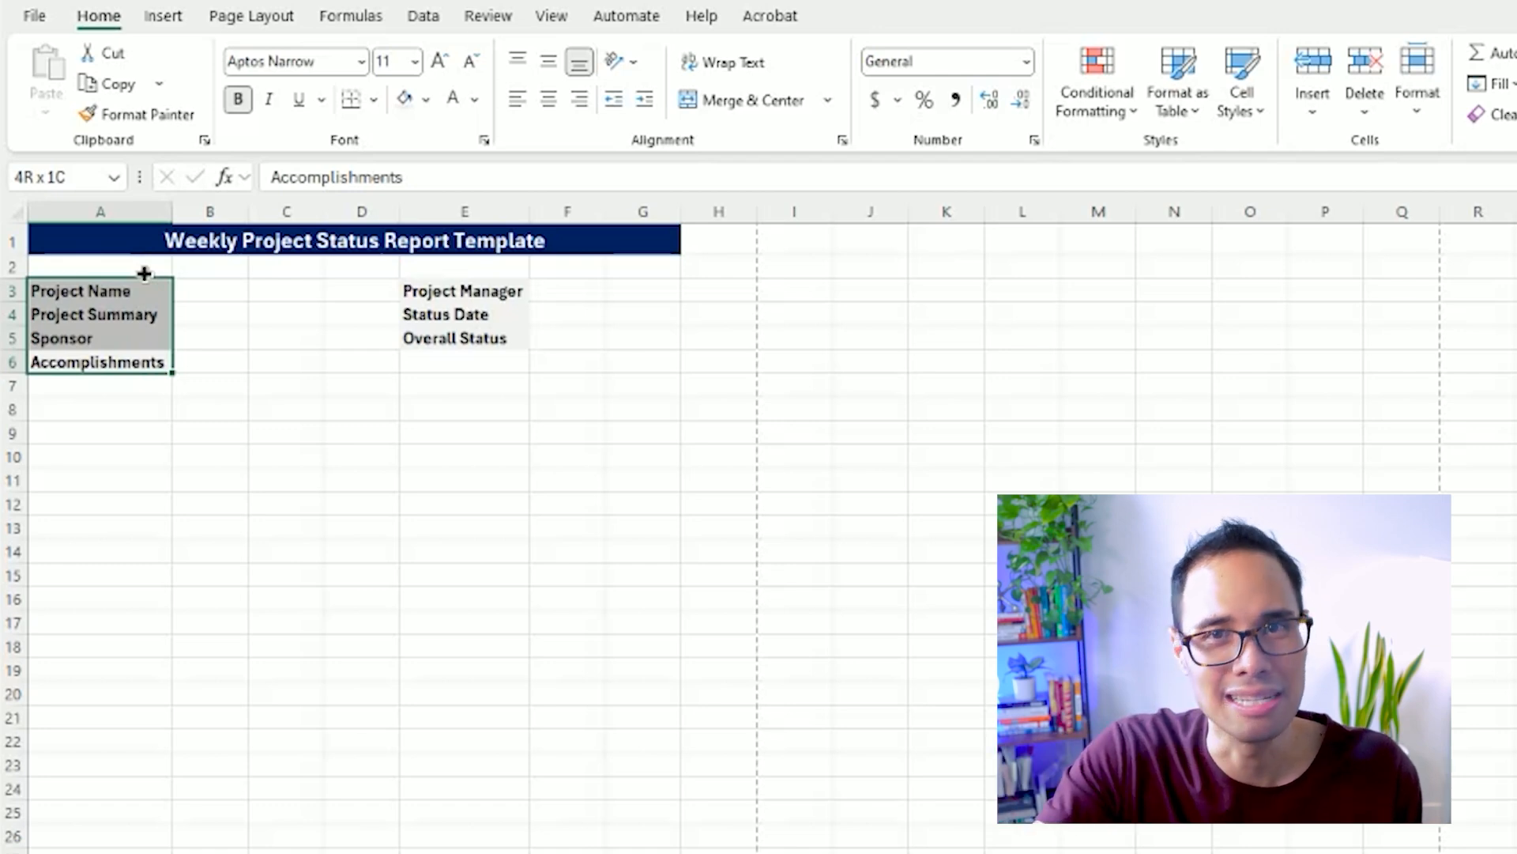
# Merge and center B3:D3 beside Project Name, and copy the merged cell to the Project Summary and Sponsor rows.
pyautogui.click(466, 331)
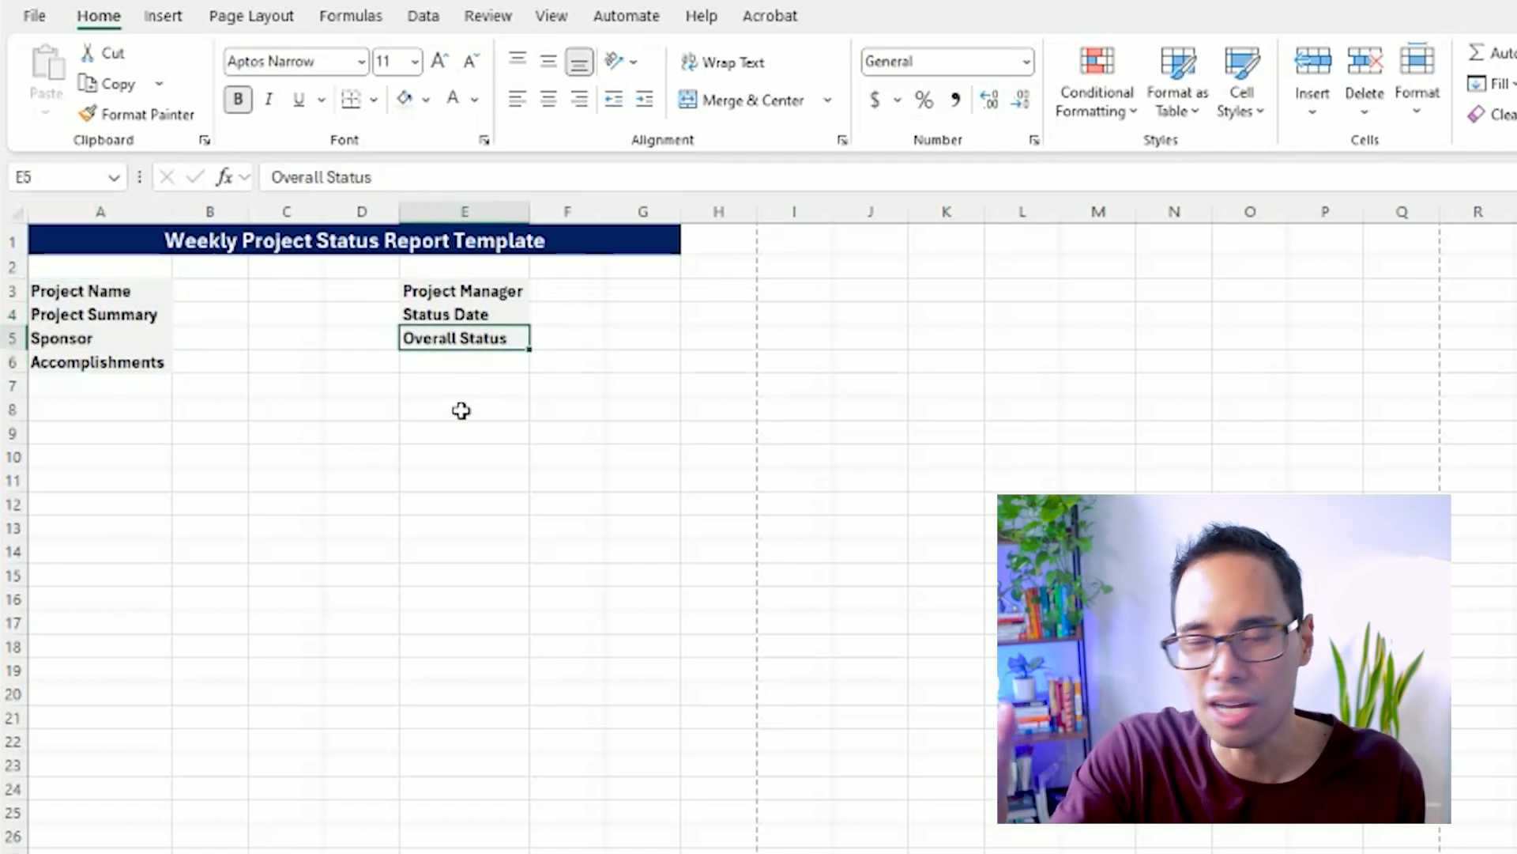
pyautogui.moveTo(229, 287); pyautogui.dragTo(344, 280)
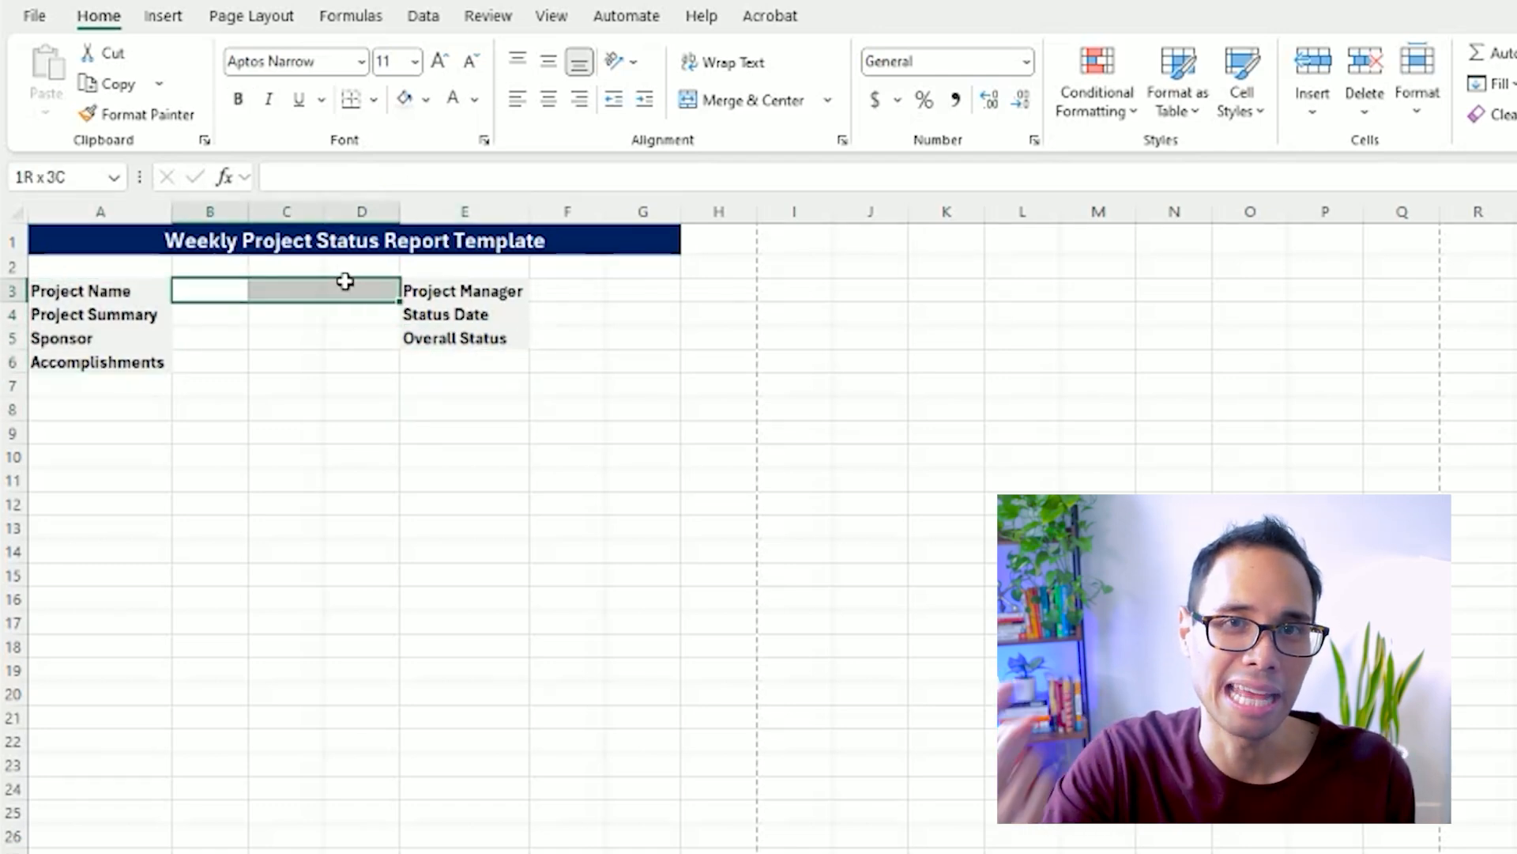
pyautogui.click(739, 99)
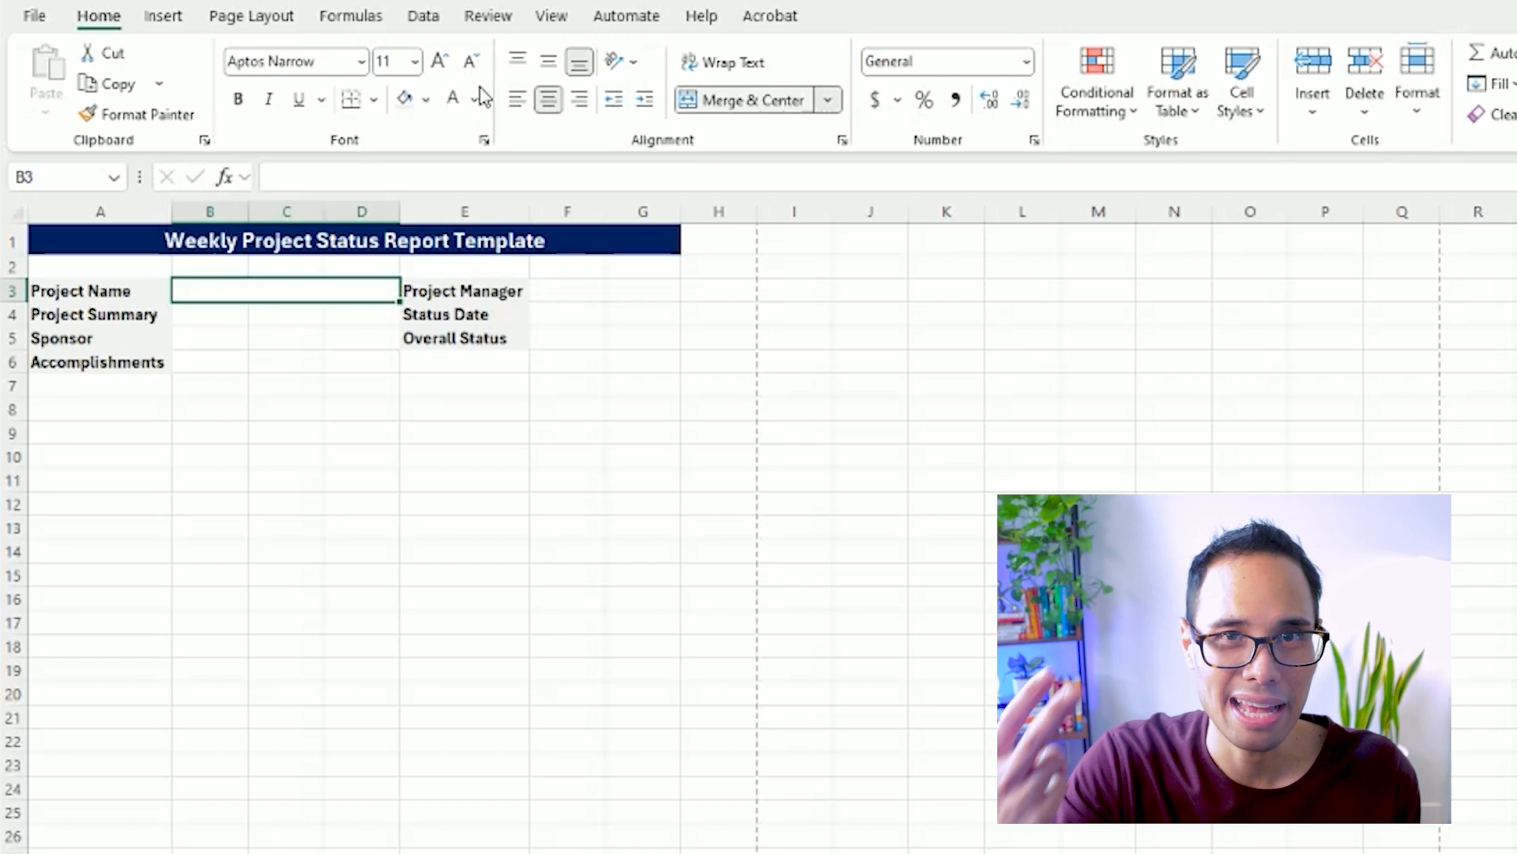
pyautogui.hotkey('ctrl', 'c')
pyautogui.click(207, 321)
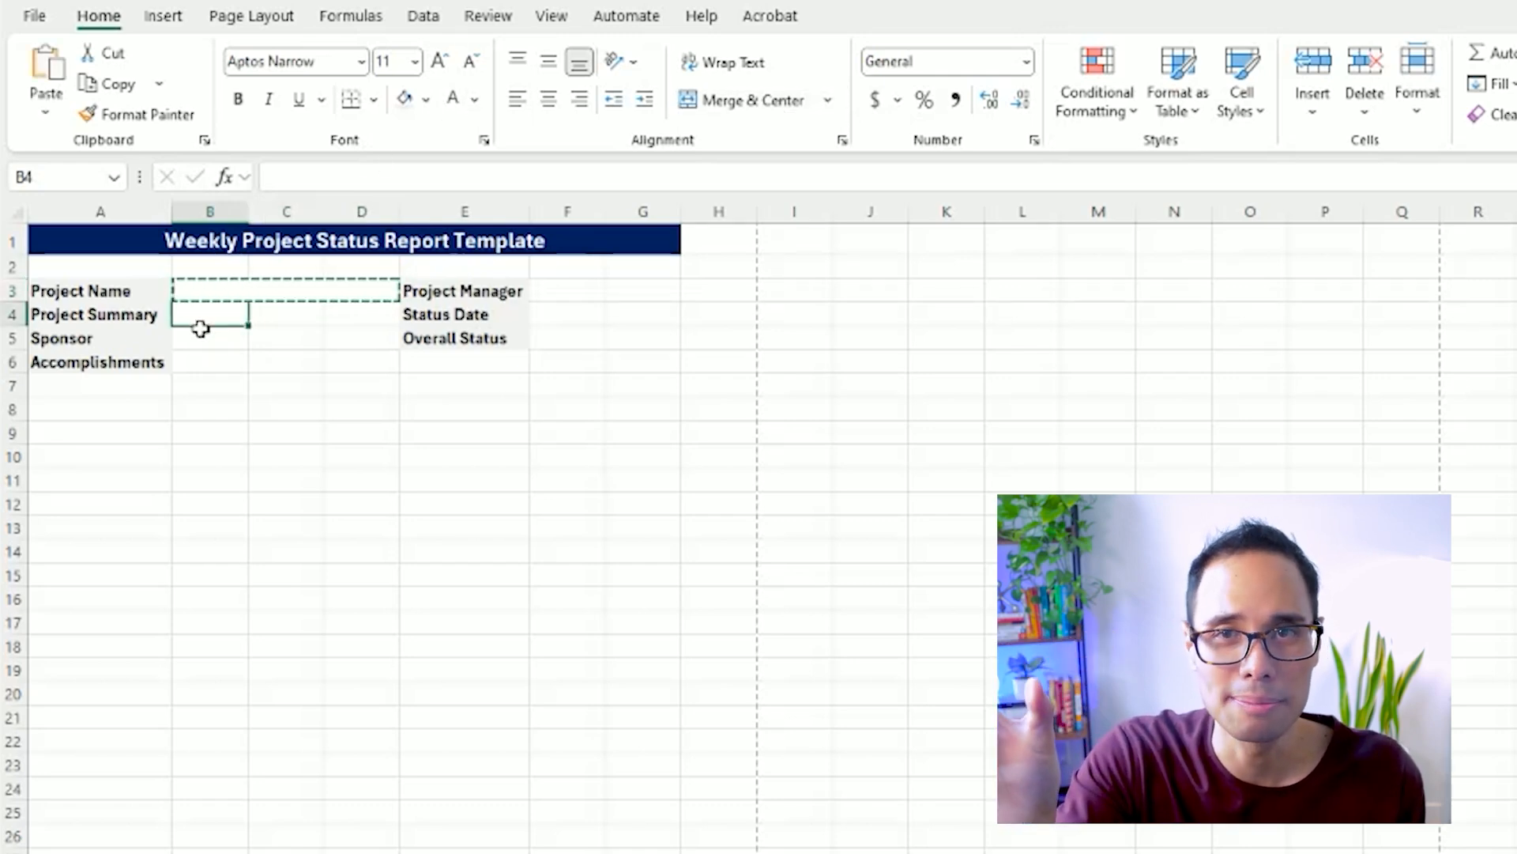
pyautogui.hotkey('ctrl', 'v')
pyautogui.click(201, 333)
pyautogui.hotkey('ctrl', 'v')
# Merge and center B6:G6 beside Accomplishments, F3:G3 beside Project Manager and F4:G4 beside Status Date.
pyautogui.moveTo(203, 352); pyautogui.dragTo(628, 352)
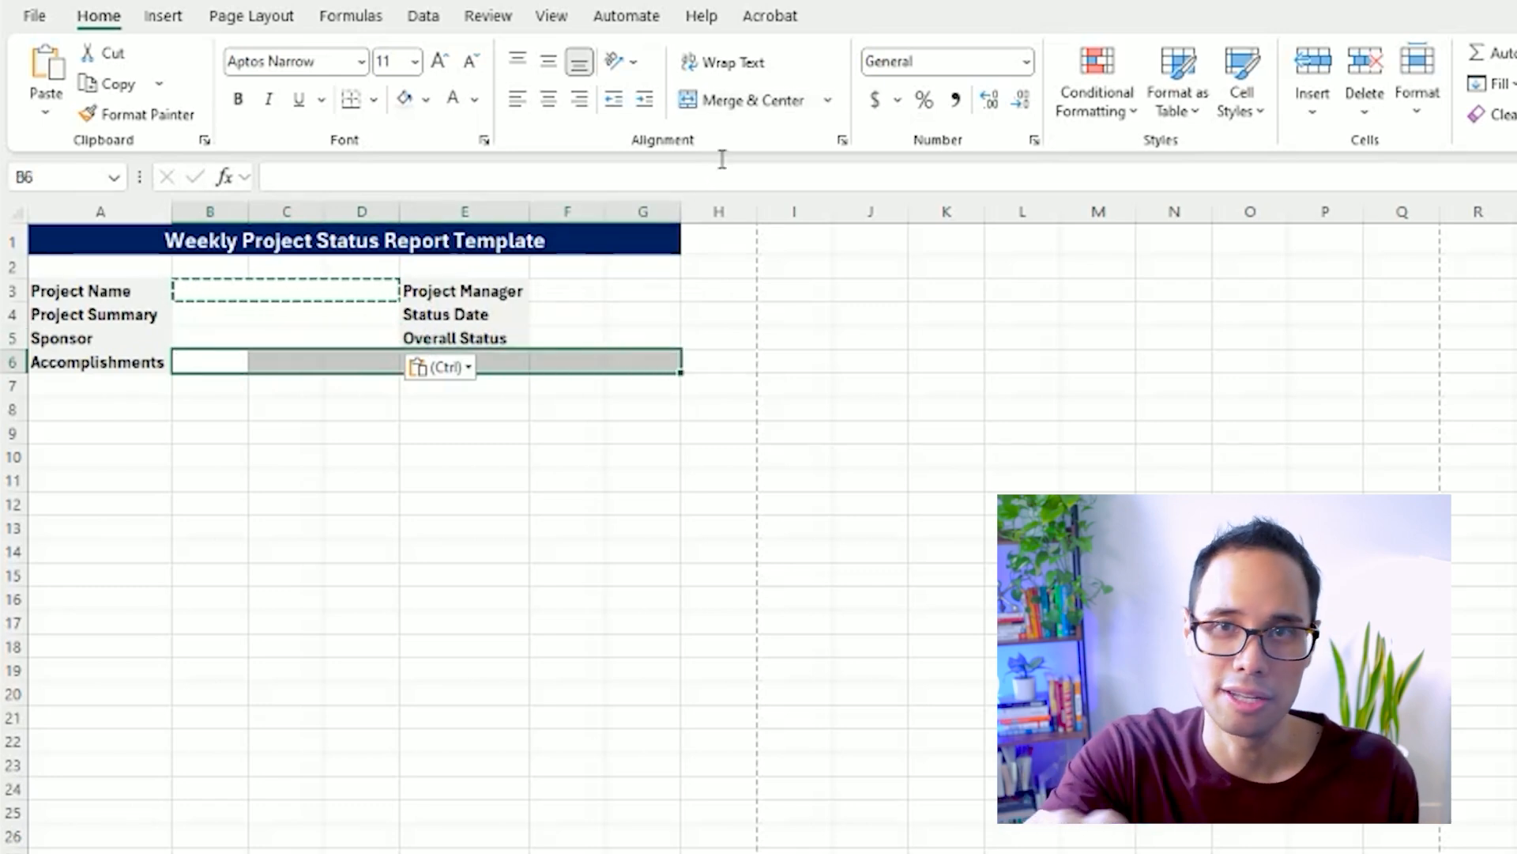
pyautogui.click(733, 101)
pyautogui.moveTo(553, 297); pyautogui.dragTo(636, 277)
pyautogui.click(732, 101)
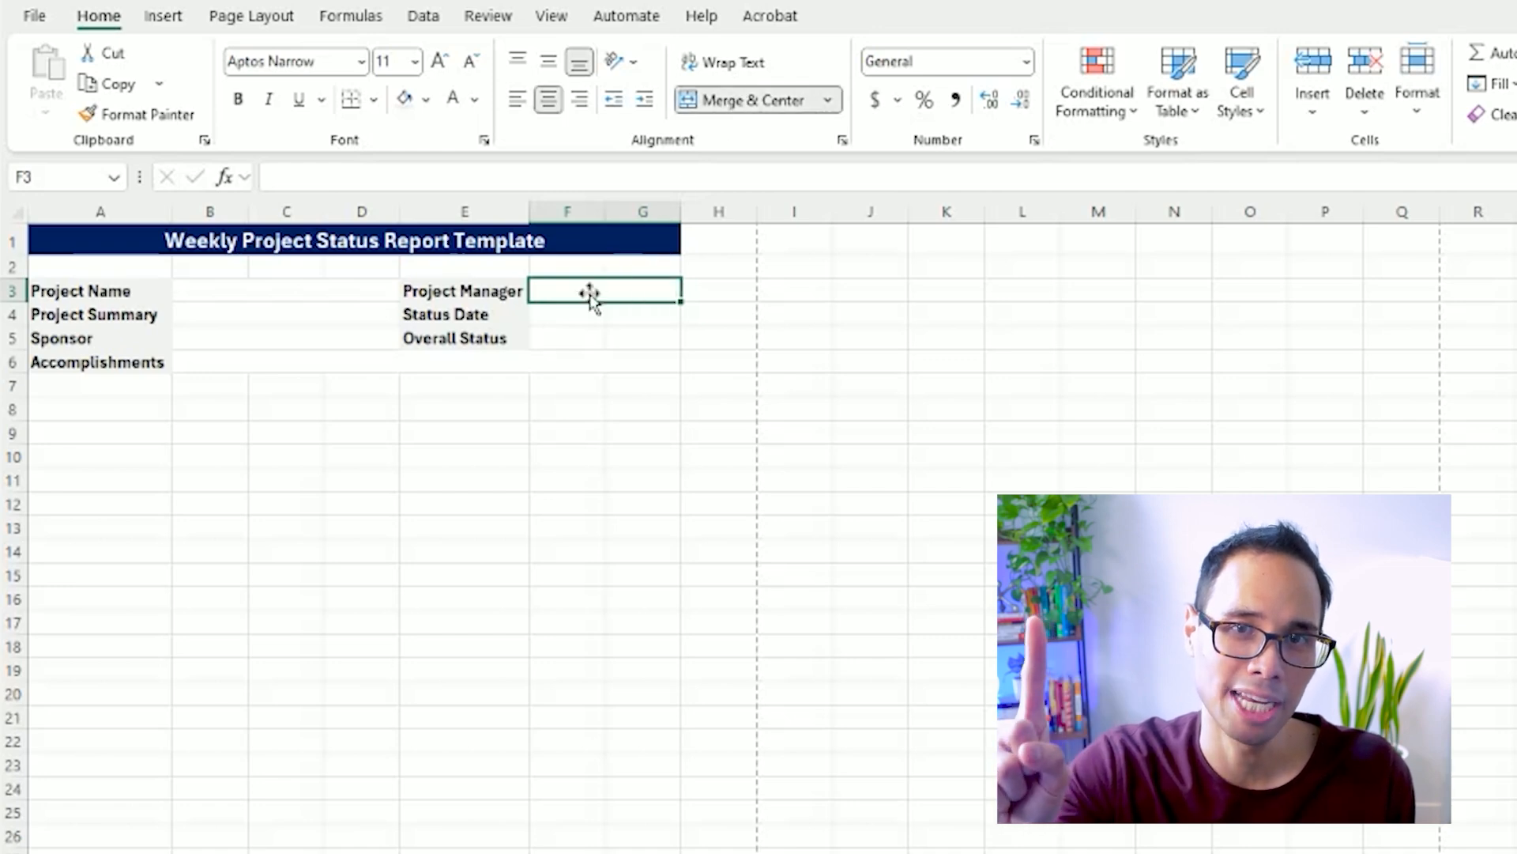
pyautogui.click(576, 308)
pyautogui.moveTo(621, 304); pyautogui.dragTo(633, 313)
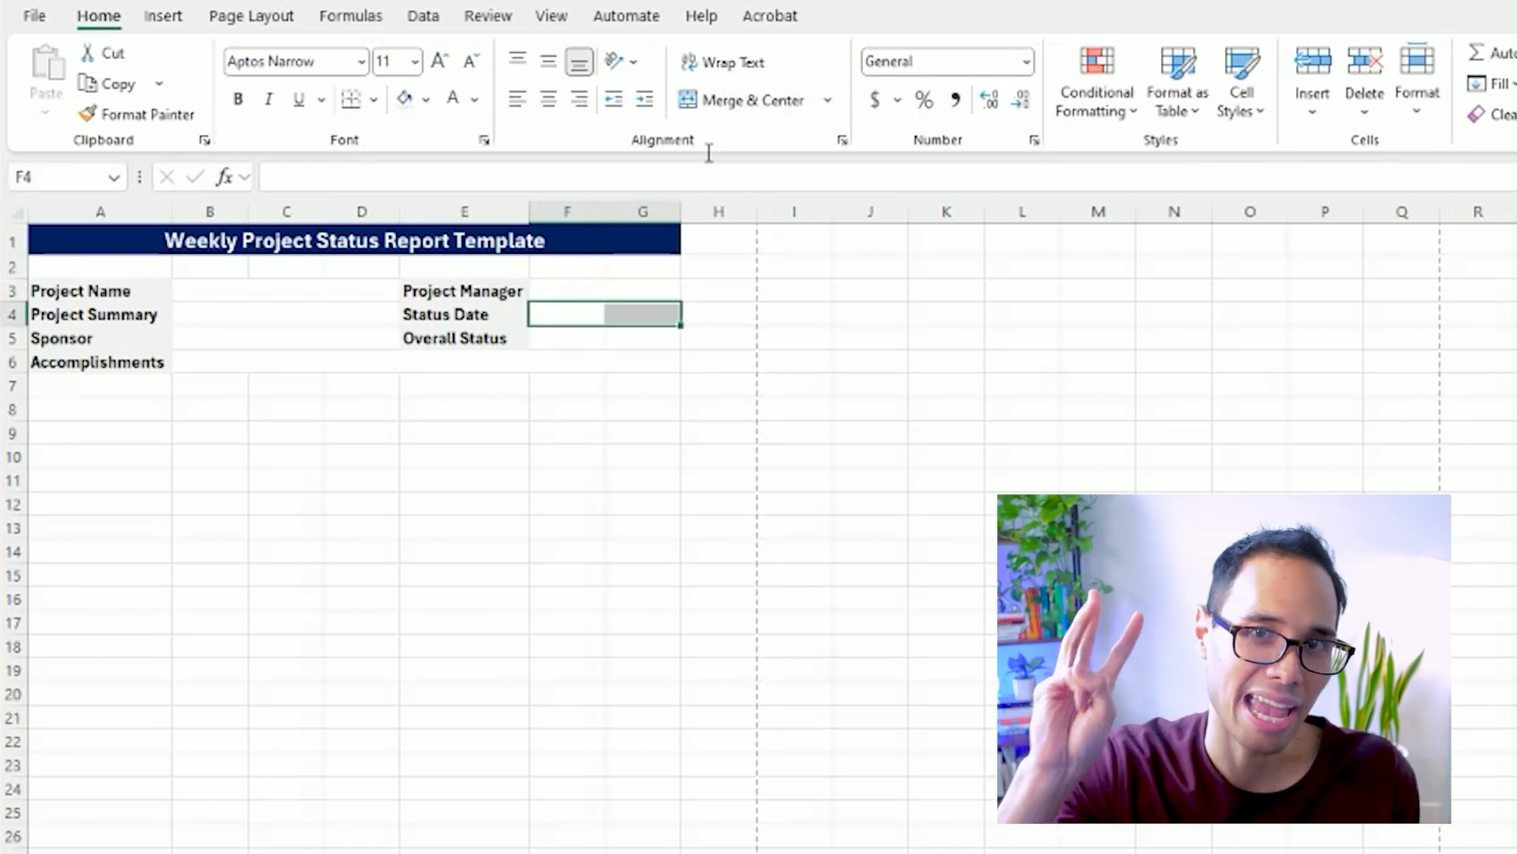
pyautogui.click(728, 96)
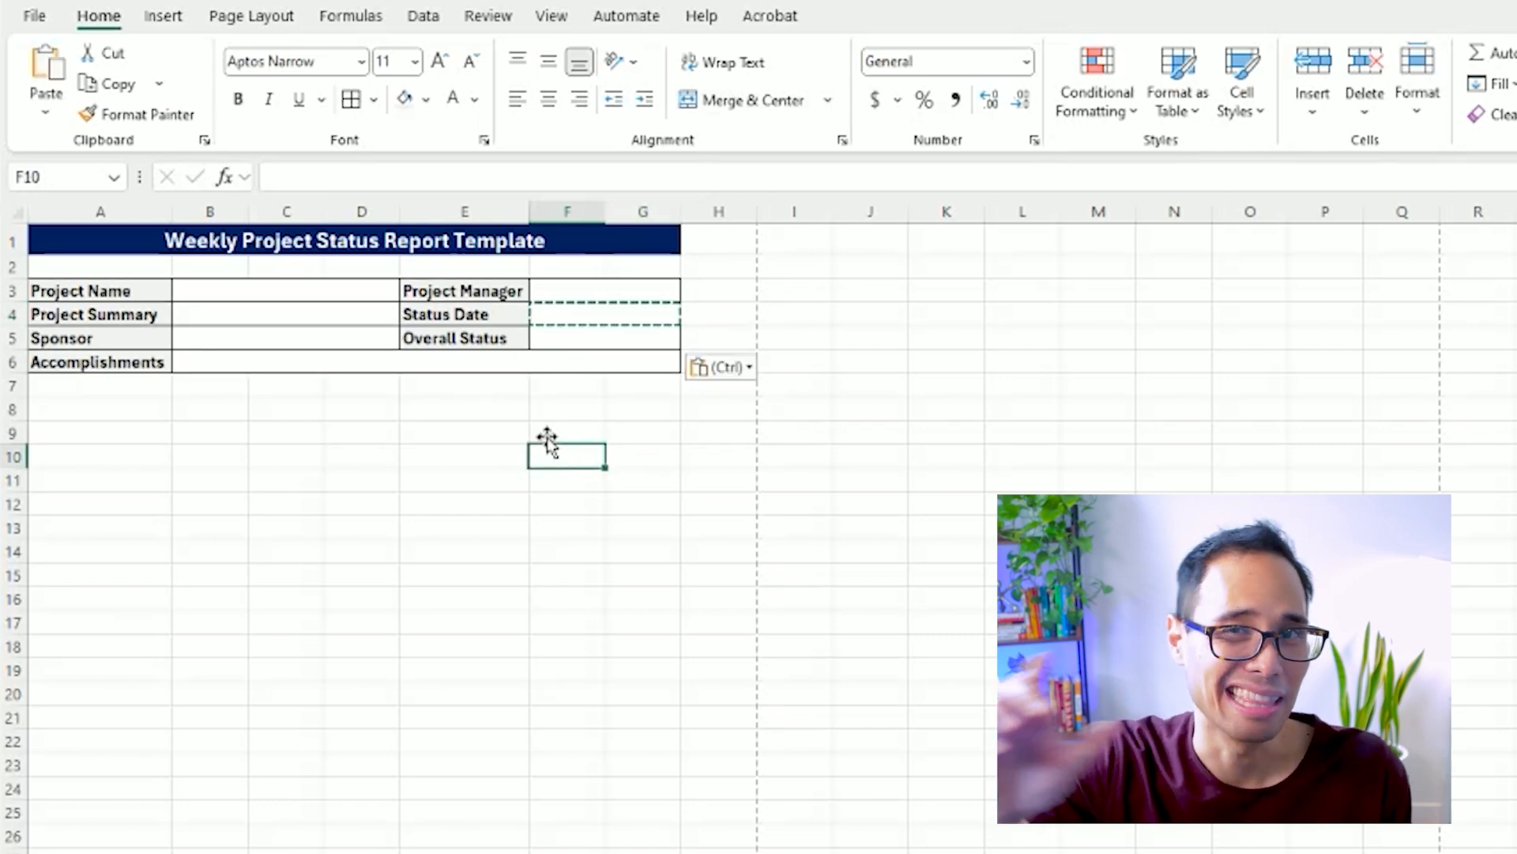
pyautogui.press('Escape')
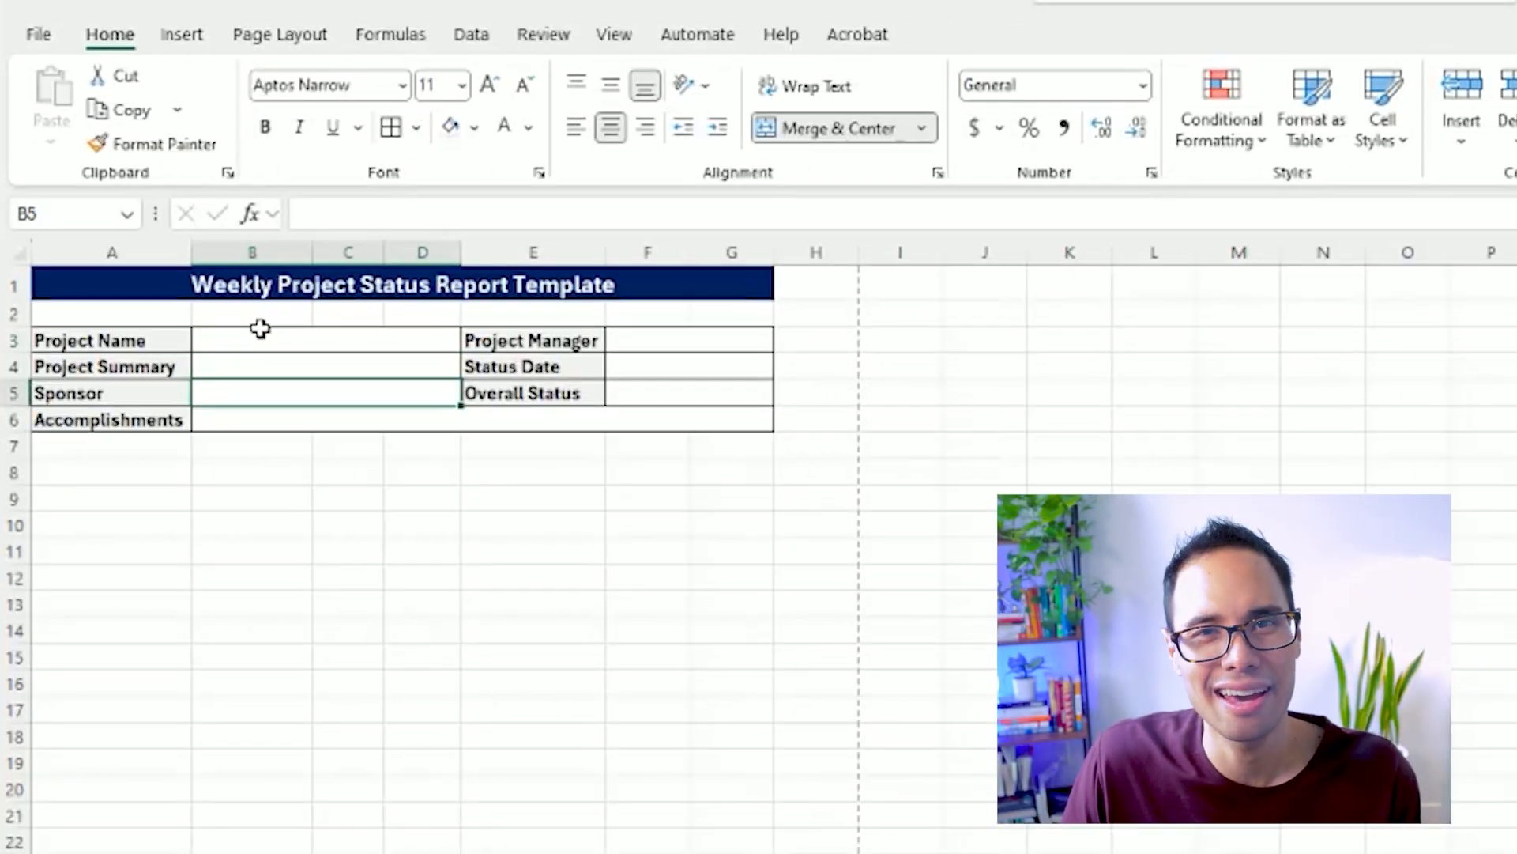
# Enter "Redesign and launch of company product website" as the Project Name value in B3.
pyautogui.click(260, 329)
pyautogui.write('Redesign and launch of com')
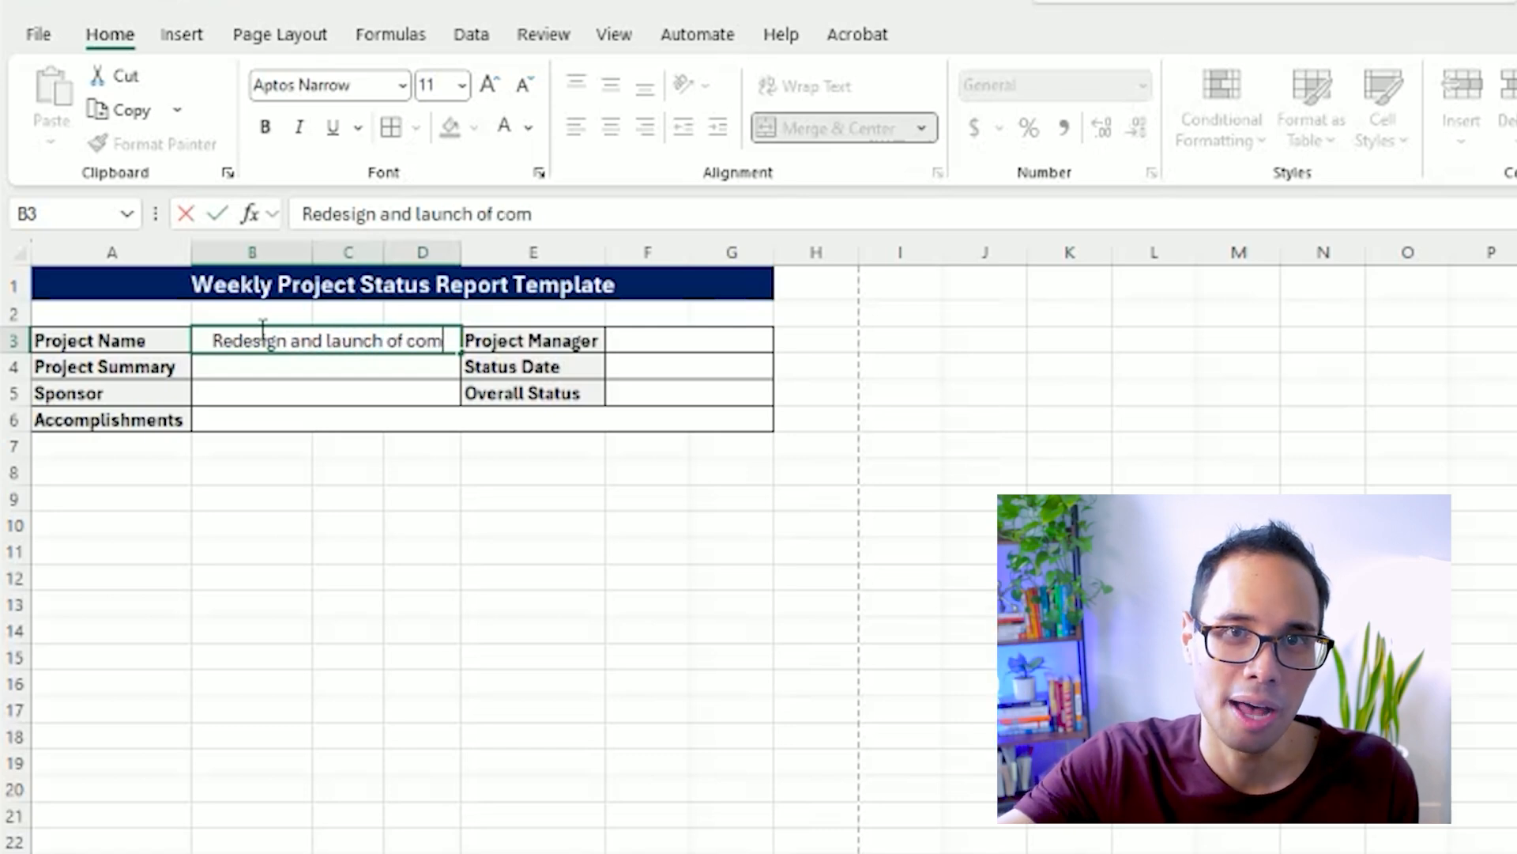
pyautogui.write('pany product website')
pyautogui.press('Return')
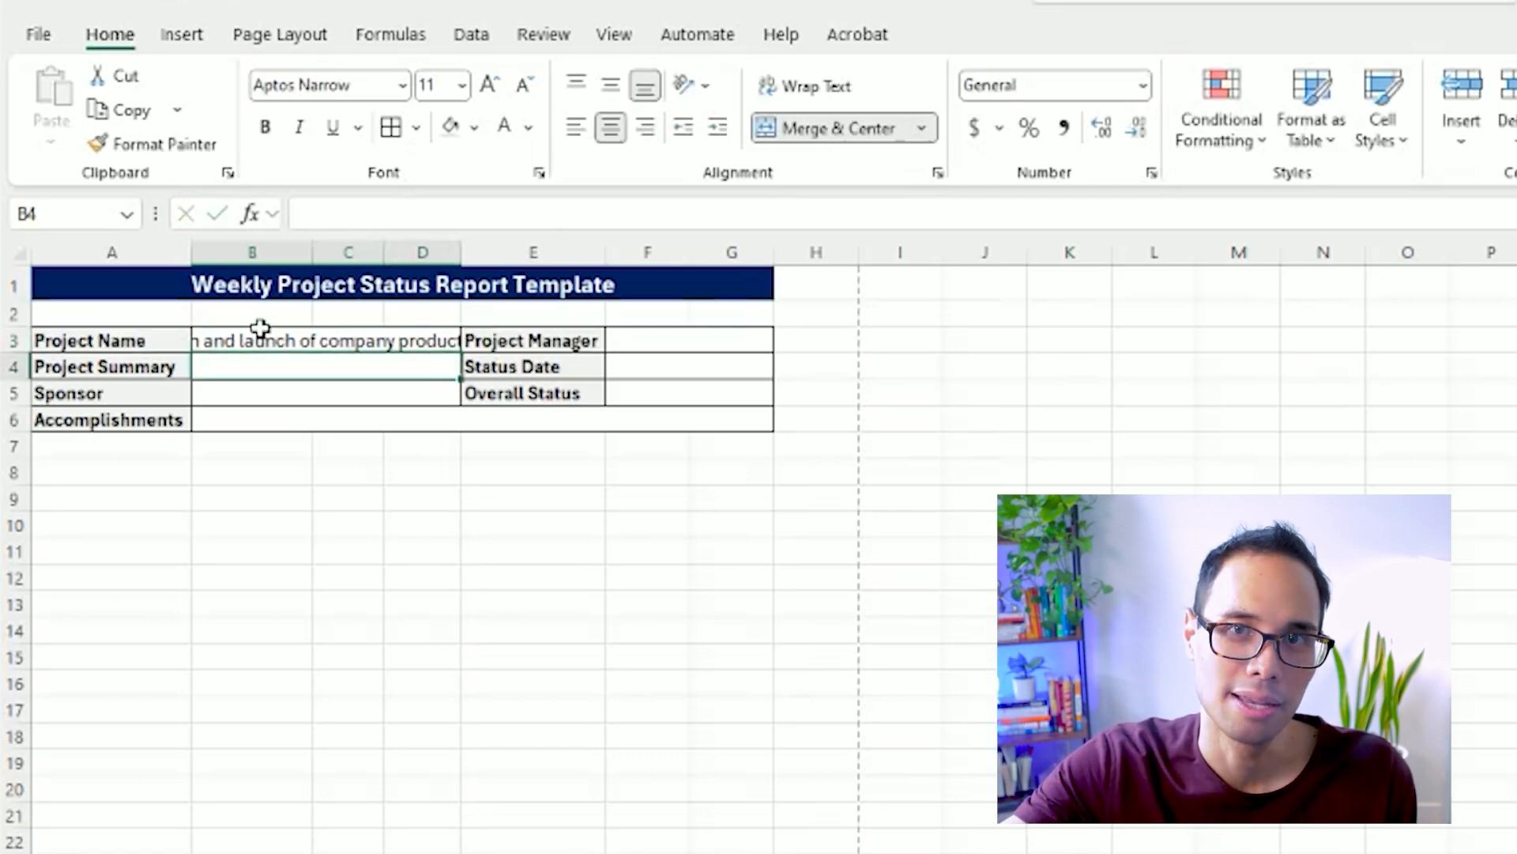
# Wrap the project name text in B3 and make row 3 tall enough for two lines.
pyautogui.click(259, 329)
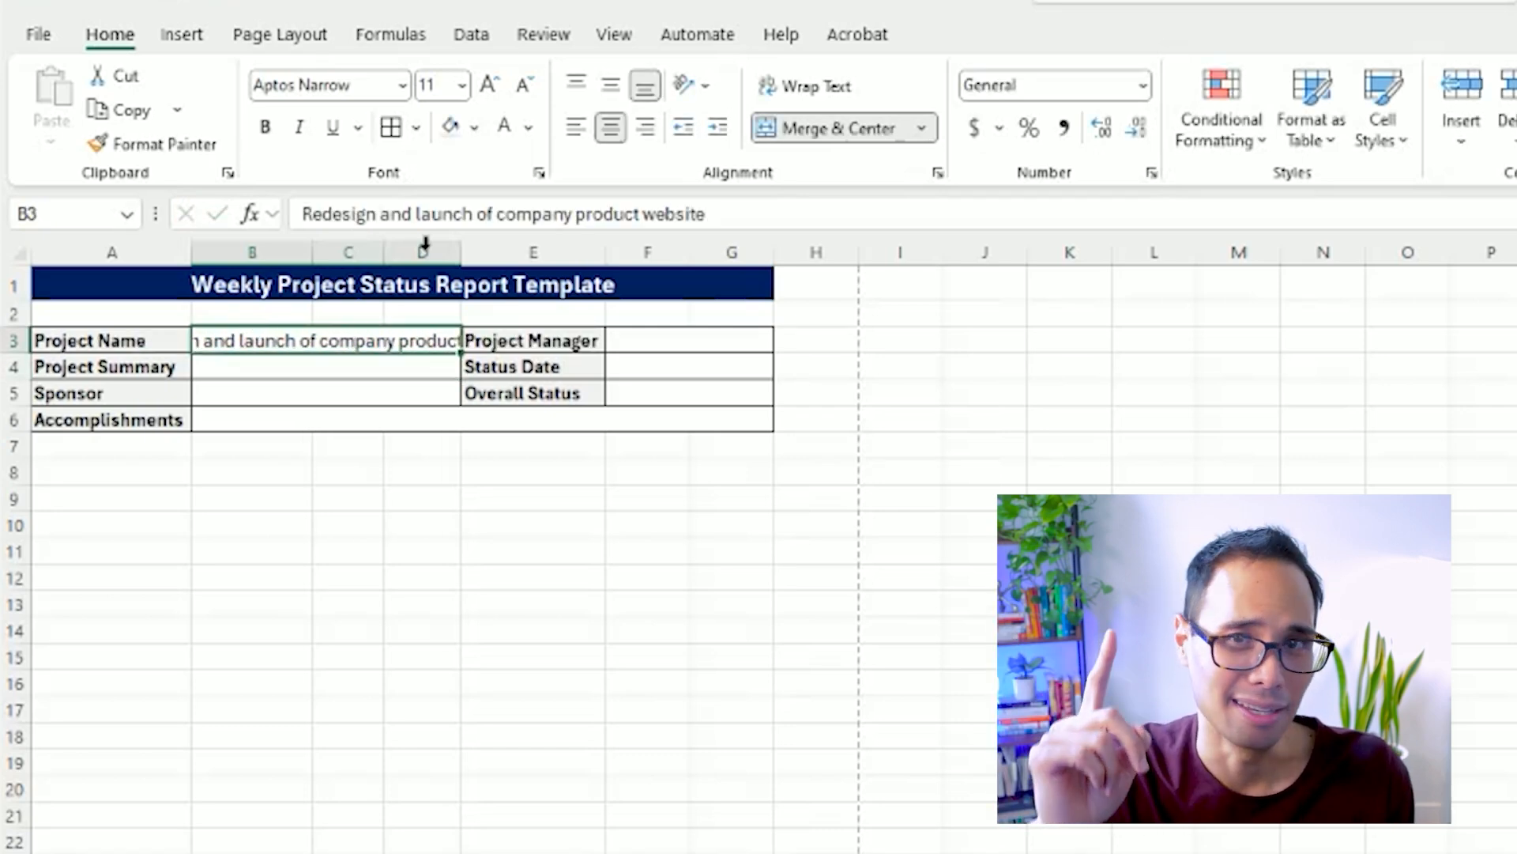
pyautogui.click(803, 87)
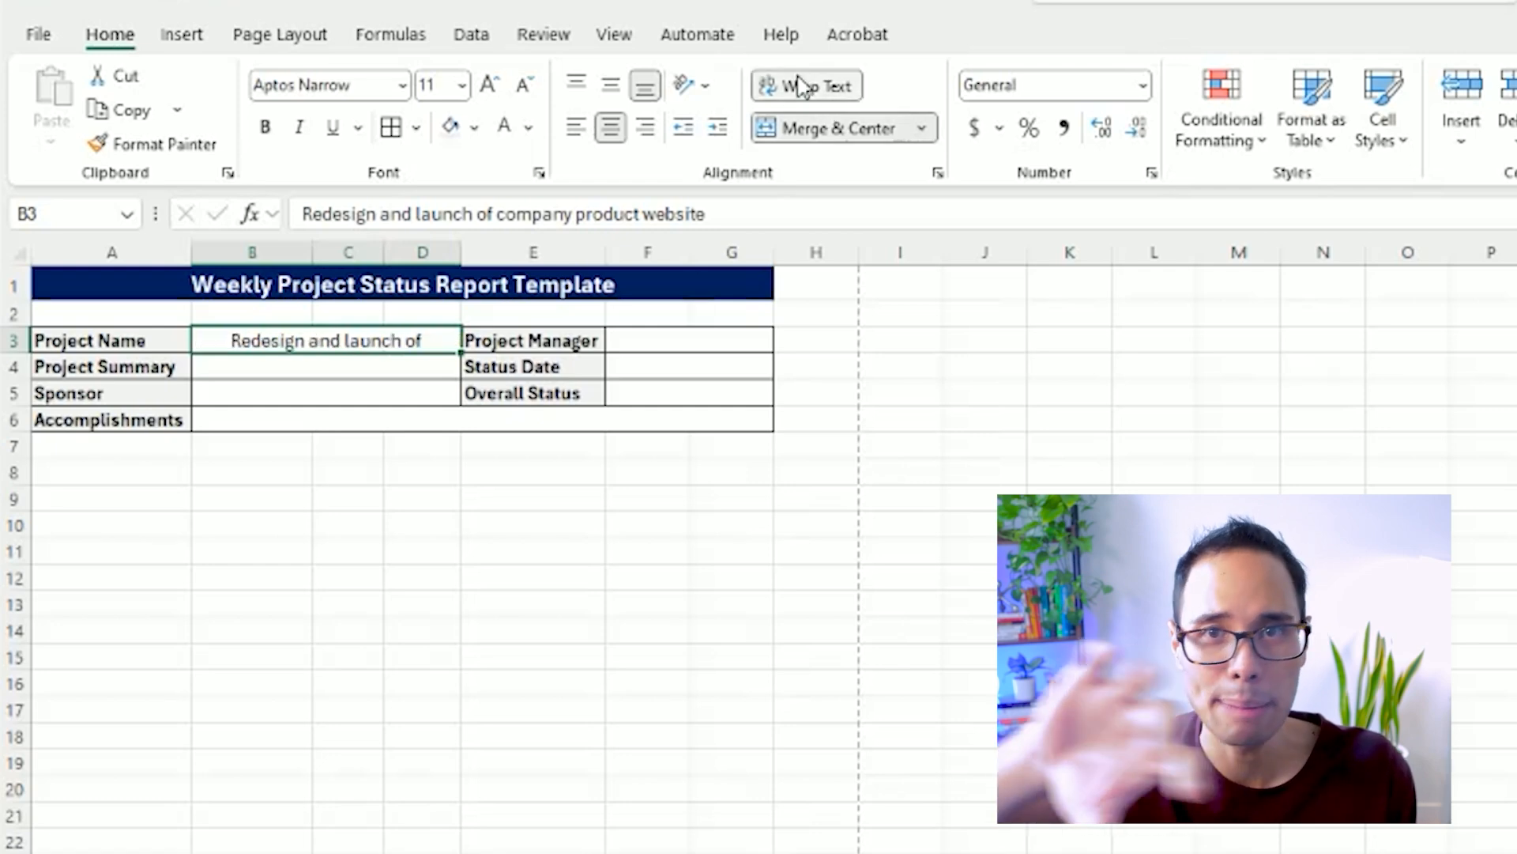
pyautogui.doubleClick(10, 353)
pyautogui.moveTo(9, 376); pyautogui.dragTo(9, 397)
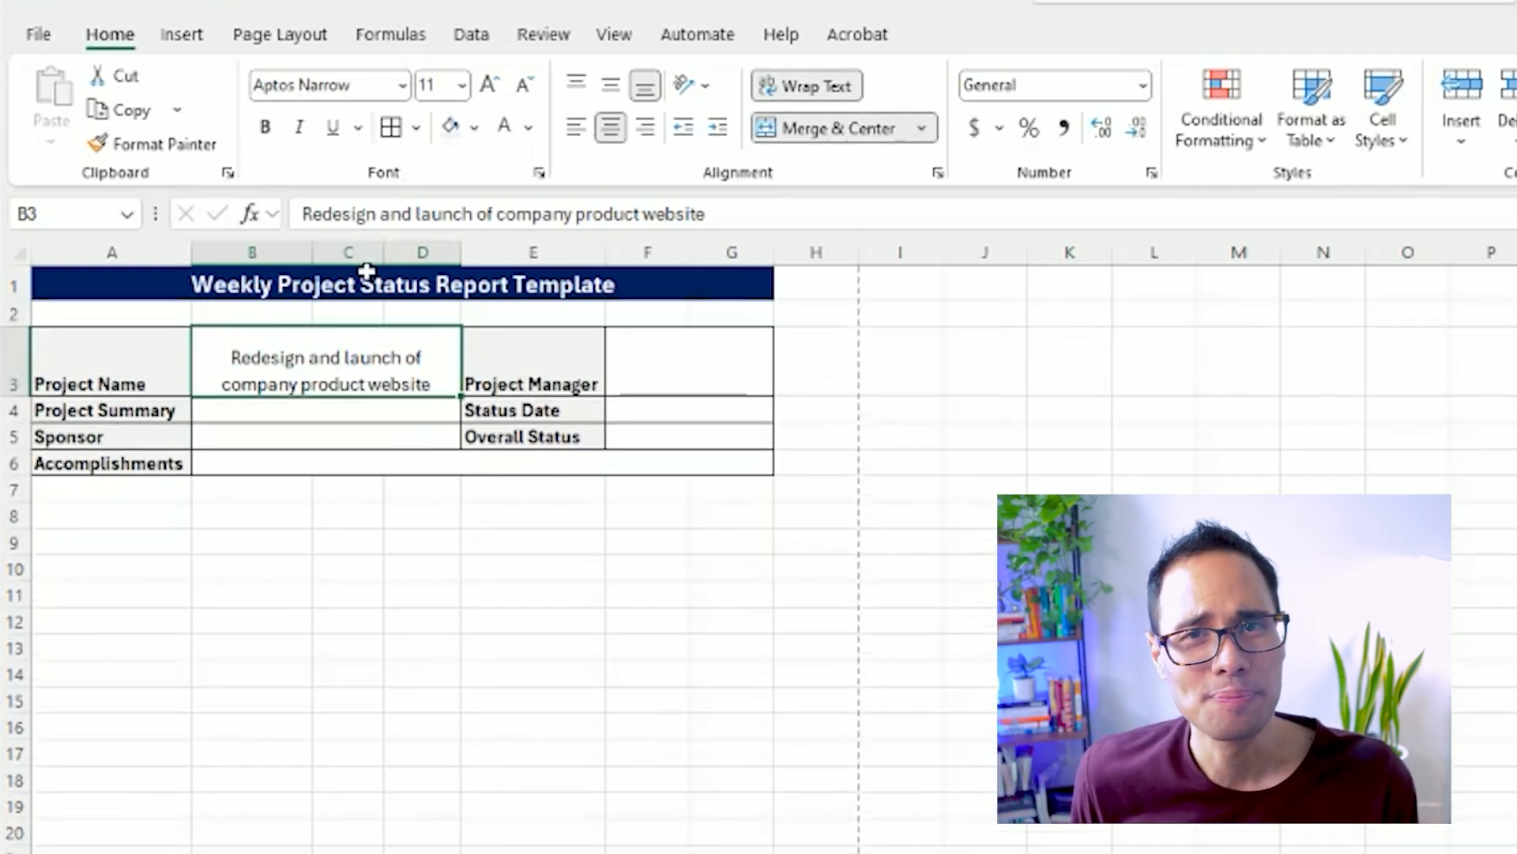
# Widen columns B and C, and align the project name to the middle and left of its cell.
pyautogui.moveTo(310, 238); pyautogui.dragTo(427, 240)
pyautogui.click(610, 81)
pyautogui.click(576, 127)
# Enter "Redesigning the company's website to emphasize rebranding of company's latest product design" as the Project Summary value in B4.
pyautogui.click(335, 419)
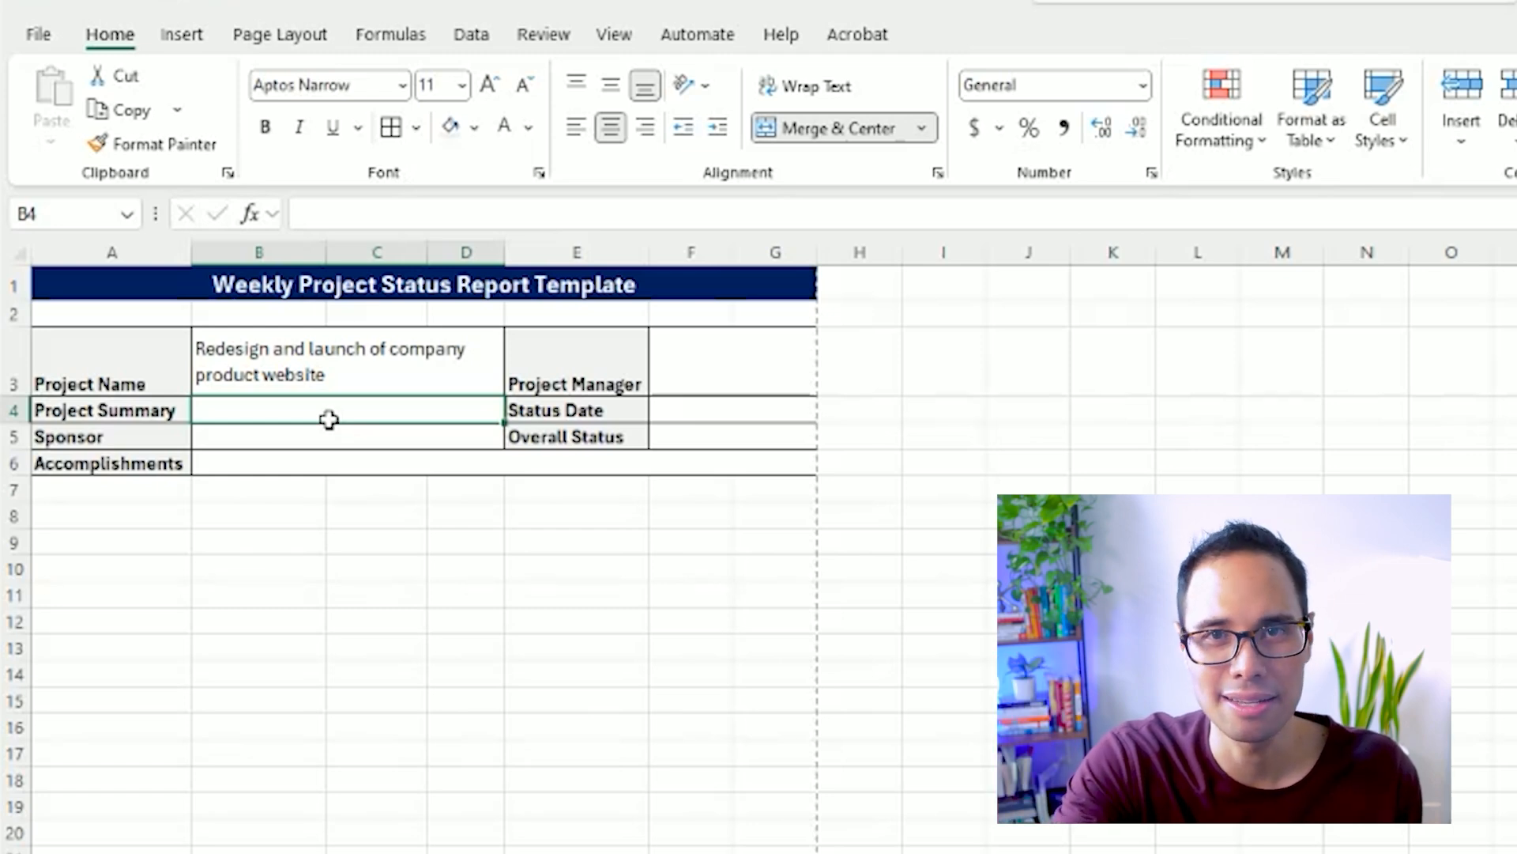
pyautogui.write('Redesigning the company')
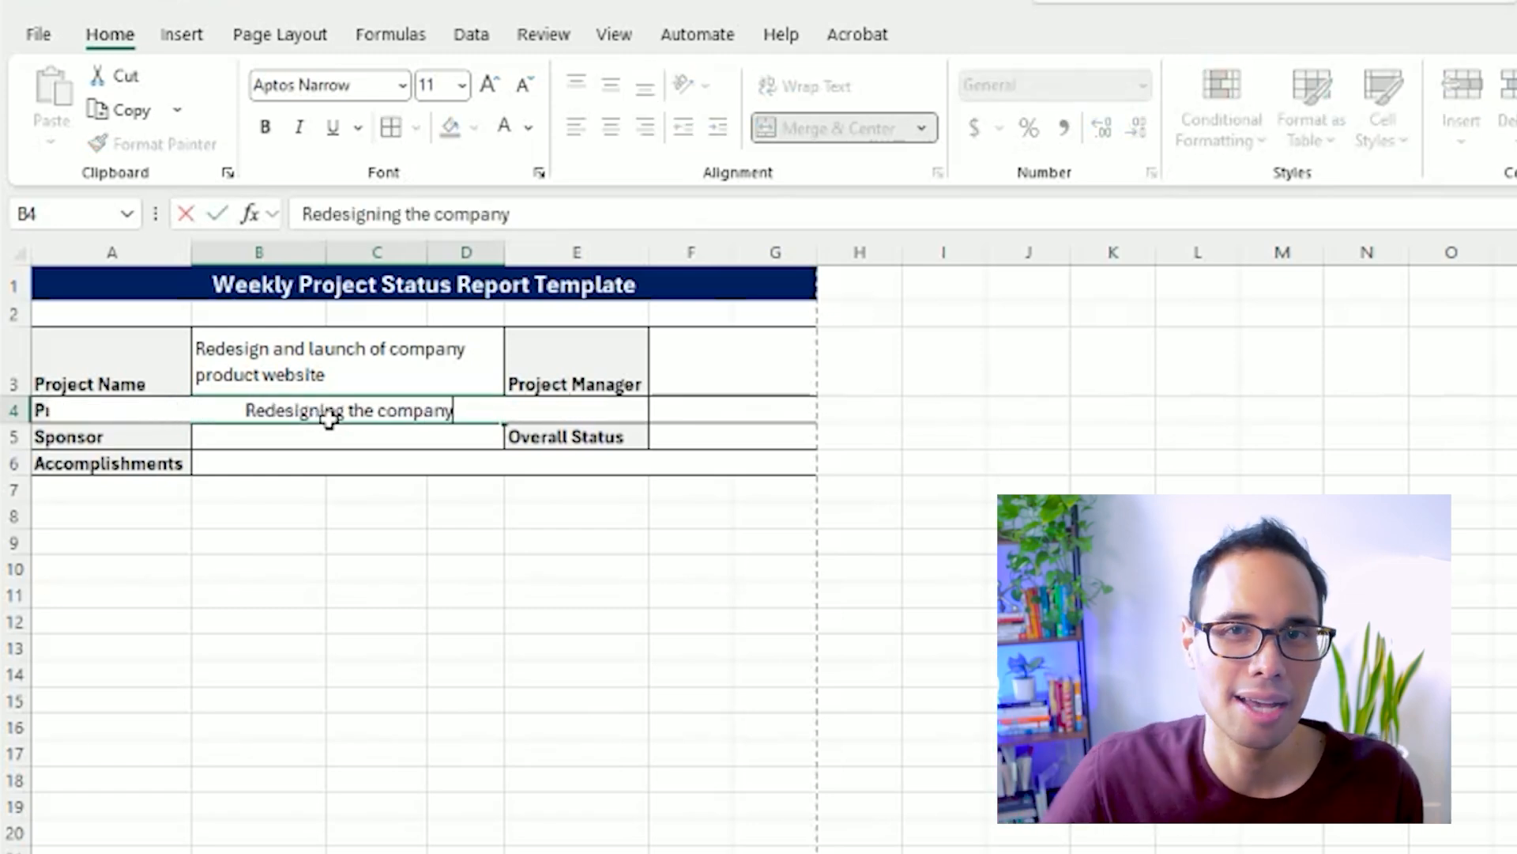
pyautogui.write("'s website to emphasize rebra")
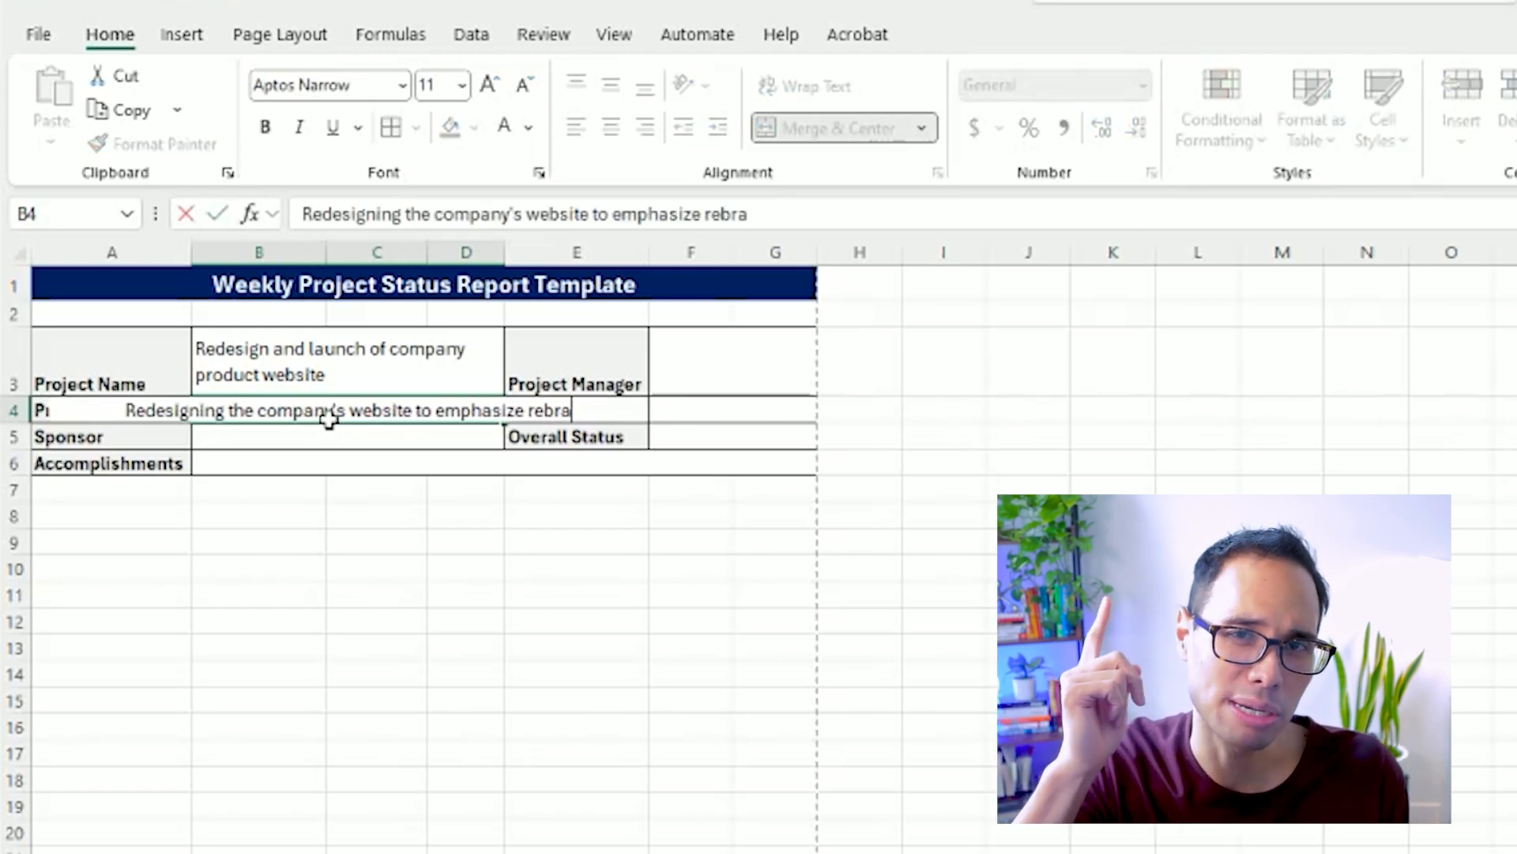
pyautogui.write("nding of company's latest product desi")
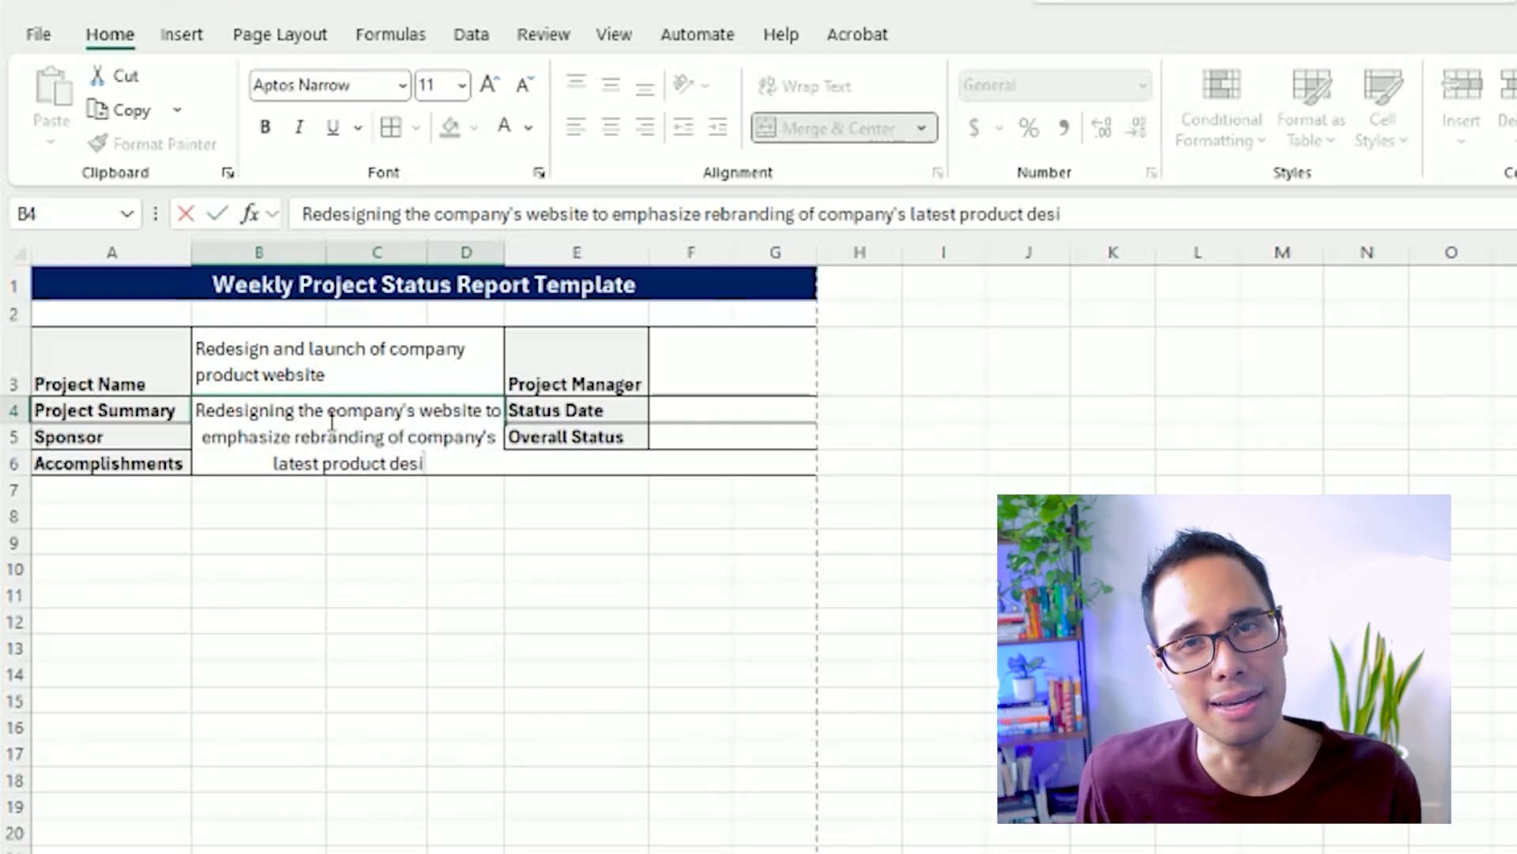
pyautogui.press('Return')
# Wrap and left-align the project summary in B4, enlarging row 4 and column D so its text fits.
pyautogui.click(329, 419)
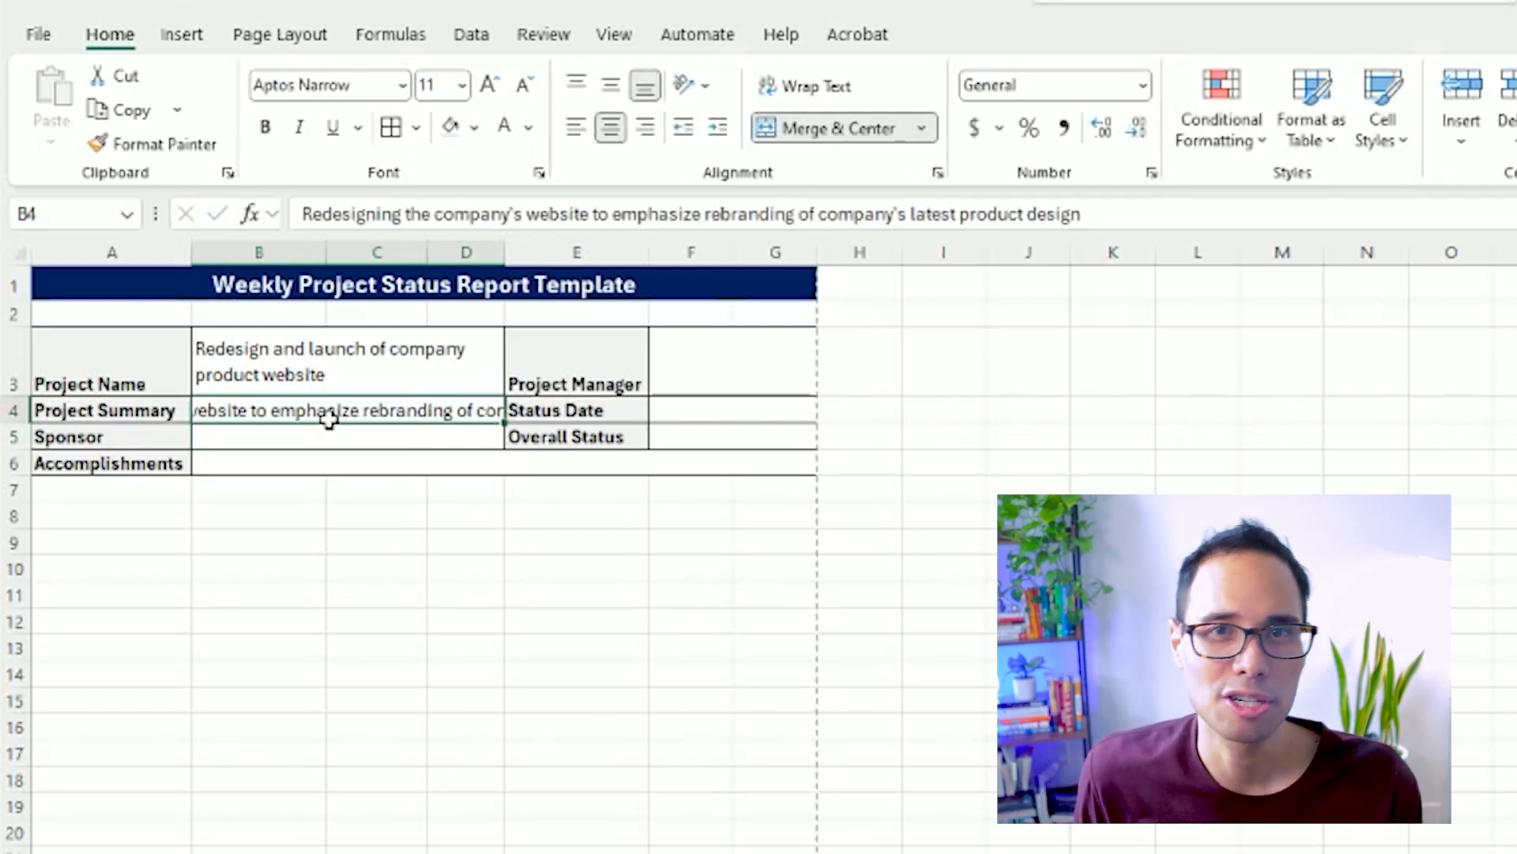
pyautogui.click(828, 86)
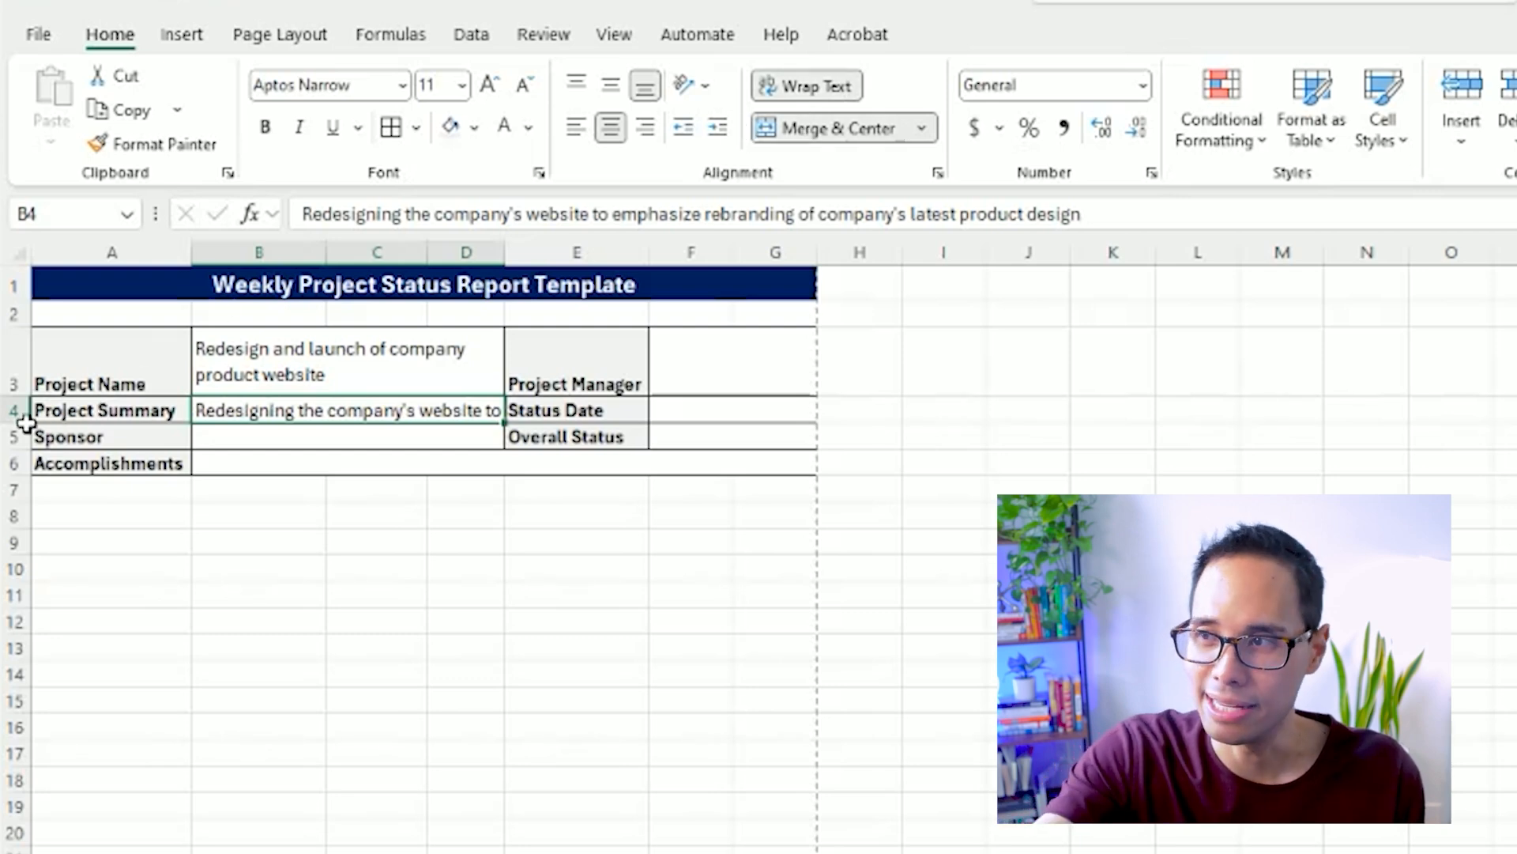
pyautogui.moveTo(10, 412); pyautogui.dragTo(10, 471)
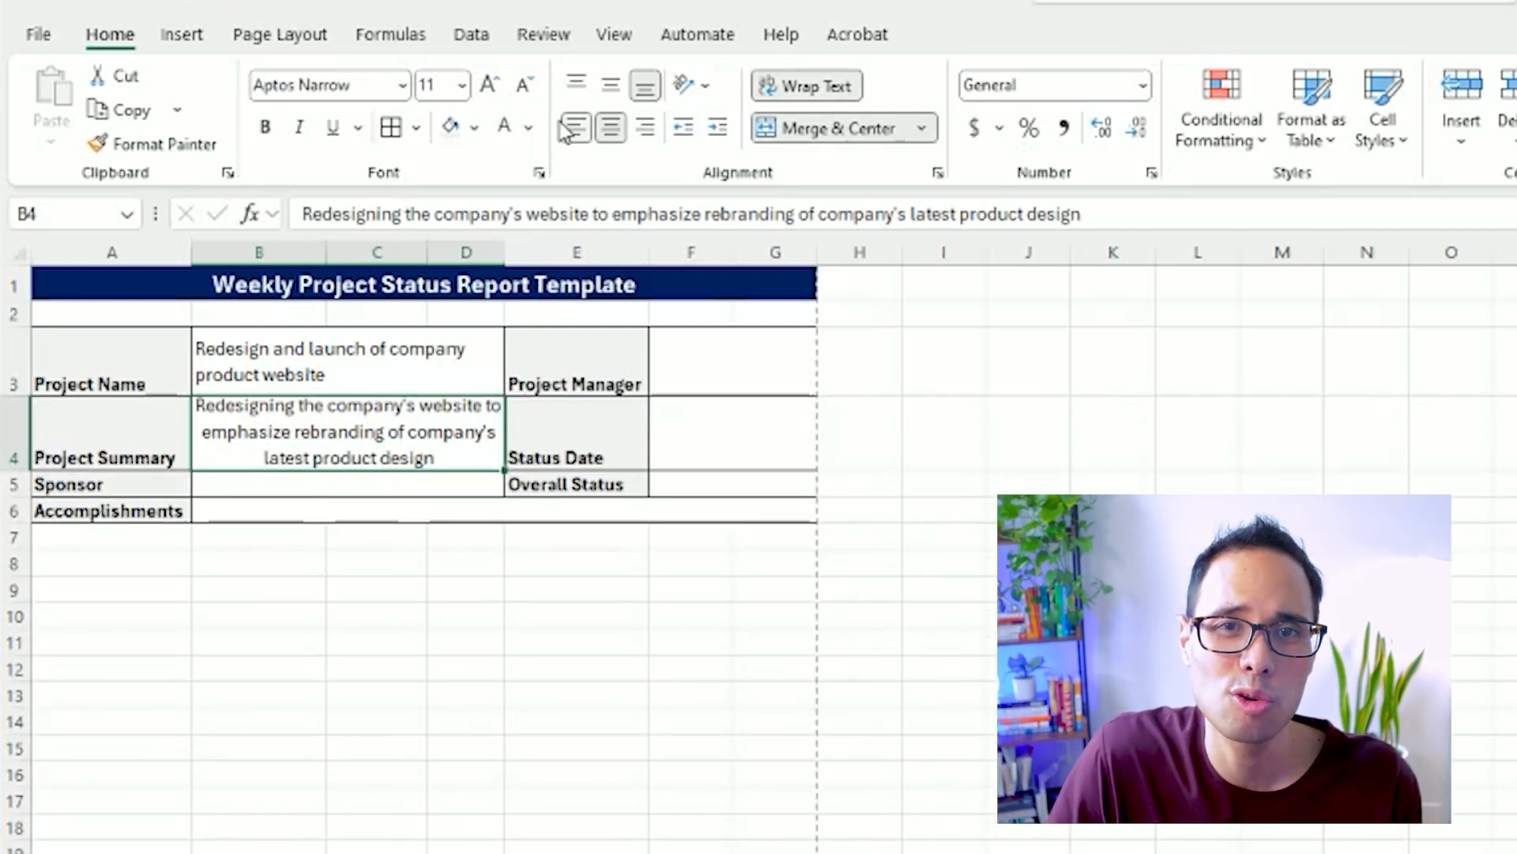
pyautogui.click(573, 127)
pyautogui.moveTo(506, 251); pyautogui.dragTo(529, 251)
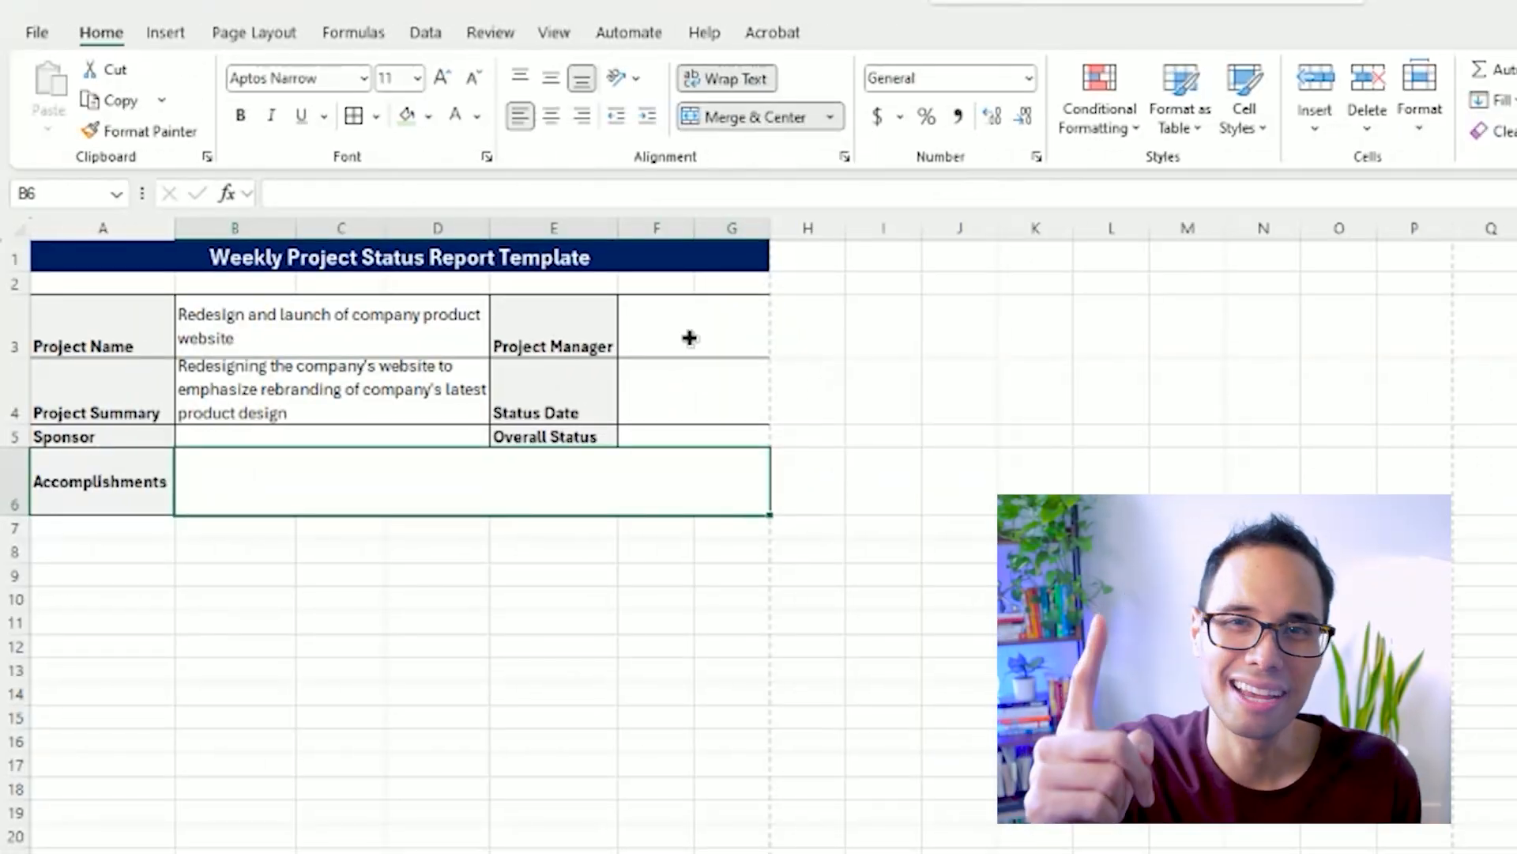
# Fill in the project manager's full name in F3 and the sponsor's full name in B5.
pyautogui.click(689, 338)
pyautogui.write('Ross Geller')
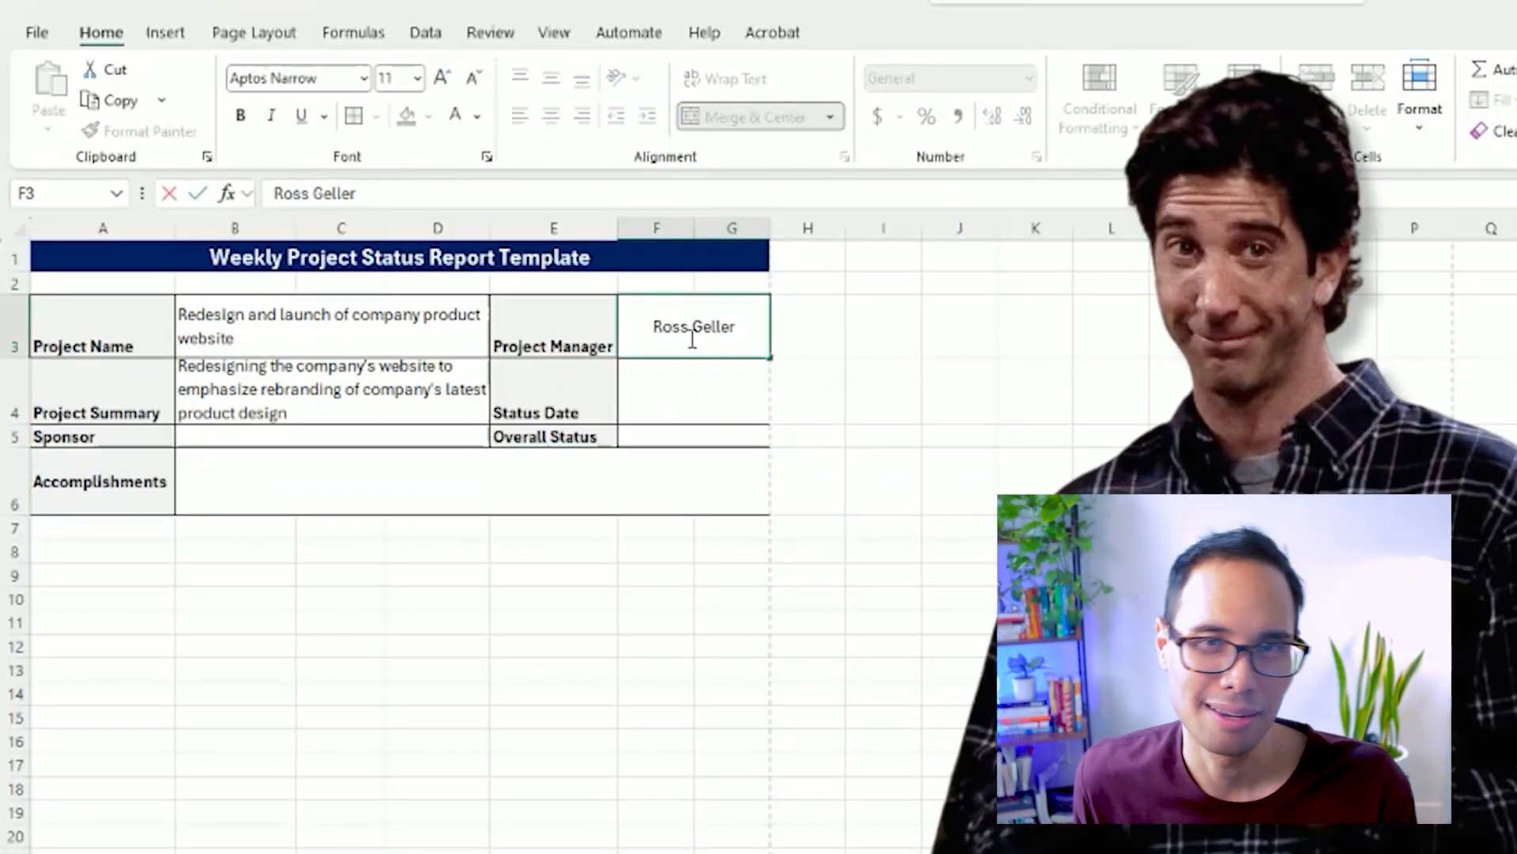
pyautogui.press('Return')
pyautogui.click(238, 434)
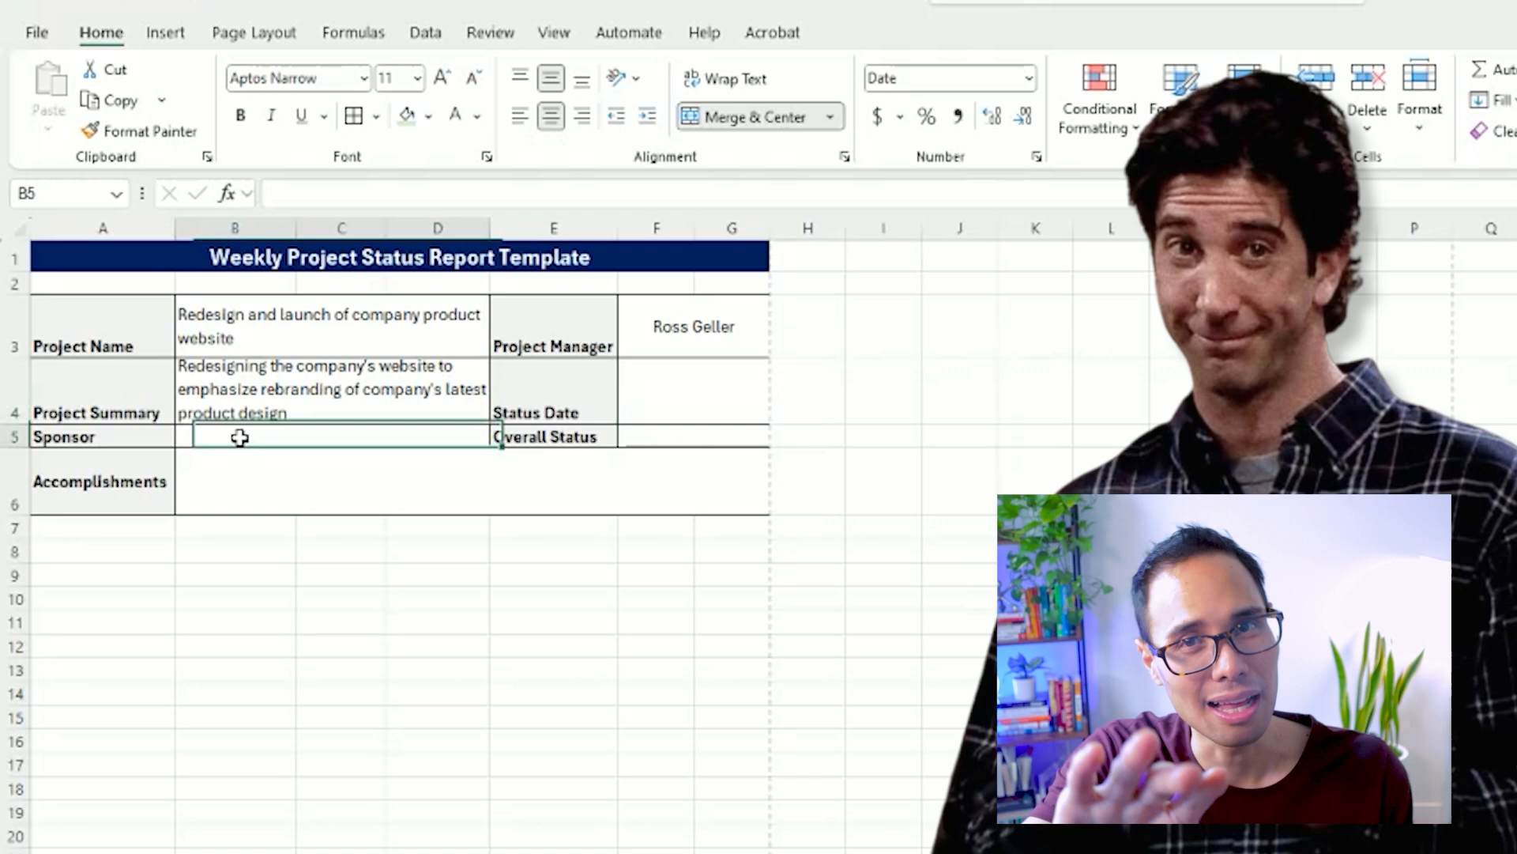
pyautogui.write('Monica Ge')
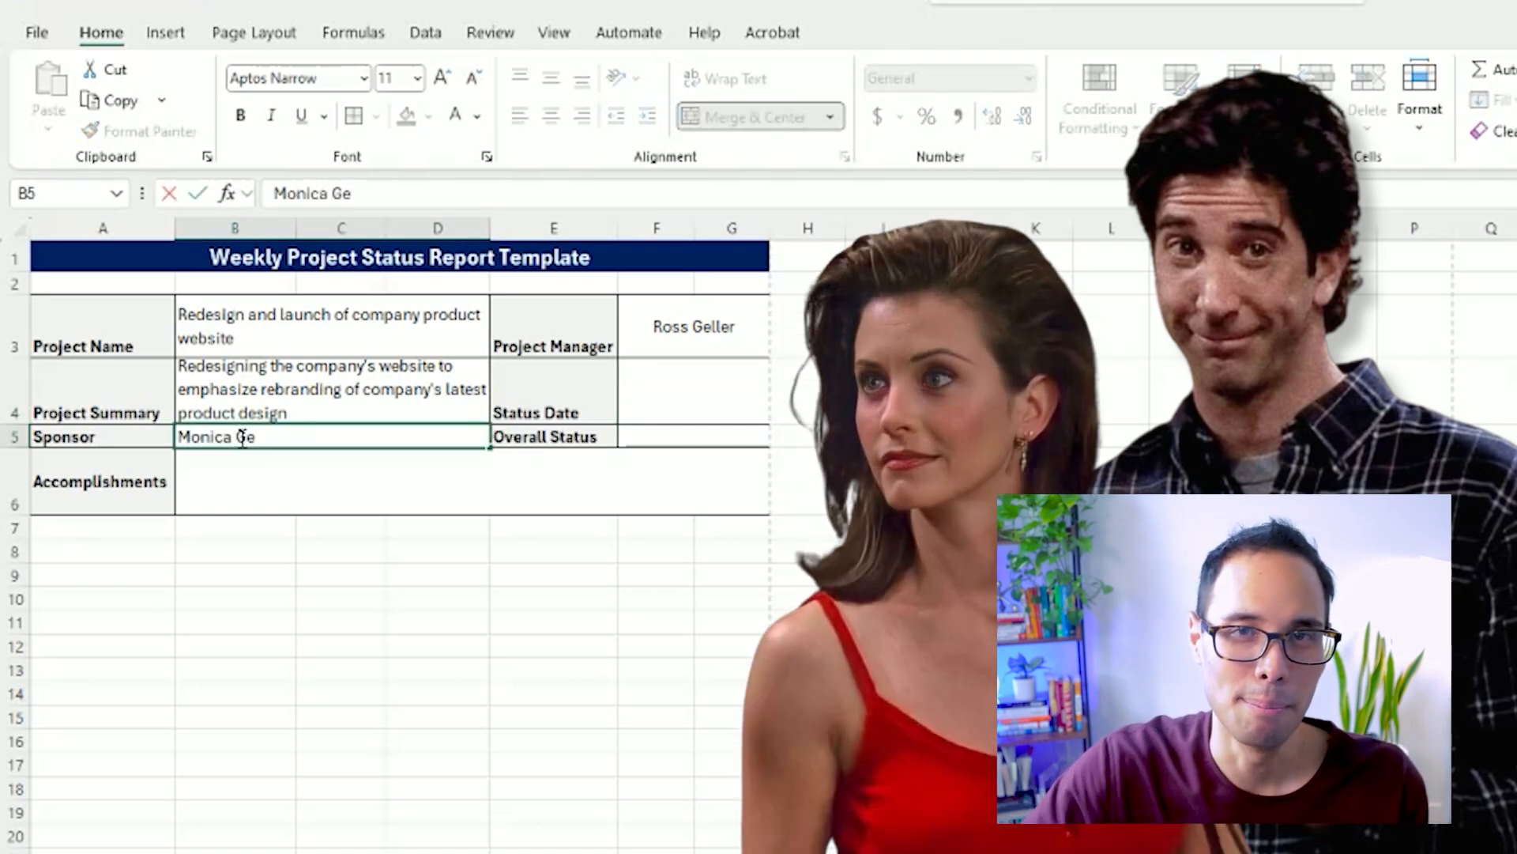
pyautogui.press('Tab')
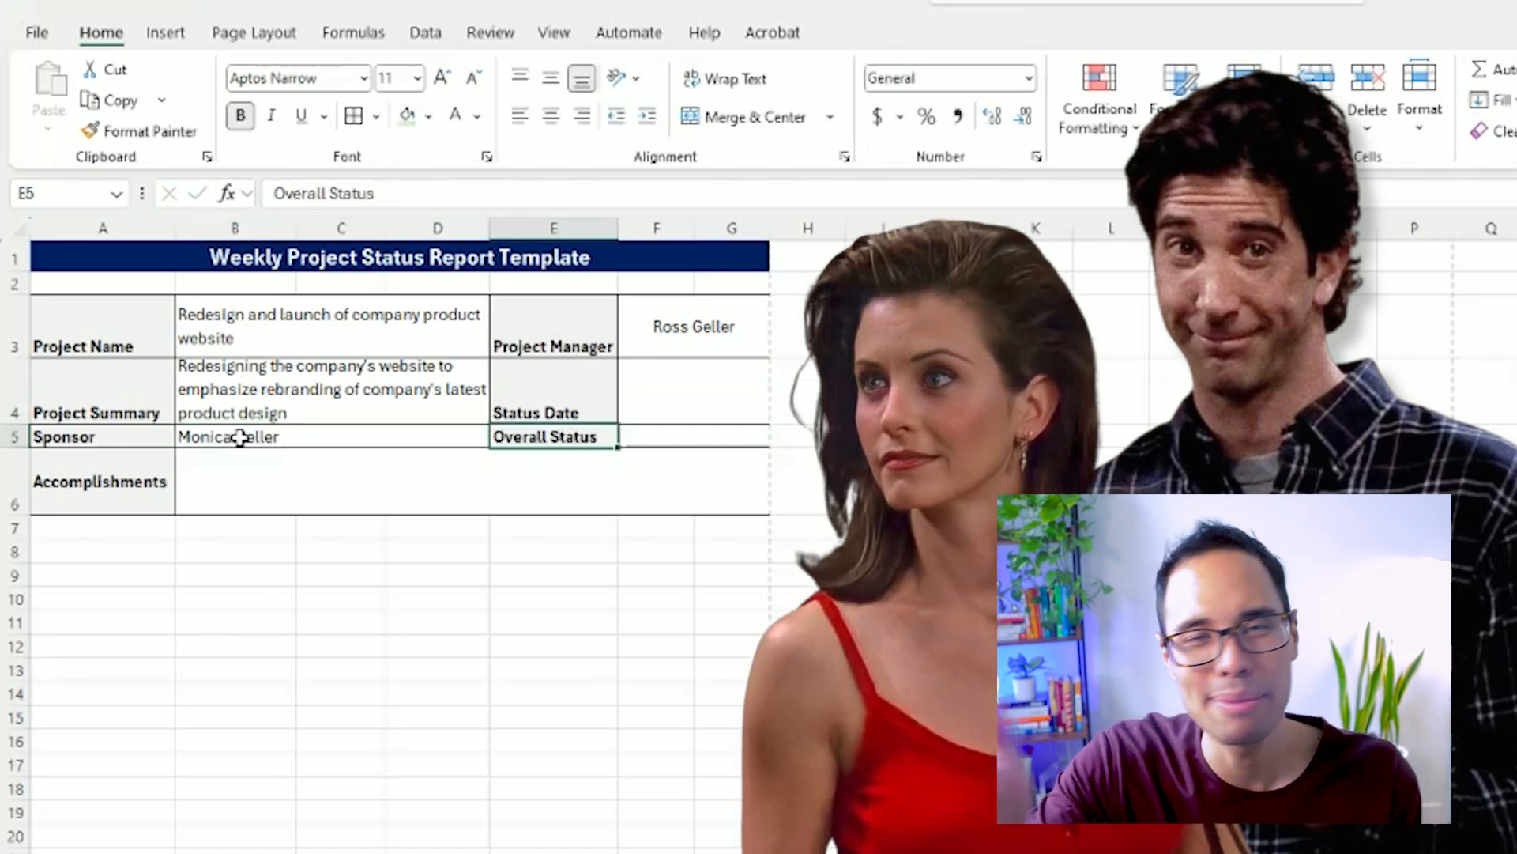
# Enter 4/21/2025 as the Status Date and "On Track" as the Overall Status.
pyautogui.click(697, 402)
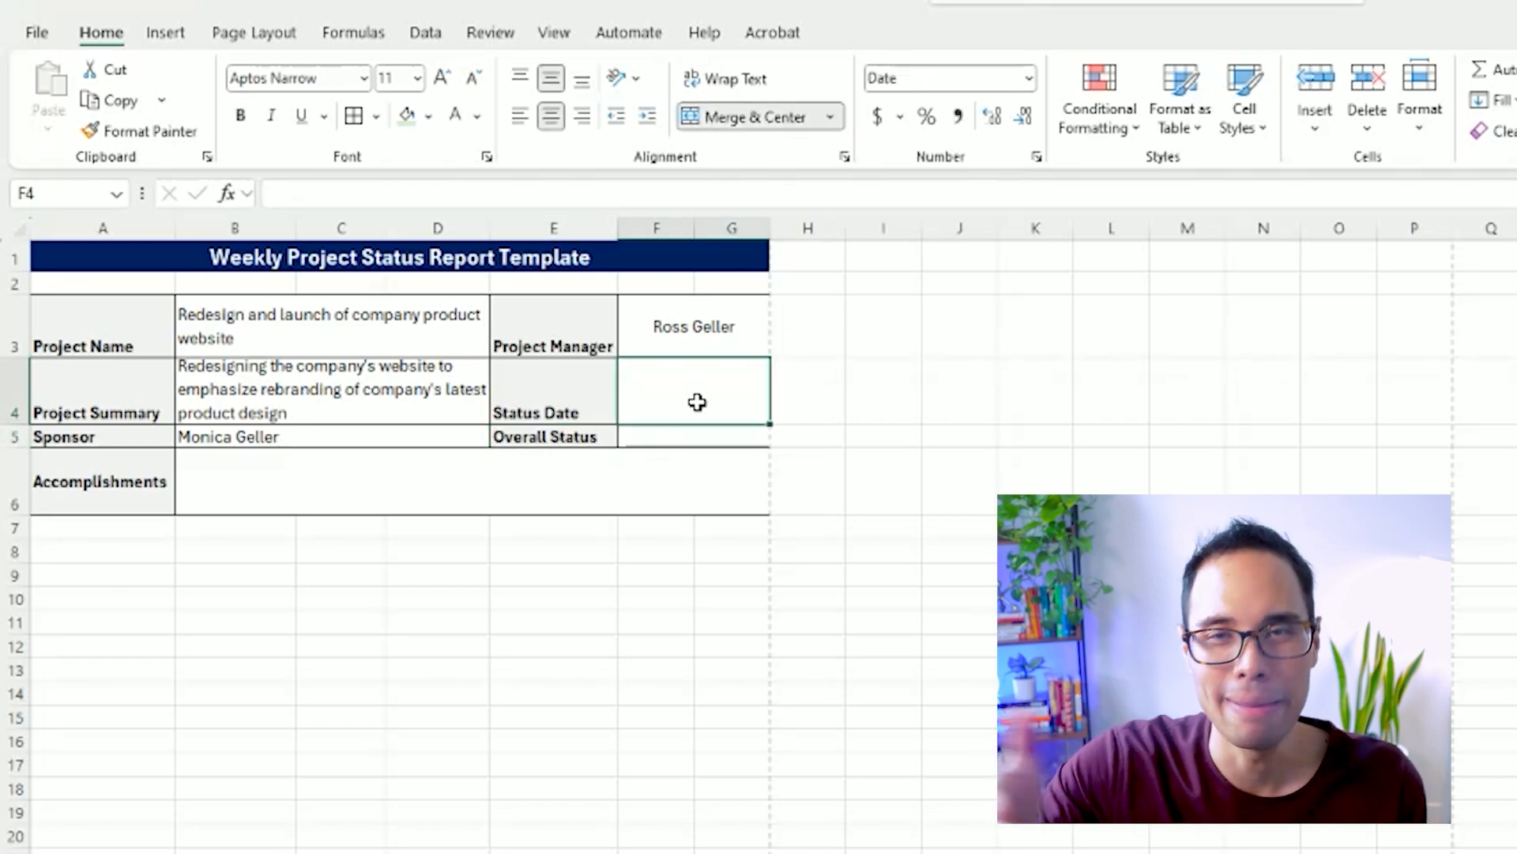
pyautogui.write('4/21/')
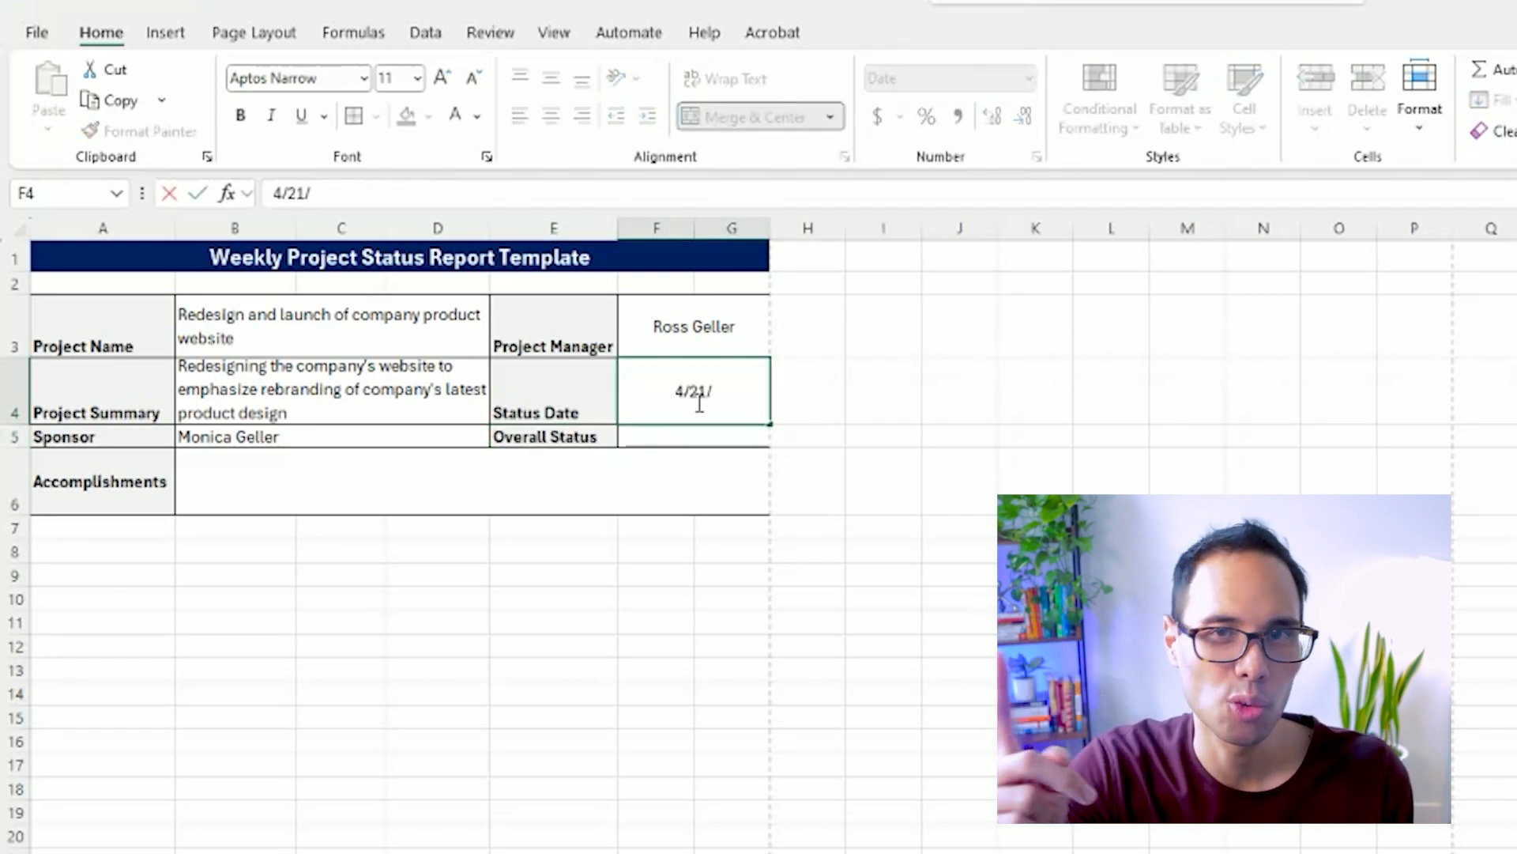
pyautogui.write('2025')
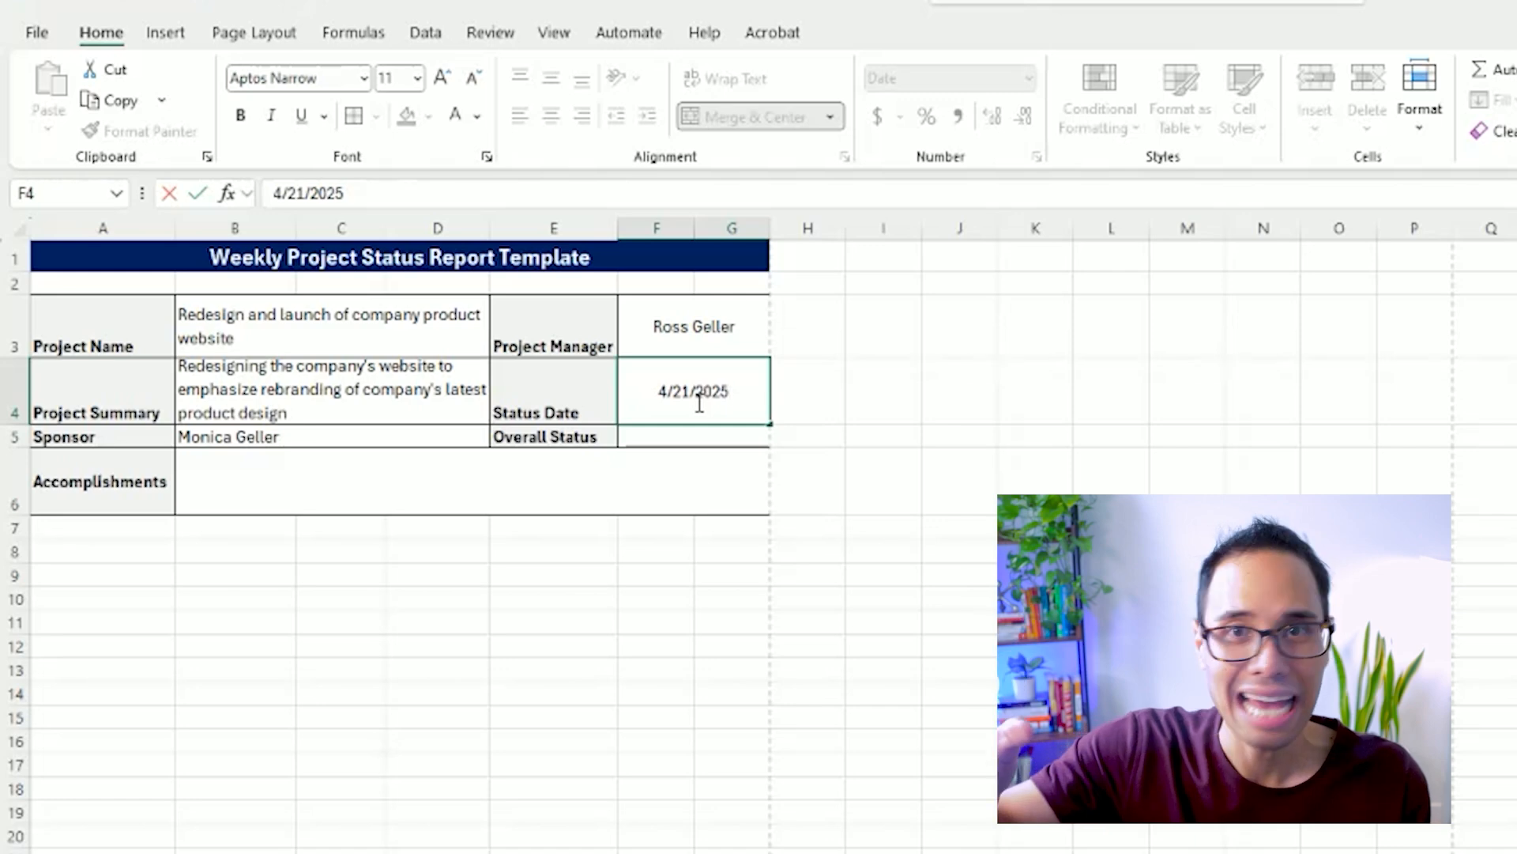
pyautogui.press('Return')
pyautogui.write('On Track')
pyautogui.press('Return')
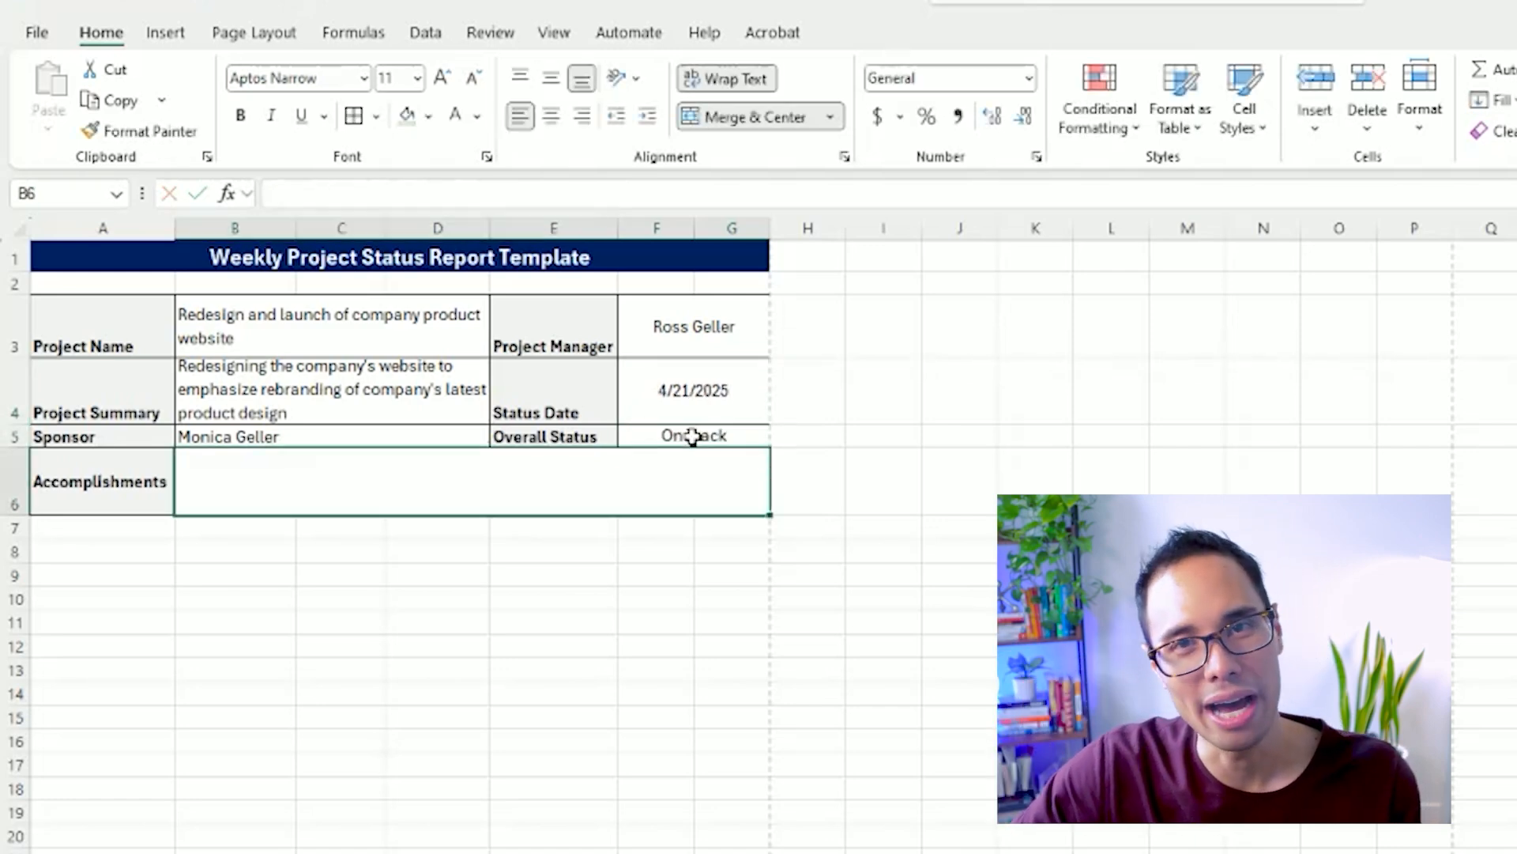
# Give the Overall Status value a light green fill and bold text.
pyautogui.click(695, 436)
pyautogui.click(408, 117)
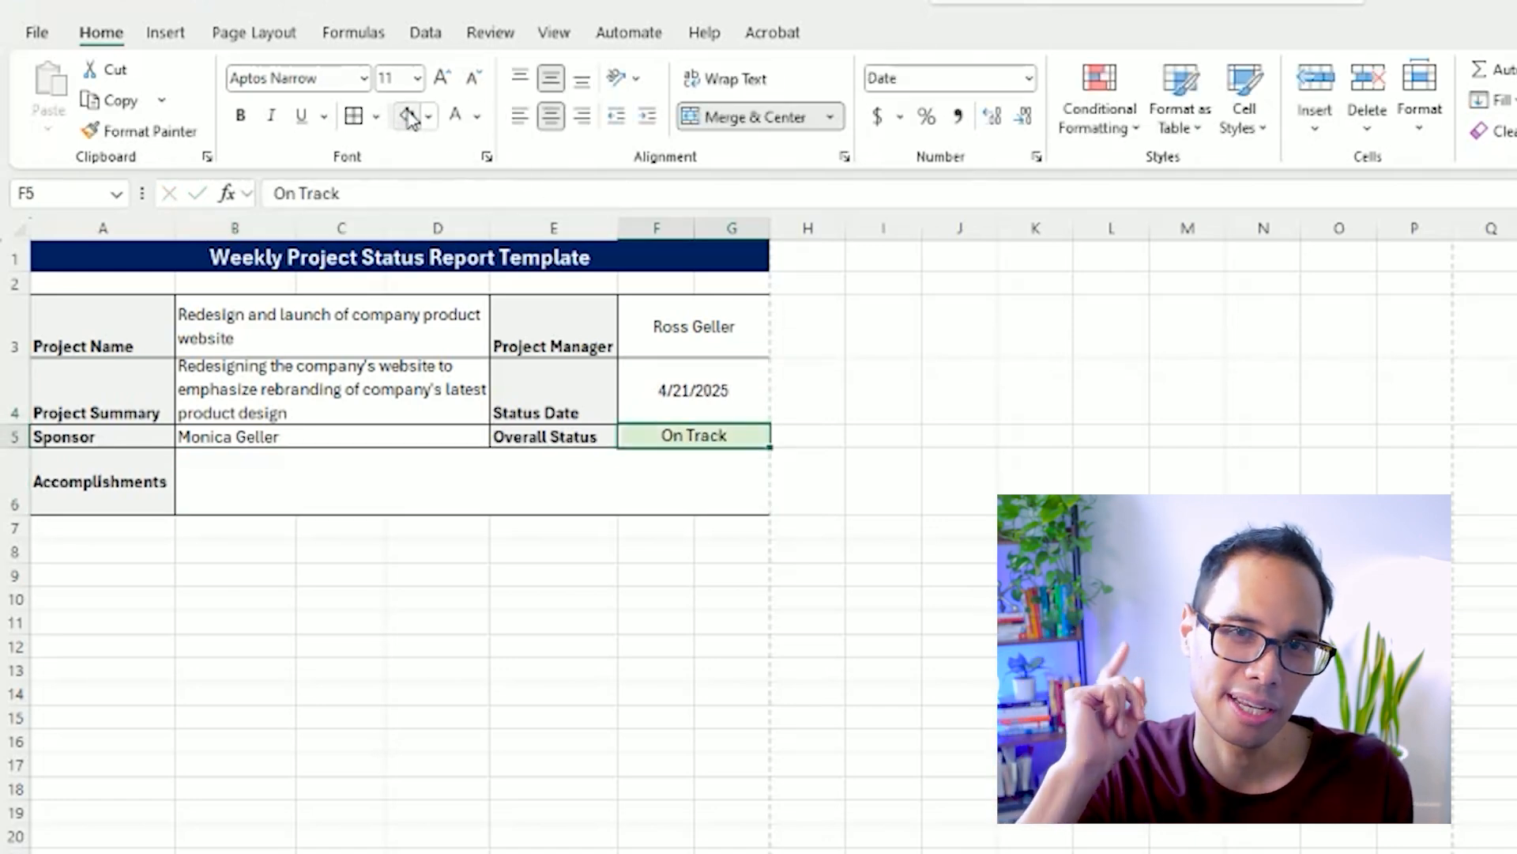
pyautogui.click(242, 120)
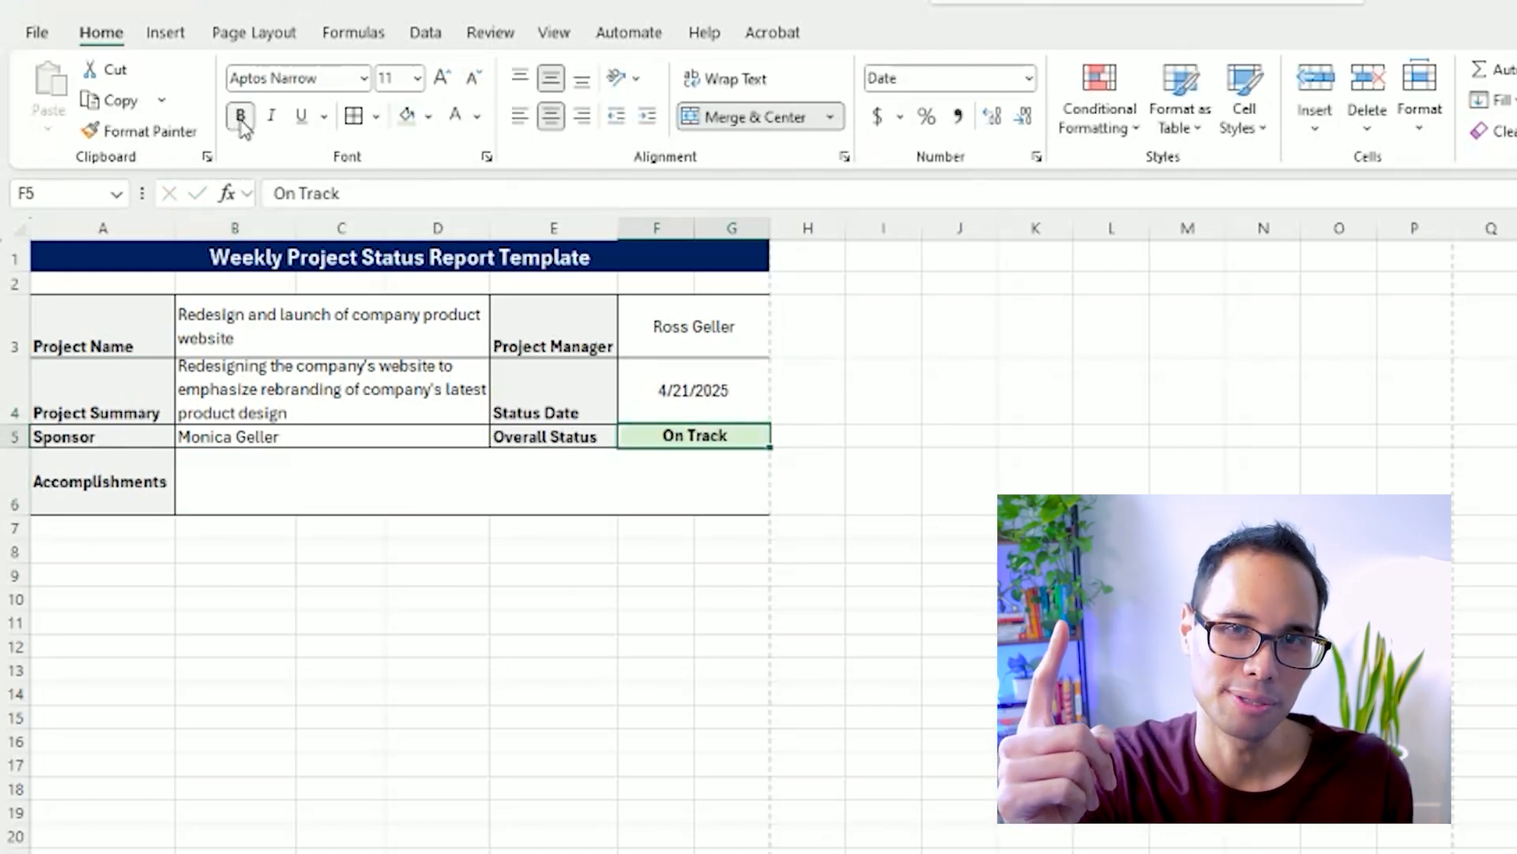
# Enter two numbered accomplishments in B6: "1. Finalized all website design requirements" and "2. Completed initl brainstorming sessions of the website with all teams".
pyautogui.click(272, 479)
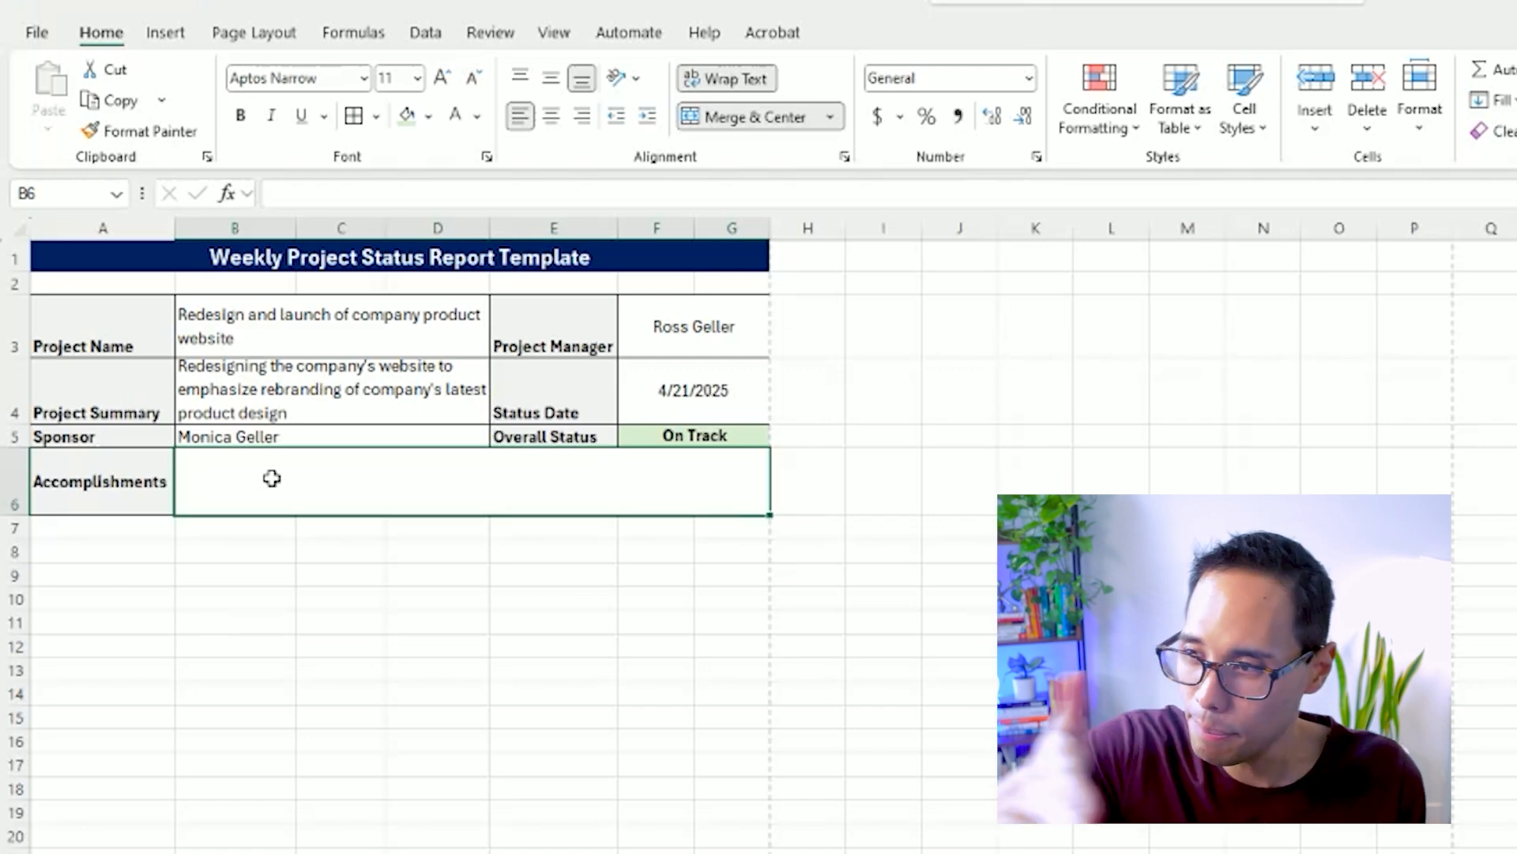
pyautogui.write('1. Finalized all website desig')
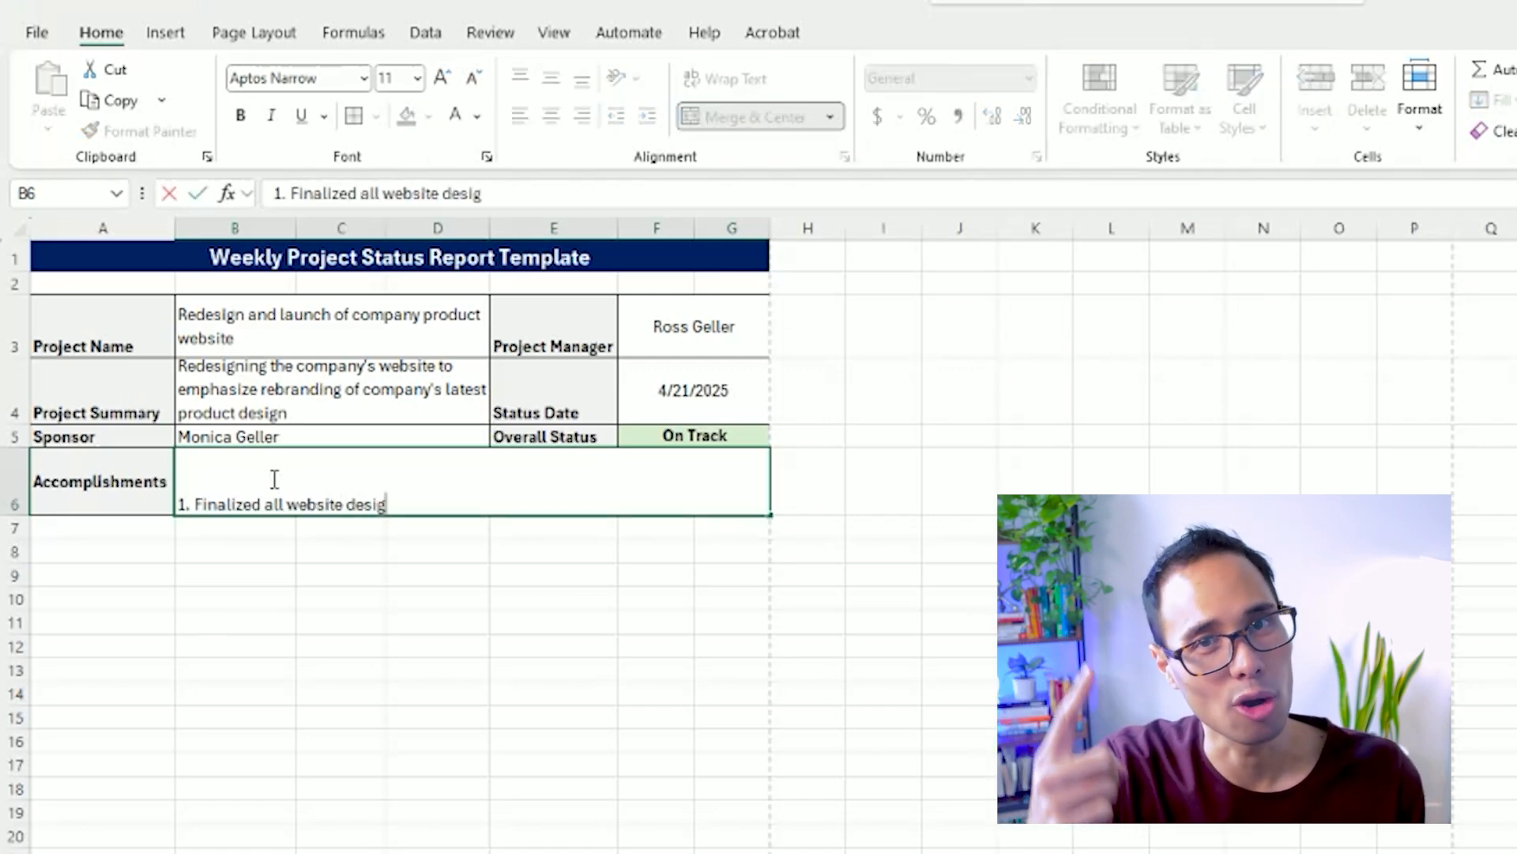
pyautogui.write('n requirements')
pyautogui.hotkey('alt', 'Return')
pyautogui.write('2. Comple')
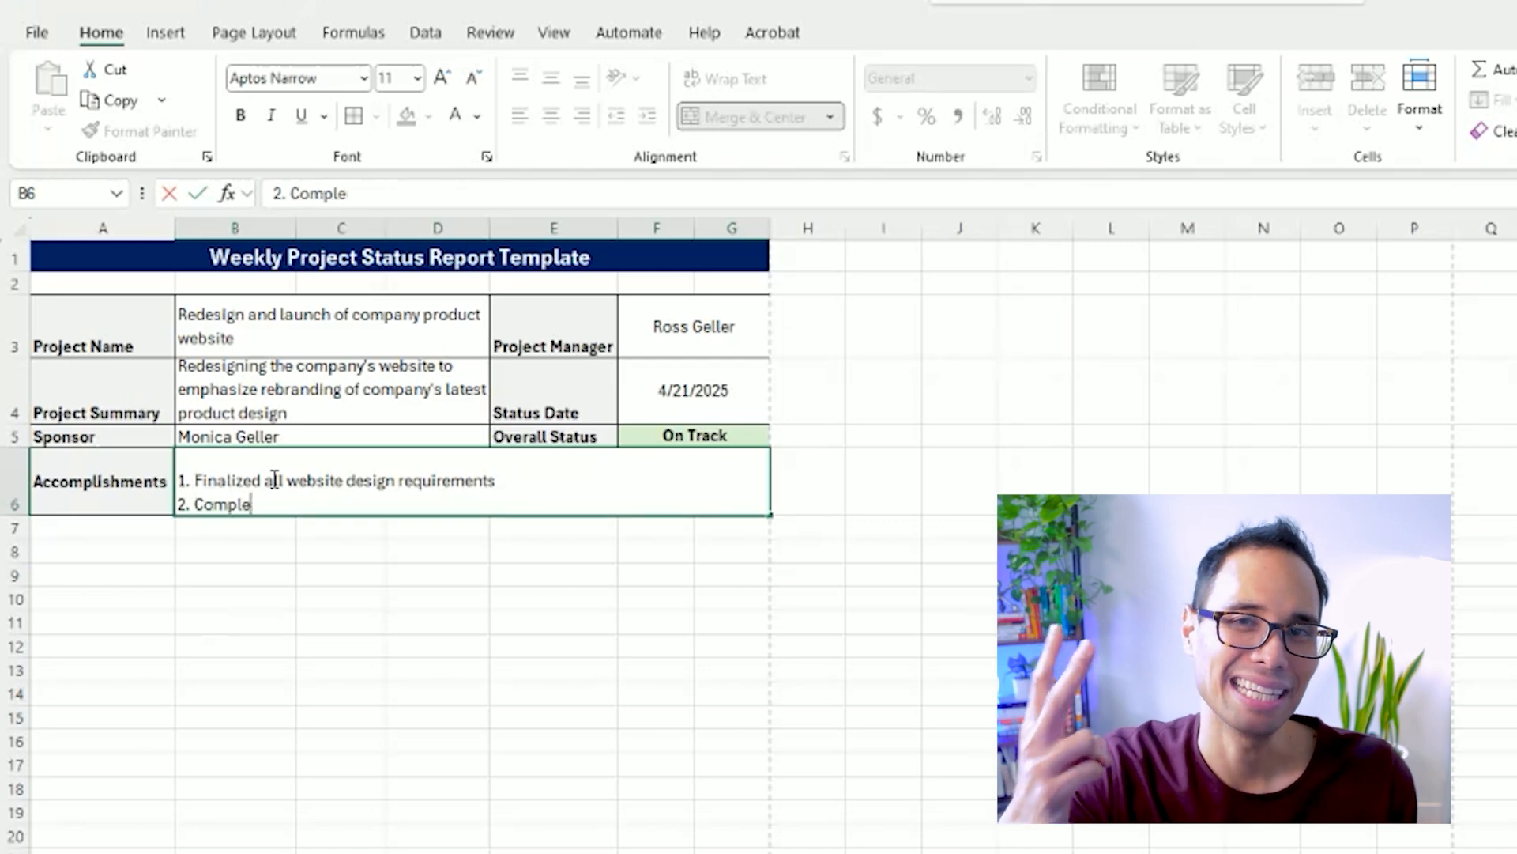
pyautogui.write('ted initl brainstorming sessions of the website with')
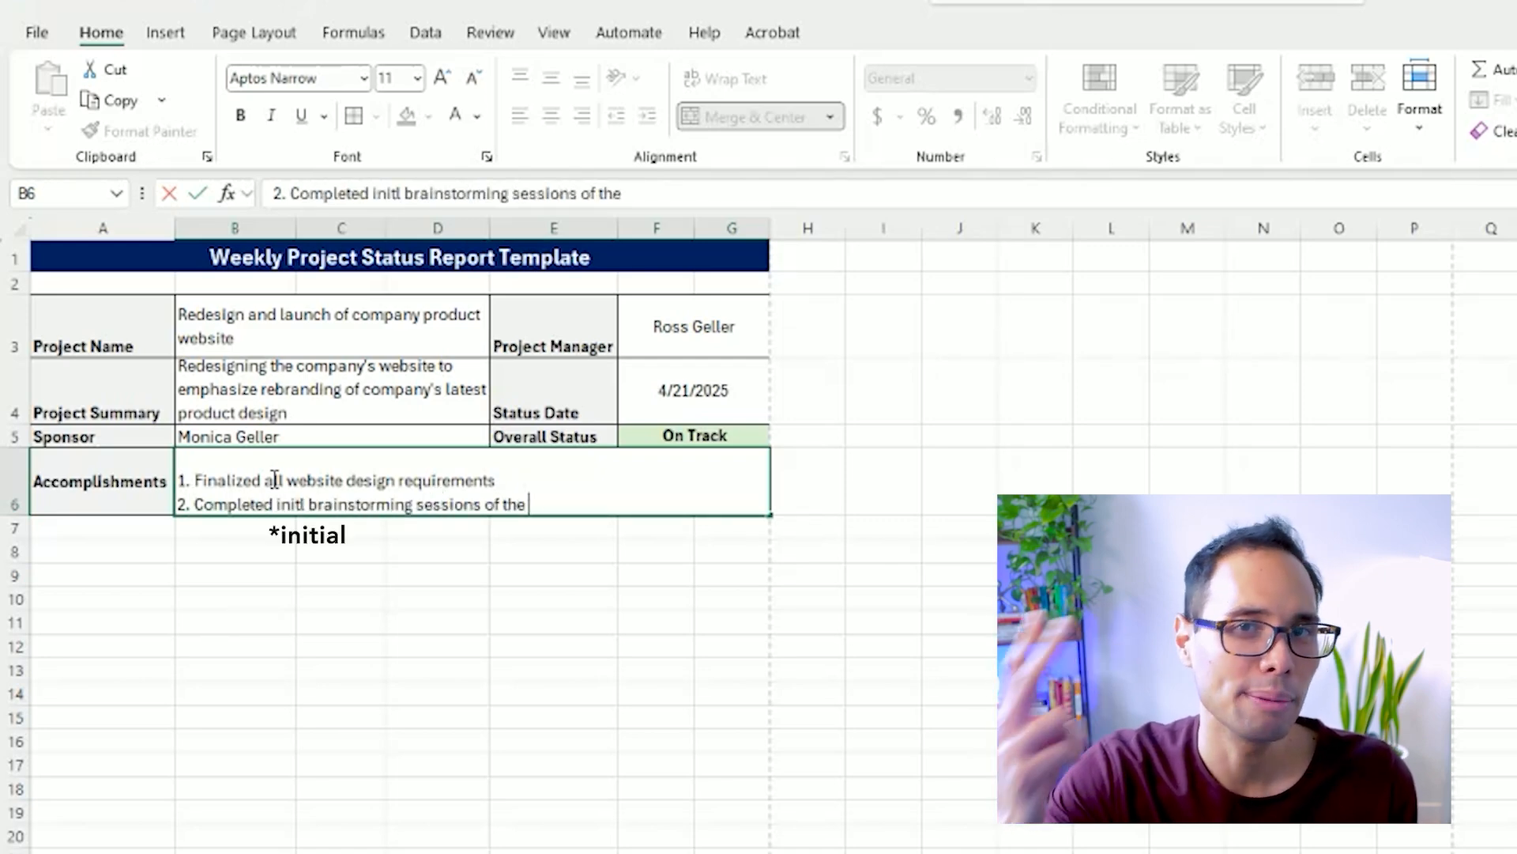
pyautogui.press('Return')
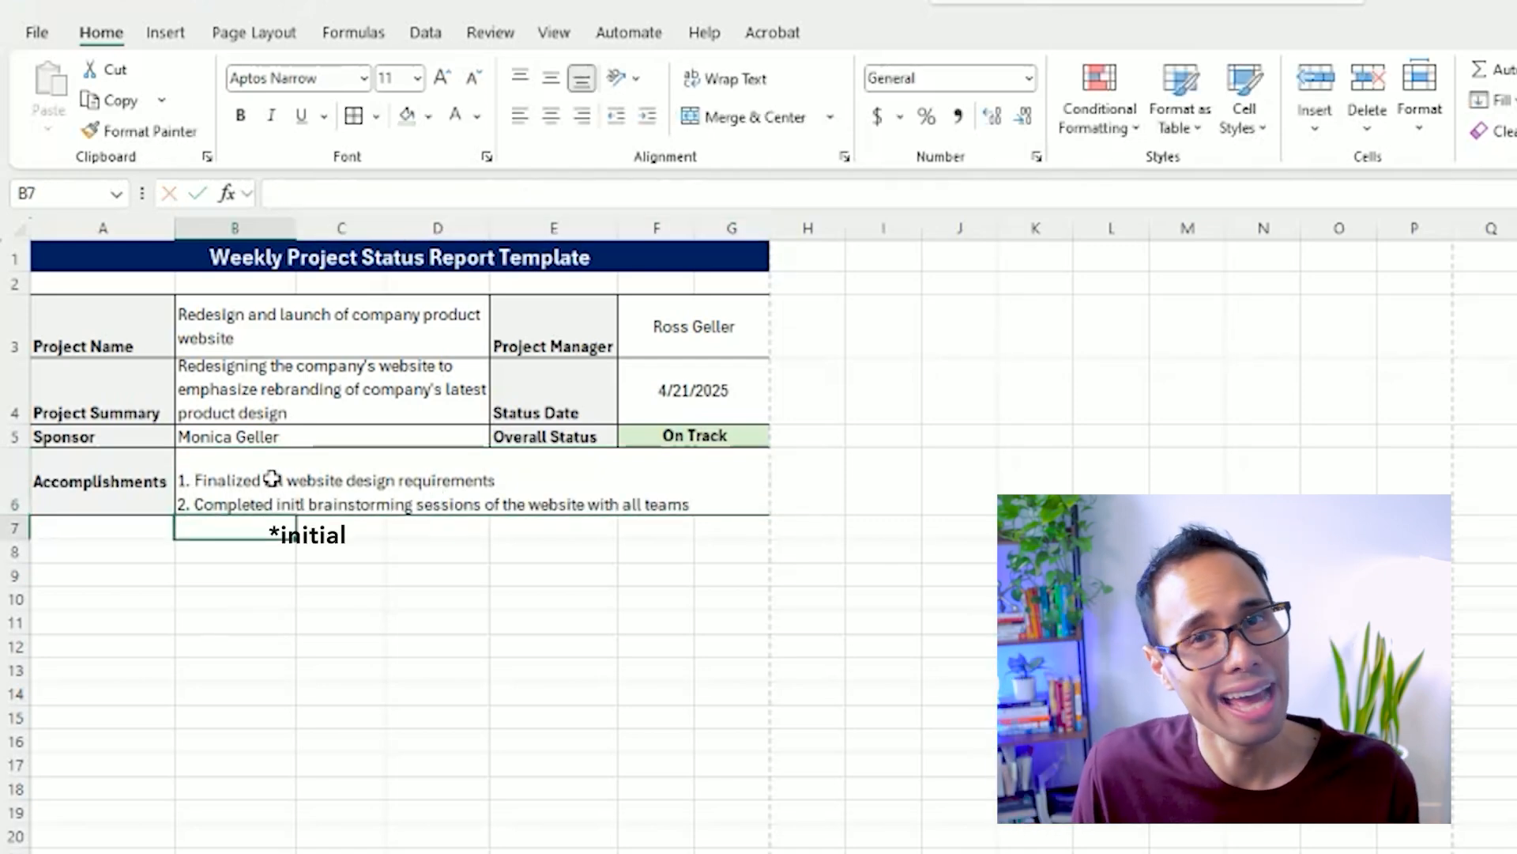
# Middle-align the header labels in A3:A6 and E3:E5 vertically.
pyautogui.moveTo(102, 325); pyautogui.dragTo(103, 481)
pyautogui.click(551, 78)
pyautogui.moveTo(552, 318); pyautogui.dragTo(553, 437)
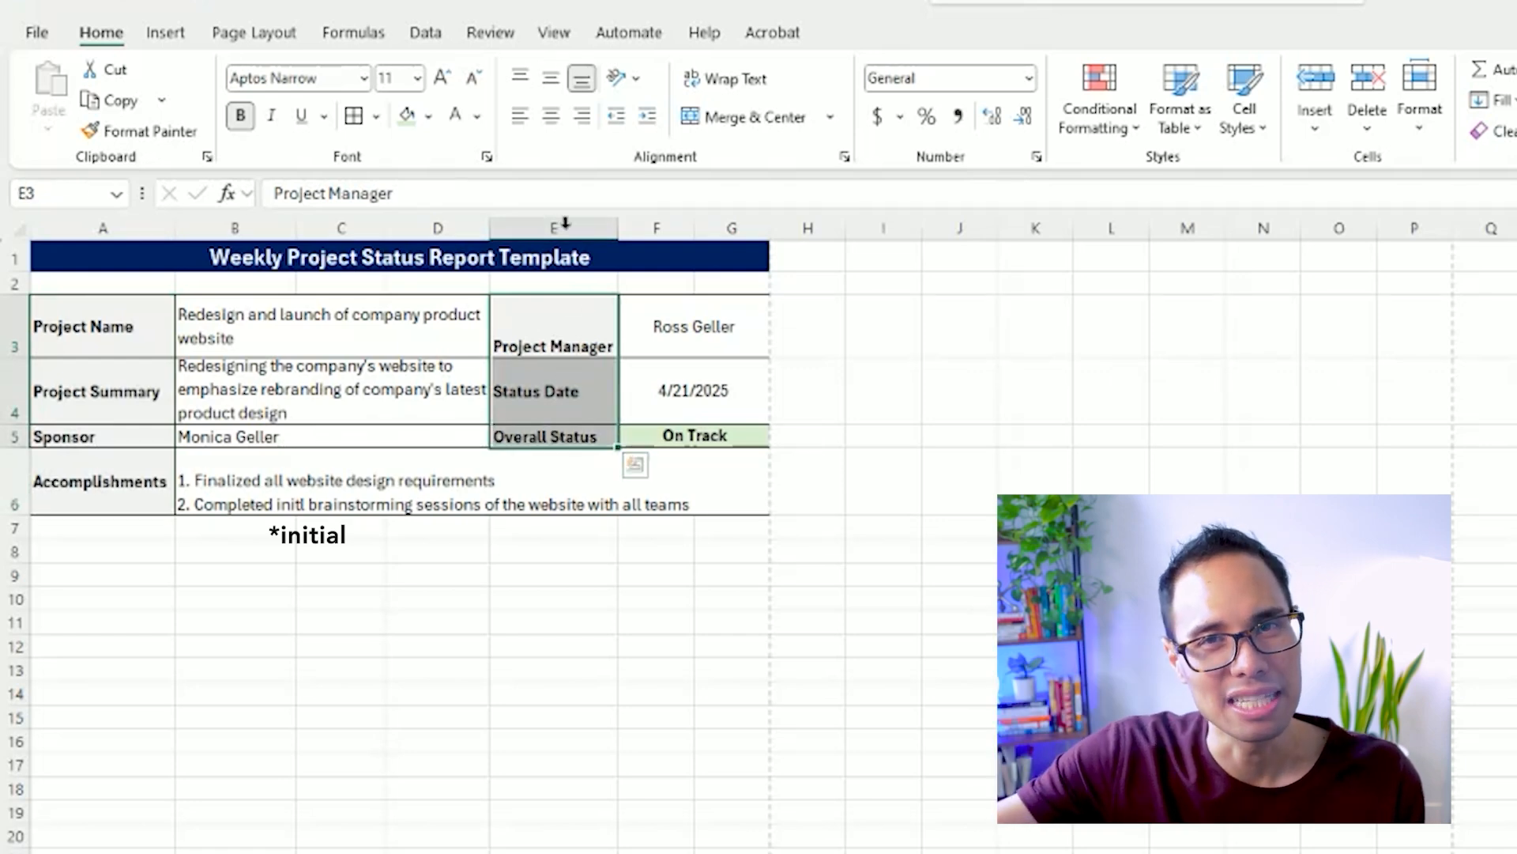
pyautogui.click(552, 78)
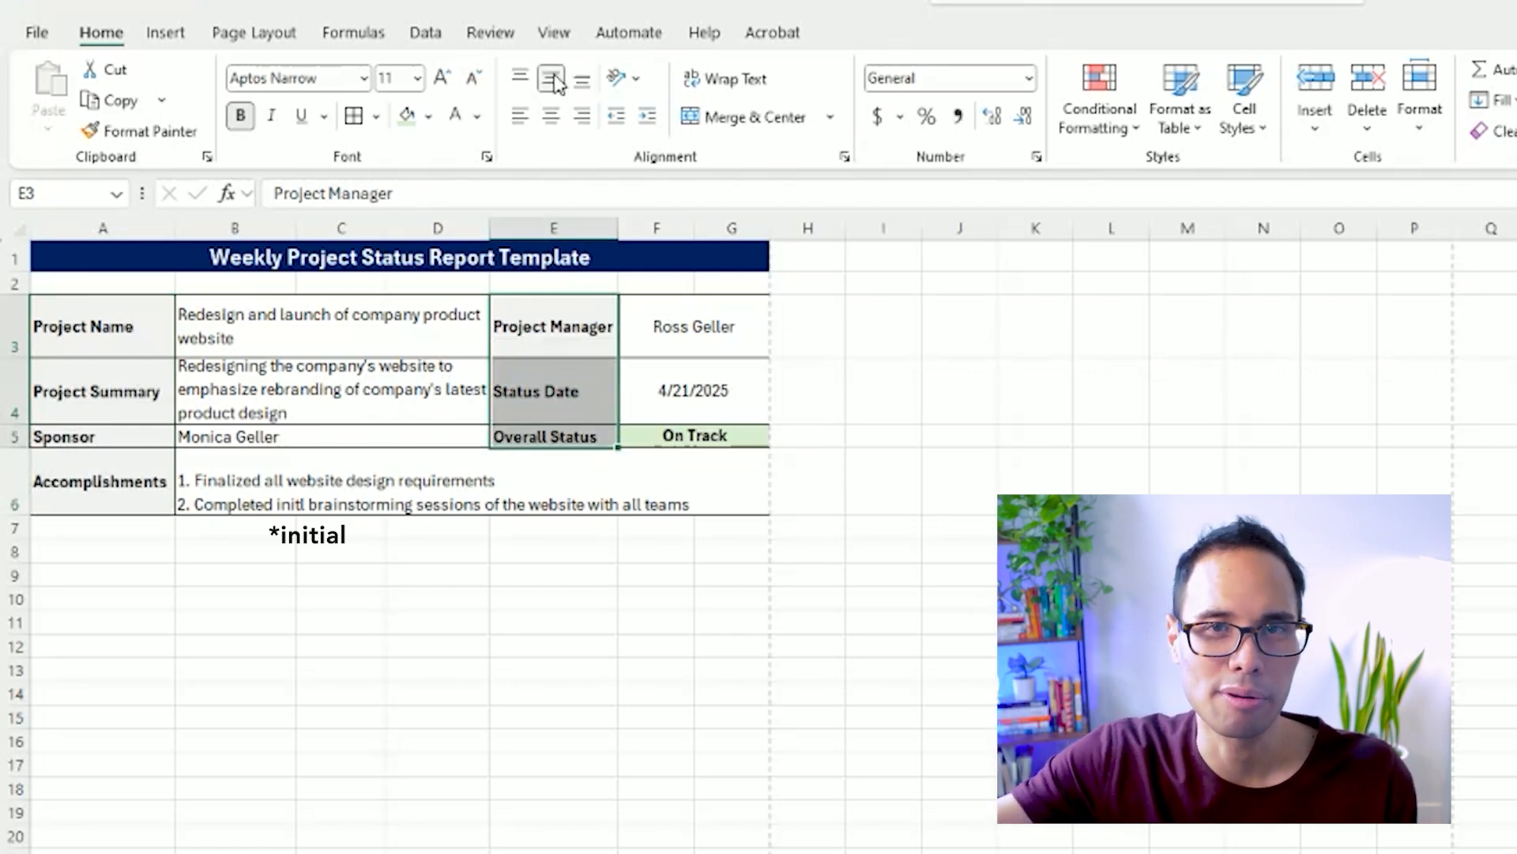
# Merge A7:G7 into one blank spacer row below the Accomplishments section.
pyautogui.click(109, 533)
pyautogui.moveTo(107, 534); pyautogui.dragTo(754, 528)
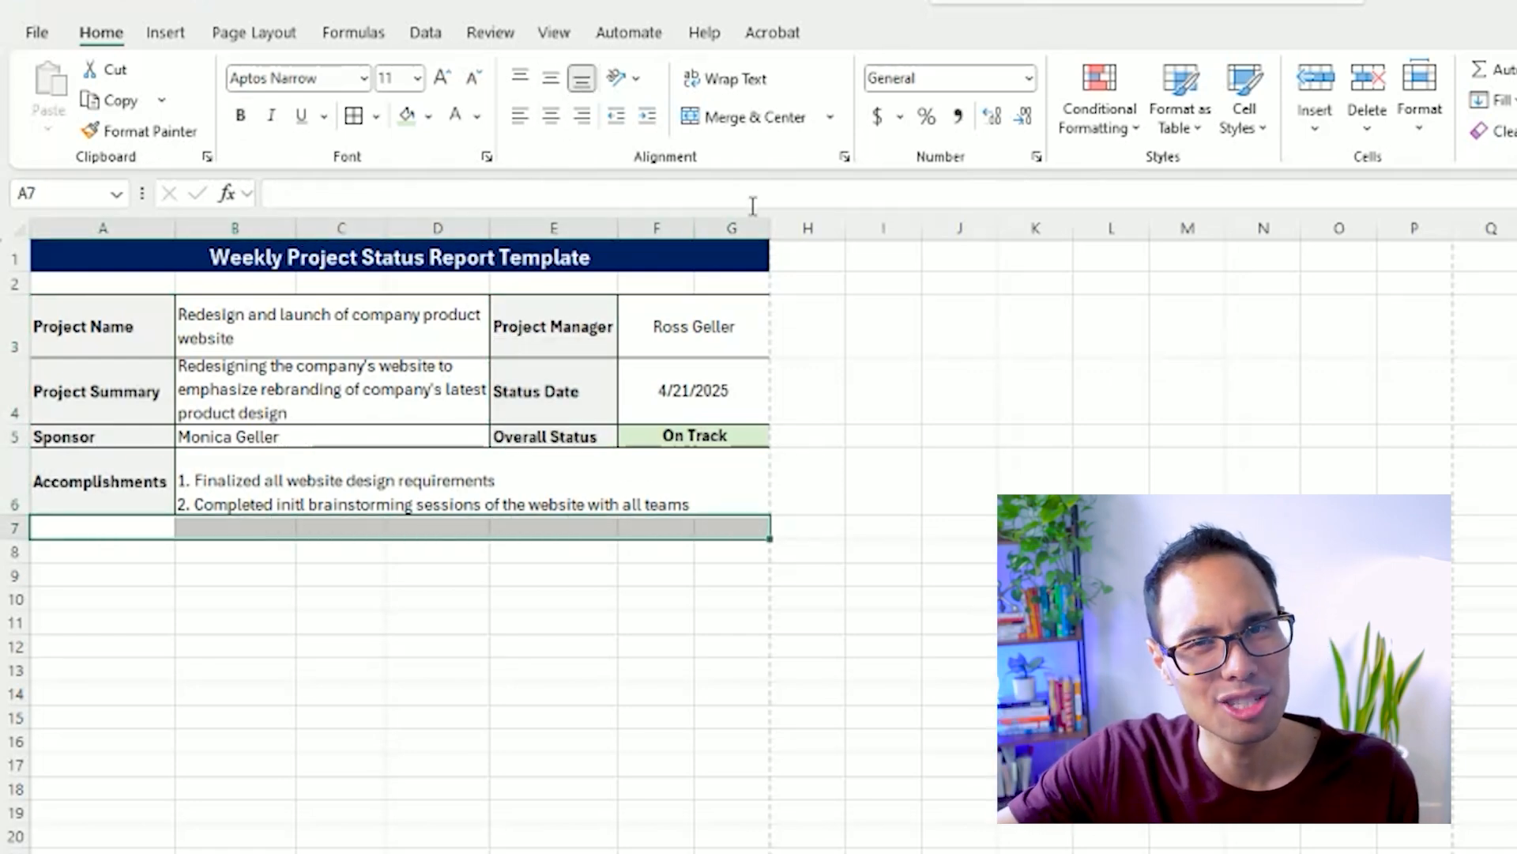
pyautogui.click(751, 117)
pyautogui.click(428, 117)
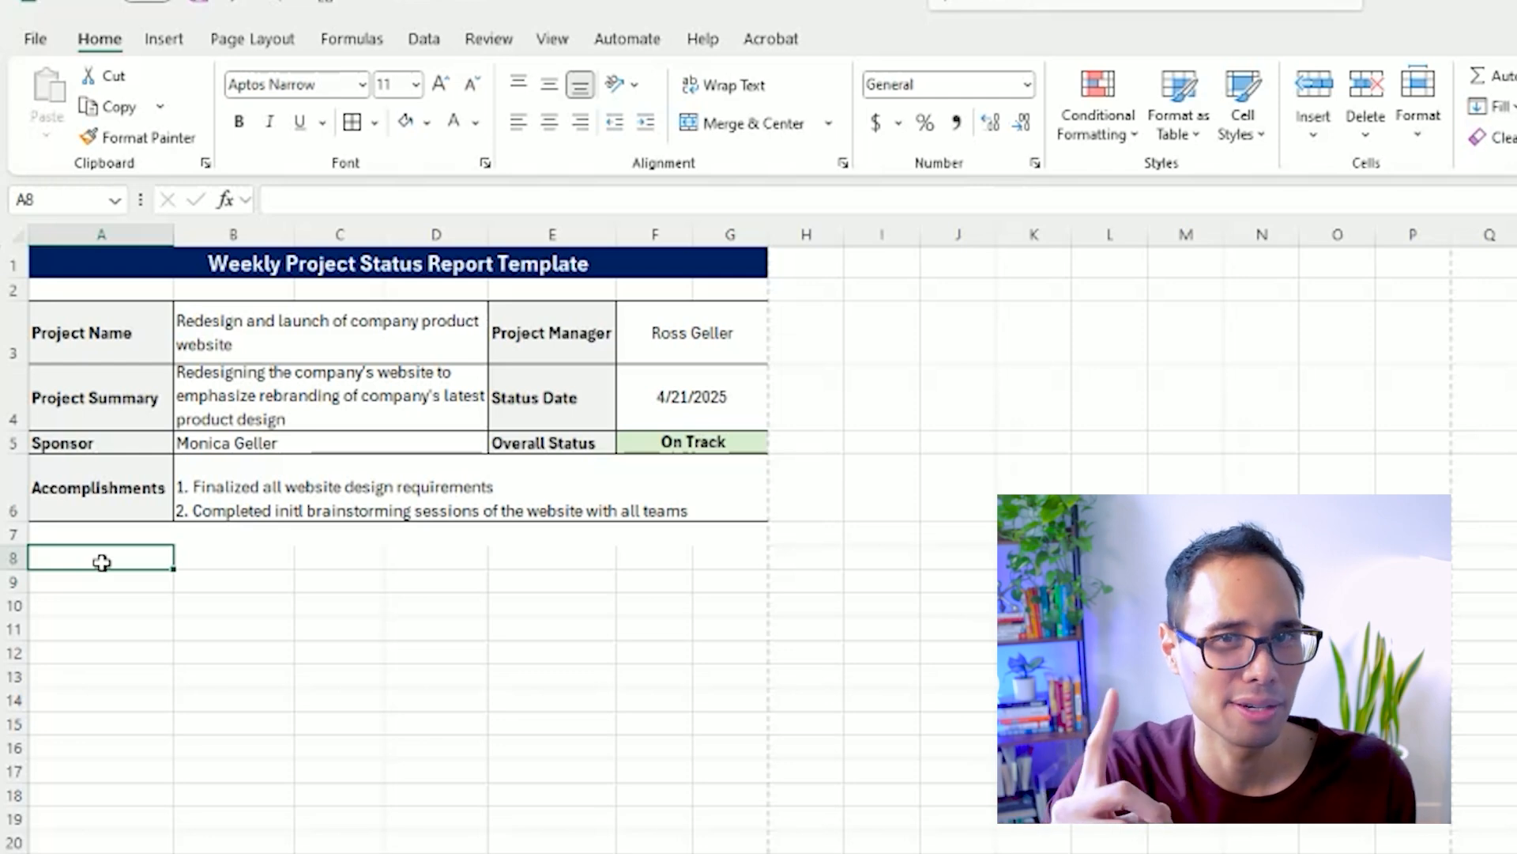
# Enter the heading "Project Status As Of This Date" in A8 and merge and center it across A8:G8.
pyautogui.write('Project S')
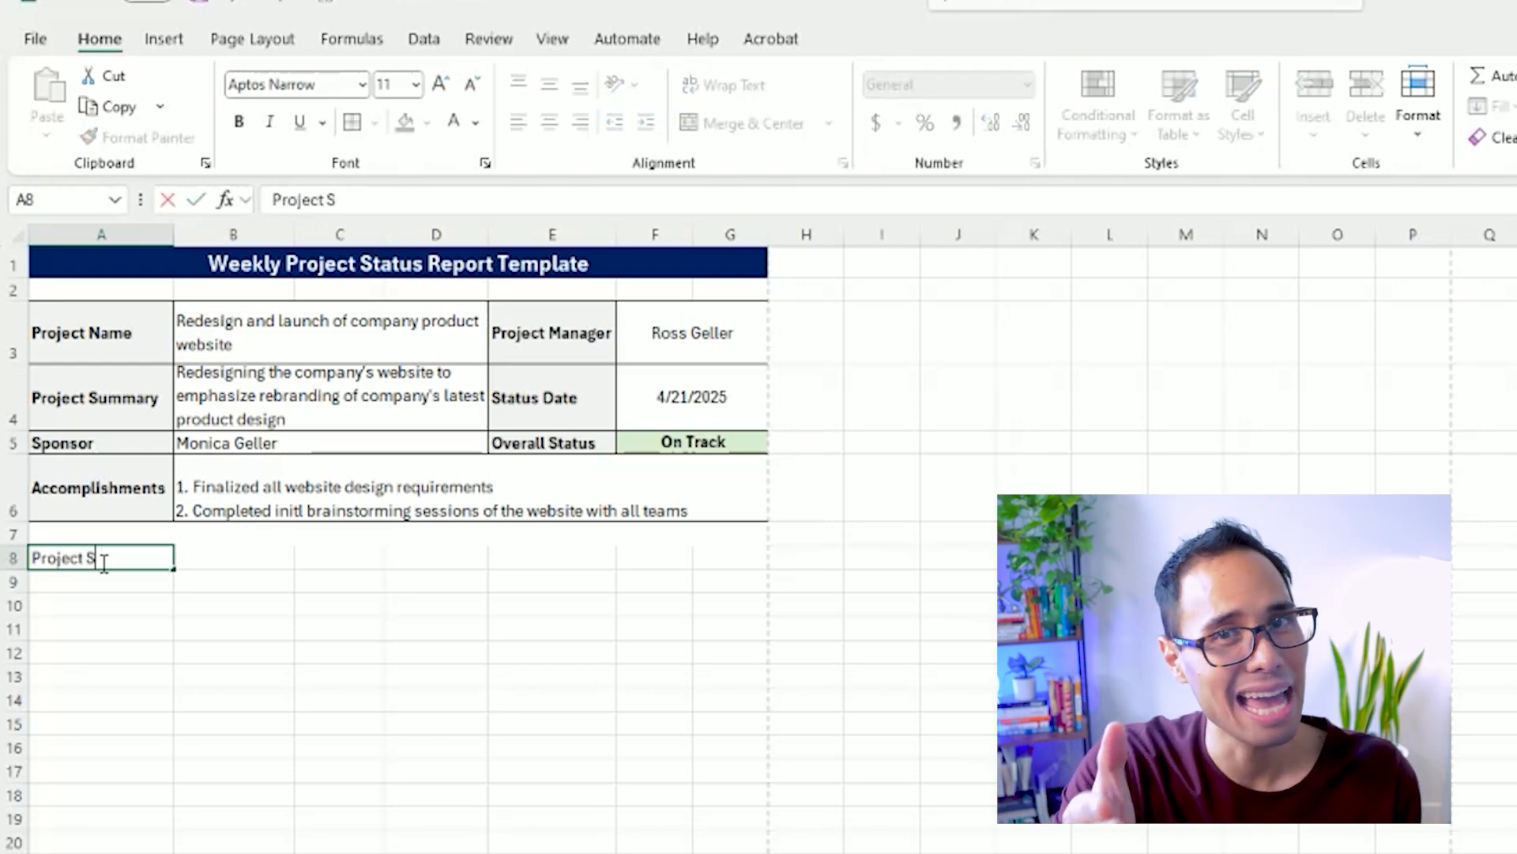
pyautogui.write('tatus As Of This Date')
pyautogui.press('Return')
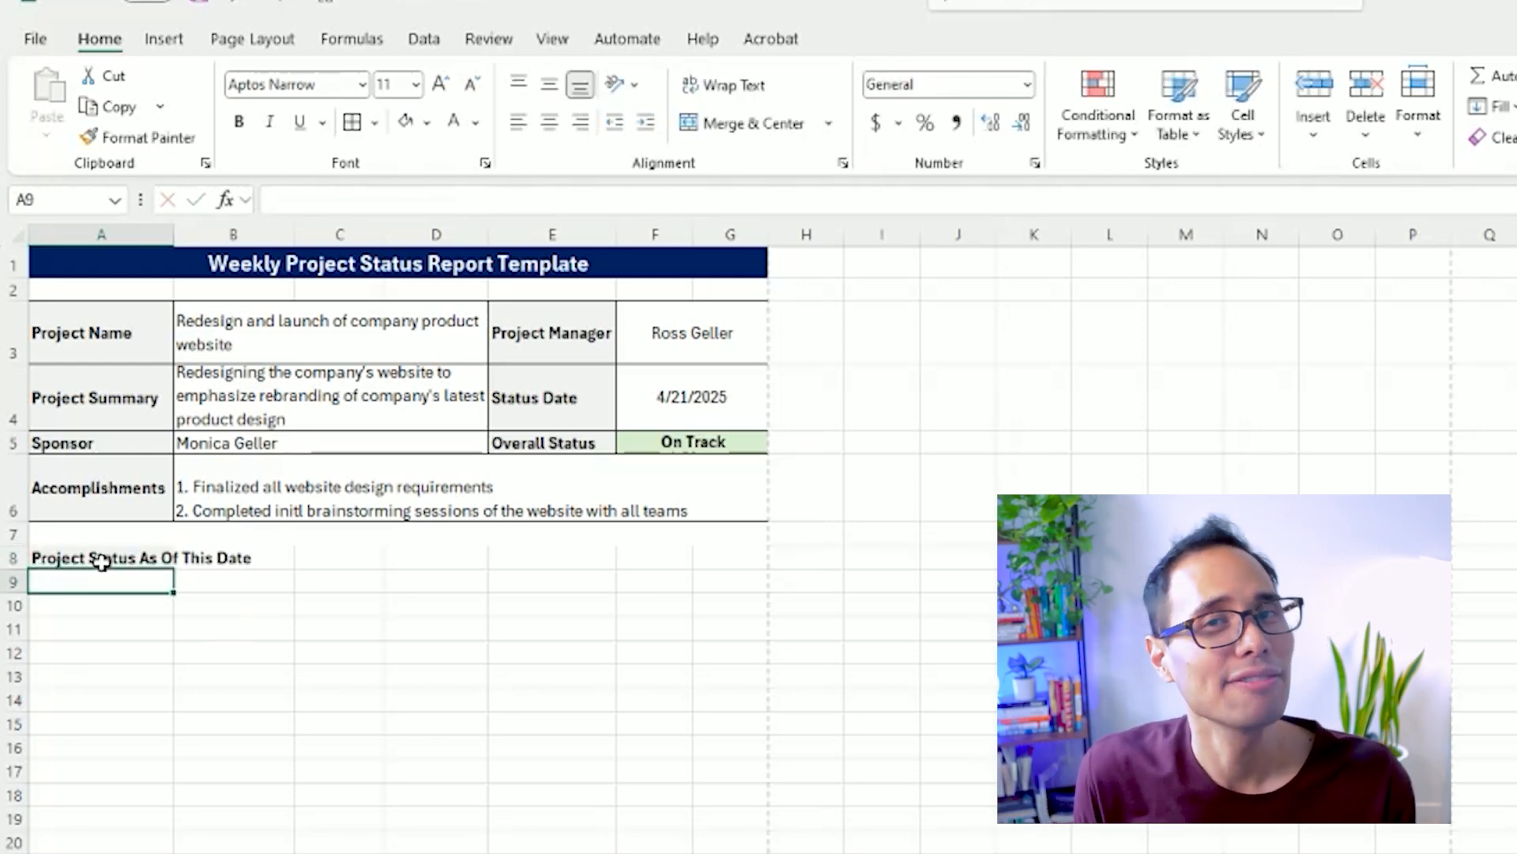
pyautogui.moveTo(101, 561); pyautogui.dragTo(704, 569)
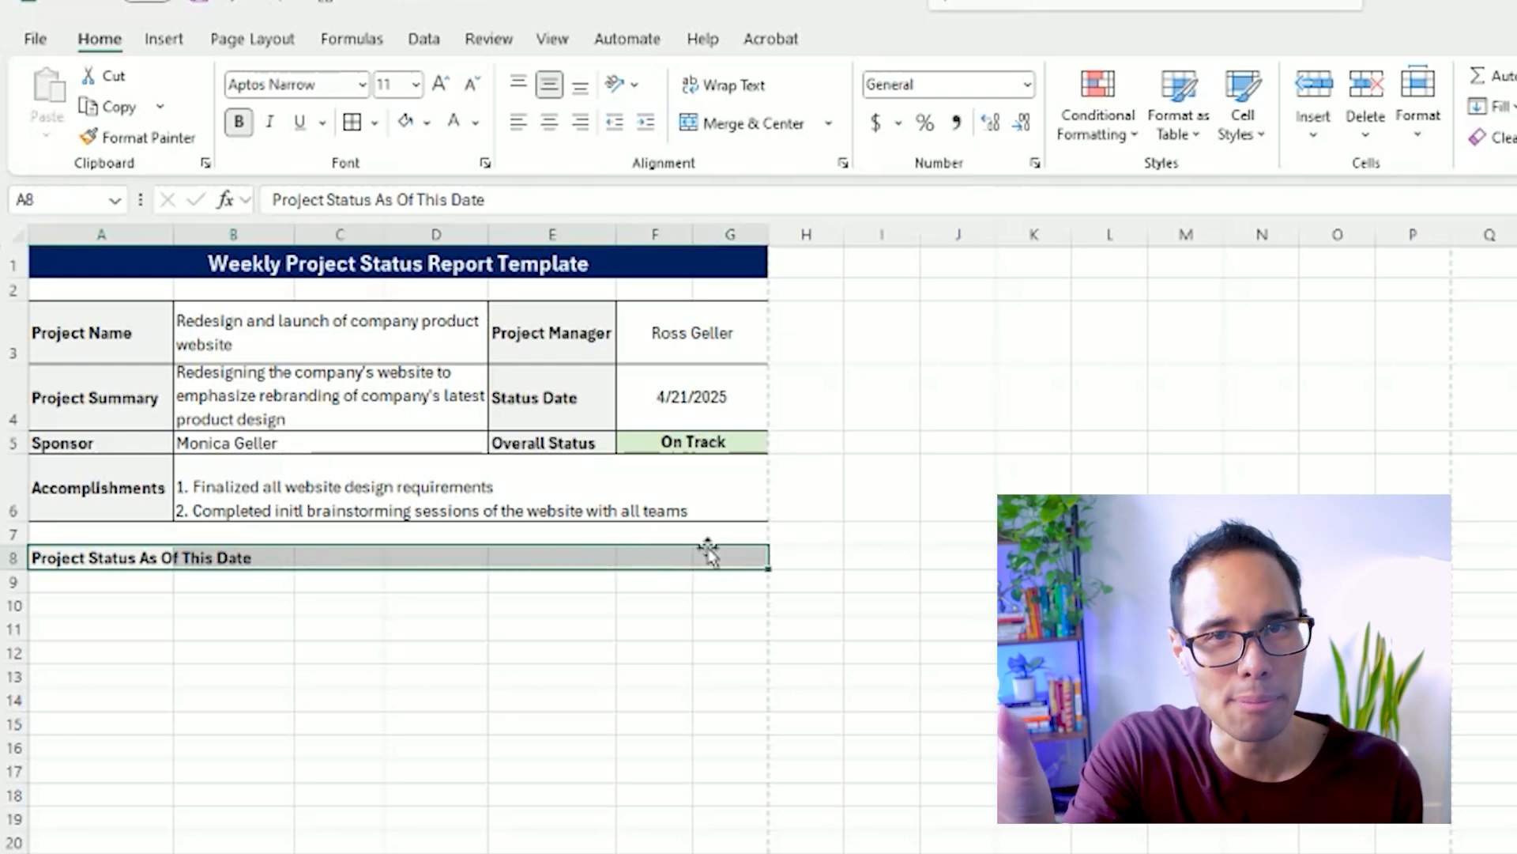
pyautogui.click(714, 126)
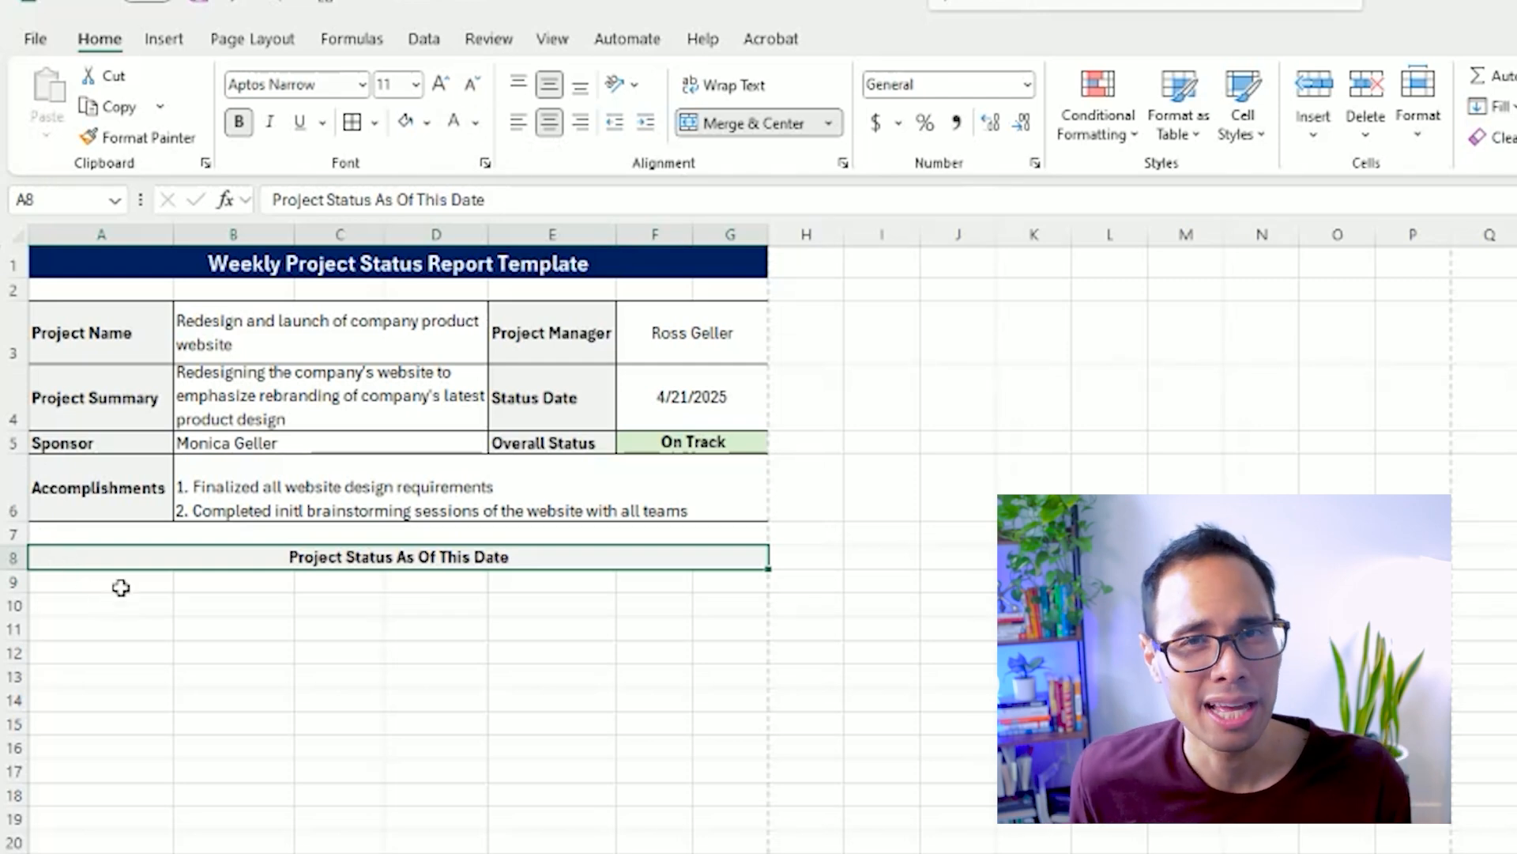
# Give the row 8 section heading a dark blue fill, white text and a larger font size.
pyautogui.click(428, 122)
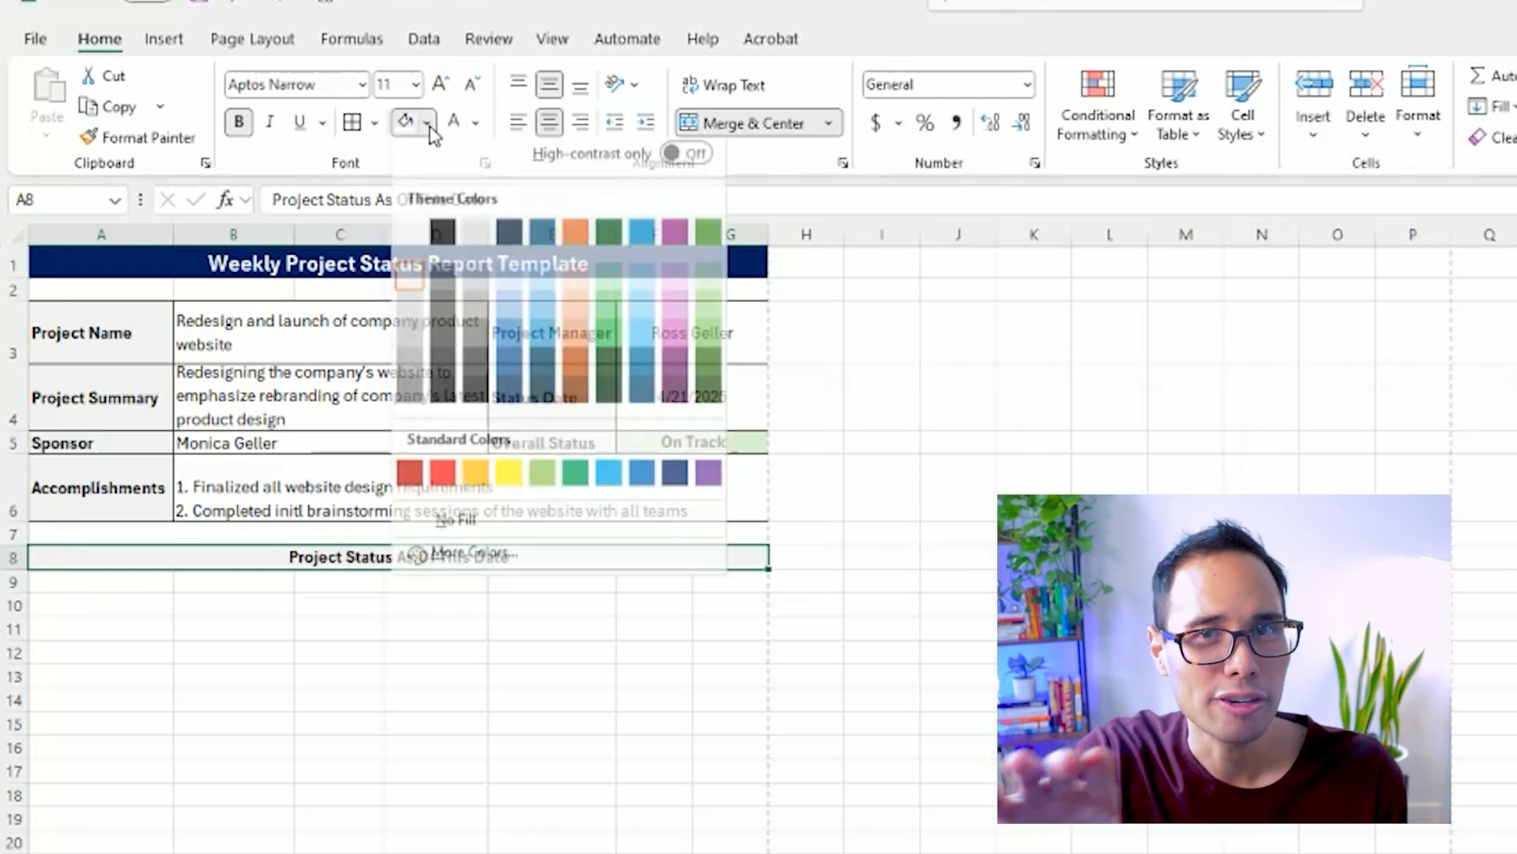
pyautogui.click(673, 482)
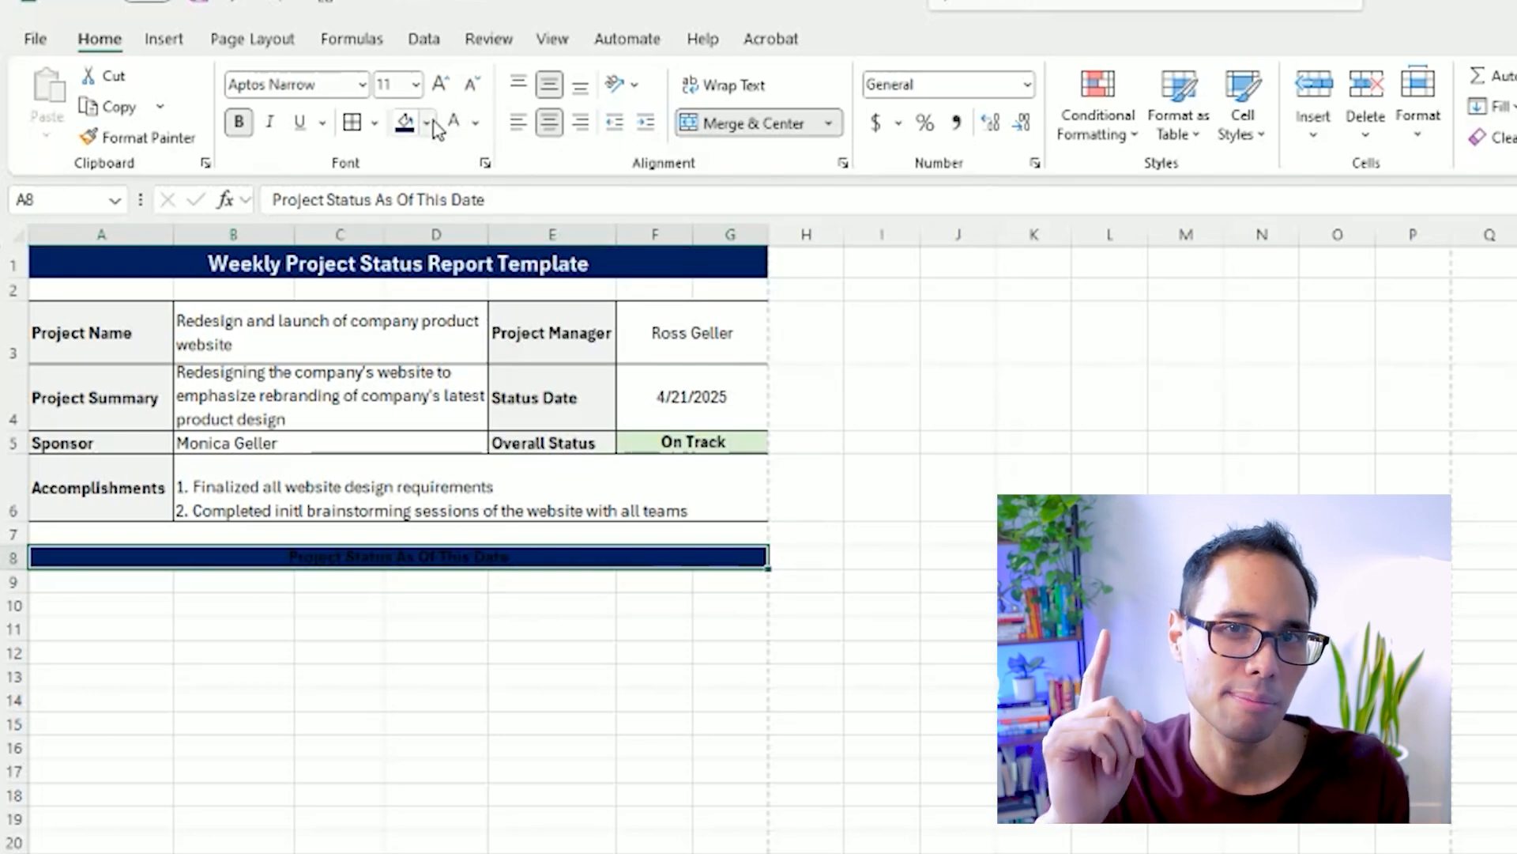
pyautogui.click(457, 125)
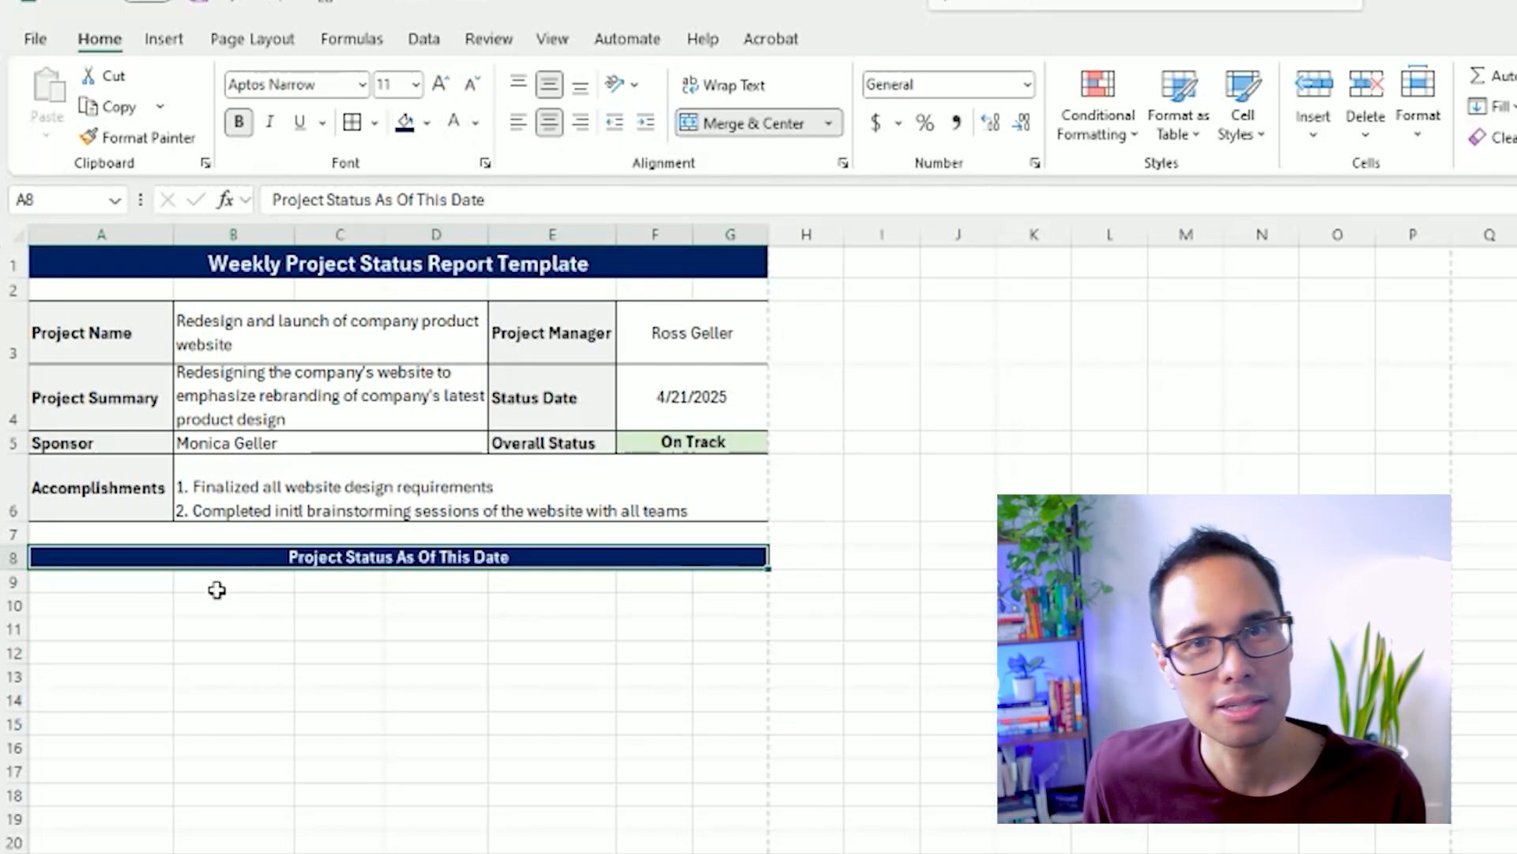
pyautogui.click(440, 83)
pyautogui.click(440, 83)
pyautogui.click(440, 83)
# Enter the labels Schedule and Budget in A9:A10 and Quality and Scope in C9:C10.
pyautogui.click(132, 590)
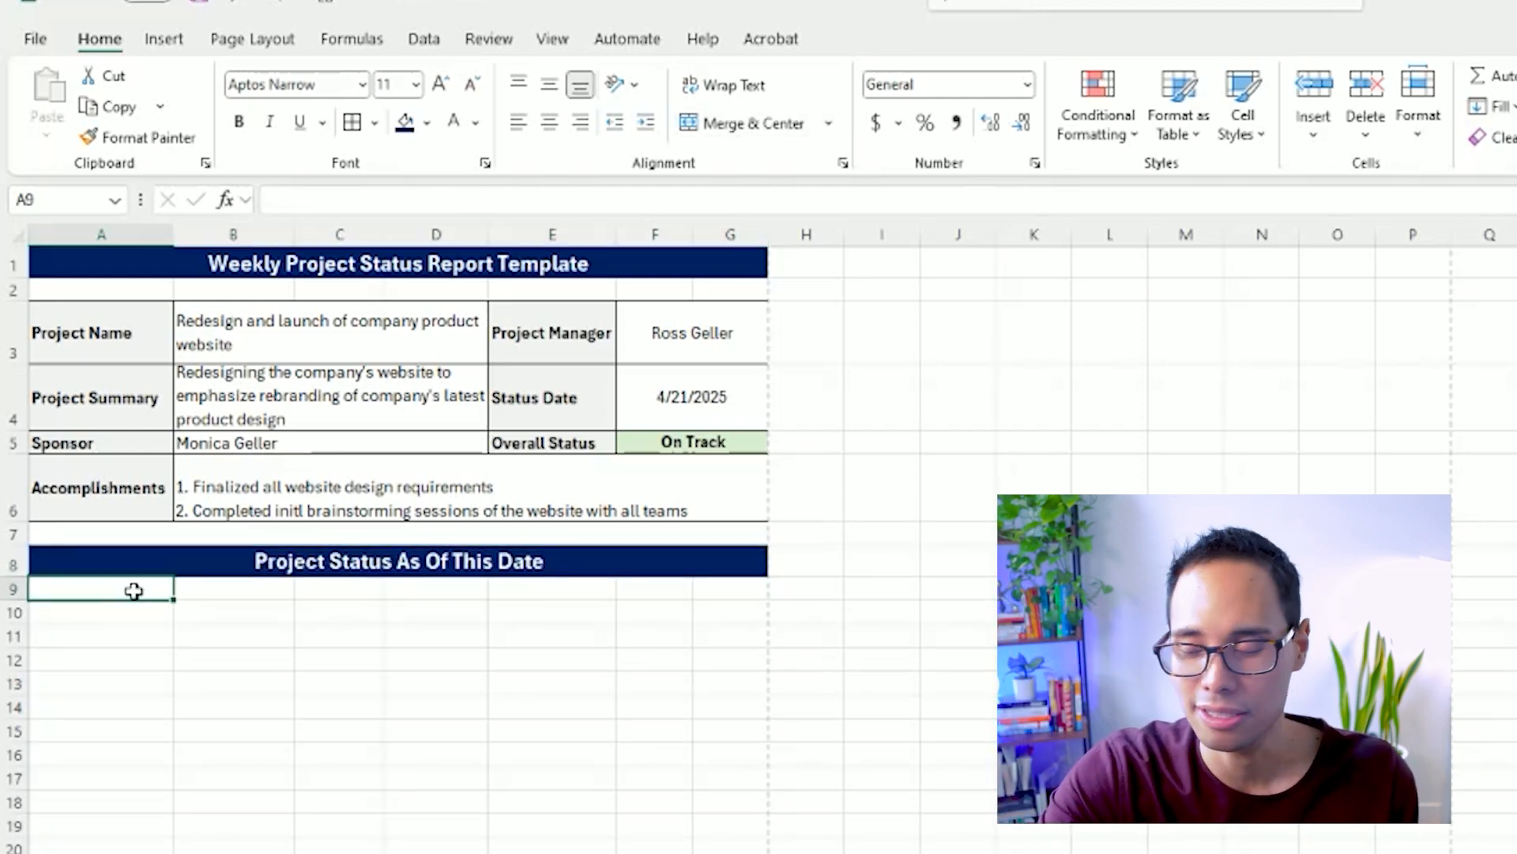
pyautogui.write('Schedule')
pyautogui.press('Return')
pyautogui.write('Budg')
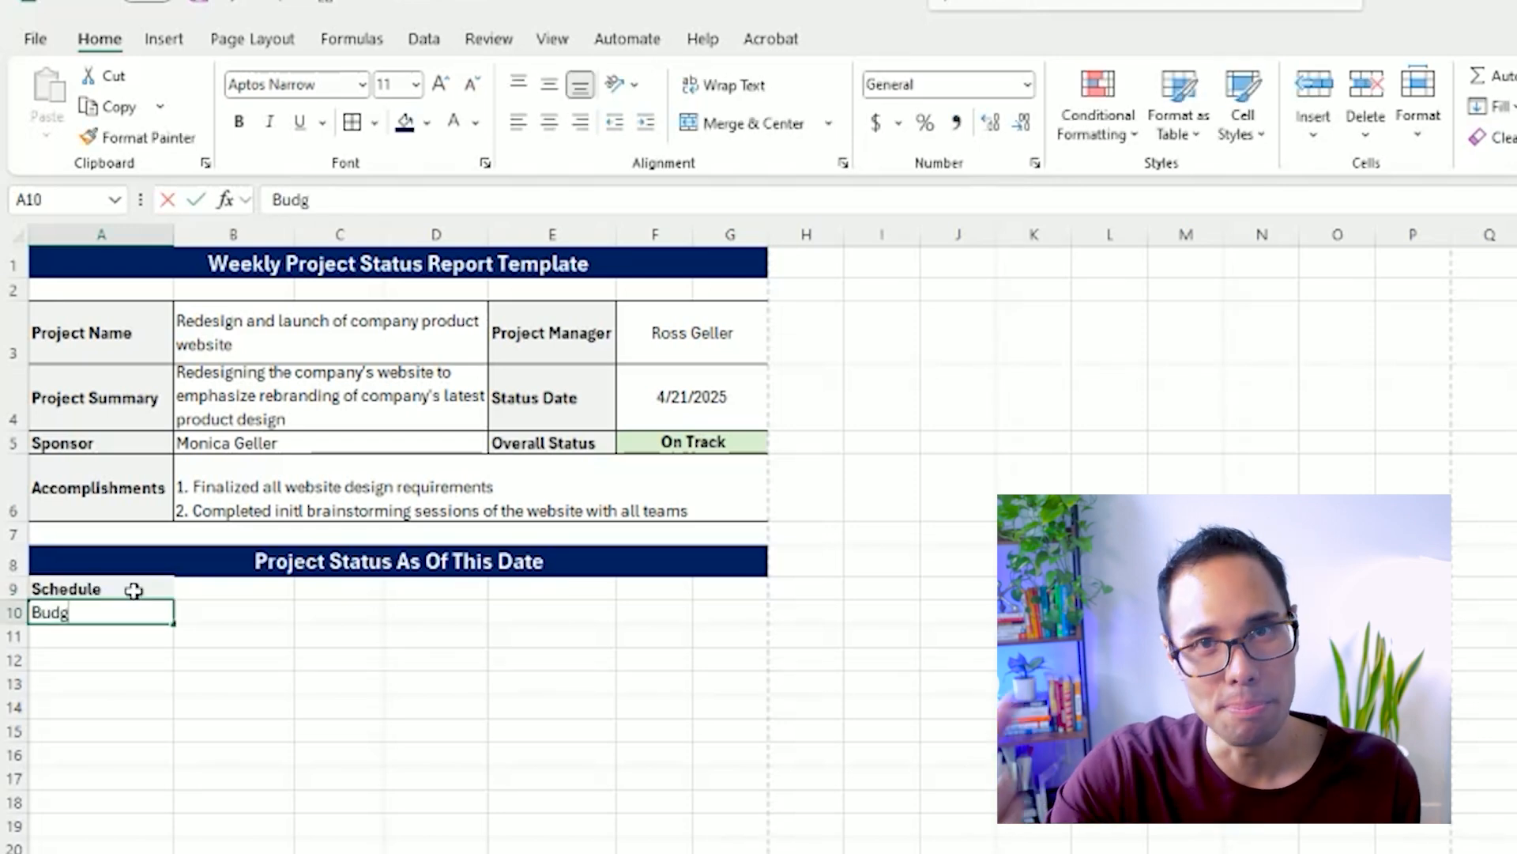
pyautogui.write('et')
pyautogui.press('Up')
pyautogui.press('Right')
pyautogui.press('Right')
pyautogui.write('Quality')
pyautogui.press('Return')
pyautogui.write('Scope')
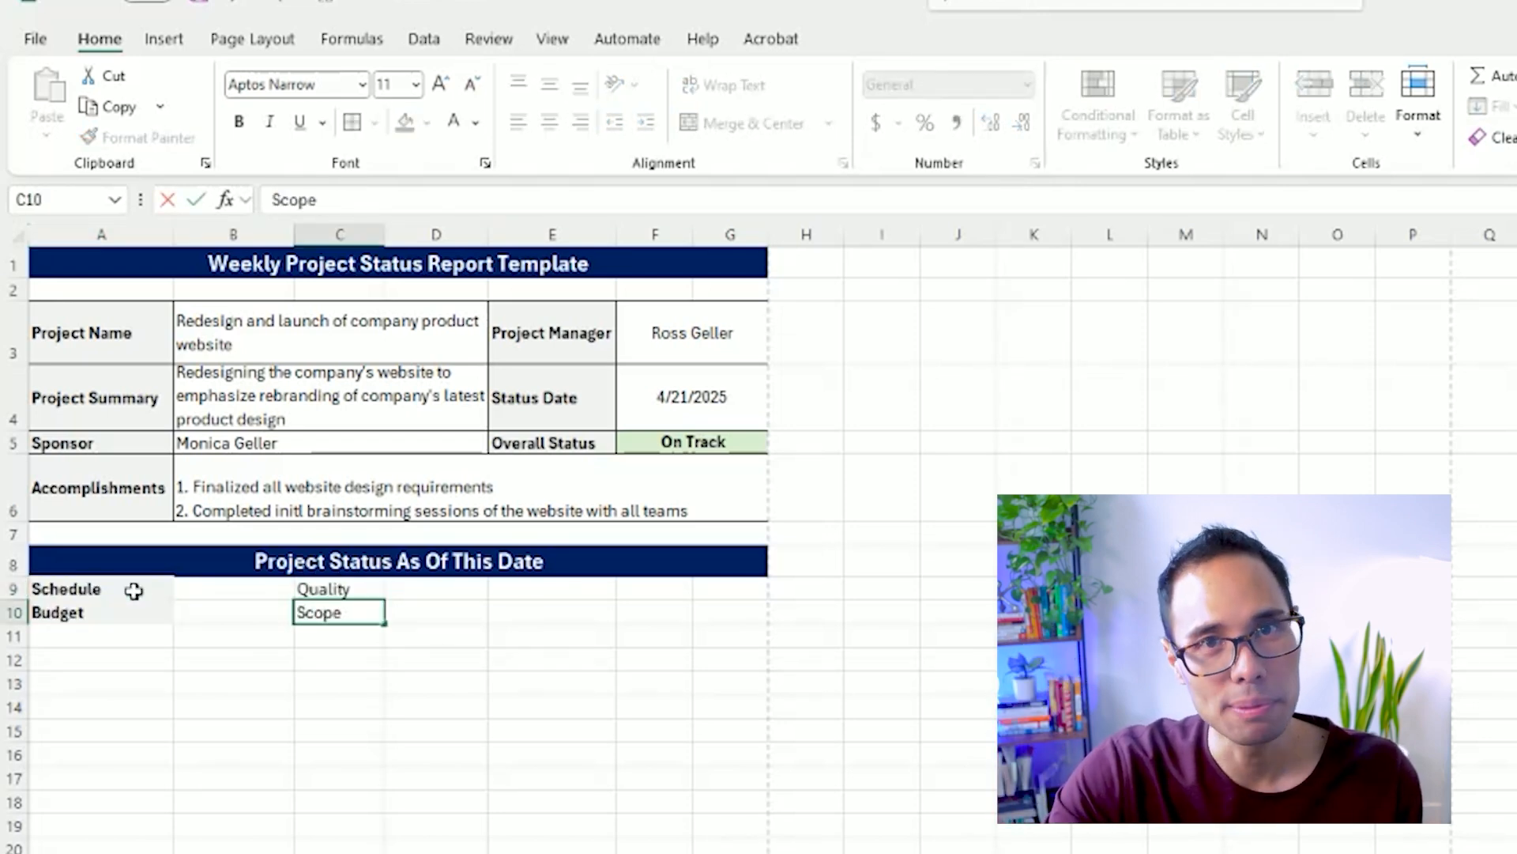
# Enter the labels Risks in E9 and Issues in E10.
pyautogui.press('Up')
pyautogui.press('Right')
pyautogui.press('Right')
pyautogui.write('R')
pyautogui.press('Return')
pyautogui.write('Is')
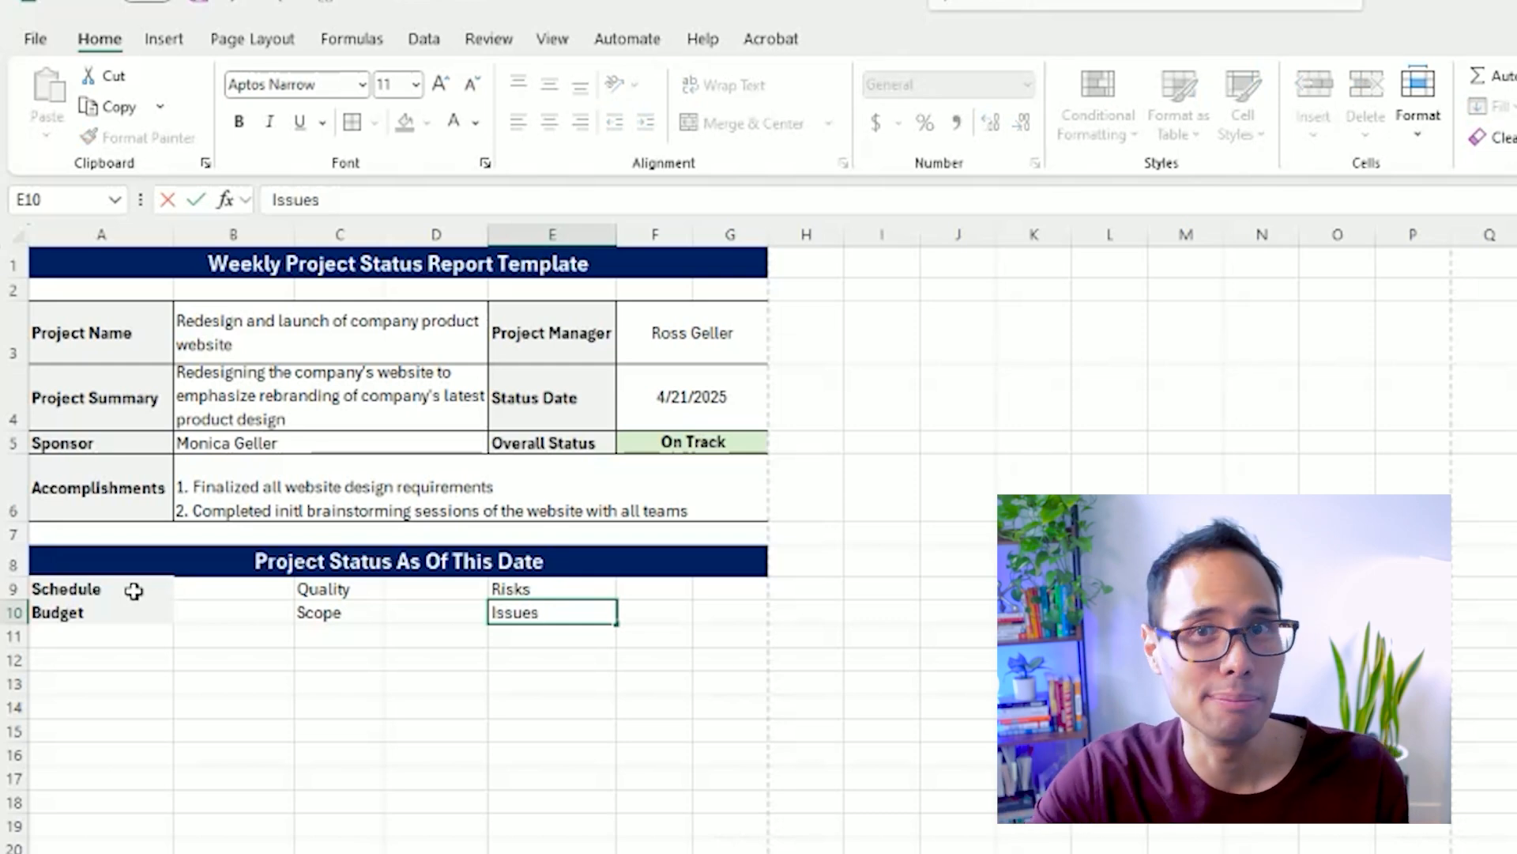
pyautogui.press('Return')
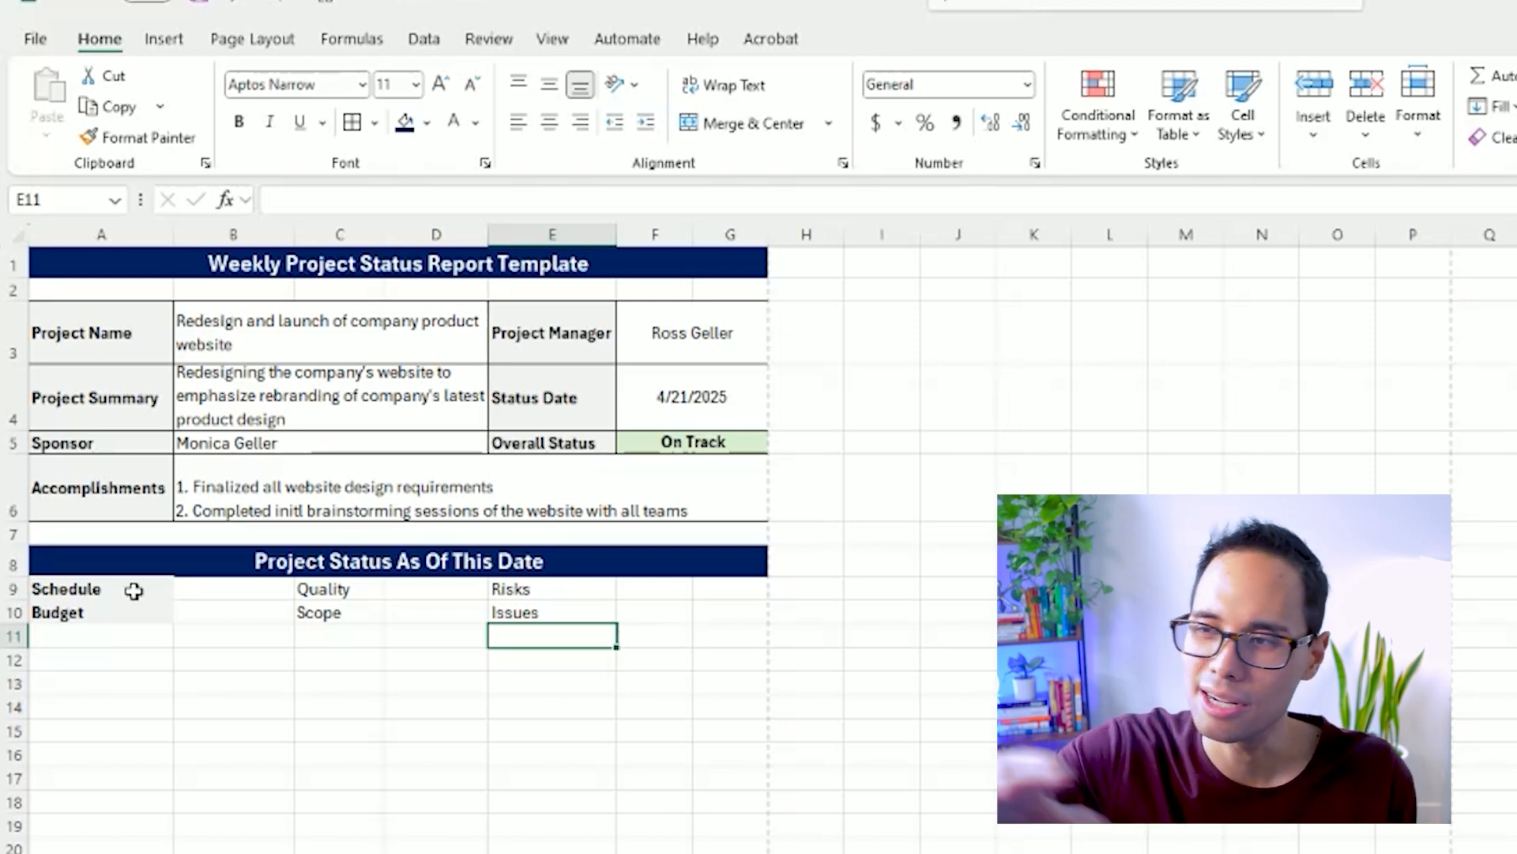
# Copy the Schedule label's bold, shaded formatting to Quality and Scope in C9:C10 and to Risks and Issues in E9:E10.
pyautogui.click(130, 587)
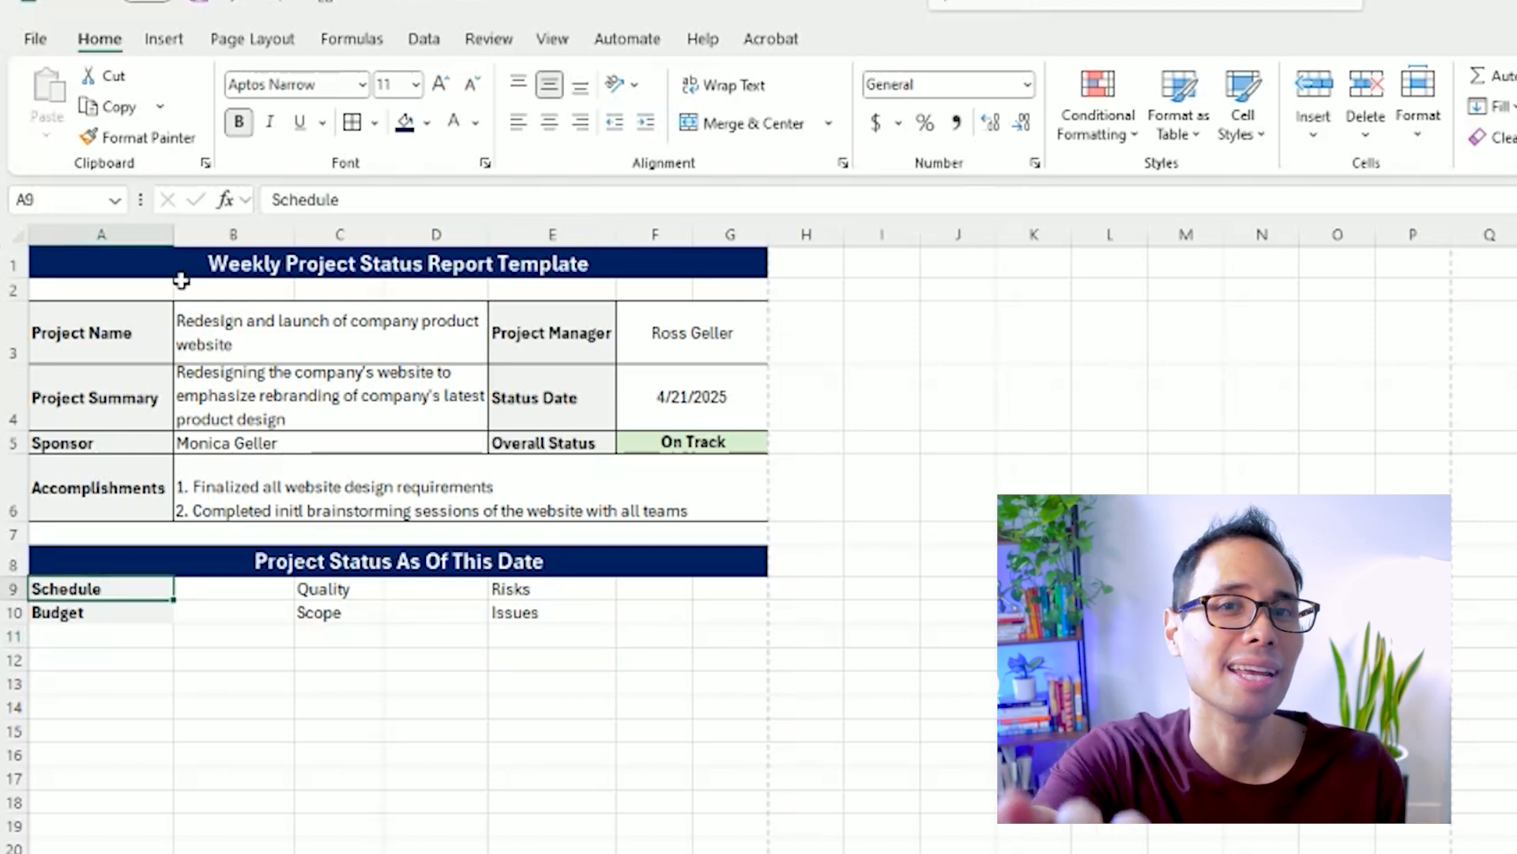
pyautogui.click(141, 138)
pyautogui.moveTo(329, 588); pyautogui.dragTo(332, 613)
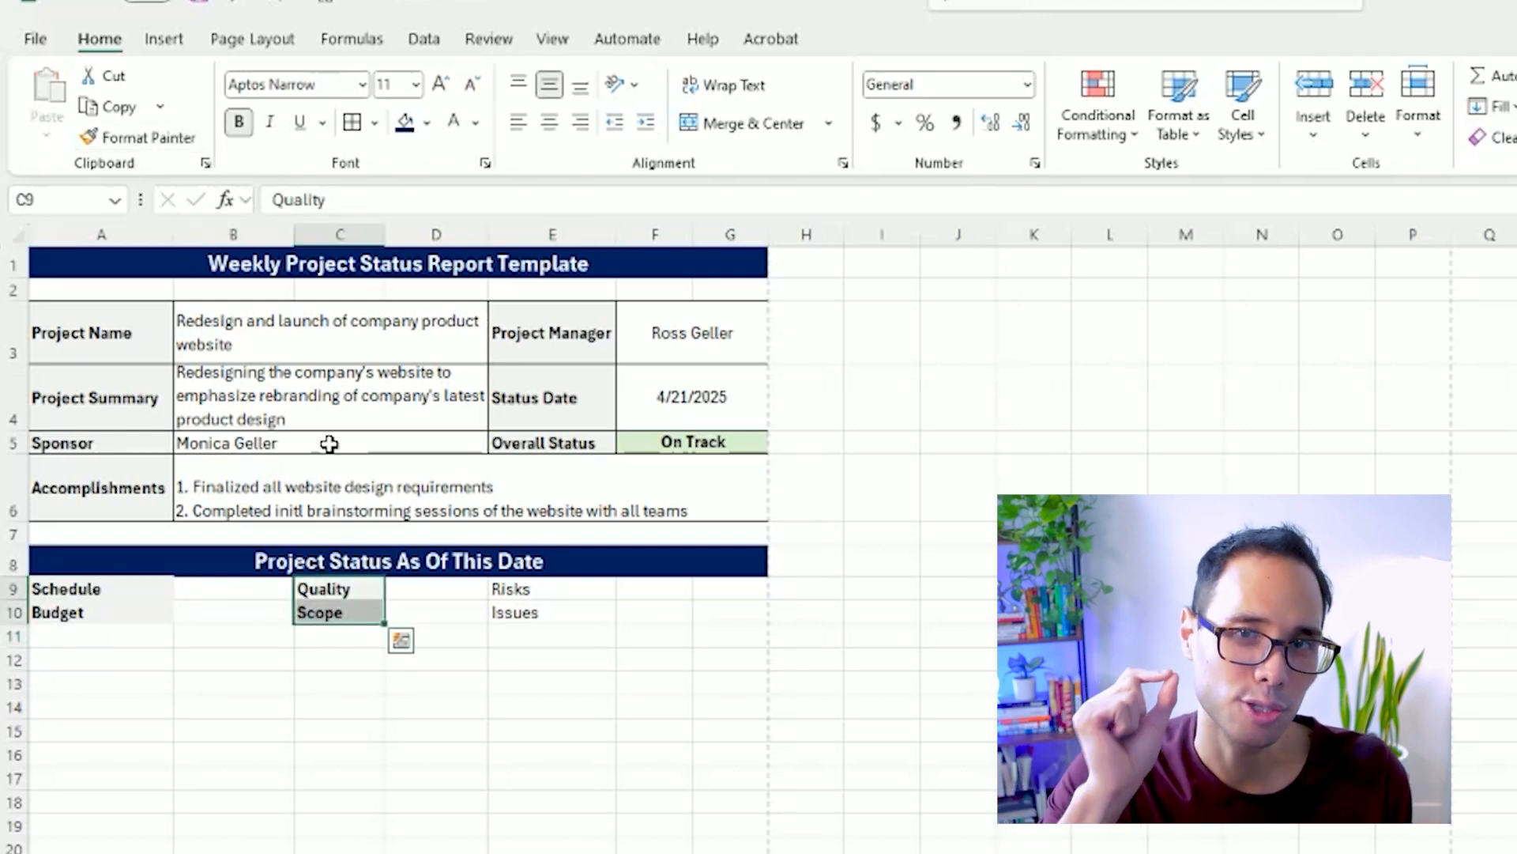
pyautogui.click(158, 141)
pyautogui.moveTo(508, 589); pyautogui.dragTo(530, 614)
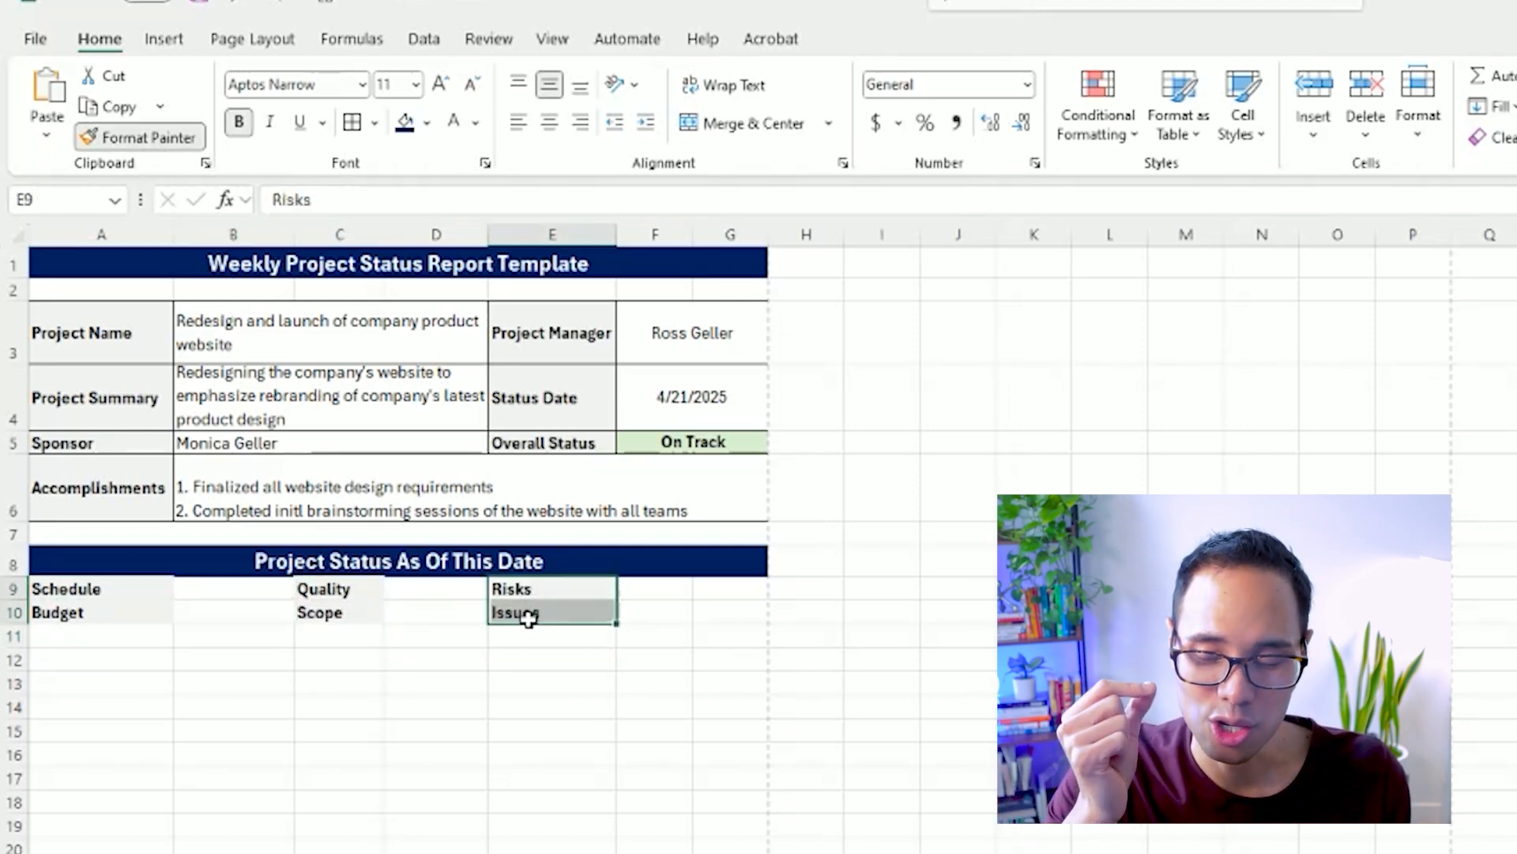
# Apply all borders to A9:F10 and center the cell contents horizontally.
pyautogui.moveTo(716, 603); pyautogui.dragTo(152, 584)
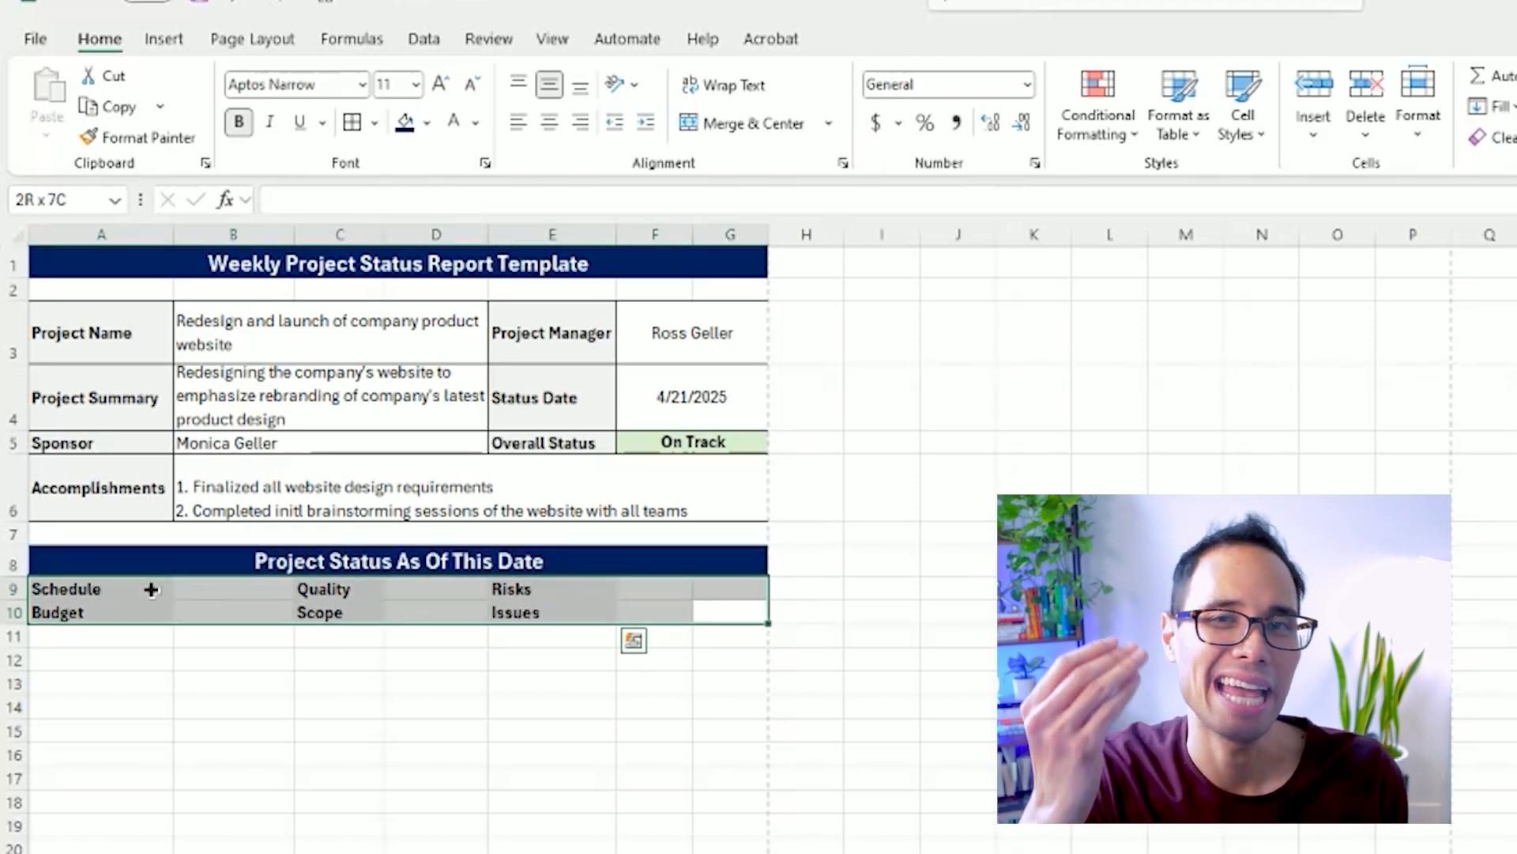
pyautogui.click(209, 609)
pyautogui.moveTo(101, 589); pyautogui.dragTo(654, 612)
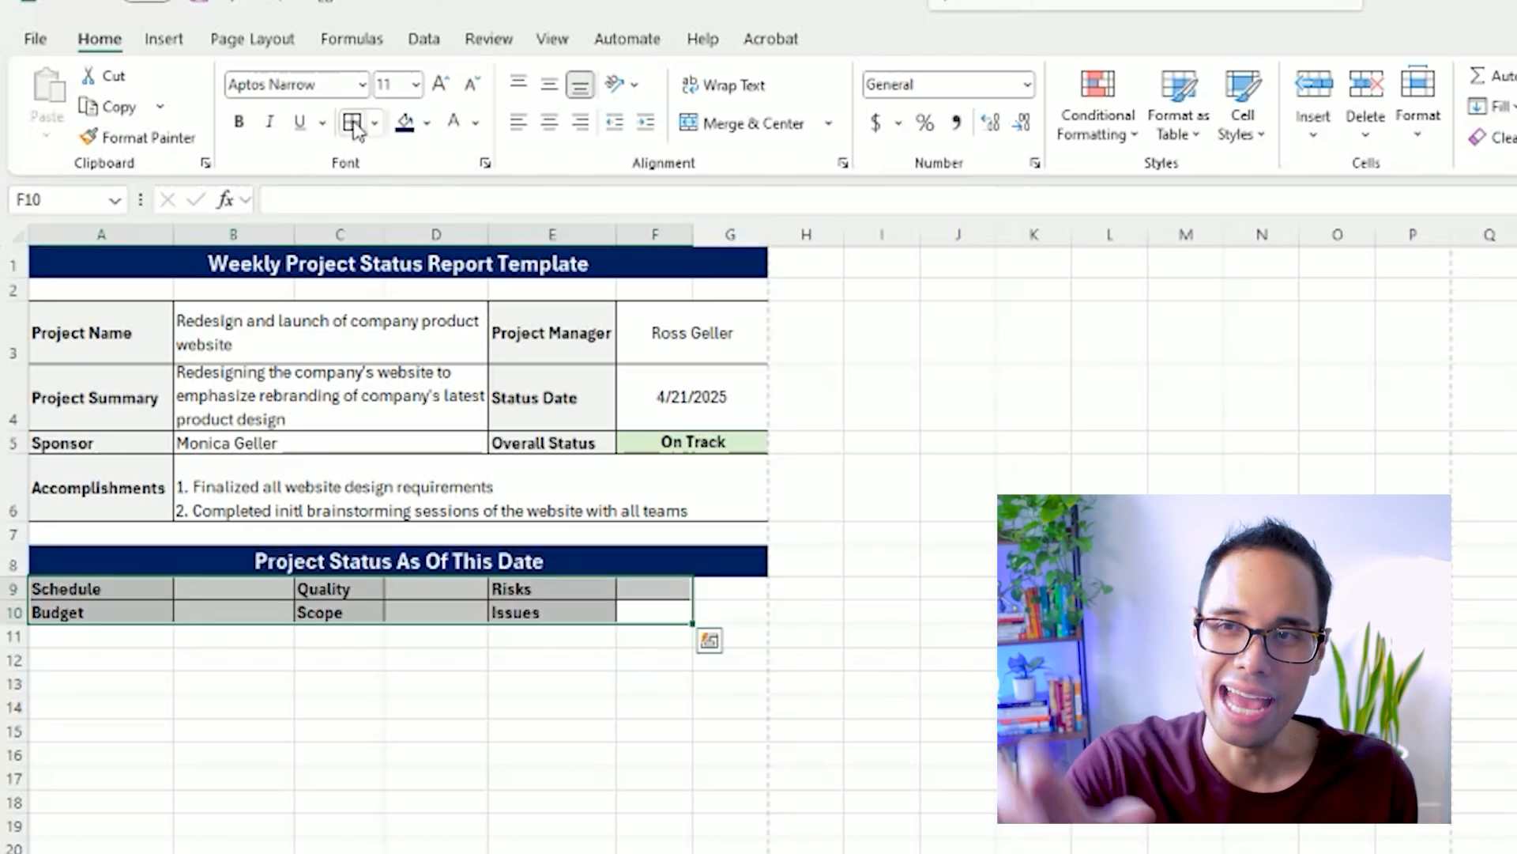
pyautogui.click(549, 121)
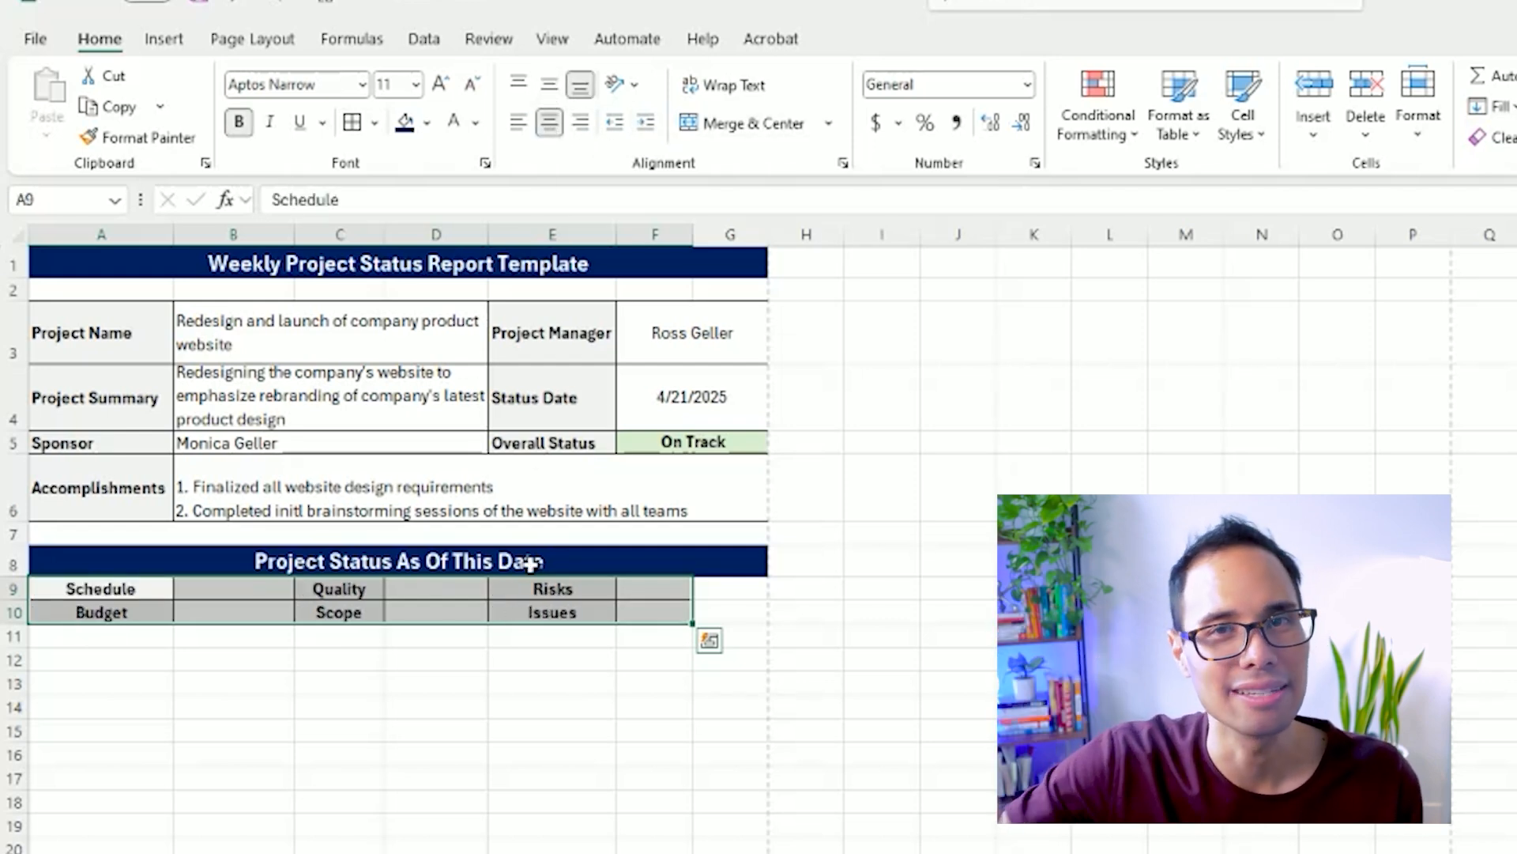
pyautogui.click(351, 650)
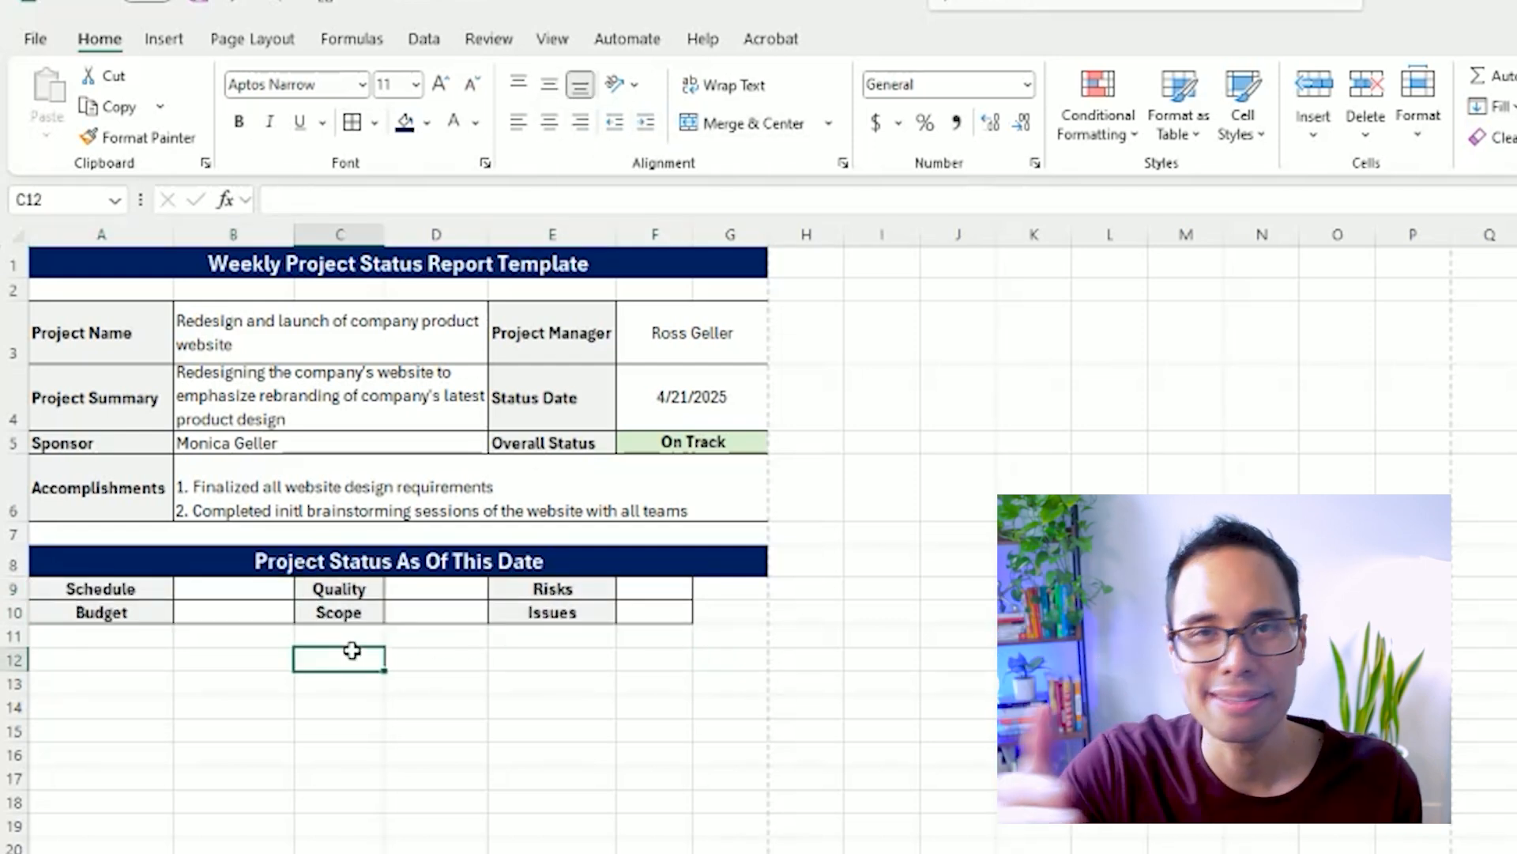
# Enter "On Track" as the Schedule status in B9 and format it bold with a light green fill.
pyautogui.click(360, 449)
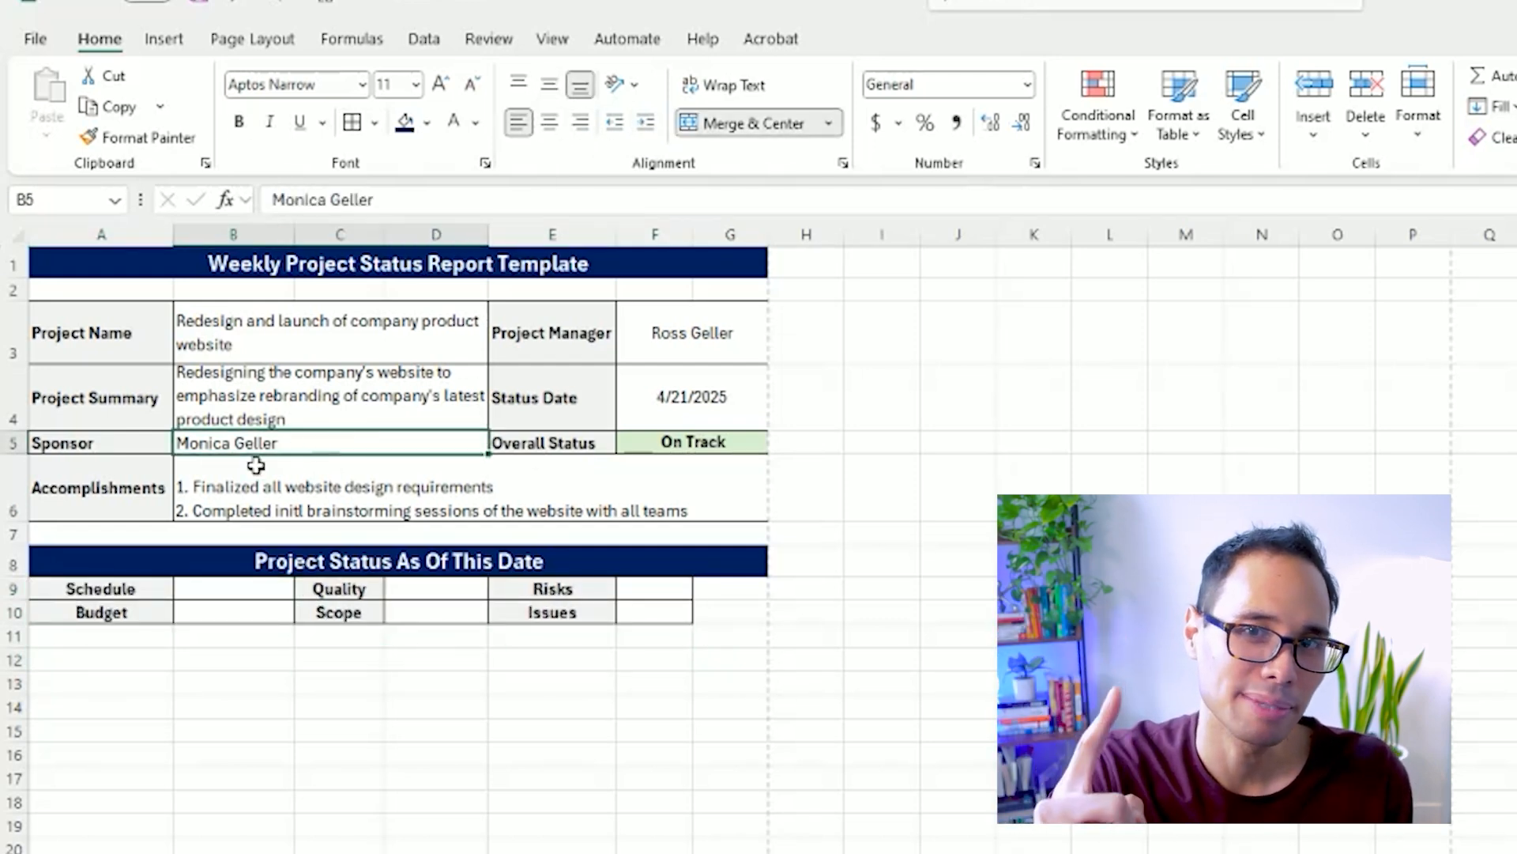
pyautogui.click(237, 586)
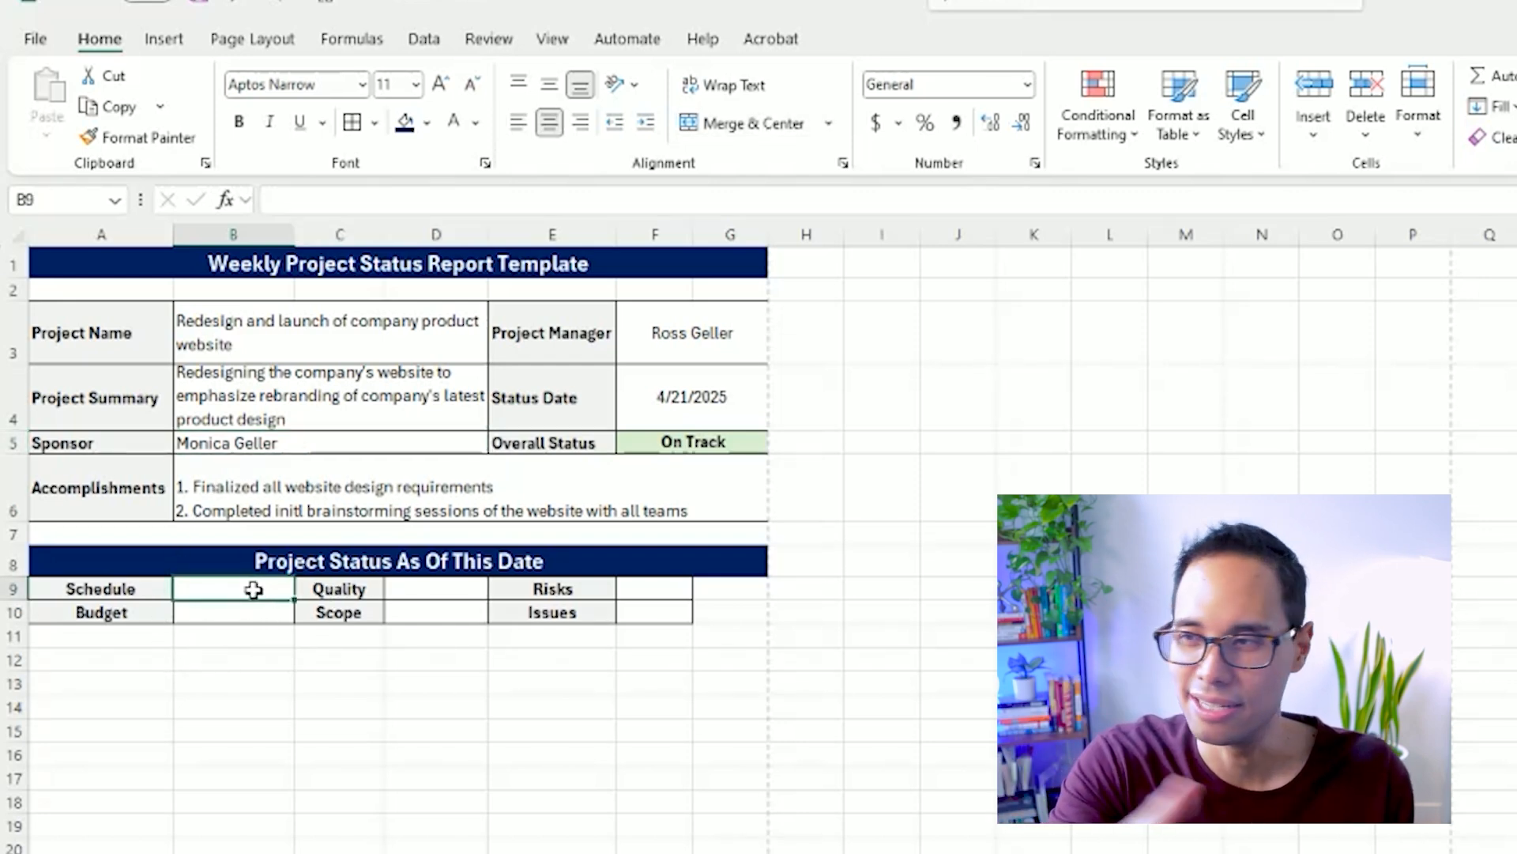
pyautogui.write('On T')
pyautogui.press('Return')
pyautogui.click(257, 589)
pyautogui.click(426, 123)
pyautogui.click(711, 301)
# Copy the formatted On Track status from B9 to the Budget, Quality and Scope cells B10, D9 and D10.
pyautogui.hotkey('ctrl', 'c')
pyautogui.hotkey('ctrl', 'v')
pyautogui.click(448, 590)
pyautogui.hotkey('ctrl', 'v')
pyautogui.click(440, 618)
pyautogui.hotkey('ctrl', 'v')
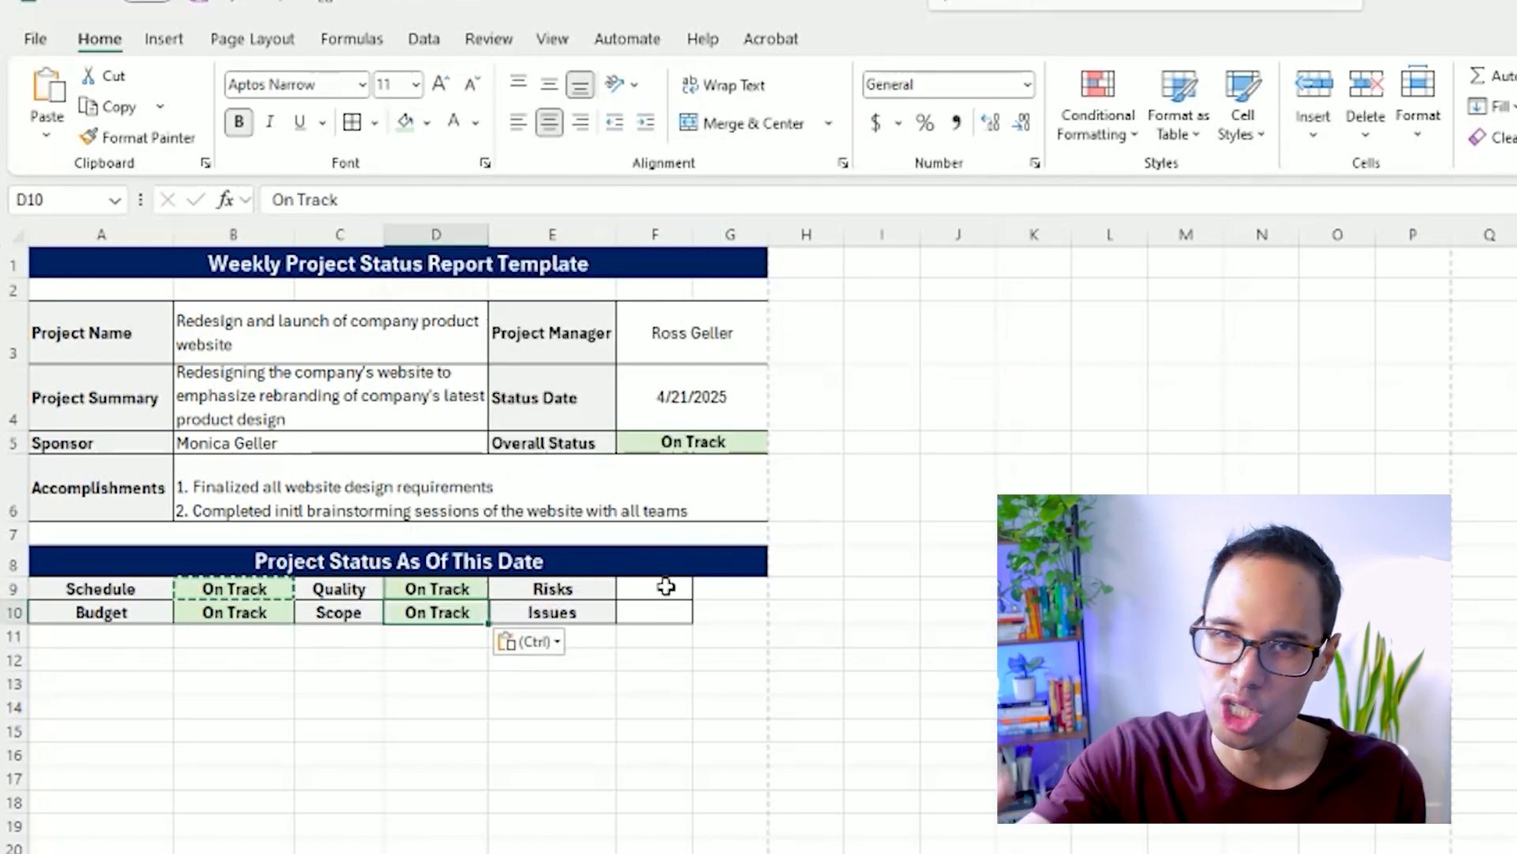
# Enter "At Risk" as the Risks status in F9 and "Off Track" as the Issues status in F10.
pyautogui.click(666, 591)
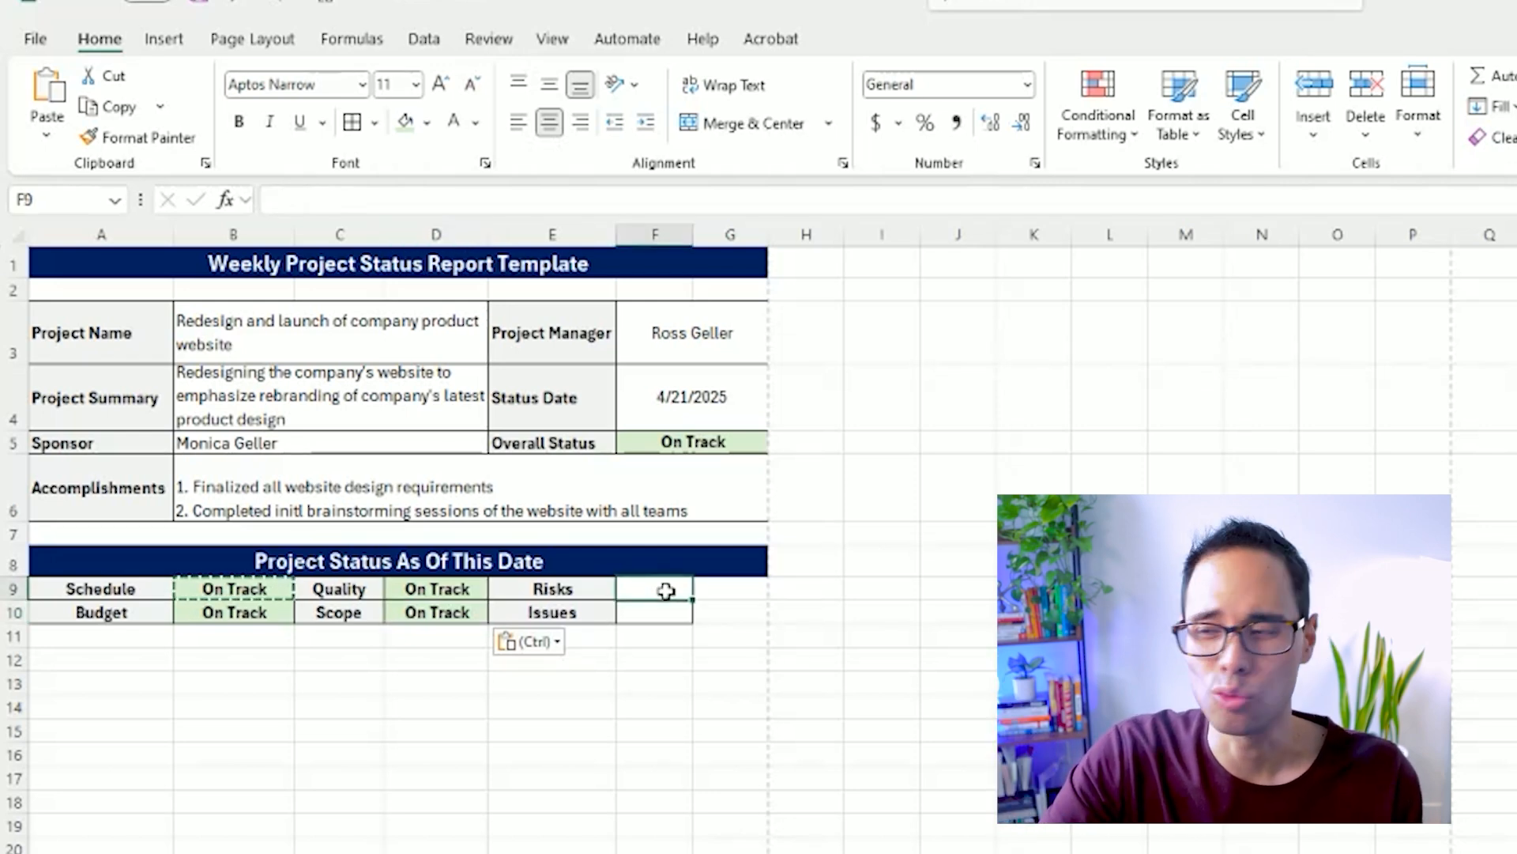
pyautogui.write('At Risk')
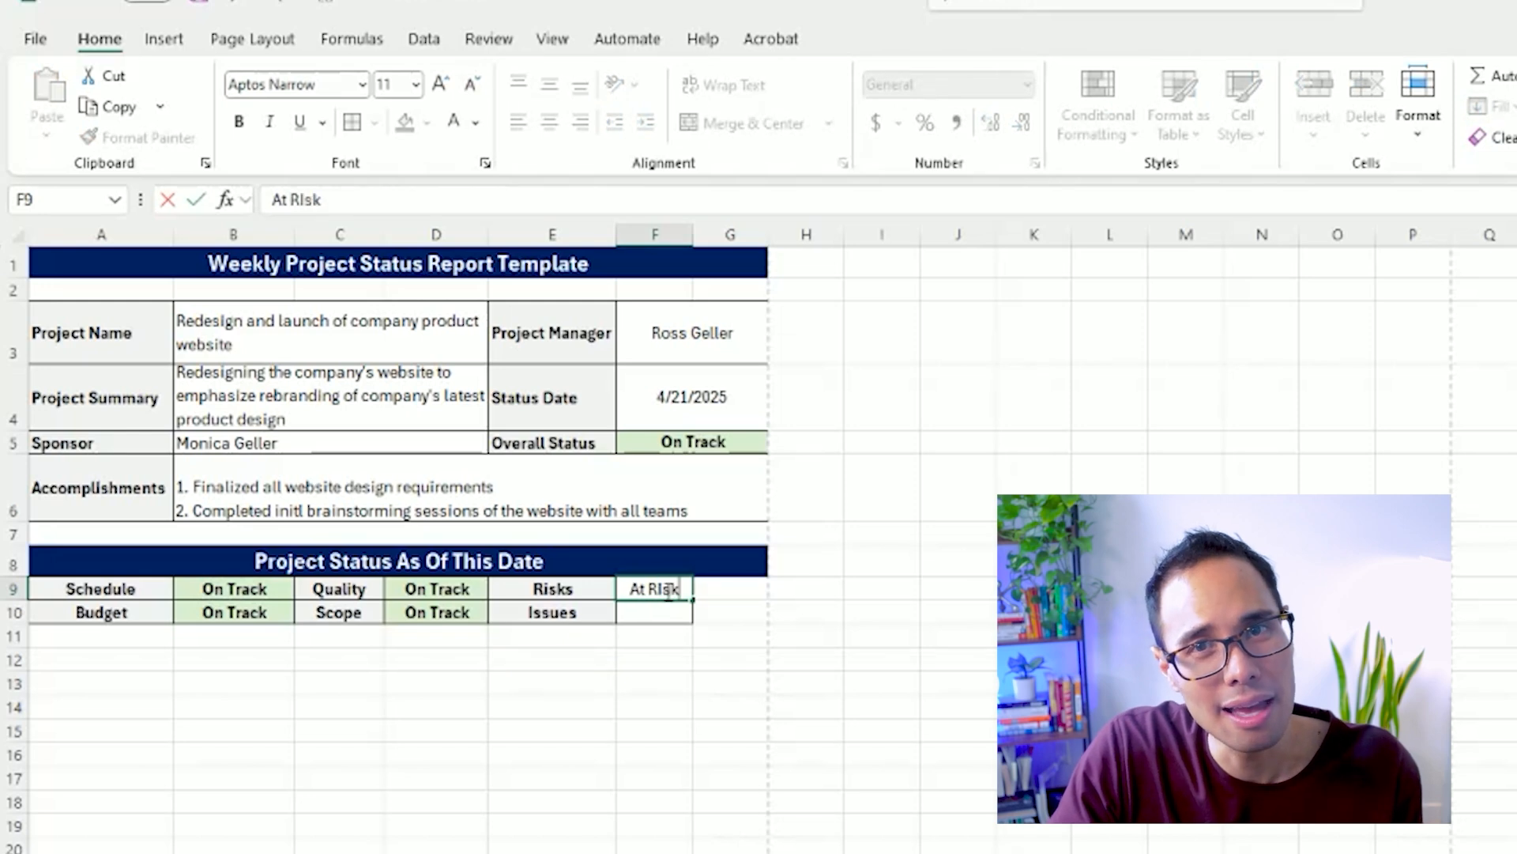
pyautogui.press('Return')
pyautogui.write('Off Track')
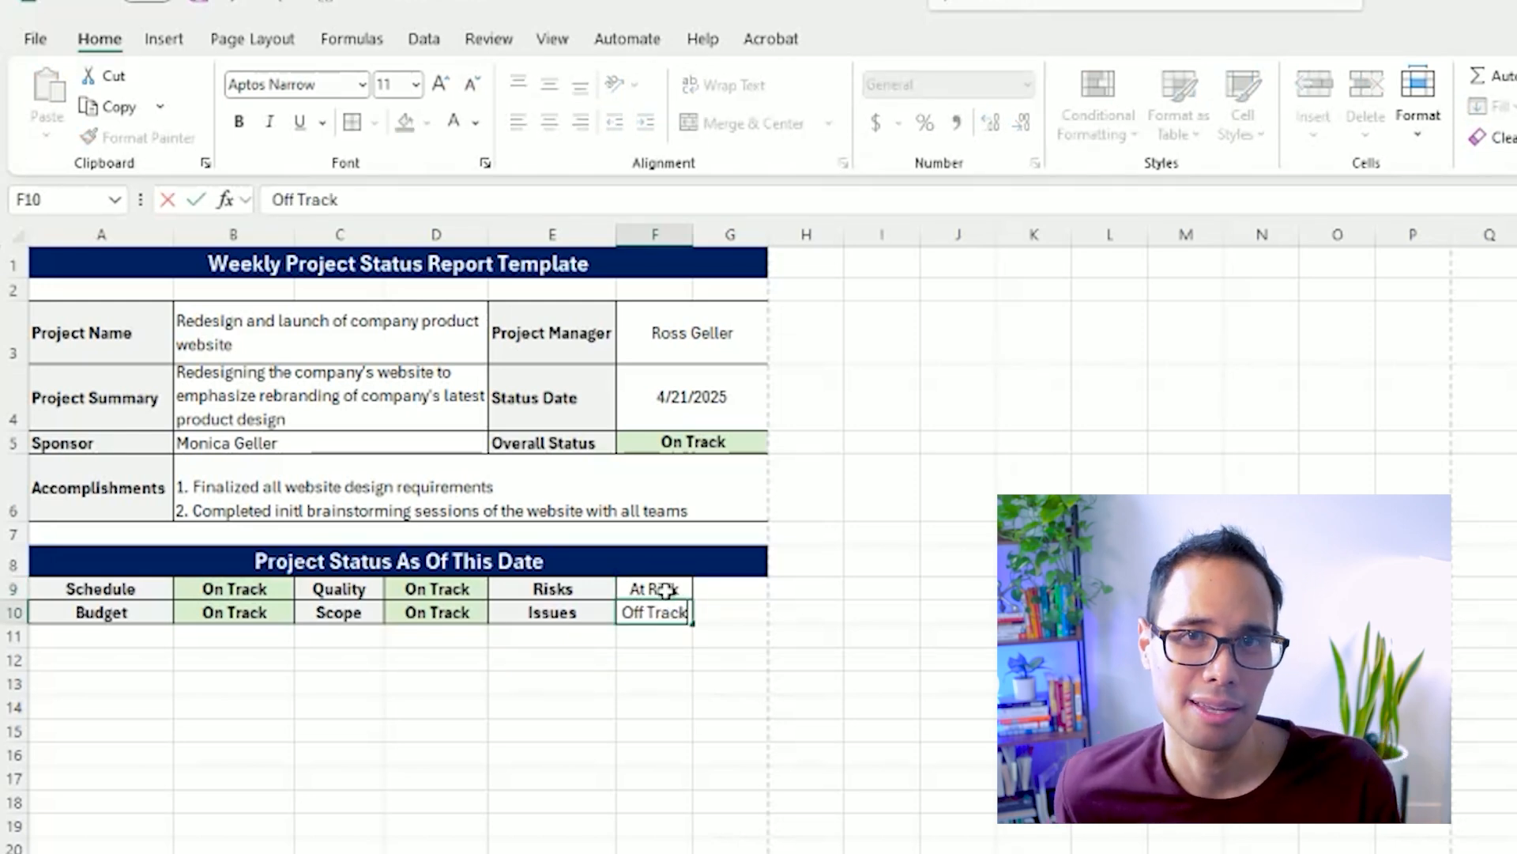
pyautogui.press('Return')
# Format the At Risk status in F9 bold with an orange fill and the Off Track status in F10 bold with a red fill.
pyautogui.click(666, 592)
pyautogui.click(426, 122)
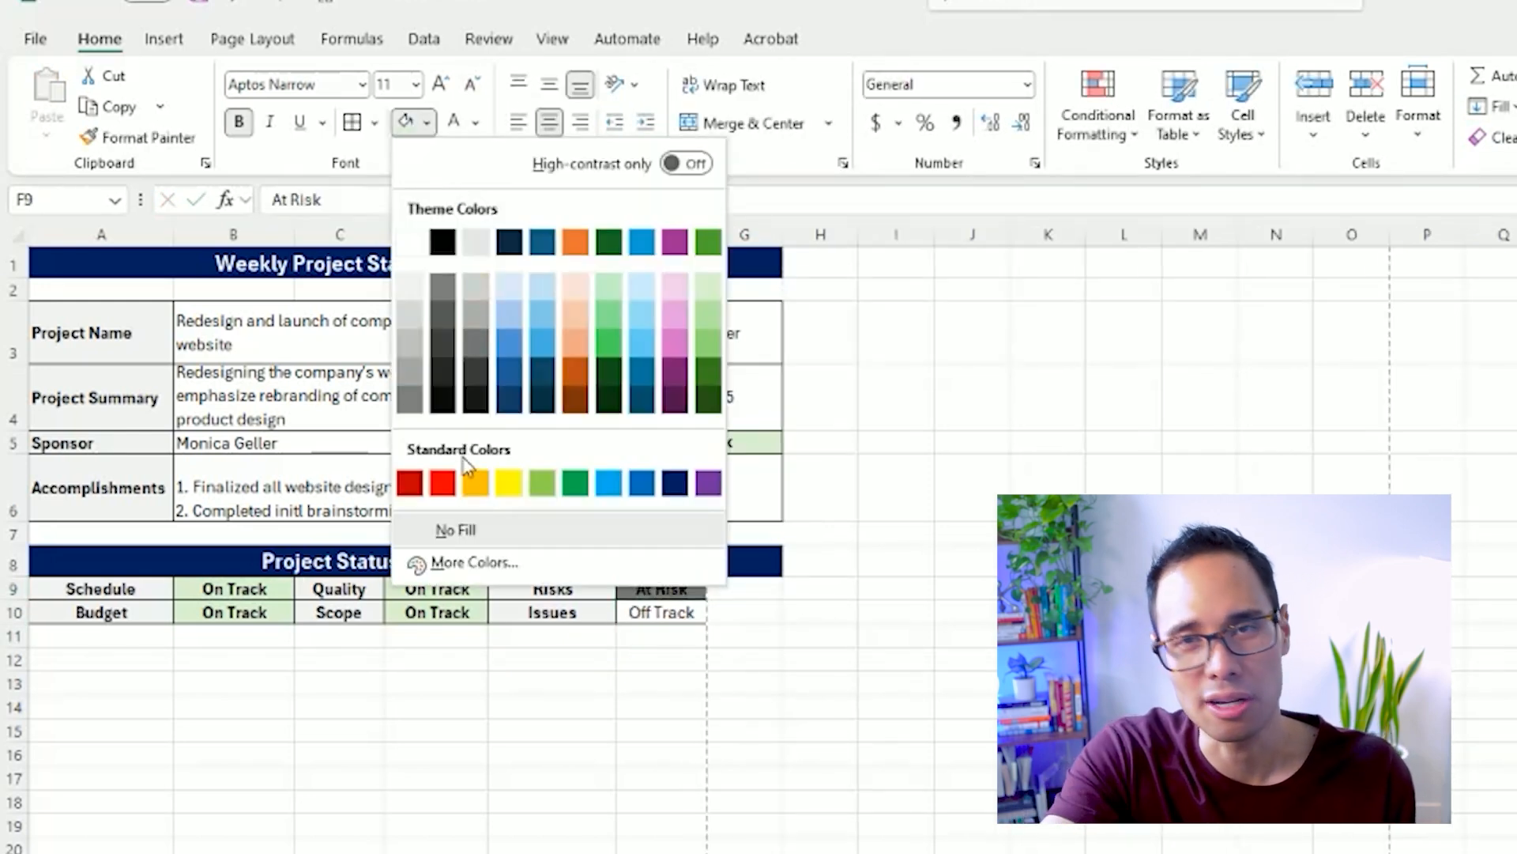
pyautogui.click(476, 481)
pyautogui.click(668, 620)
pyautogui.click(239, 122)
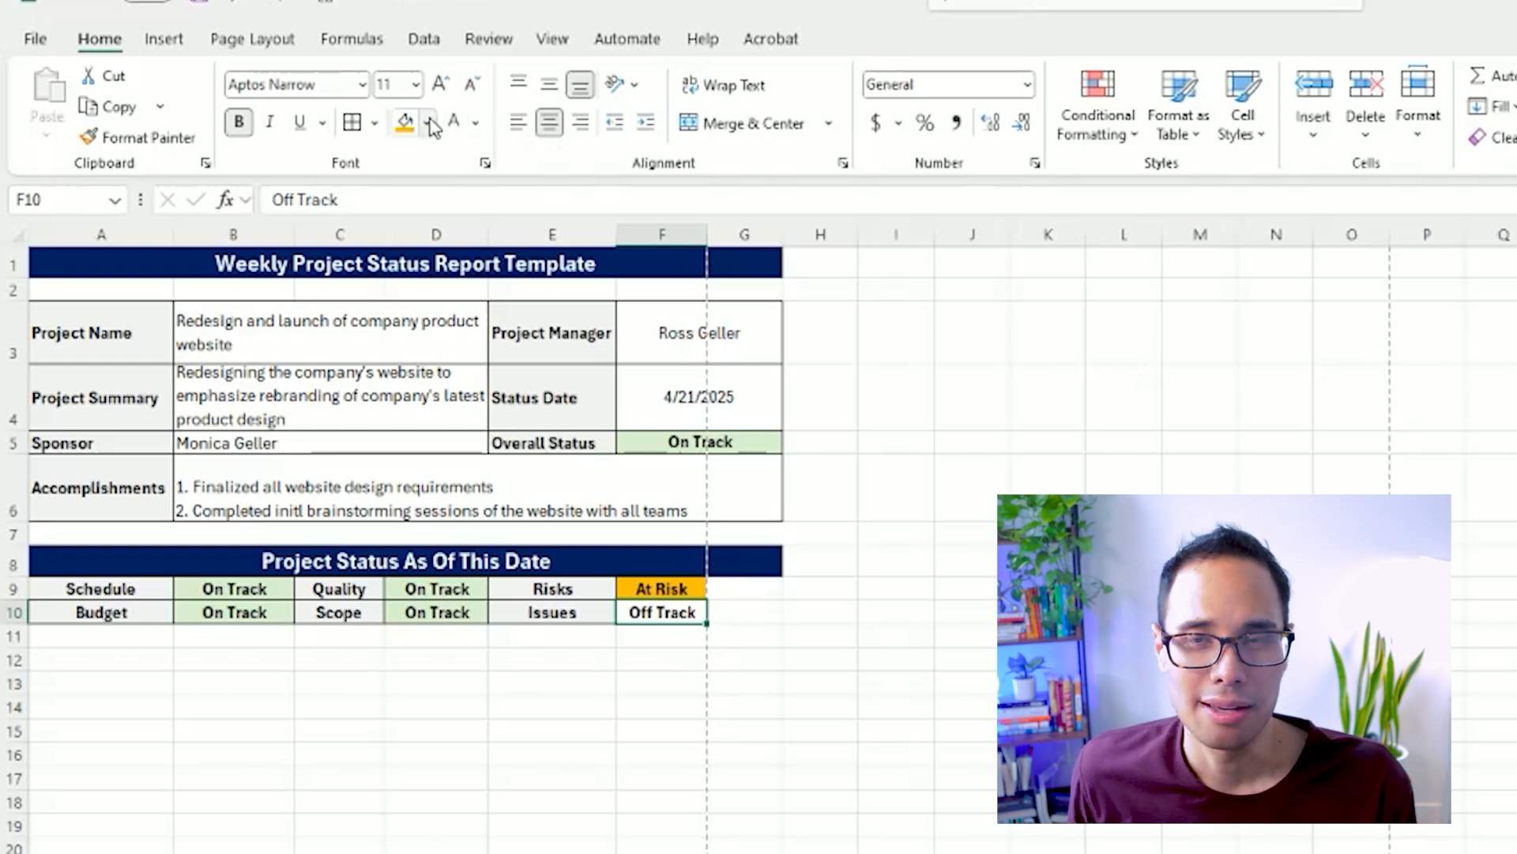
pyautogui.click(426, 122)
pyautogui.click(442, 485)
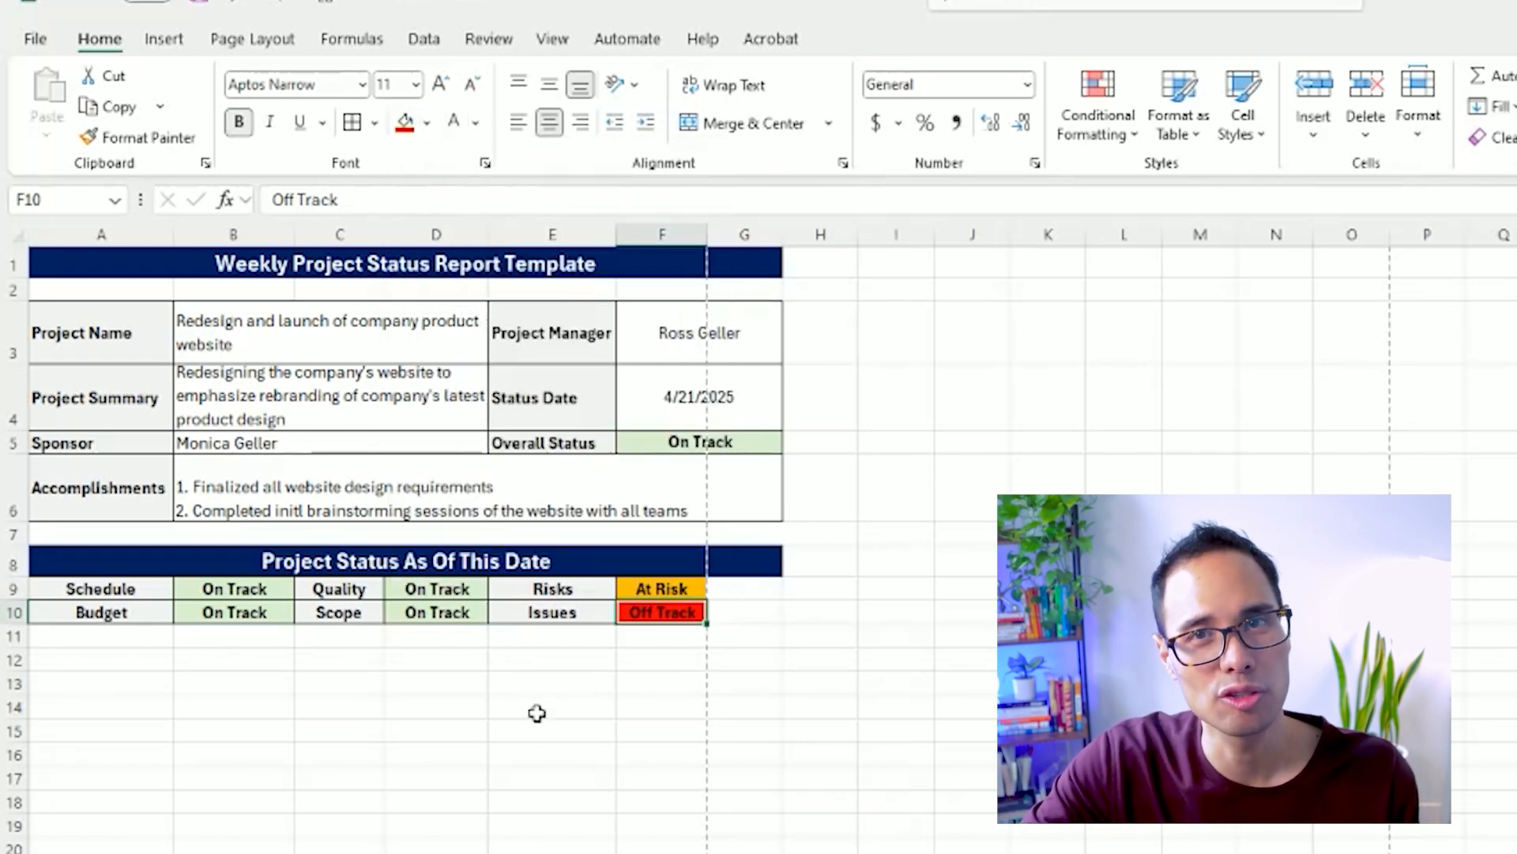
pyautogui.click(546, 732)
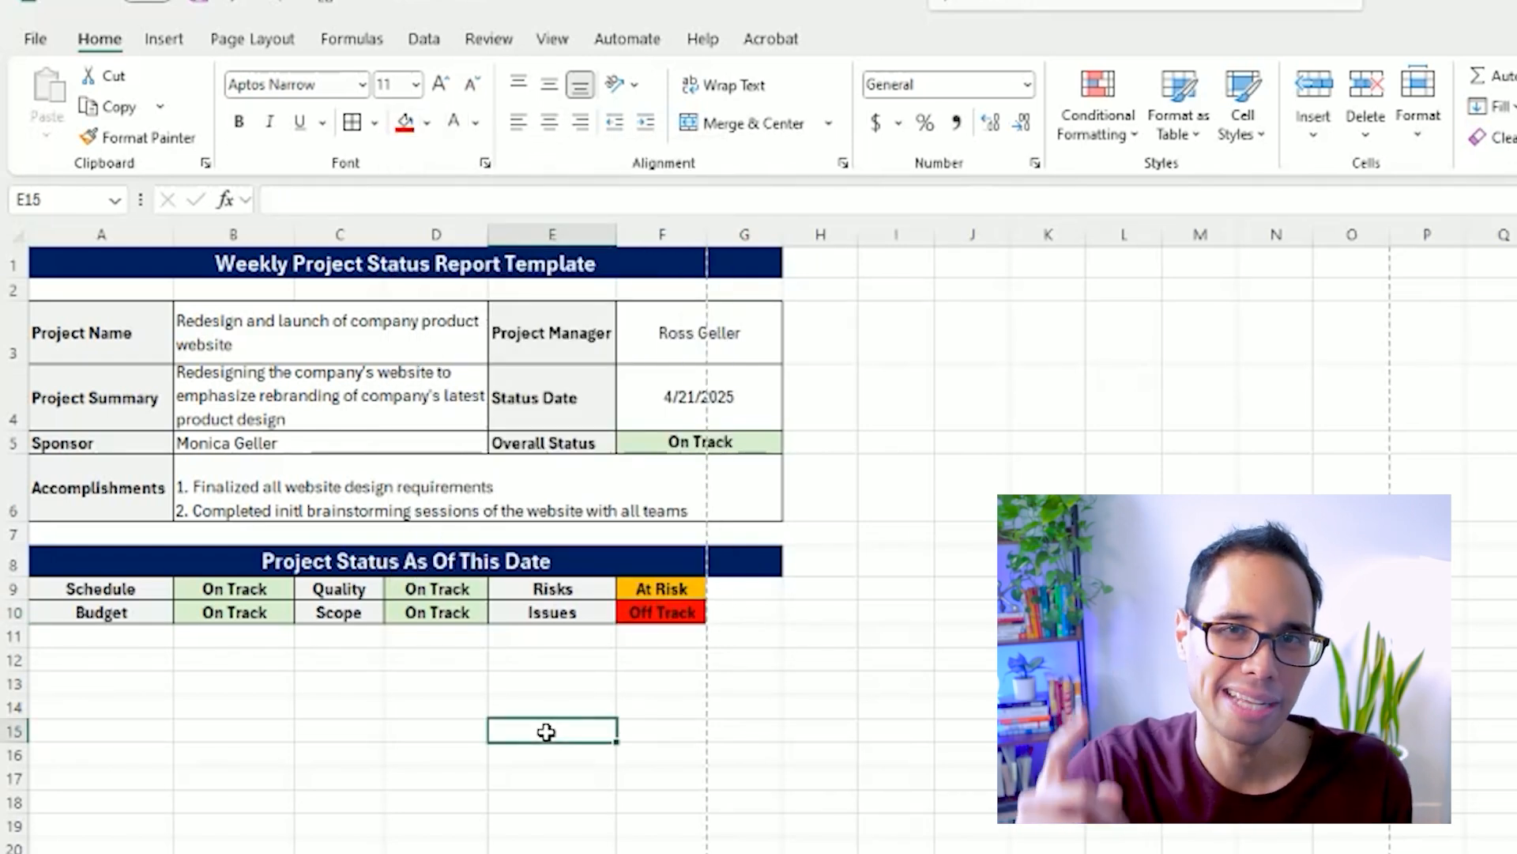
# Narrow column G and merge and center the Risks and Issues statuses across F9:G9 and F10:G10 separately.
pyautogui.moveTo(706, 226)
pyautogui.mouseDown()
pyautogui.moveTo(682, 226)
pyautogui.moveTo(734, 233)
pyautogui.mouseUp()
pyautogui.moveTo(660, 589); pyautogui.dragTo(715, 612)
pyautogui.click(735, 125)
pyautogui.press('F4')
pyautogui.click(560, 769)
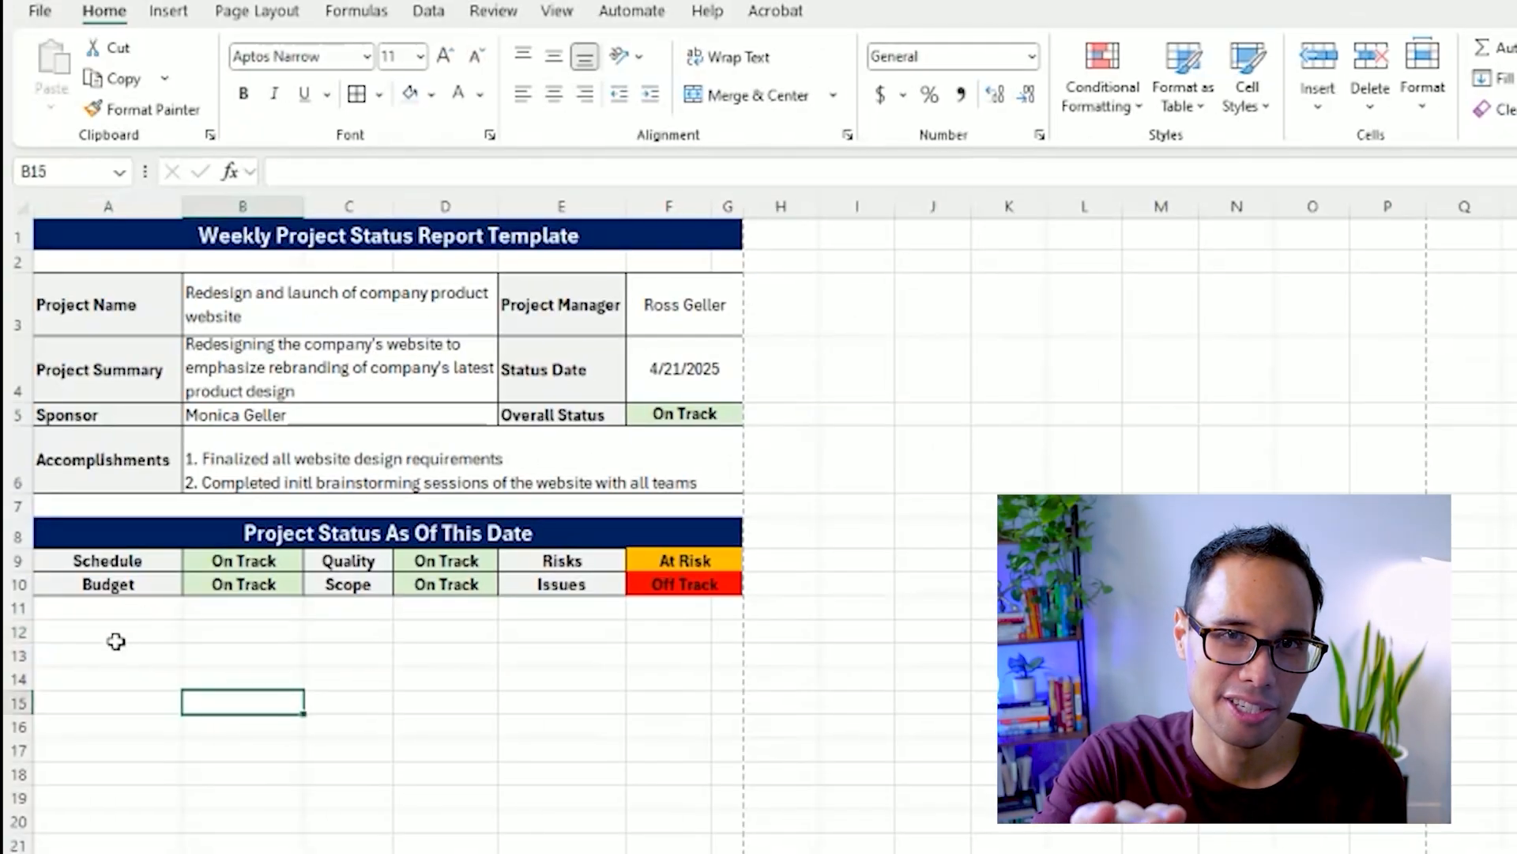
# Enter "Issues & Risks" in A12 and make it bold.
pyautogui.click(115, 639)
pyautogui.write('Issues & Risks')
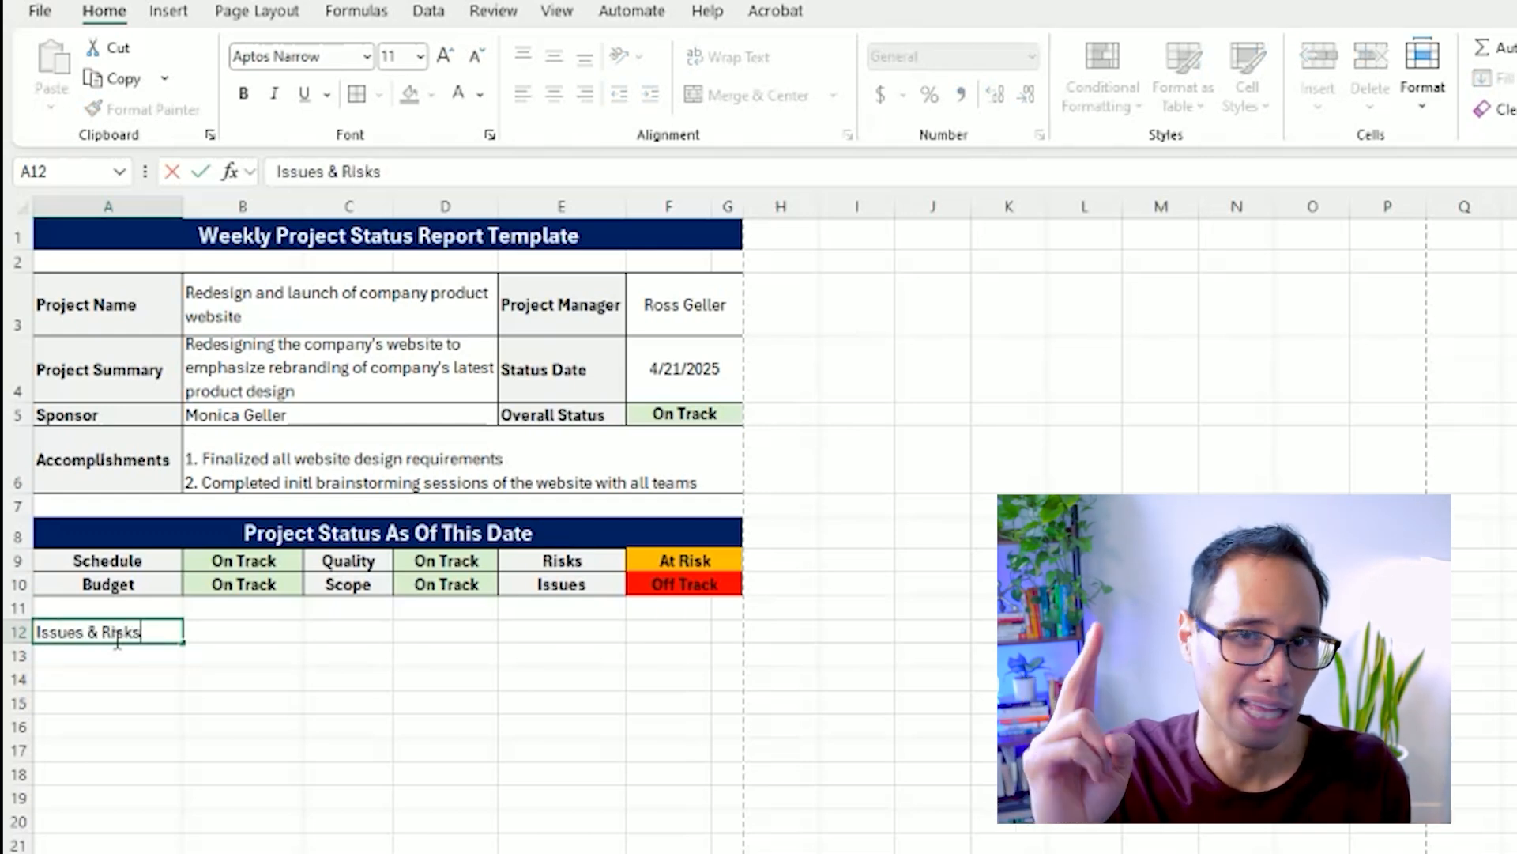
pyautogui.press('Return')
pyautogui.click(115, 638)
pyautogui.hotkey('ctrl', 'b')
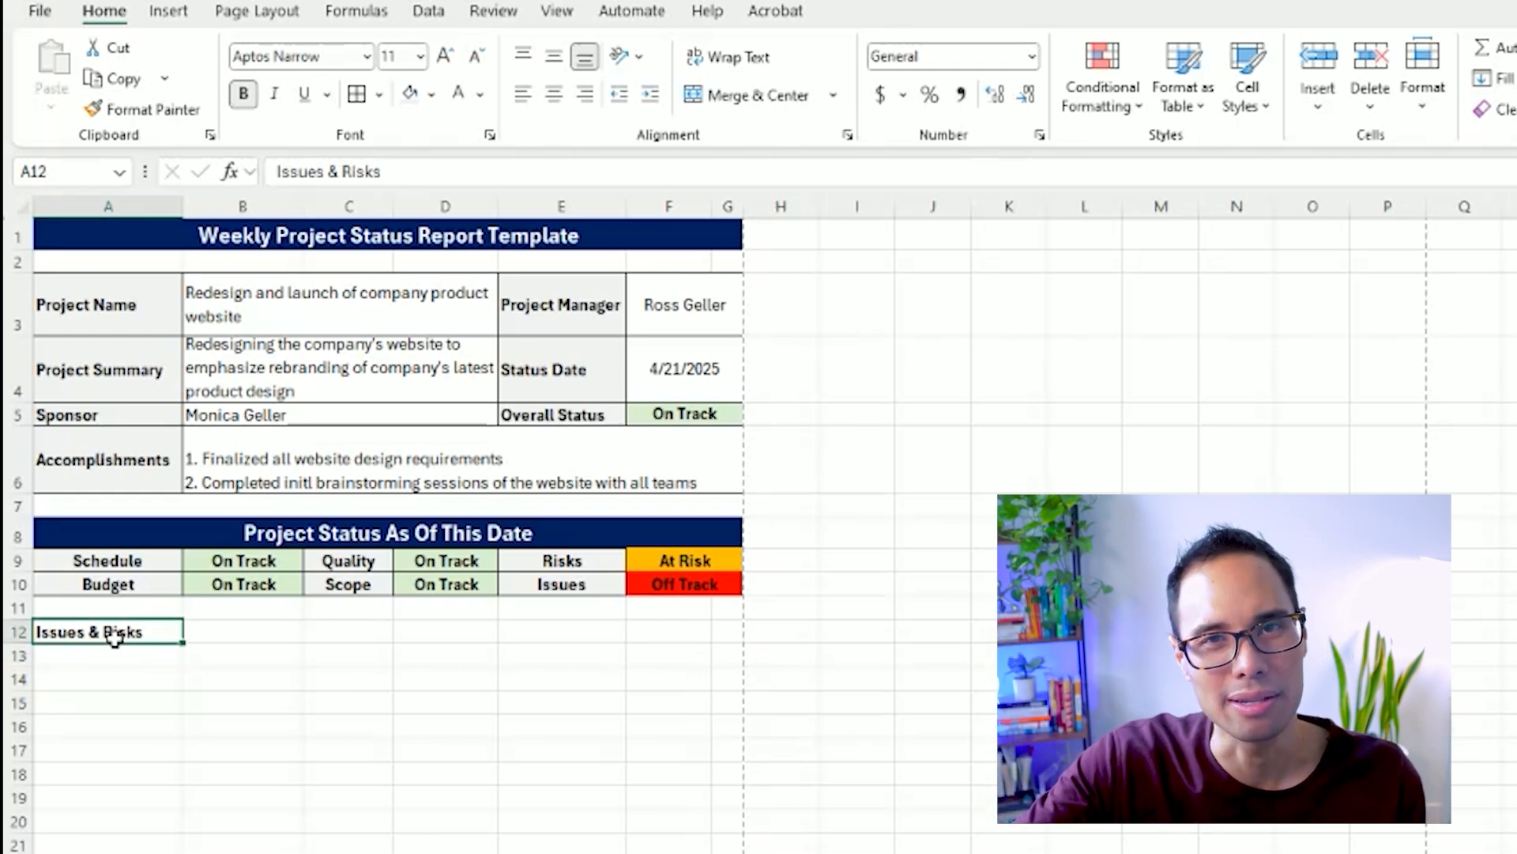
# Merge and center A12:G12, and give it the same formatting as the "Project Status As Of This Date" header.
pyautogui.moveTo(111, 631); pyautogui.dragTo(720, 634)
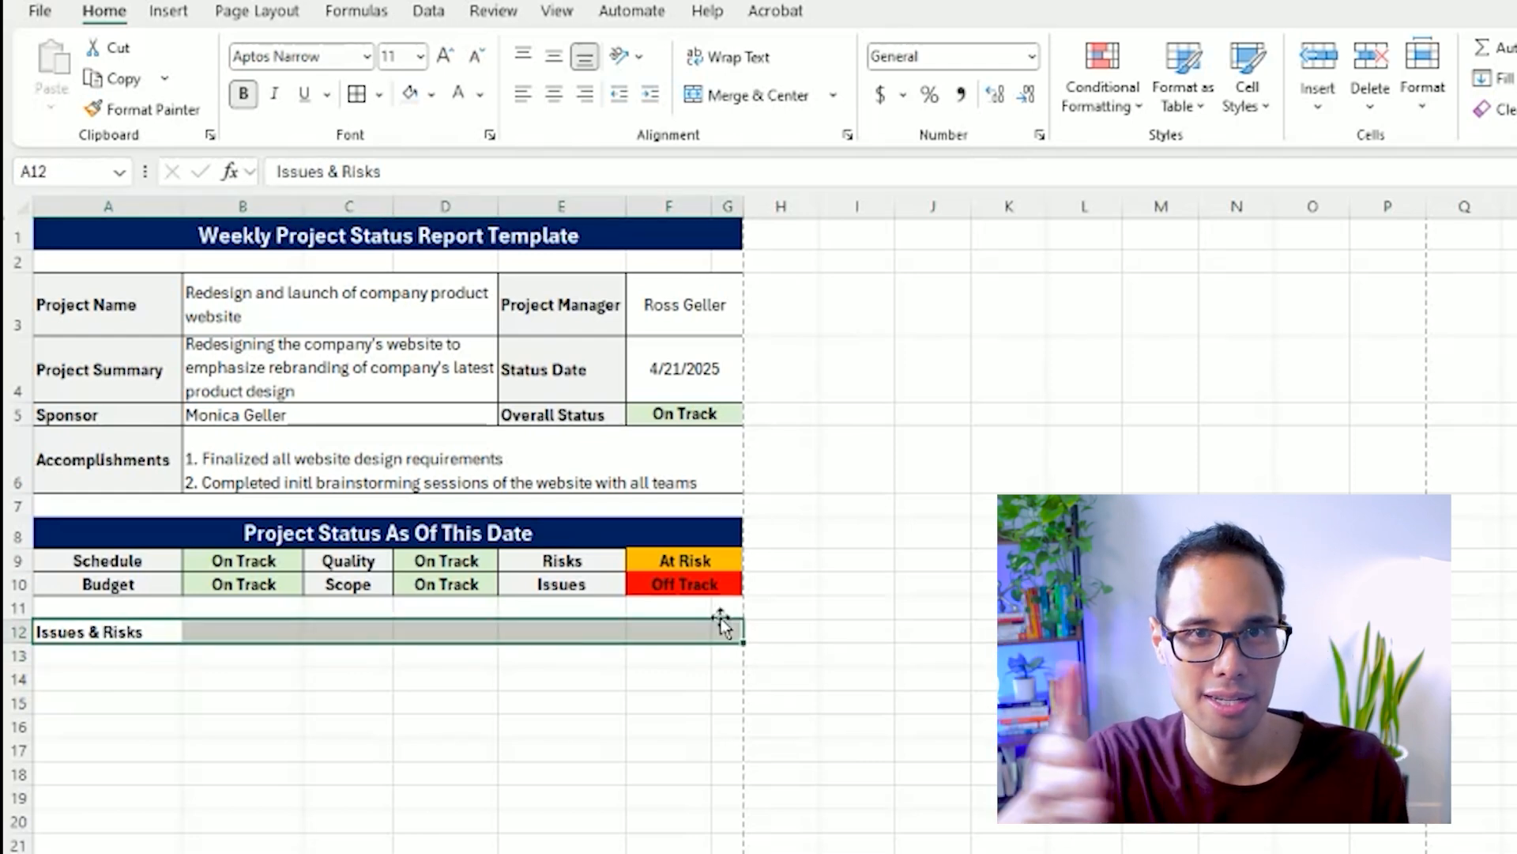
pyautogui.click(747, 96)
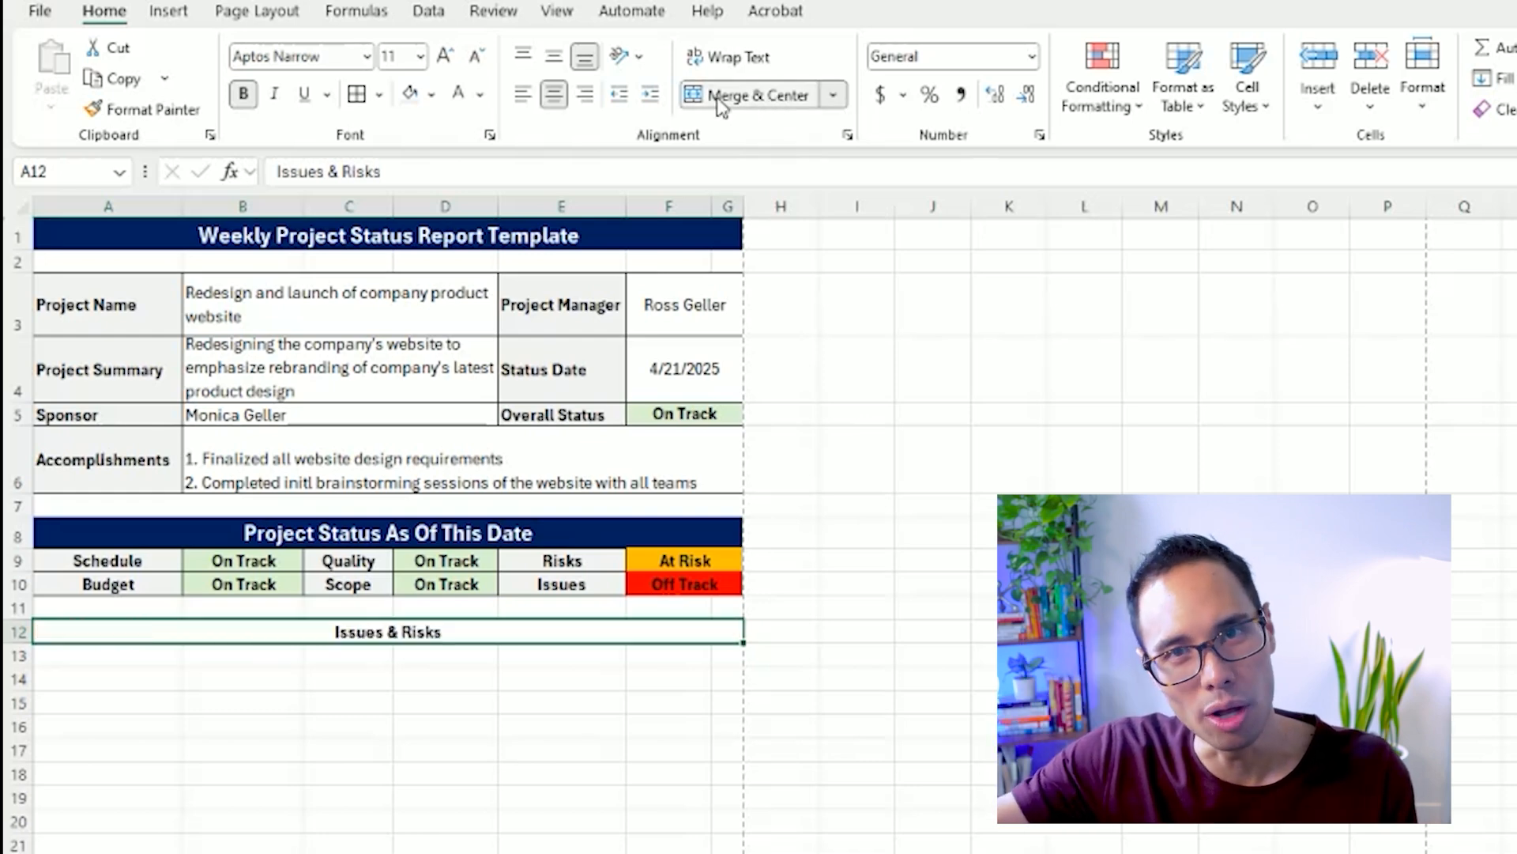
pyautogui.click(554, 59)
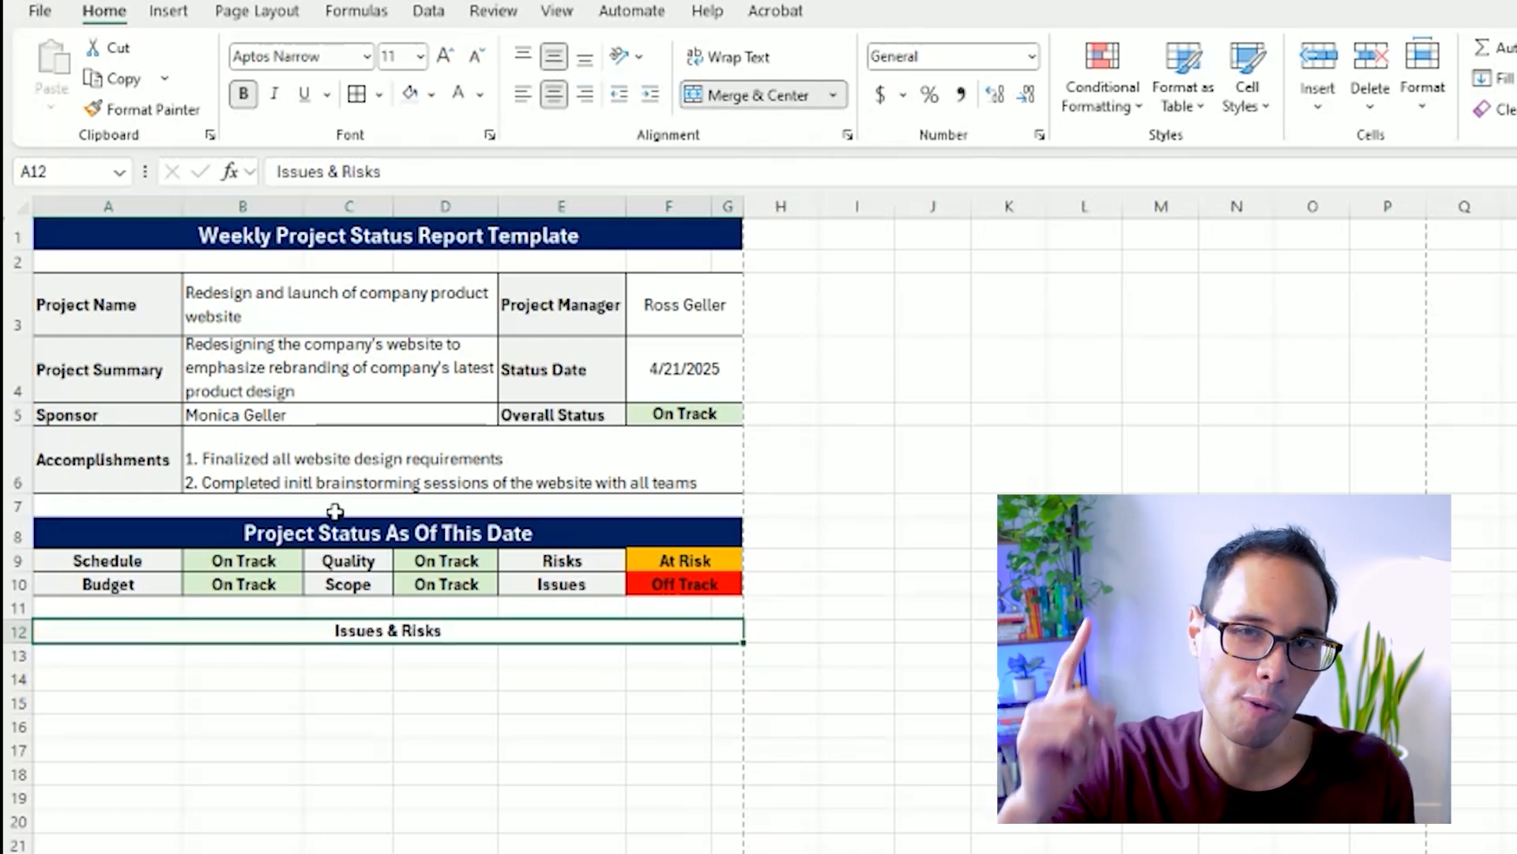
pyautogui.click(324, 533)
pyautogui.click(152, 111)
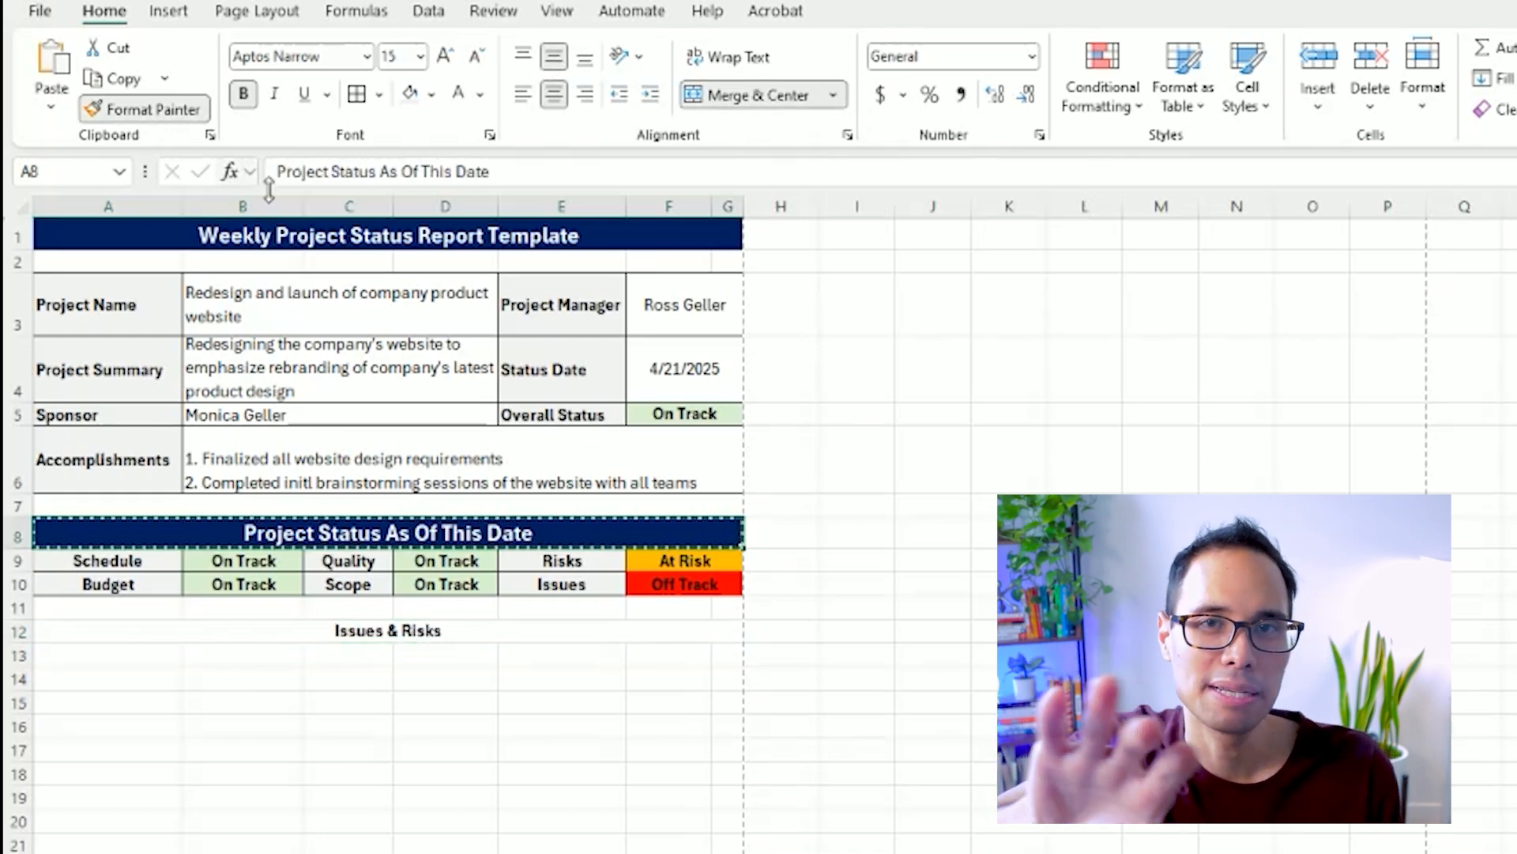
pyautogui.click(396, 628)
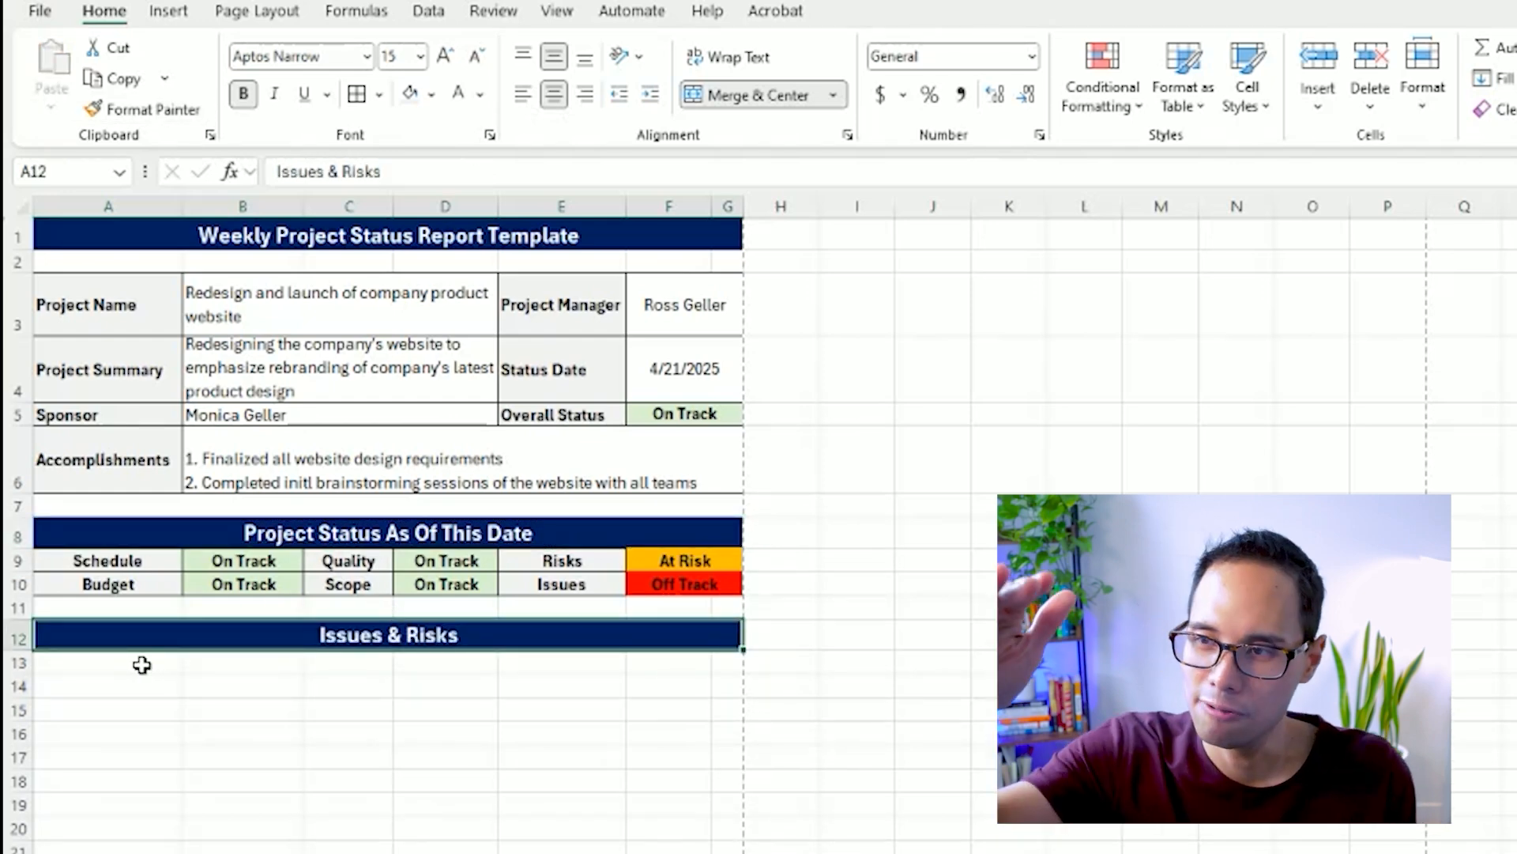
# Enter the column headers Type, Description, Owner, Status and Notes in cells A13 through E13.
pyautogui.click(141, 665)
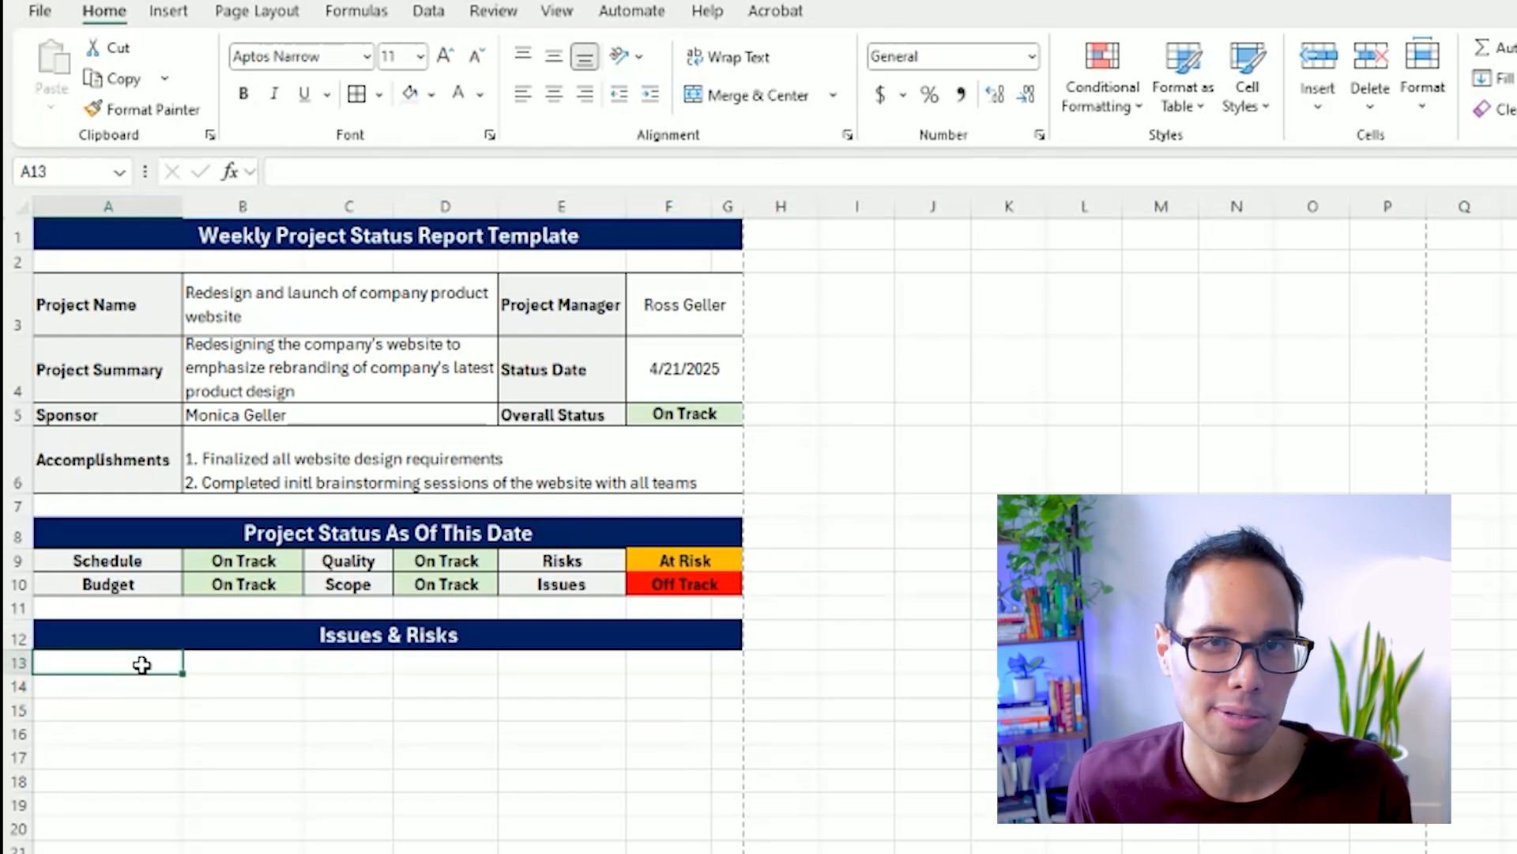
pyautogui.write('Type')
pyautogui.press('Tab')
pyautogui.write('Description')
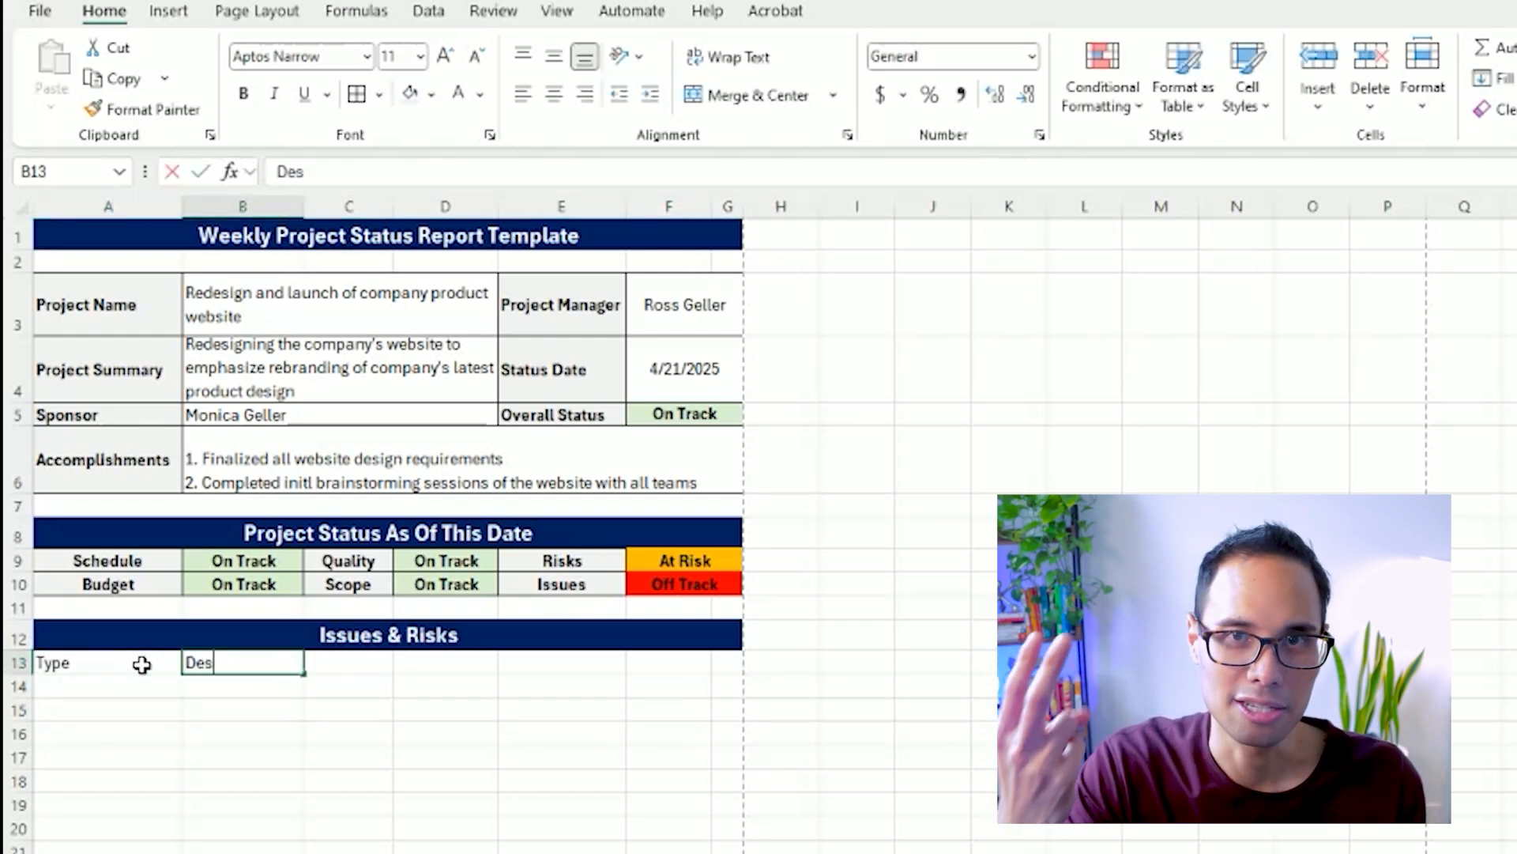
pyautogui.press('Tab')
pyautogui.write('Owner')
pyautogui.press('Tab')
pyautogui.write('Status')
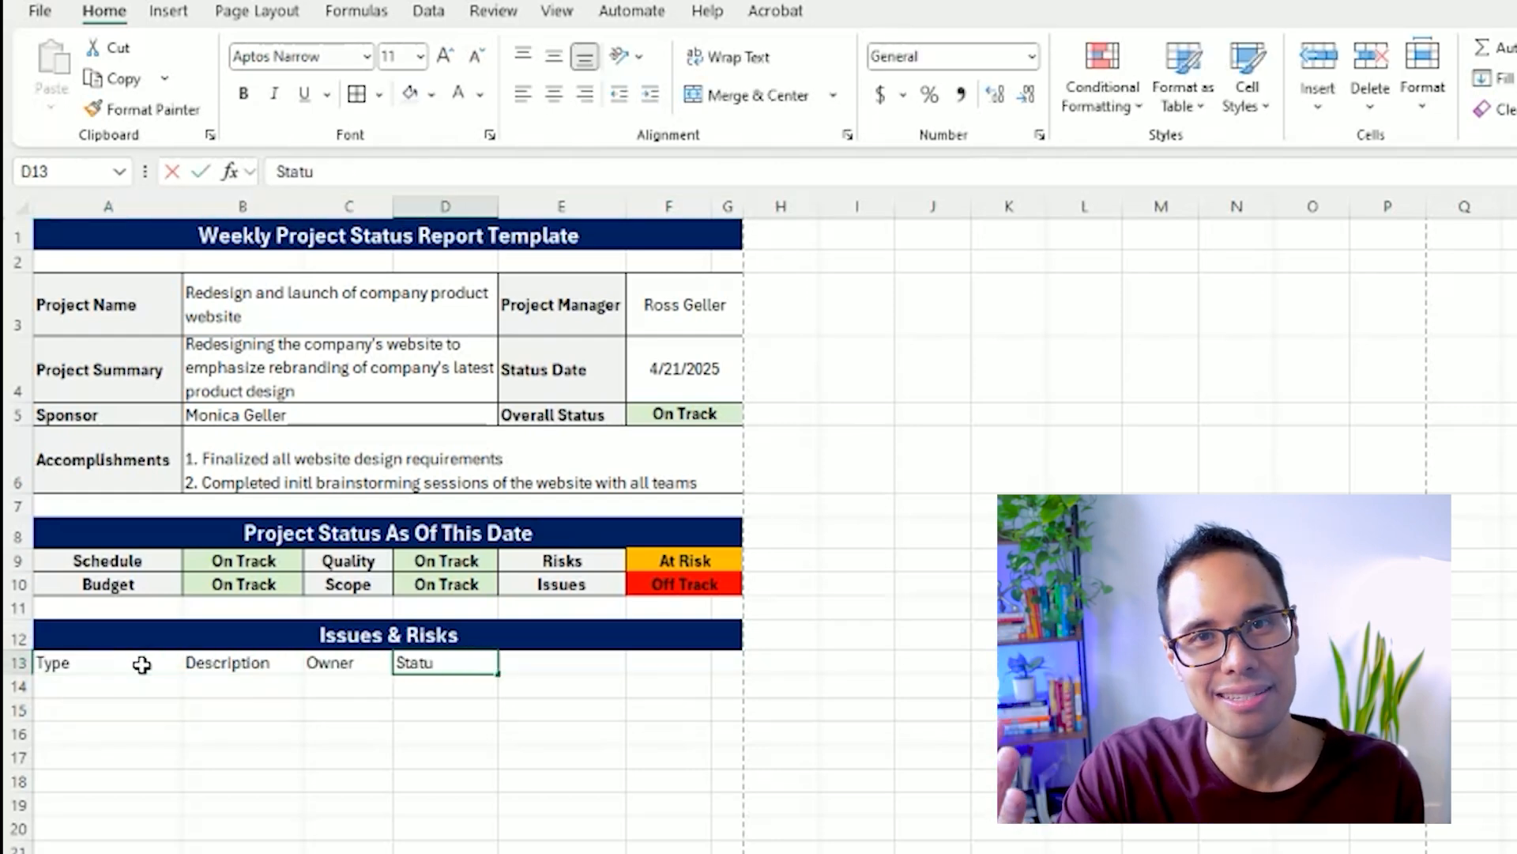
pyautogui.press('Tab')
pyautogui.write('Notes')
pyautogui.press('Tab')
# Move the Notes header to F13, Status to E13 and Owner to D13, leaving C13 empty beside Description.
pyautogui.press('Down')
pyautogui.press('Left')
pyautogui.press('Up')
pyautogui.hotkey('ctrl', 'x')
pyautogui.press('Right')
pyautogui.hotkey('ctrl', 'v')
pyautogui.press('Left')
pyautogui.press('Left')
pyautogui.hotkey('ctrl', 'x')
pyautogui.press('Right')
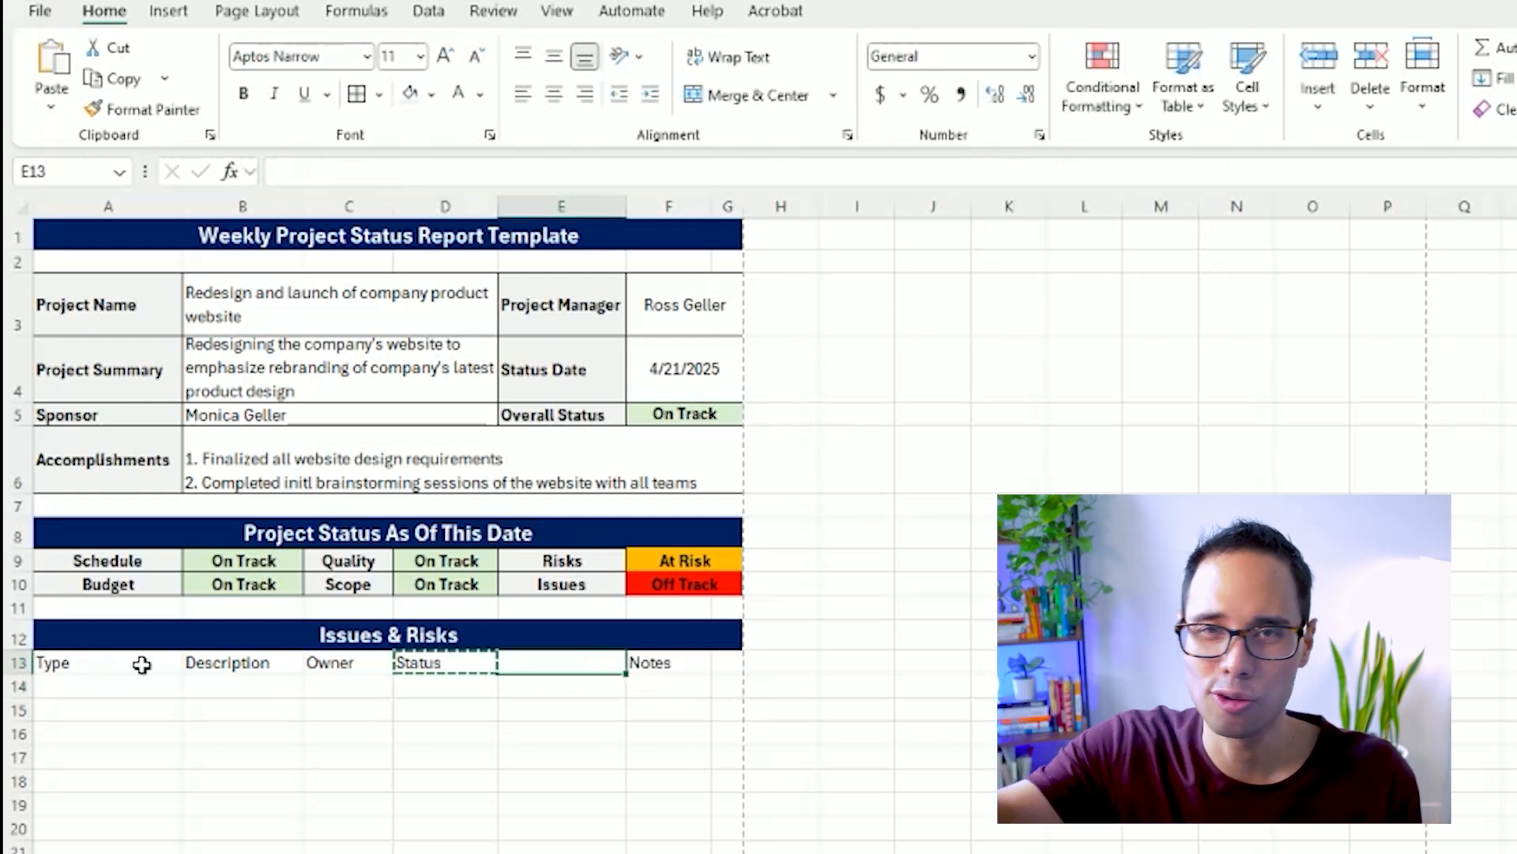
# Merge and center the Description header across B13:C13 and copy that merged format to the rows below, down to row 17.
pyautogui.press('Left')
pyautogui.press('Left')
pyautogui.hotkey('shift', 'Right')
pyautogui.hotkey('ctrl', 'x')
pyautogui.press('Right')
pyautogui.hotkey('ctrl', 'v')
pyautogui.press('Left')
pyautogui.press('Left')
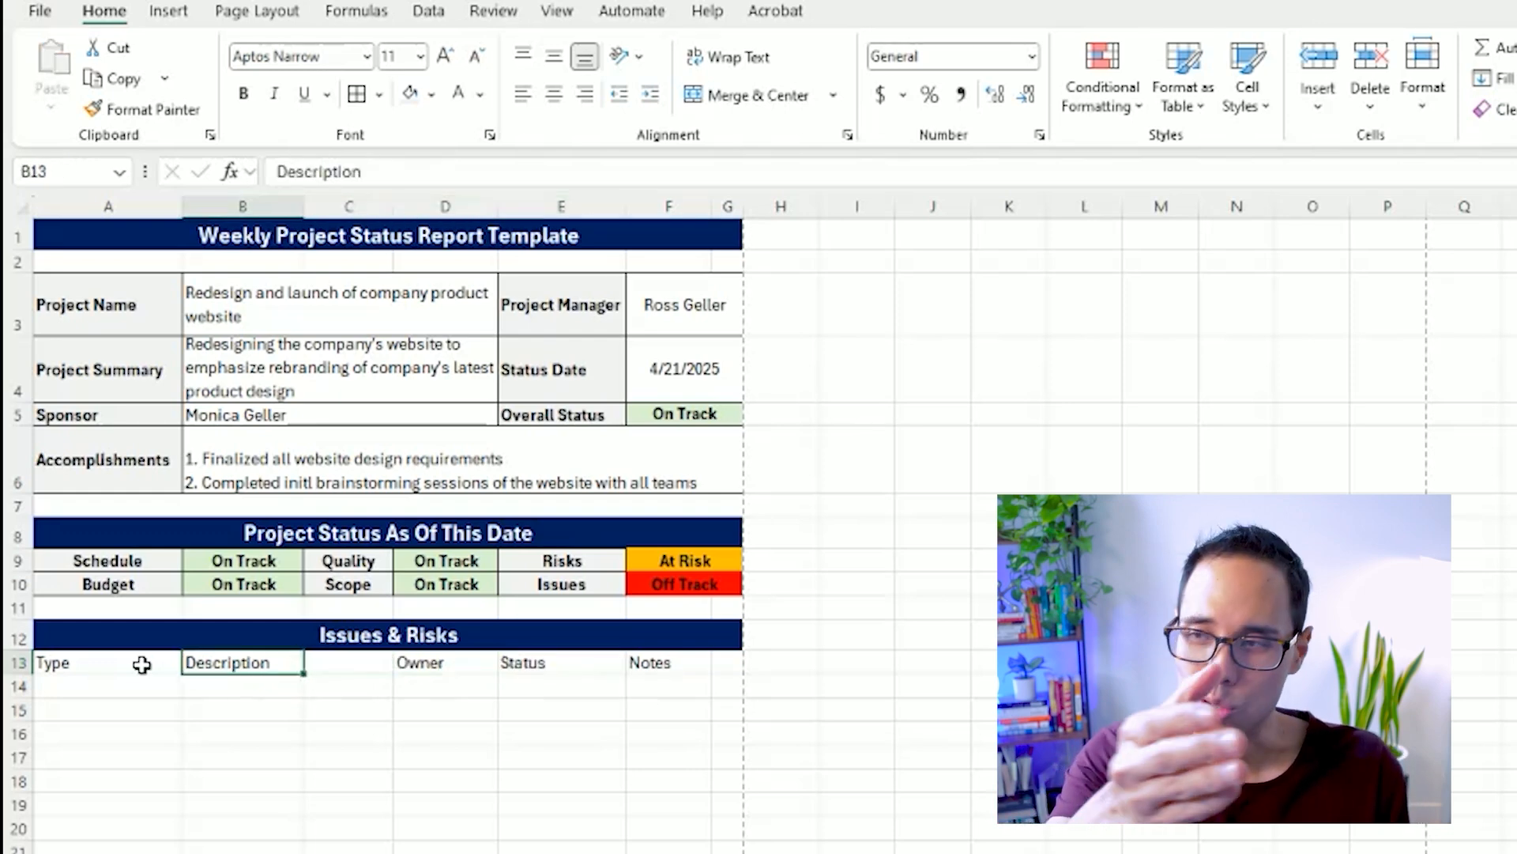
pyautogui.hotkey('shift', 'Right')
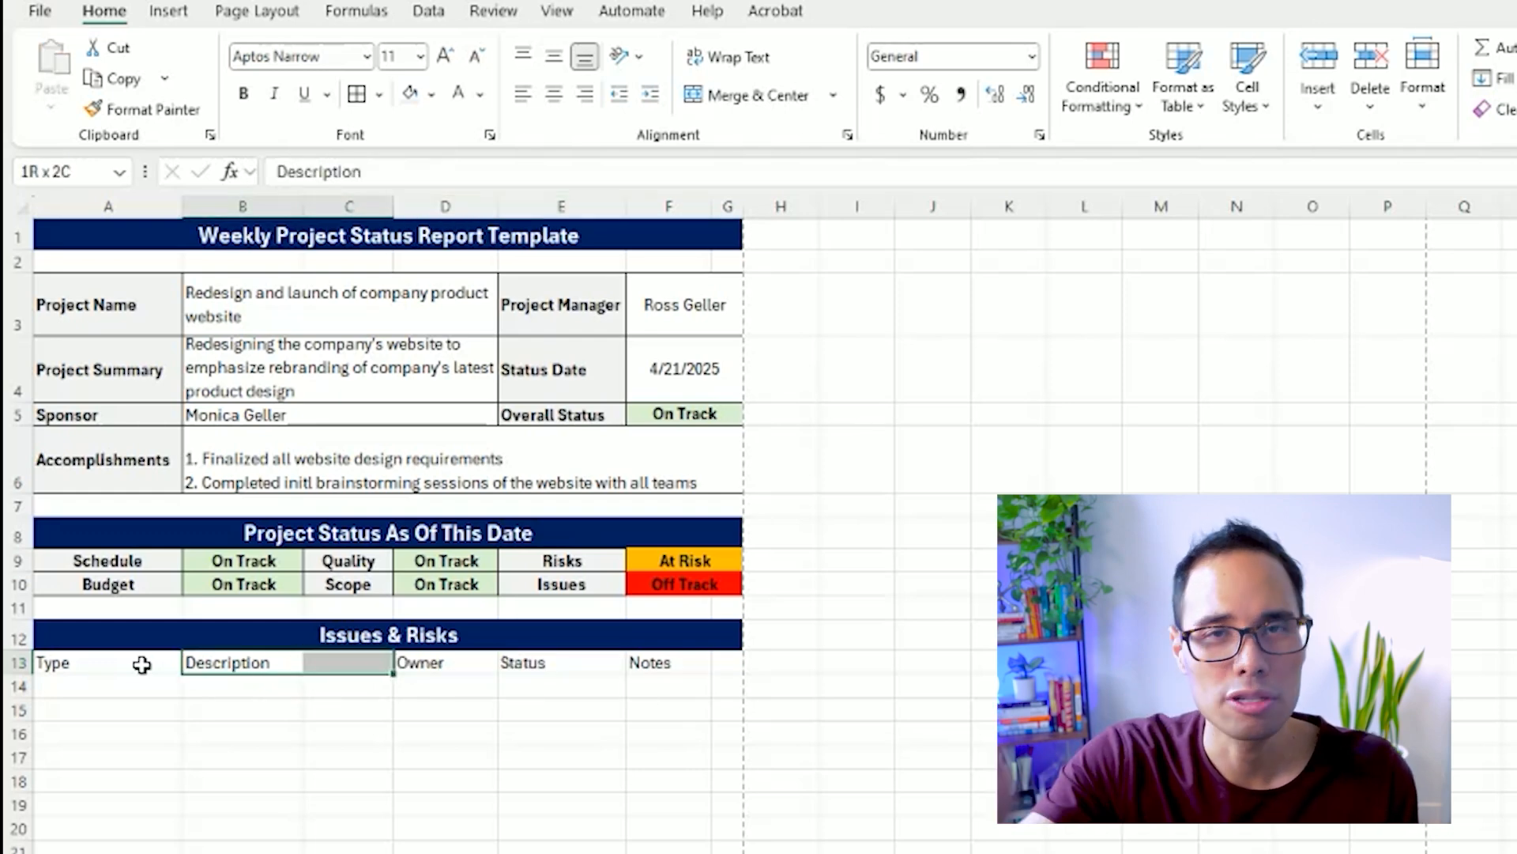
pyautogui.click(733, 95)
pyautogui.click(198, 109)
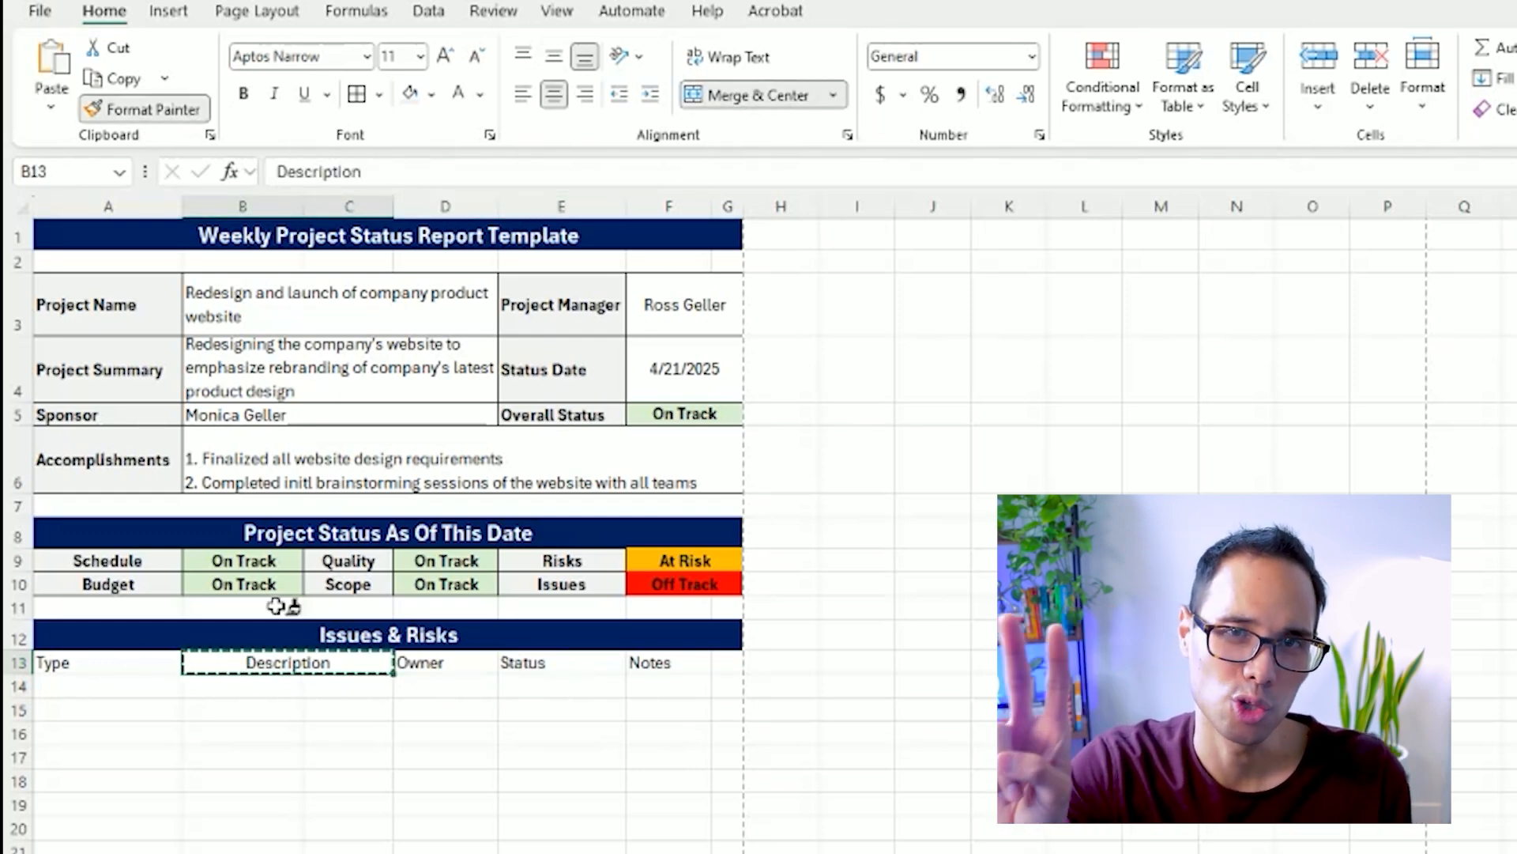
pyautogui.click(301, 688)
pyautogui.moveTo(300, 688); pyautogui.dragTo(342, 686)
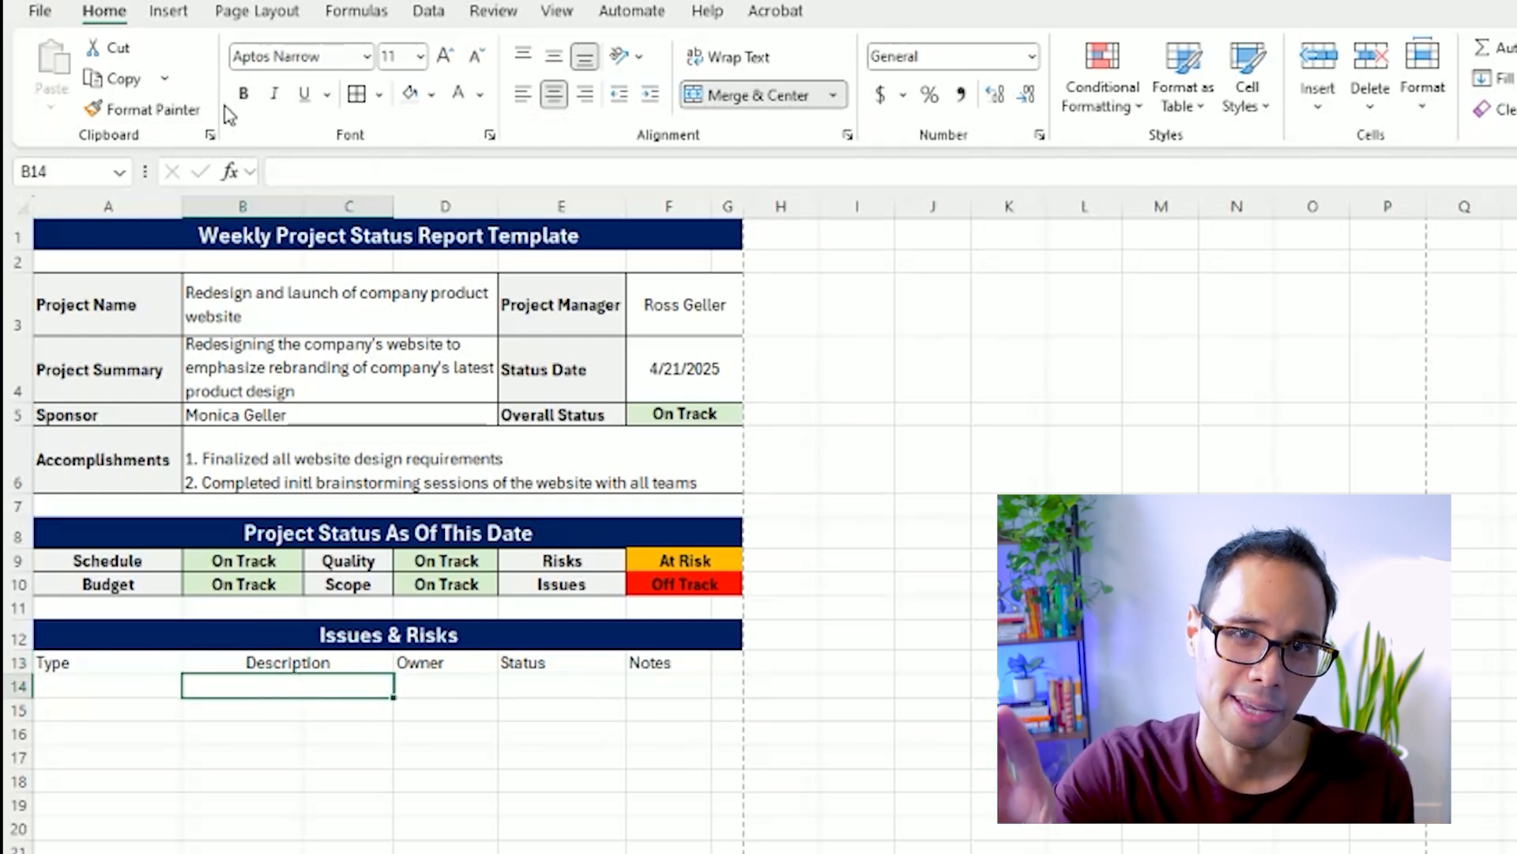
pyautogui.click(179, 110)
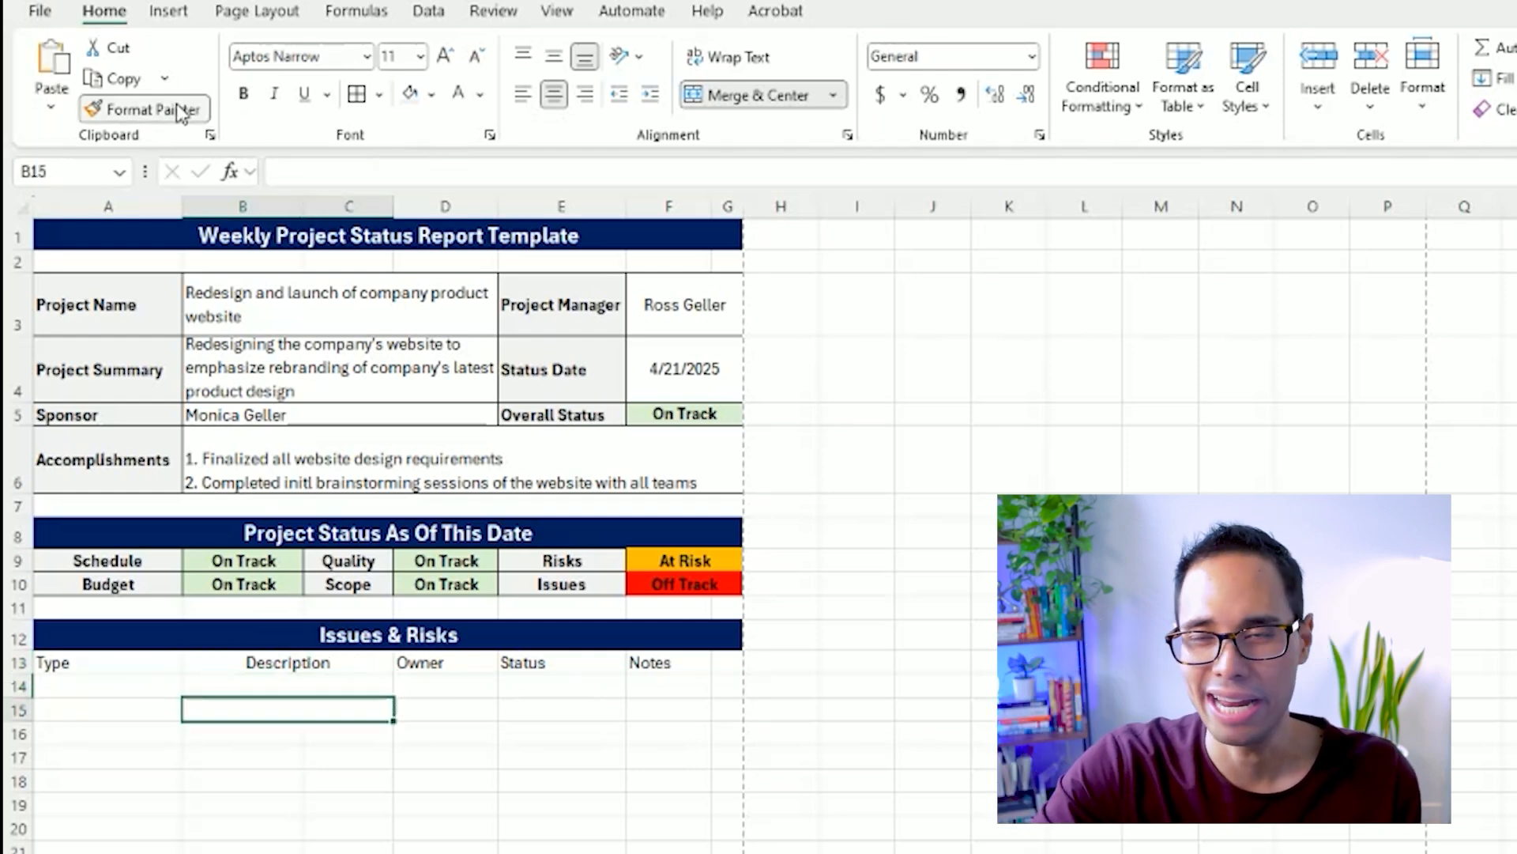
pyautogui.click(177, 104)
pyautogui.press('Down')
pyautogui.press('Down')
pyautogui.press('Right')
pyautogui.press('Right')
pyautogui.press('Up')
pyautogui.press('Left')
pyautogui.press('Up')
pyautogui.press('Up')
# Copy the merged cell format from the Description column to the Notes column so F:G is merged in rows 14 to 17.
pyautogui.click(181, 110)
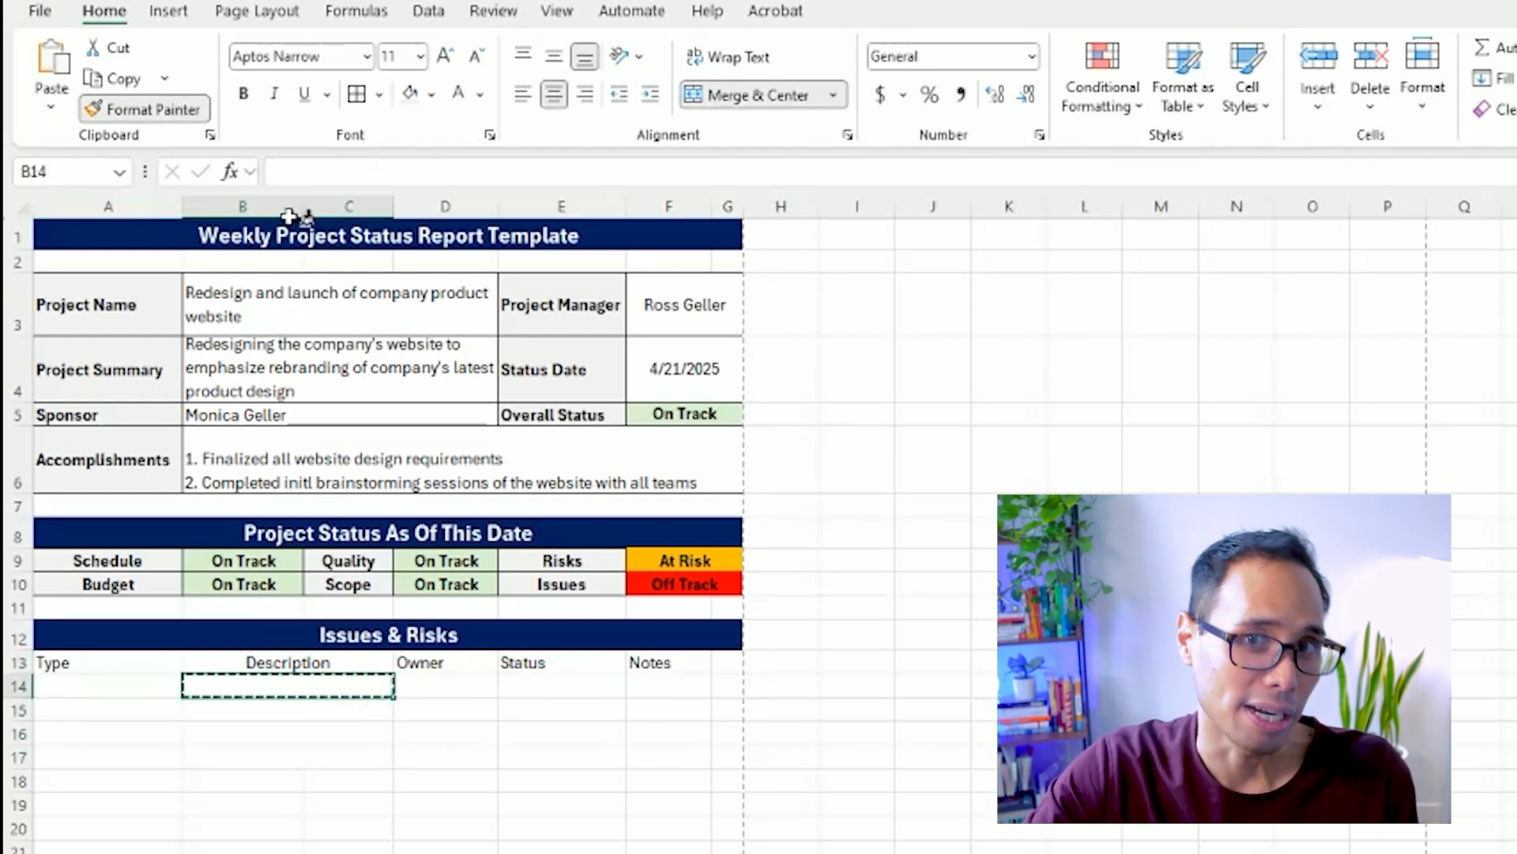
pyautogui.click(646, 685)
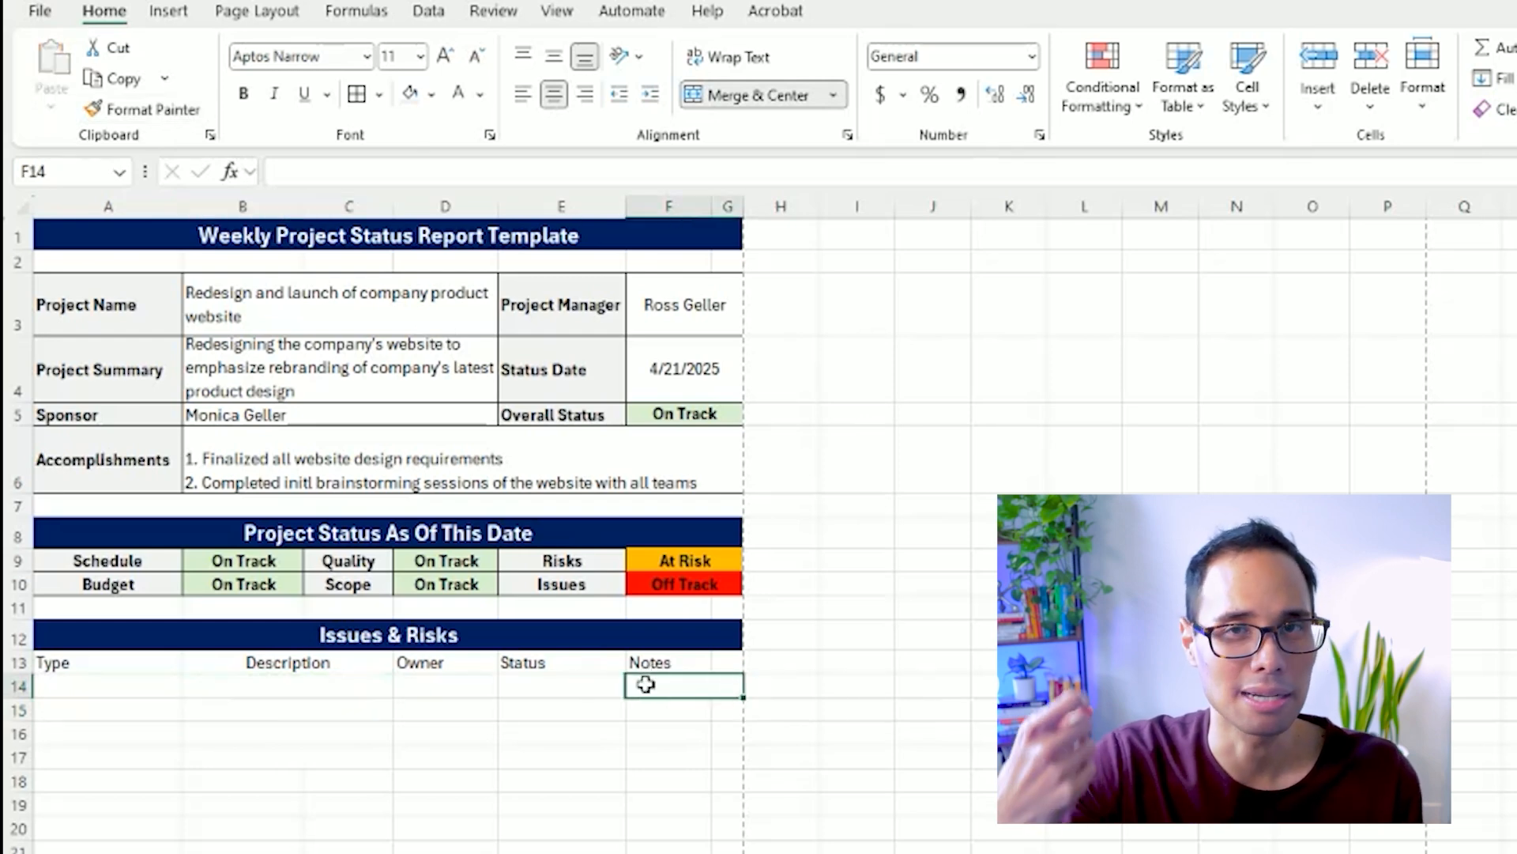
pyautogui.press('Down')
pyautogui.press('Left')
pyautogui.press('Left')
pyautogui.press('Left')
pyautogui.click(174, 111)
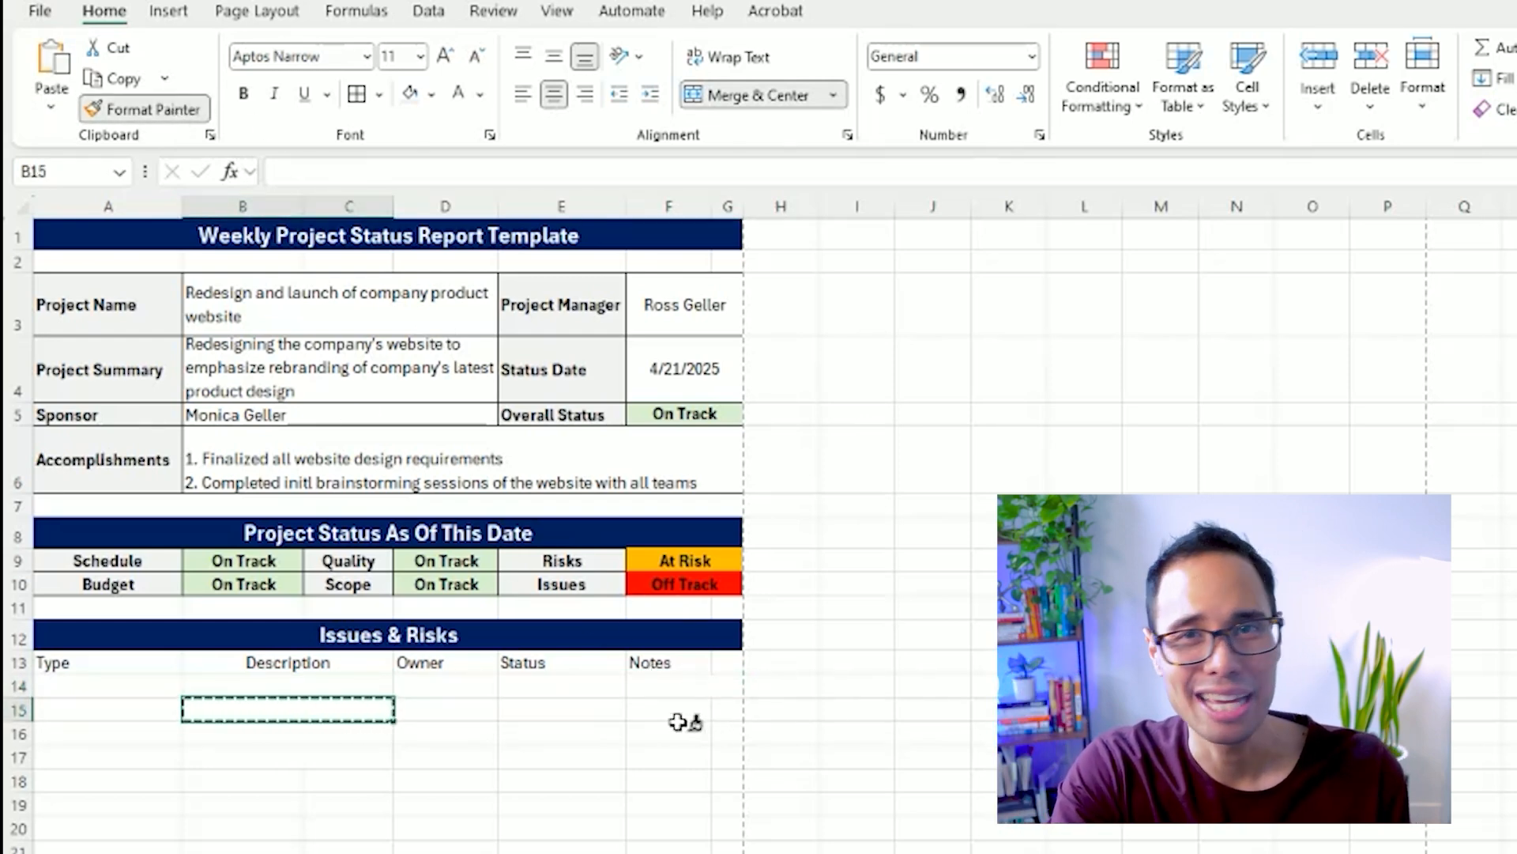
pyautogui.click(668, 706)
pyautogui.click(150, 111)
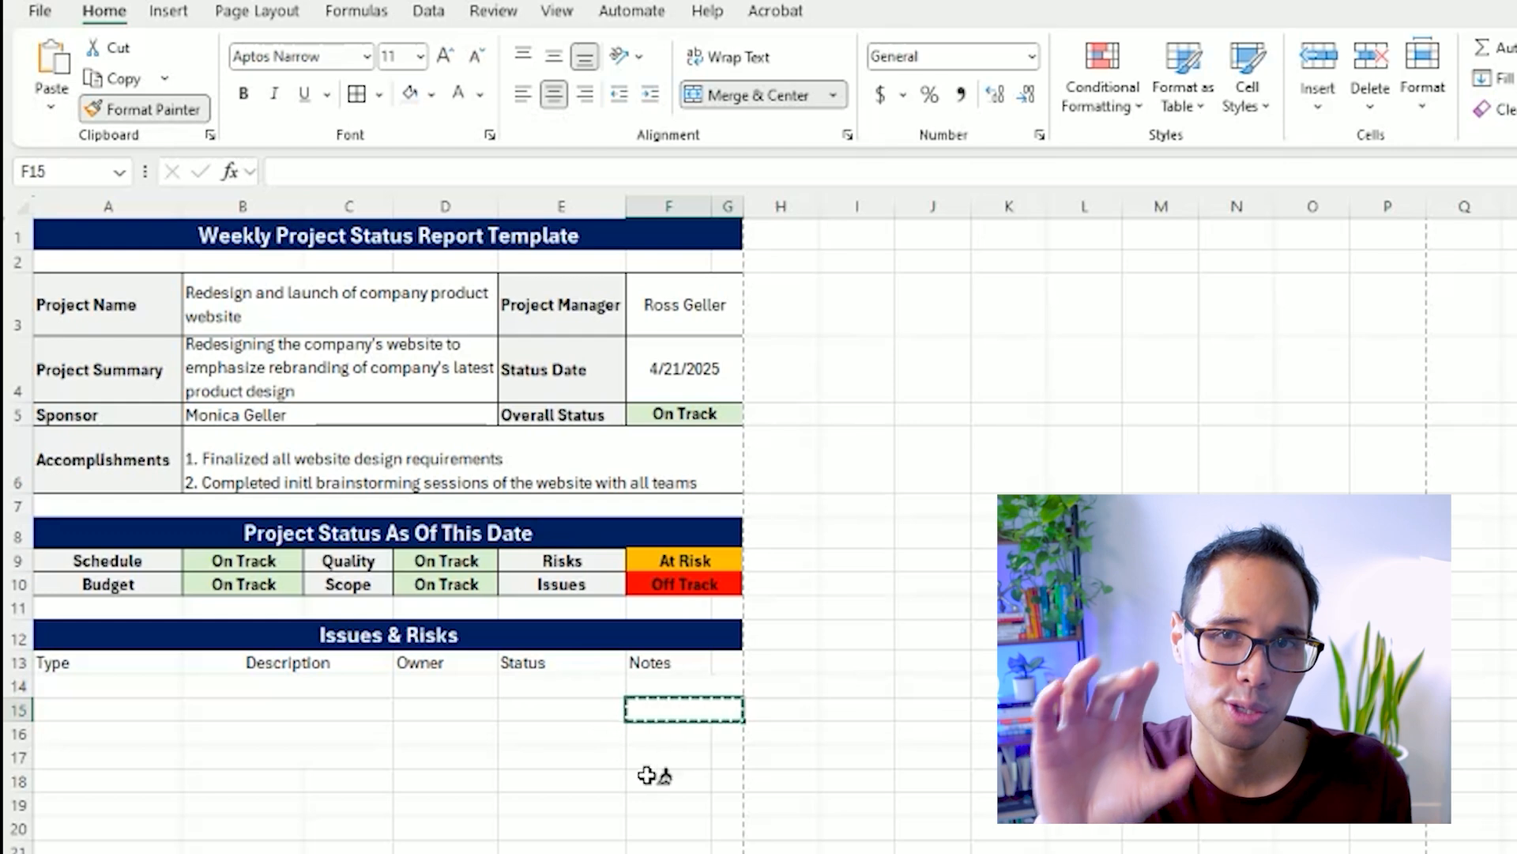
pyautogui.click(678, 734)
pyautogui.click(150, 110)
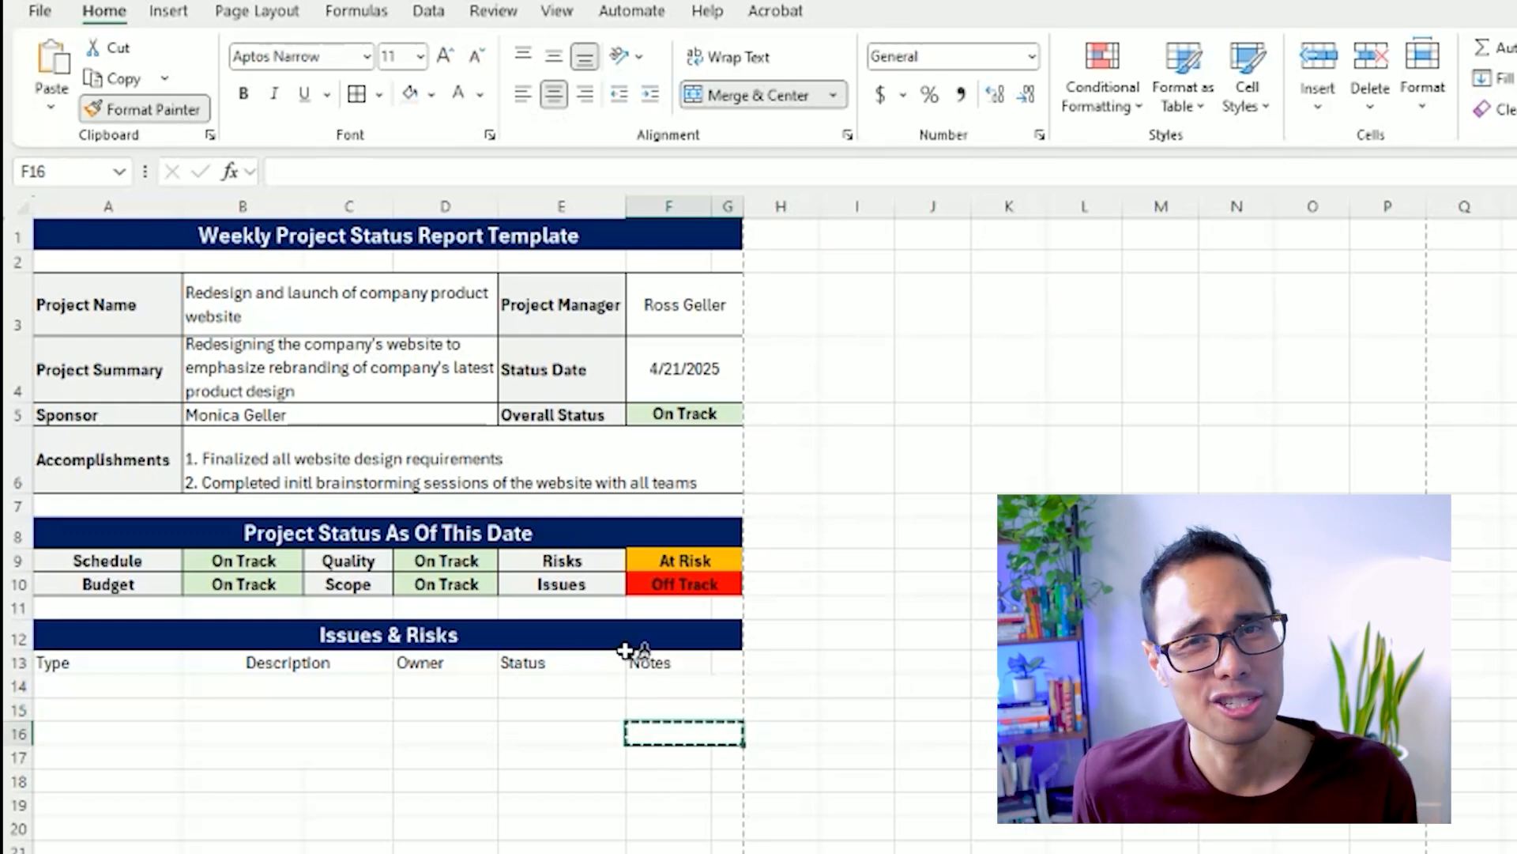
pyautogui.click(678, 757)
# Apply all borders to A13:G17 and merge and center the Notes header across F13:G13.
pyautogui.moveTo(147, 666); pyautogui.dragTo(679, 757)
pyautogui.click(356, 94)
pyautogui.click(700, 666)
pyautogui.click(757, 95)
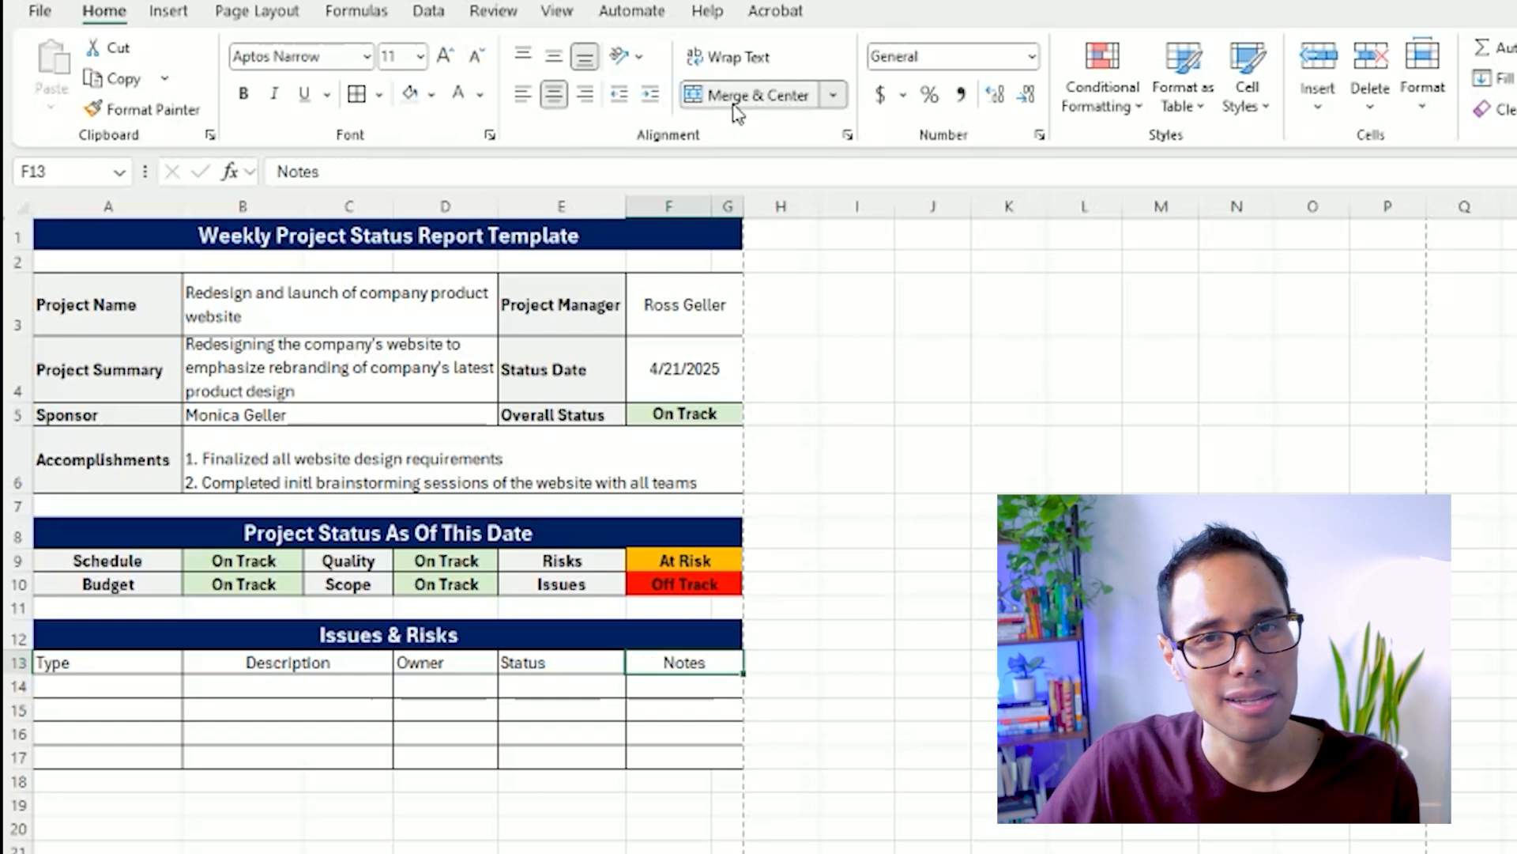
# Format the Issues & Risks column headers in row 13 as bold and centered with a light gray fill.
pyautogui.click(564, 664)
pyautogui.moveTo(118, 663); pyautogui.dragTo(711, 664)
pyautogui.hotkey('ctrl', 'b')
pyautogui.click(553, 94)
pyautogui.click(432, 94)
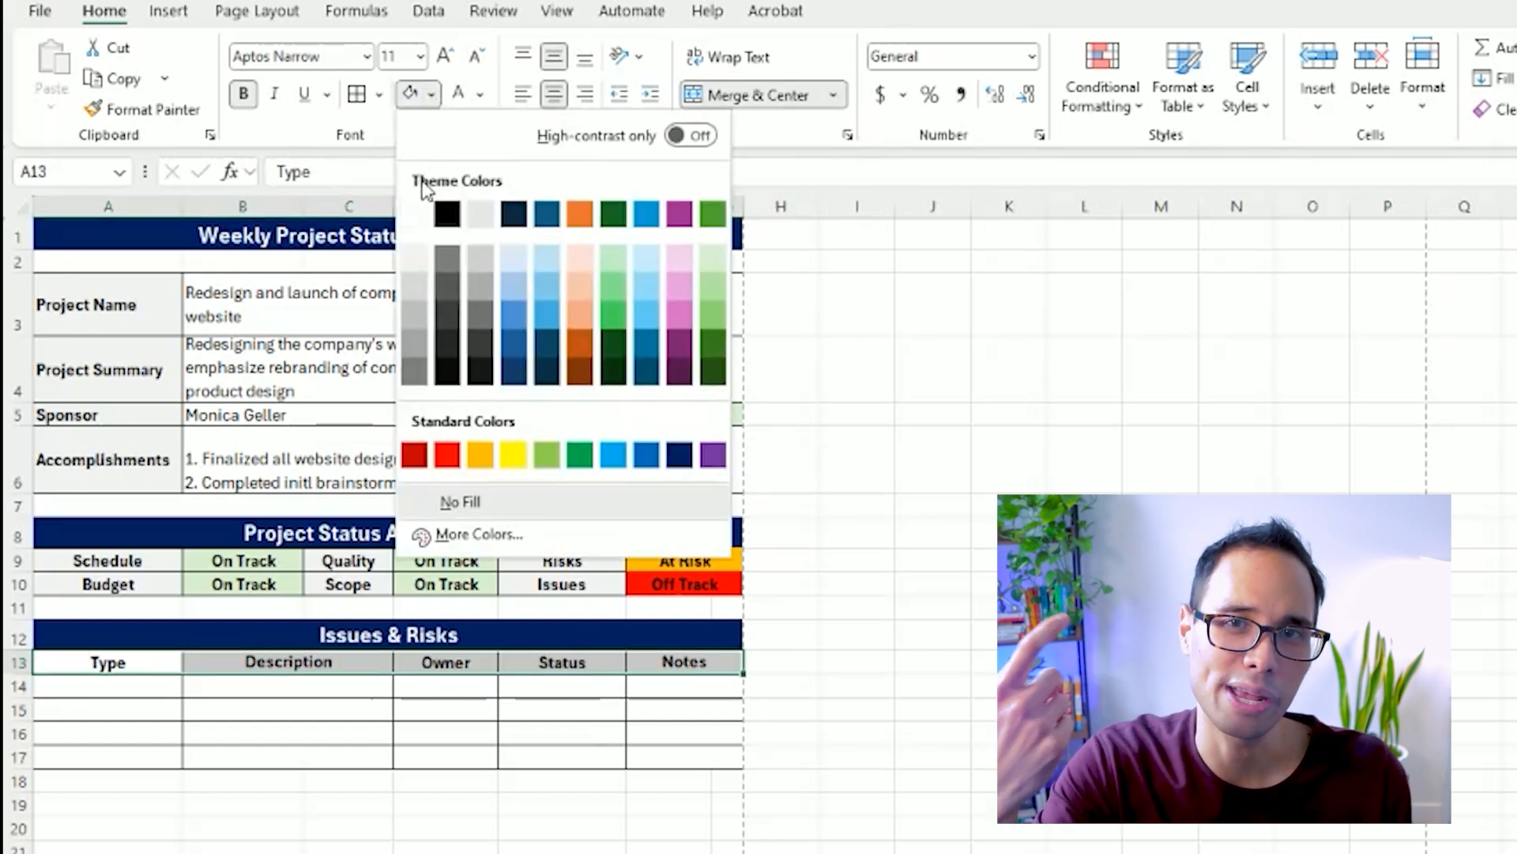
pyautogui.click(418, 263)
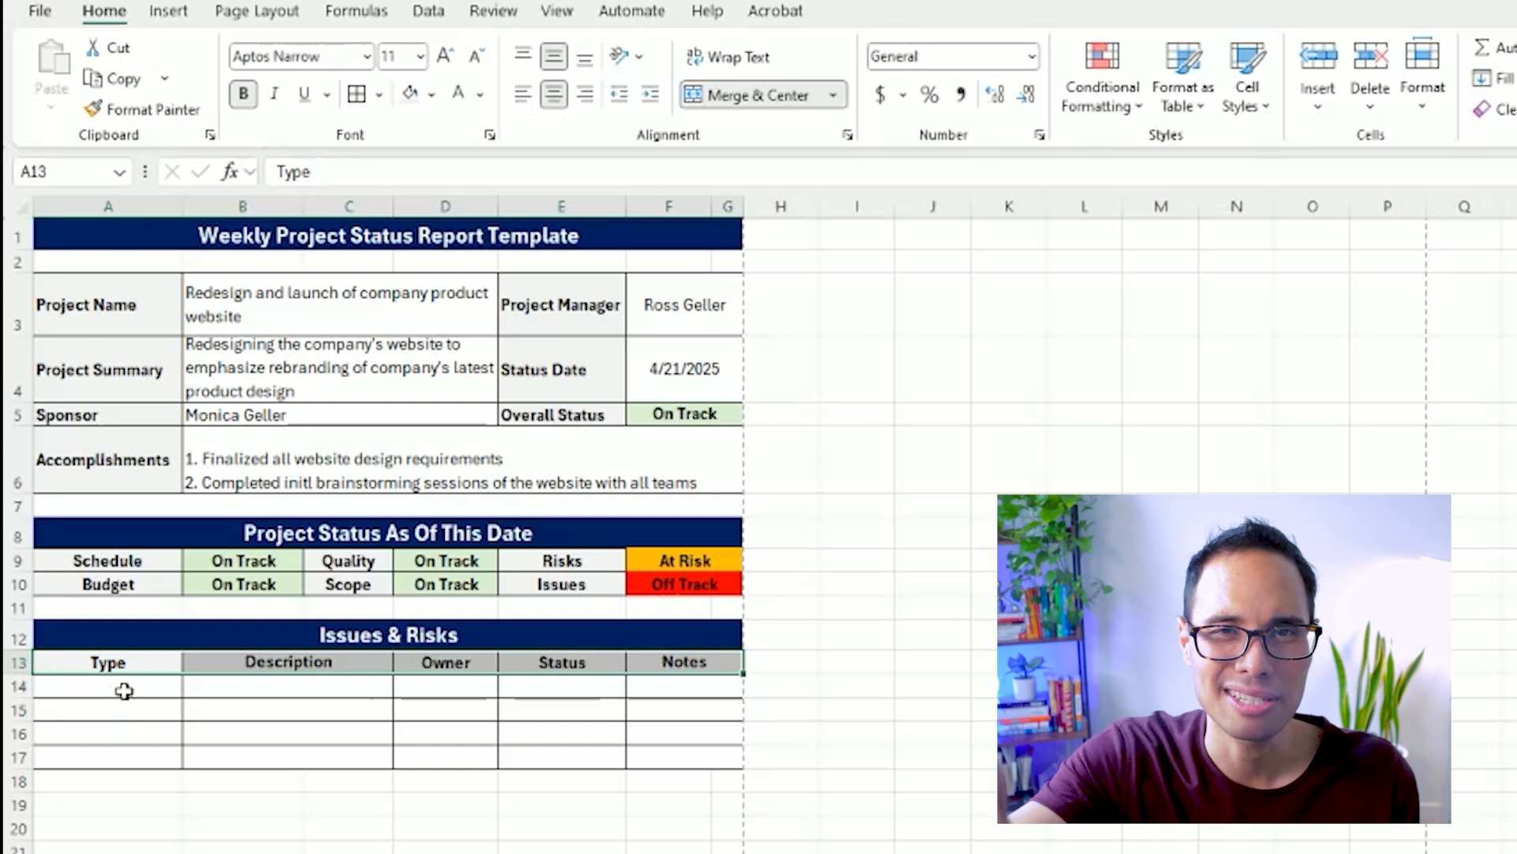
# Enter "Issue" as the type in A14 and "1 Week Delay with obtaining client feedback on our website's design" as its description.
pyautogui.click(124, 690)
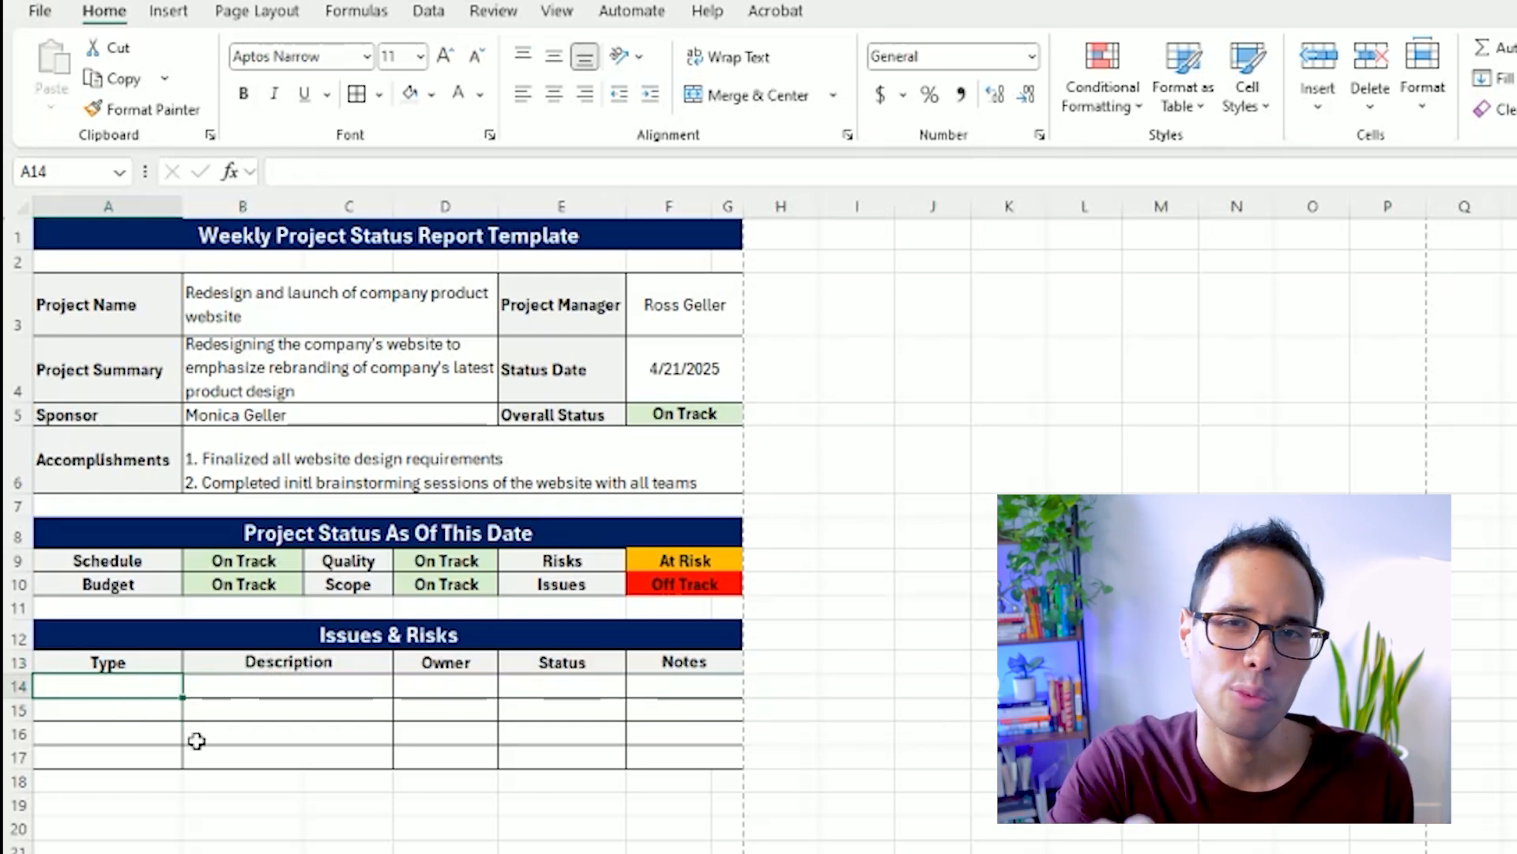
pyautogui.write('Issue')
pyautogui.press('Tab')
pyautogui.write('1 Week Delay with obtaining client feedbac')
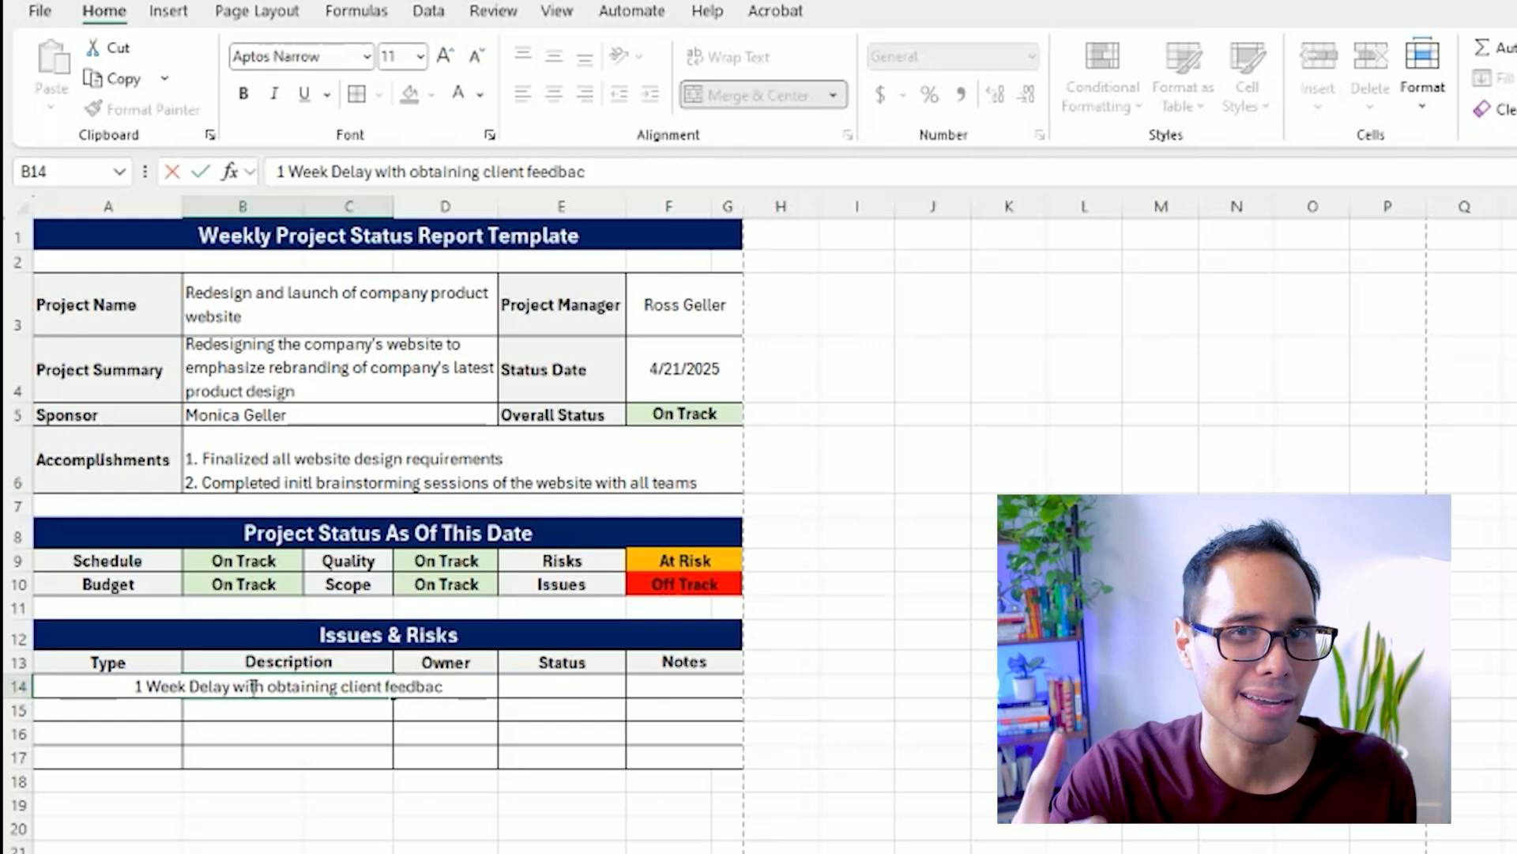
pyautogui.write("k on our website's design")
pyautogui.hotkey('ctrl', 'Return')
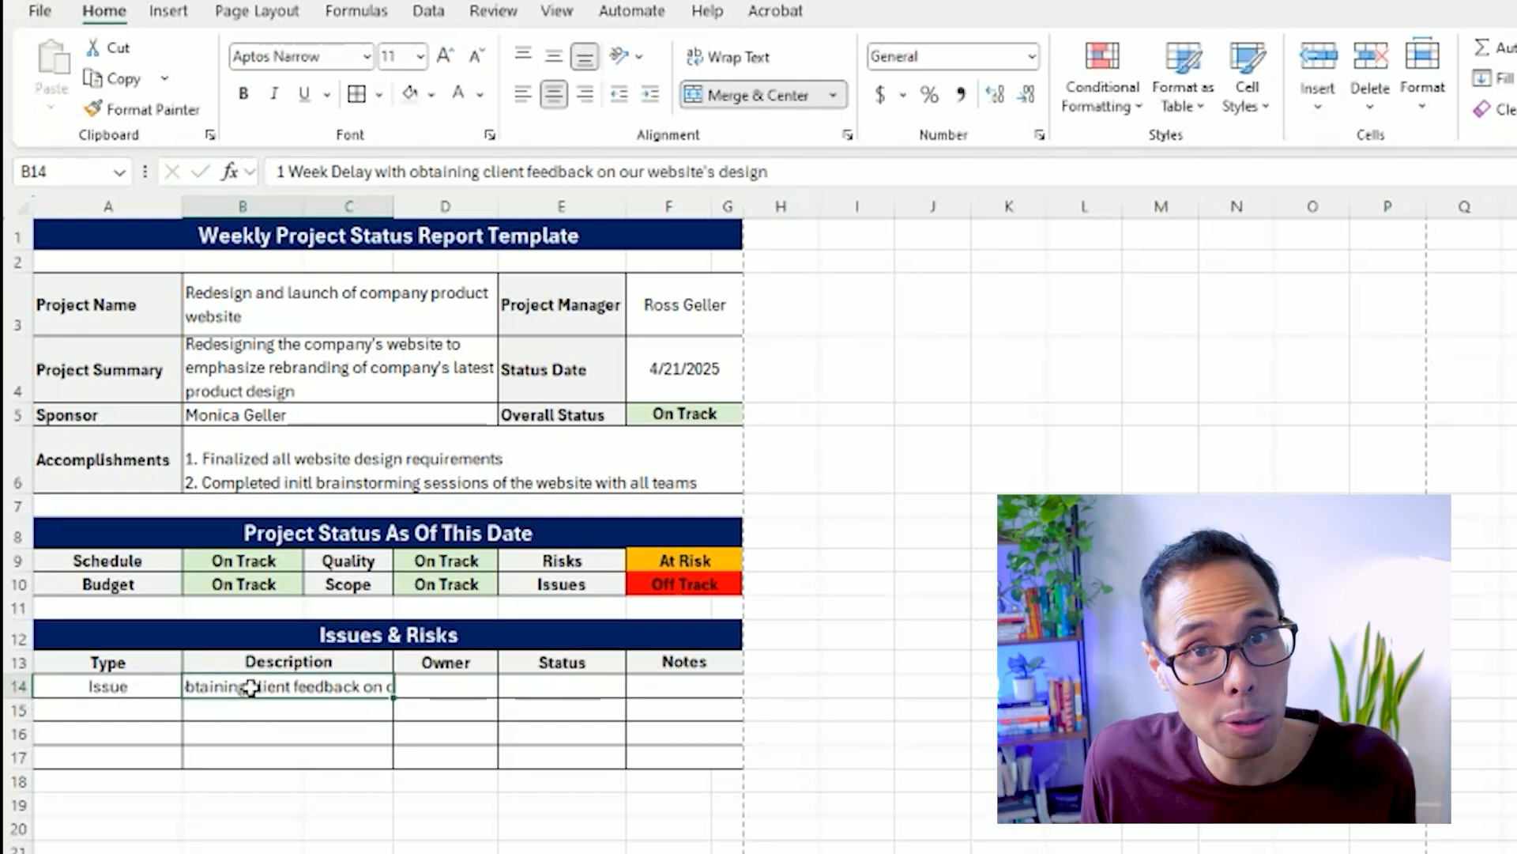
# Wrap and left-align the description in B14, and resize row 14 to fit its three lines of text.
pyautogui.click(730, 55)
pyautogui.click(733, 57)
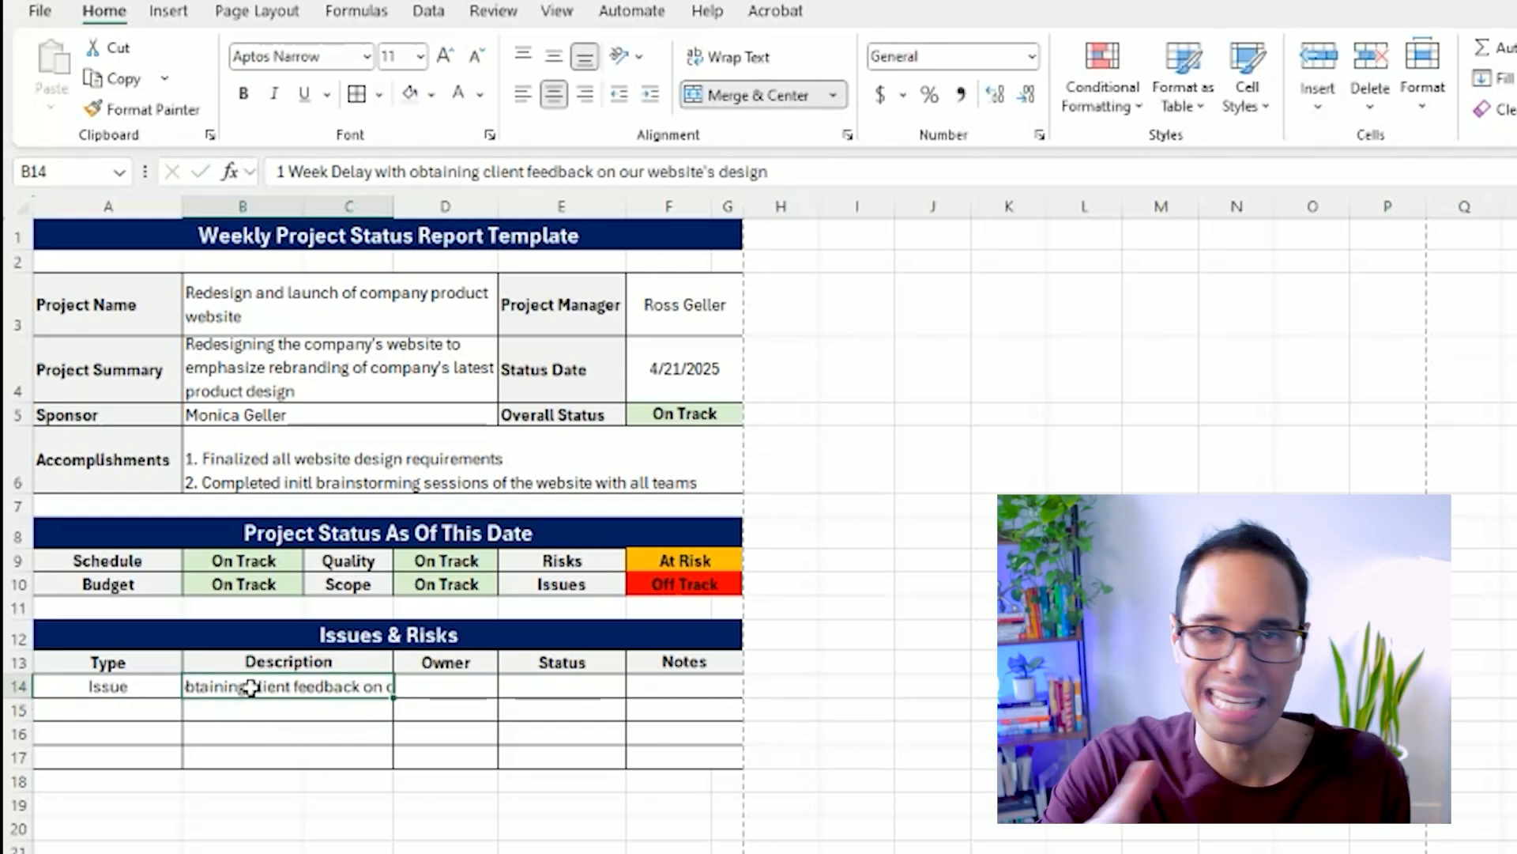
pyautogui.click(727, 57)
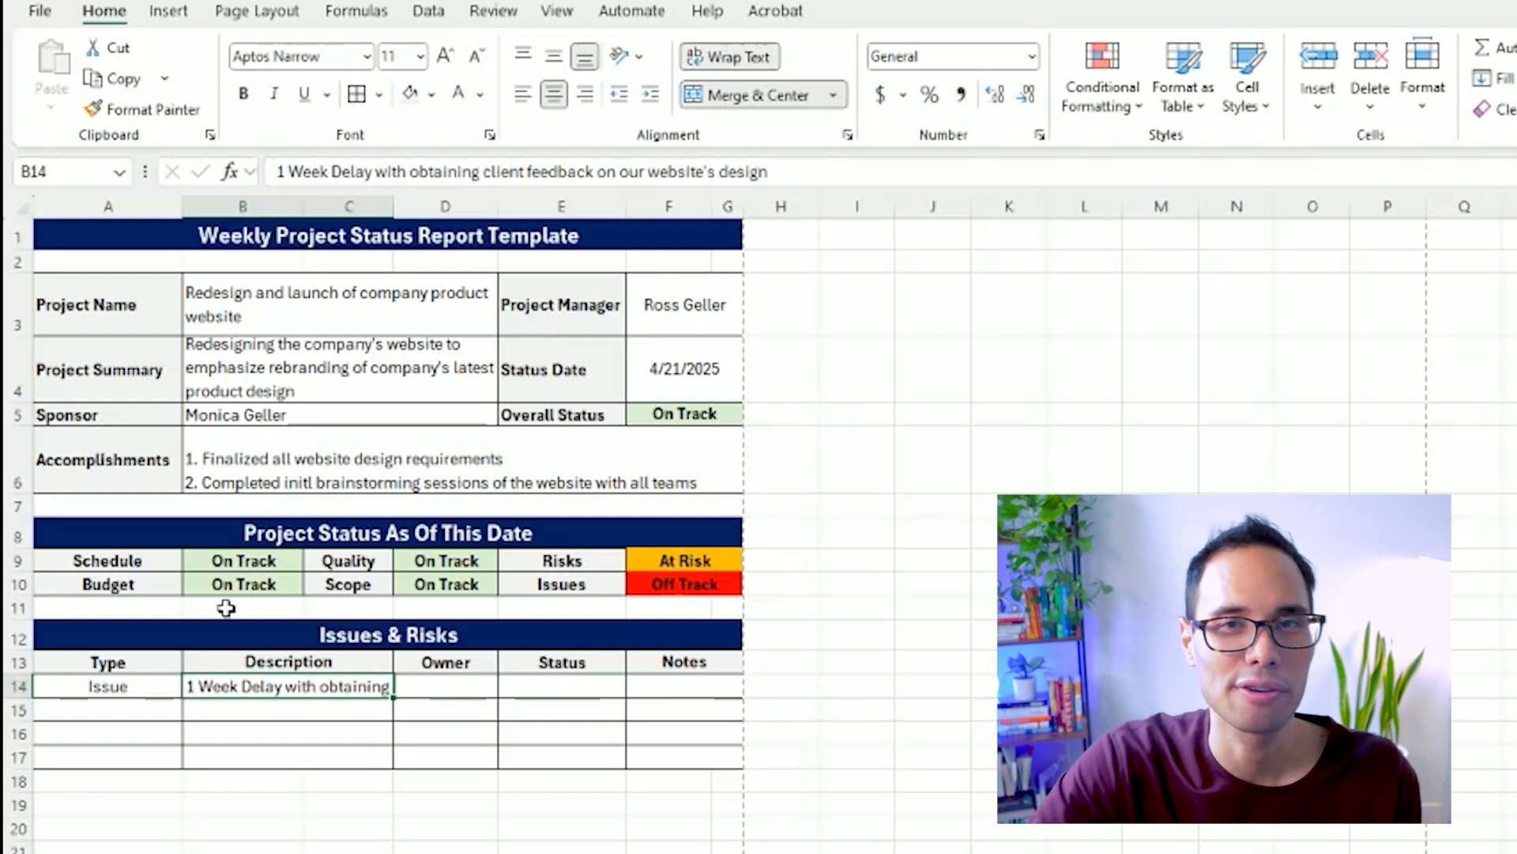
pyautogui.moveTo(24, 693); pyautogui.dragTo(24, 762)
pyautogui.click(522, 98)
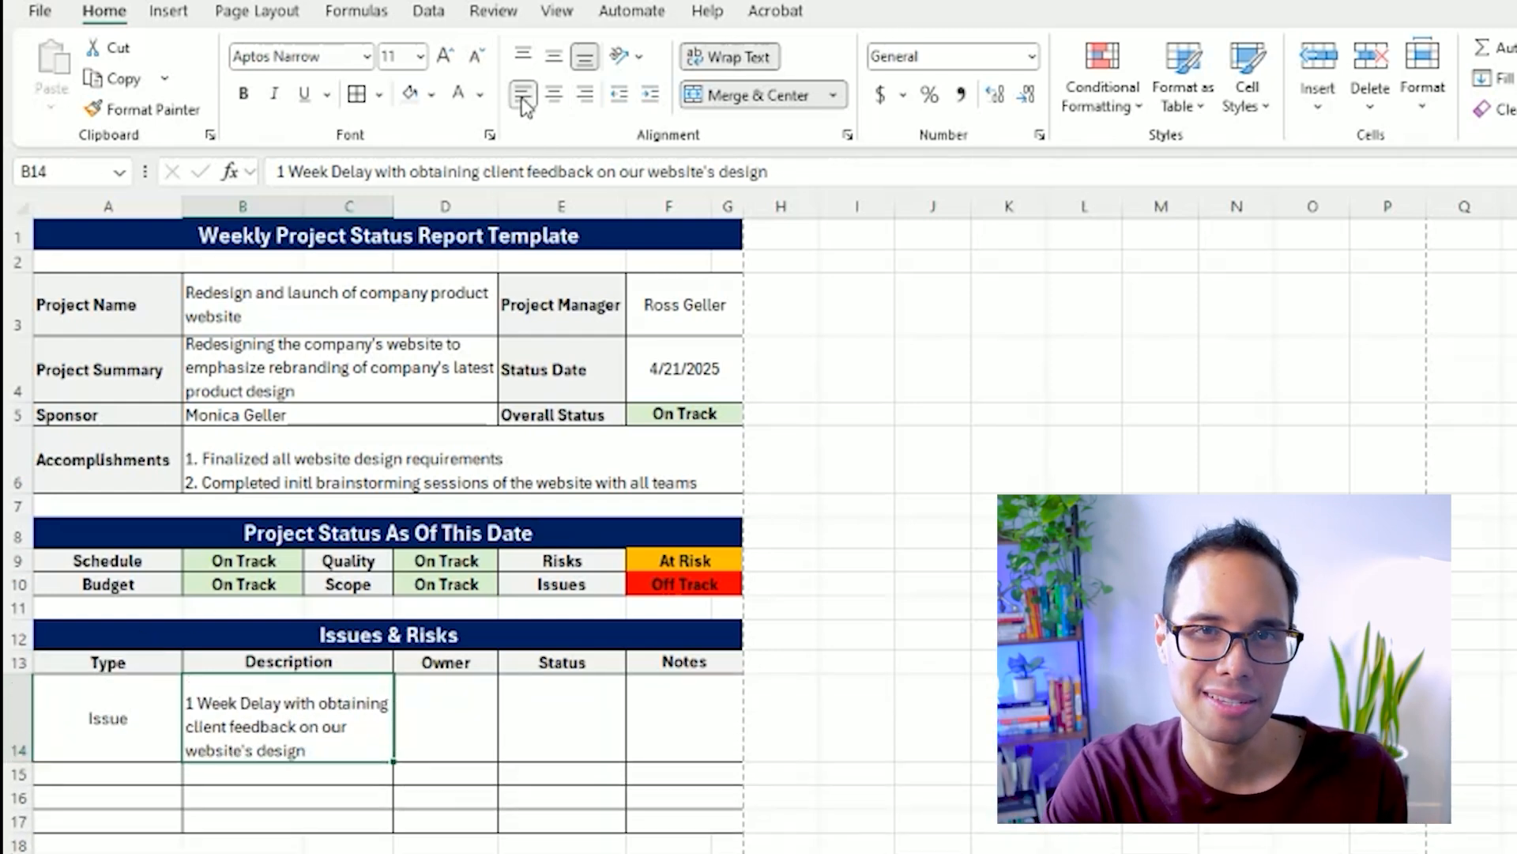
pyautogui.moveTo(24, 761); pyautogui.dragTo(27, 741)
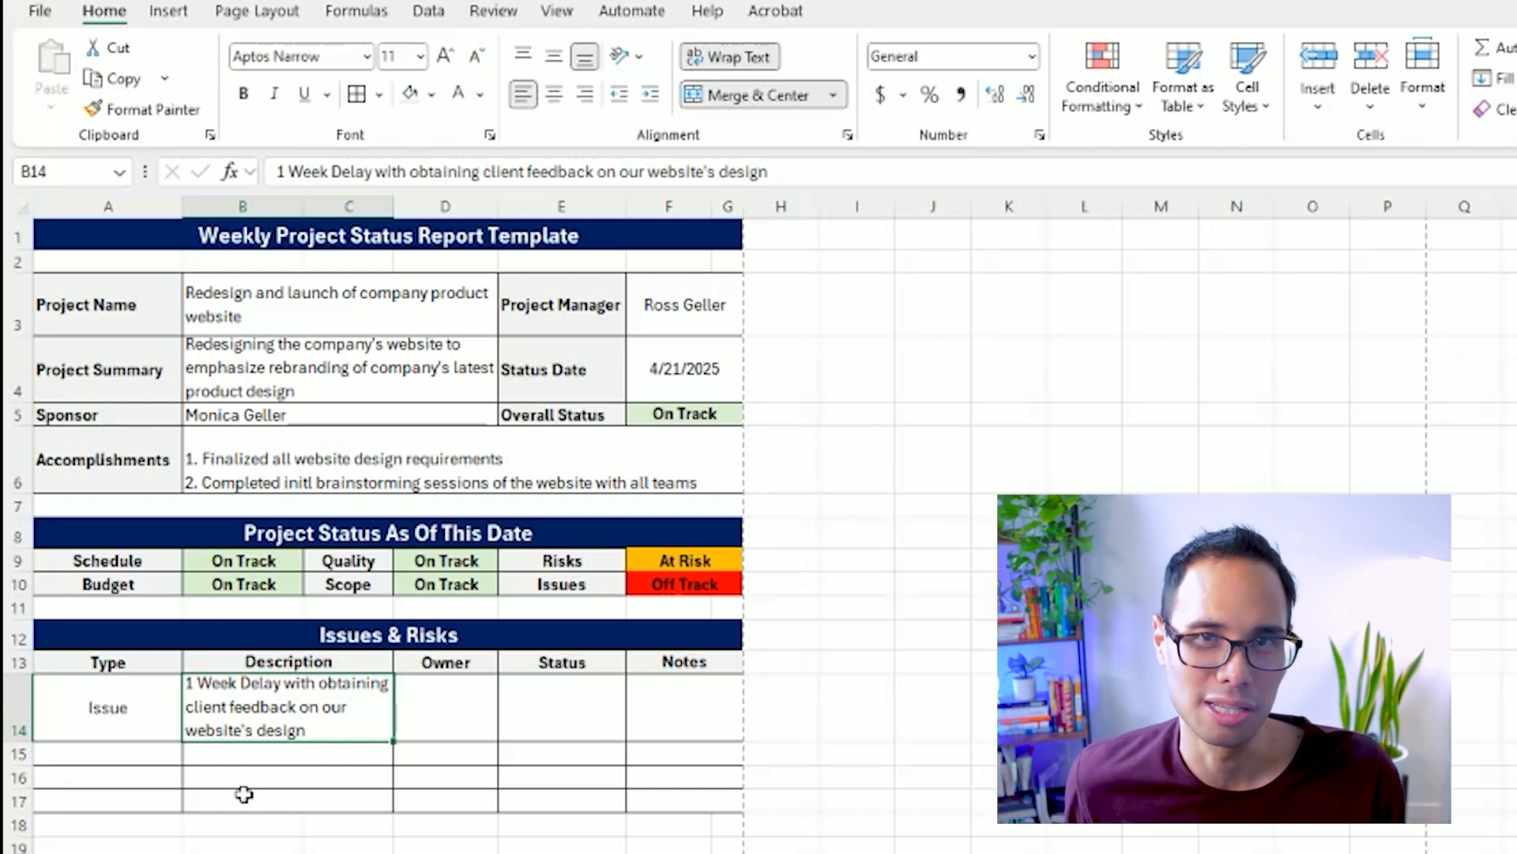
pyautogui.click(491, 732)
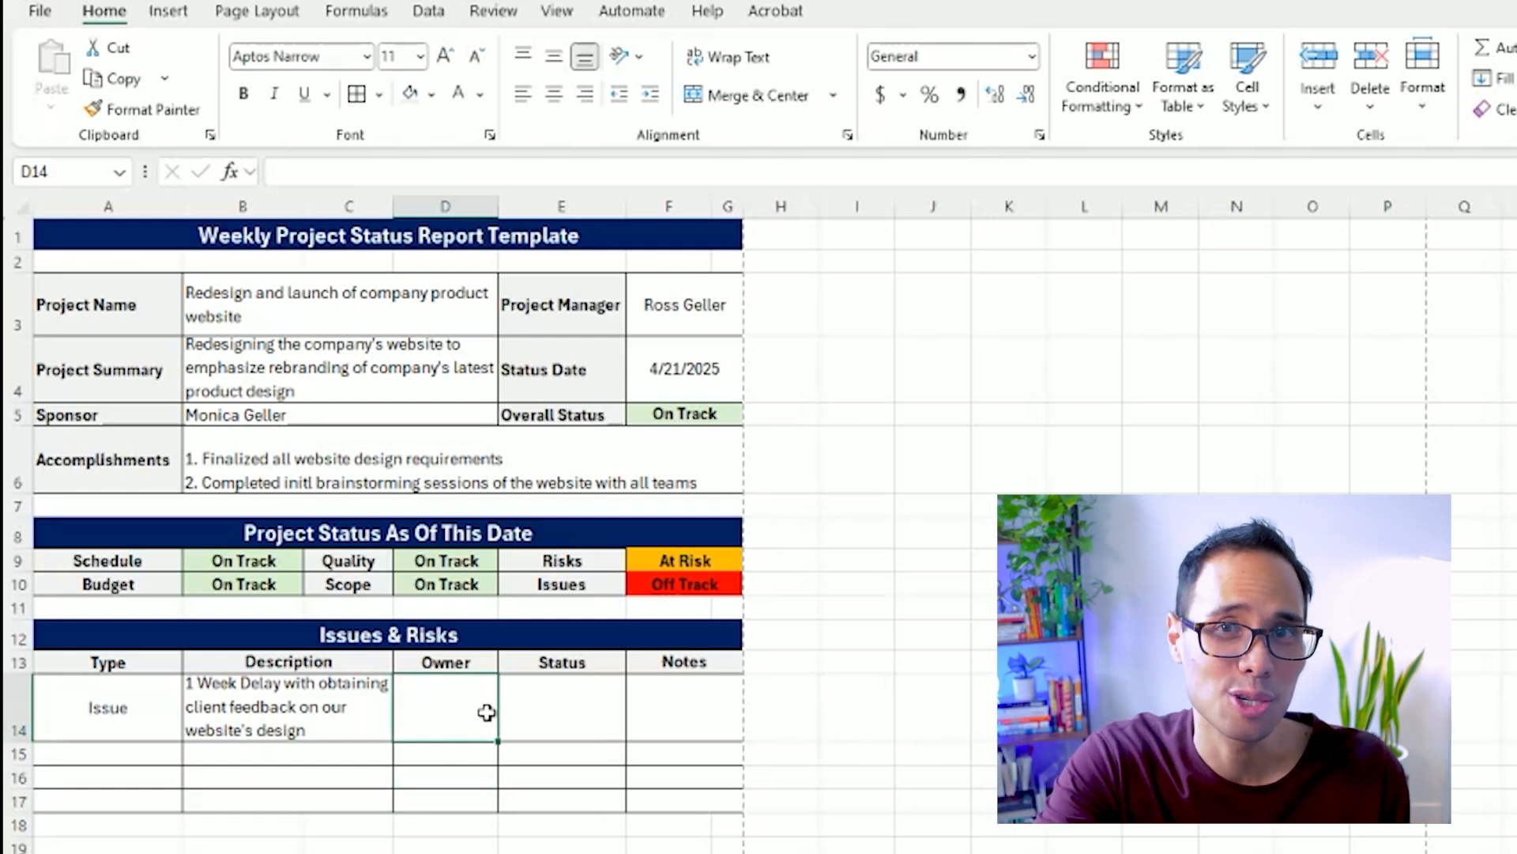
# Enter the owner's full name in D14 and widen column D to fit it.
pyautogui.write('Chandler Bing')
pyautogui.press('Return')
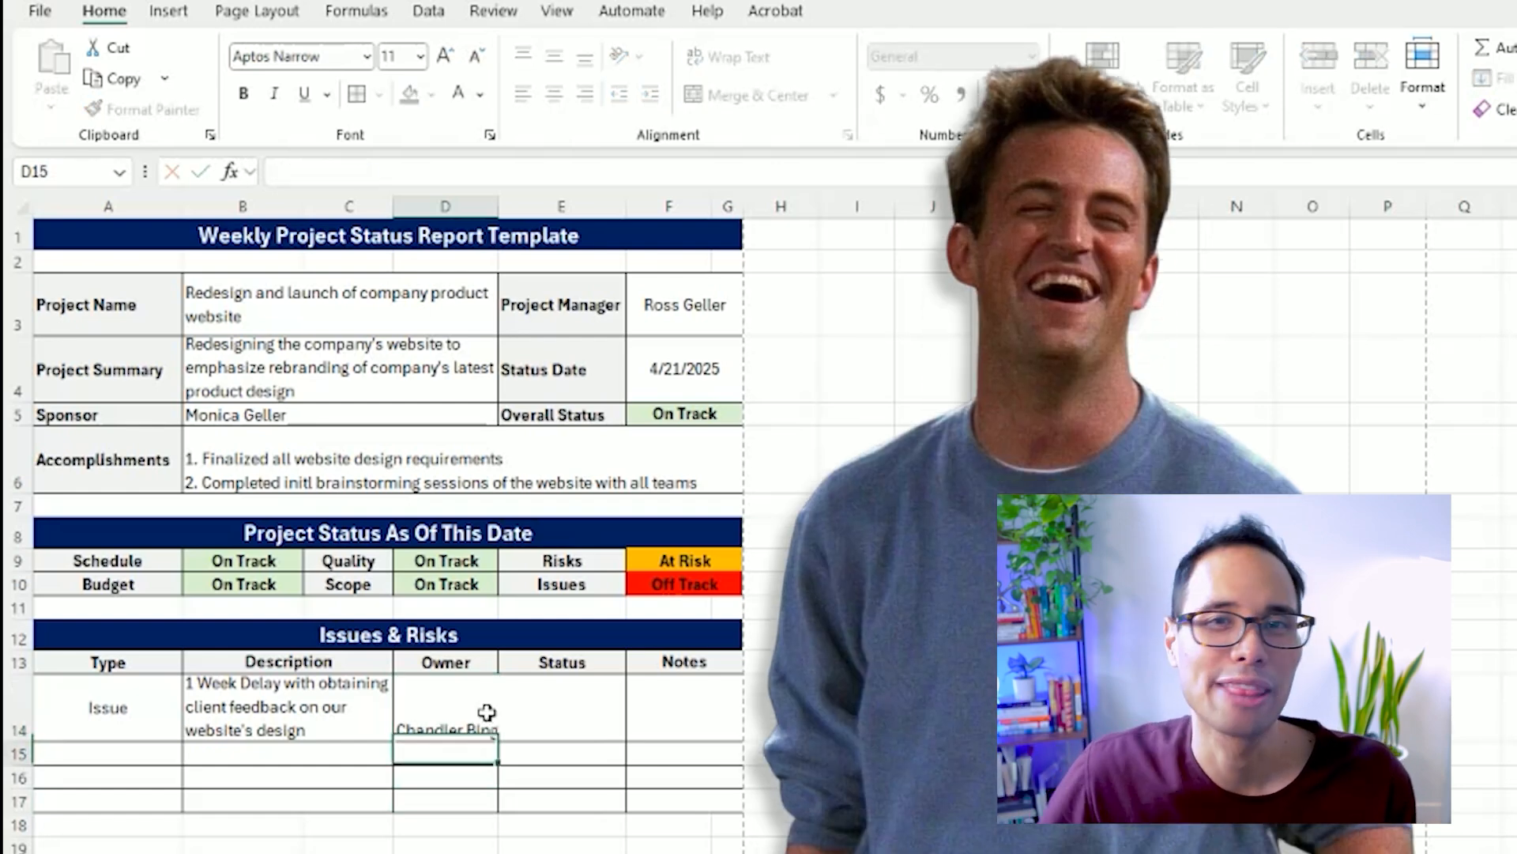
pyautogui.moveTo(503, 210); pyautogui.dragTo(518, 209)
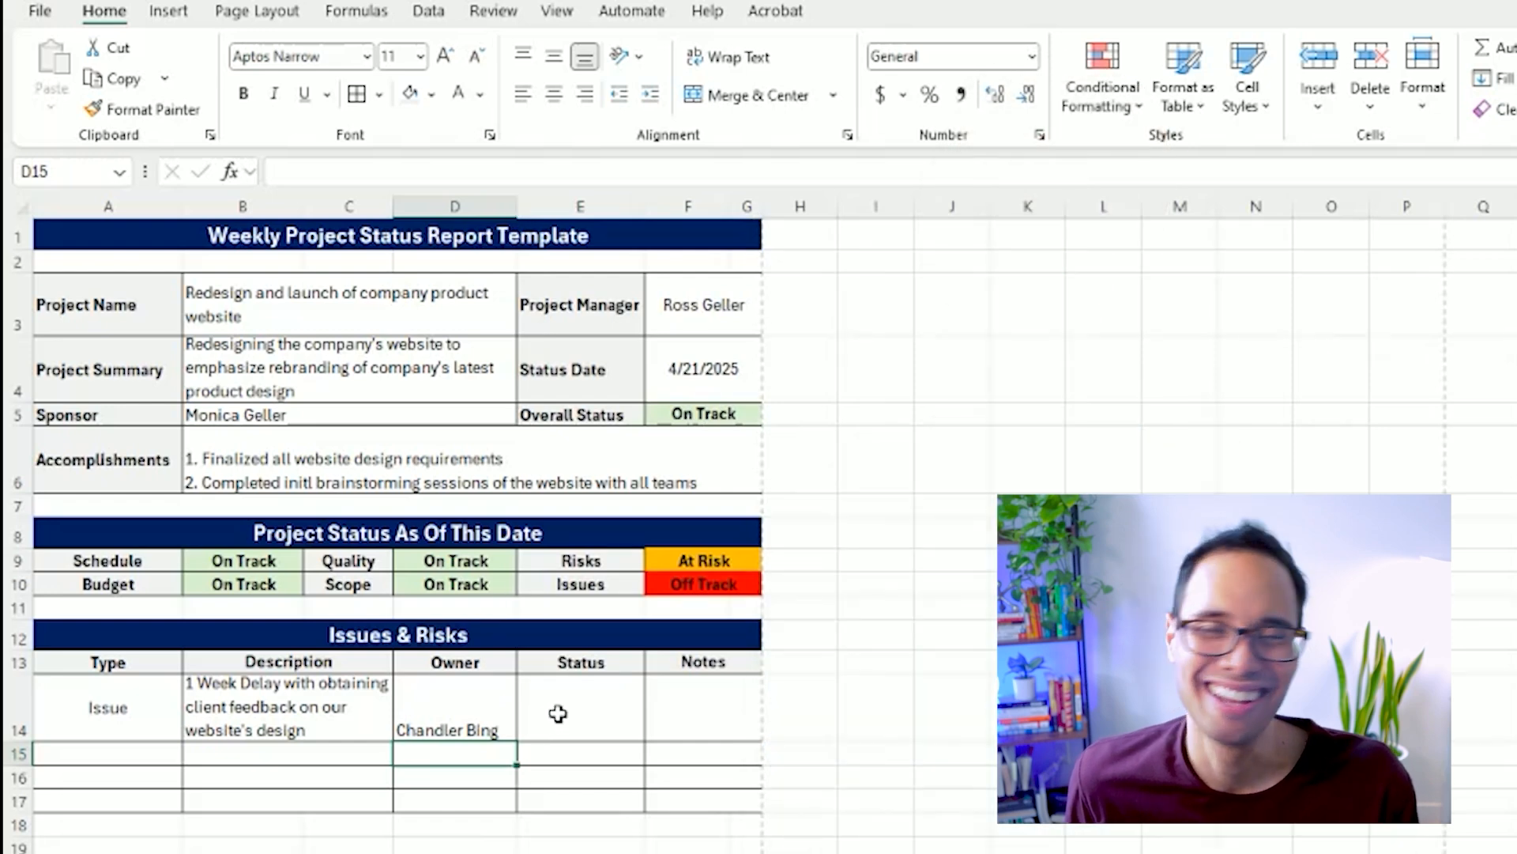
# Enter "Off Track" as the status in E14 and format it bold, centered both ways, with a red fill.
pyautogui.click(569, 708)
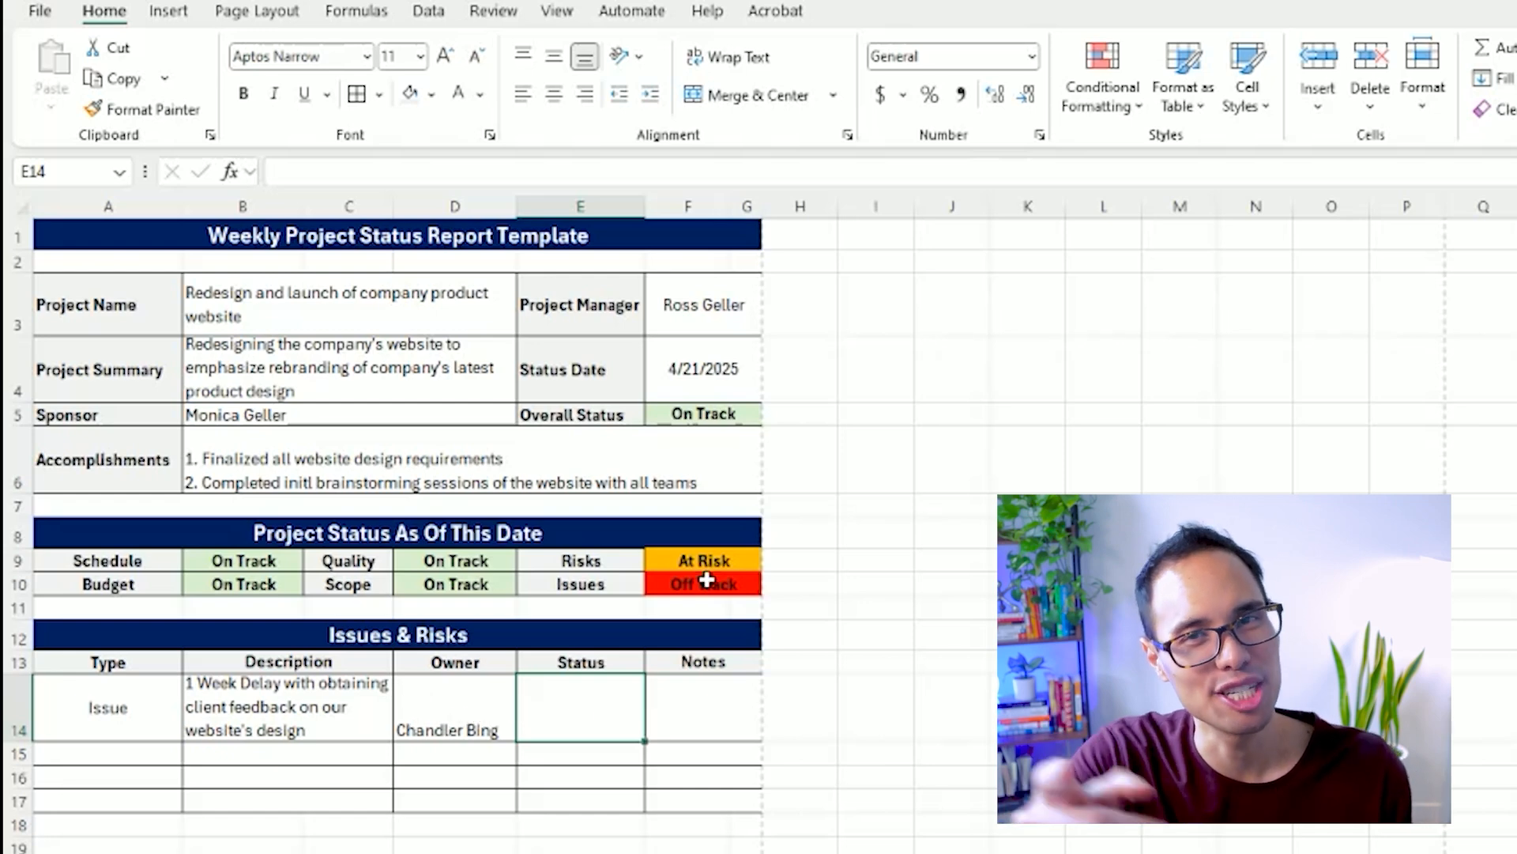
pyautogui.write('O')
pyautogui.press('Return')
pyautogui.click(583, 708)
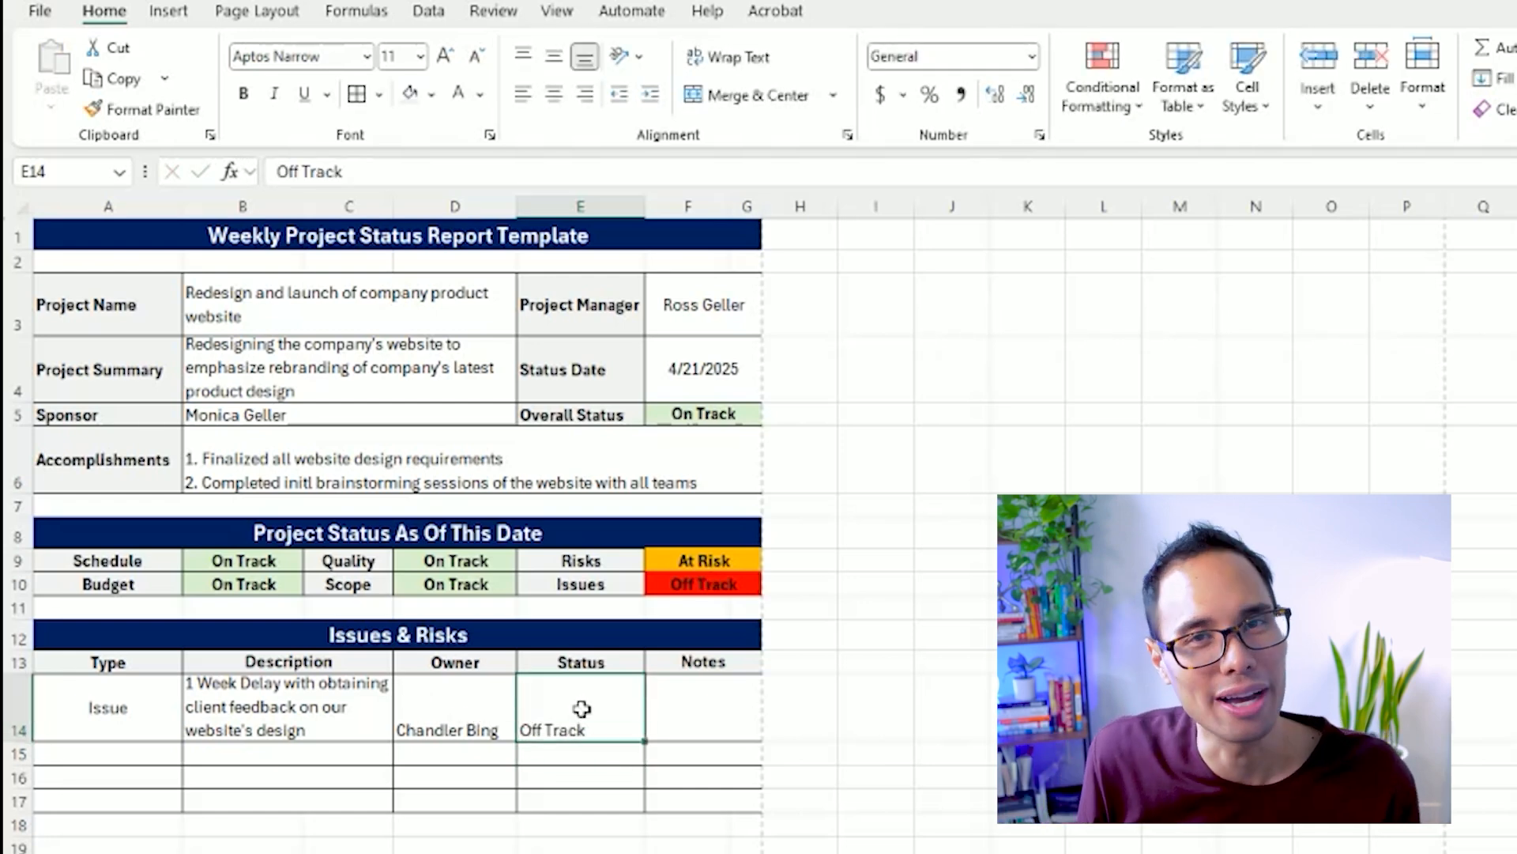
pyautogui.hotkey('ctrl', 'b')
pyautogui.click(555, 94)
pyautogui.click(555, 60)
pyautogui.click(434, 95)
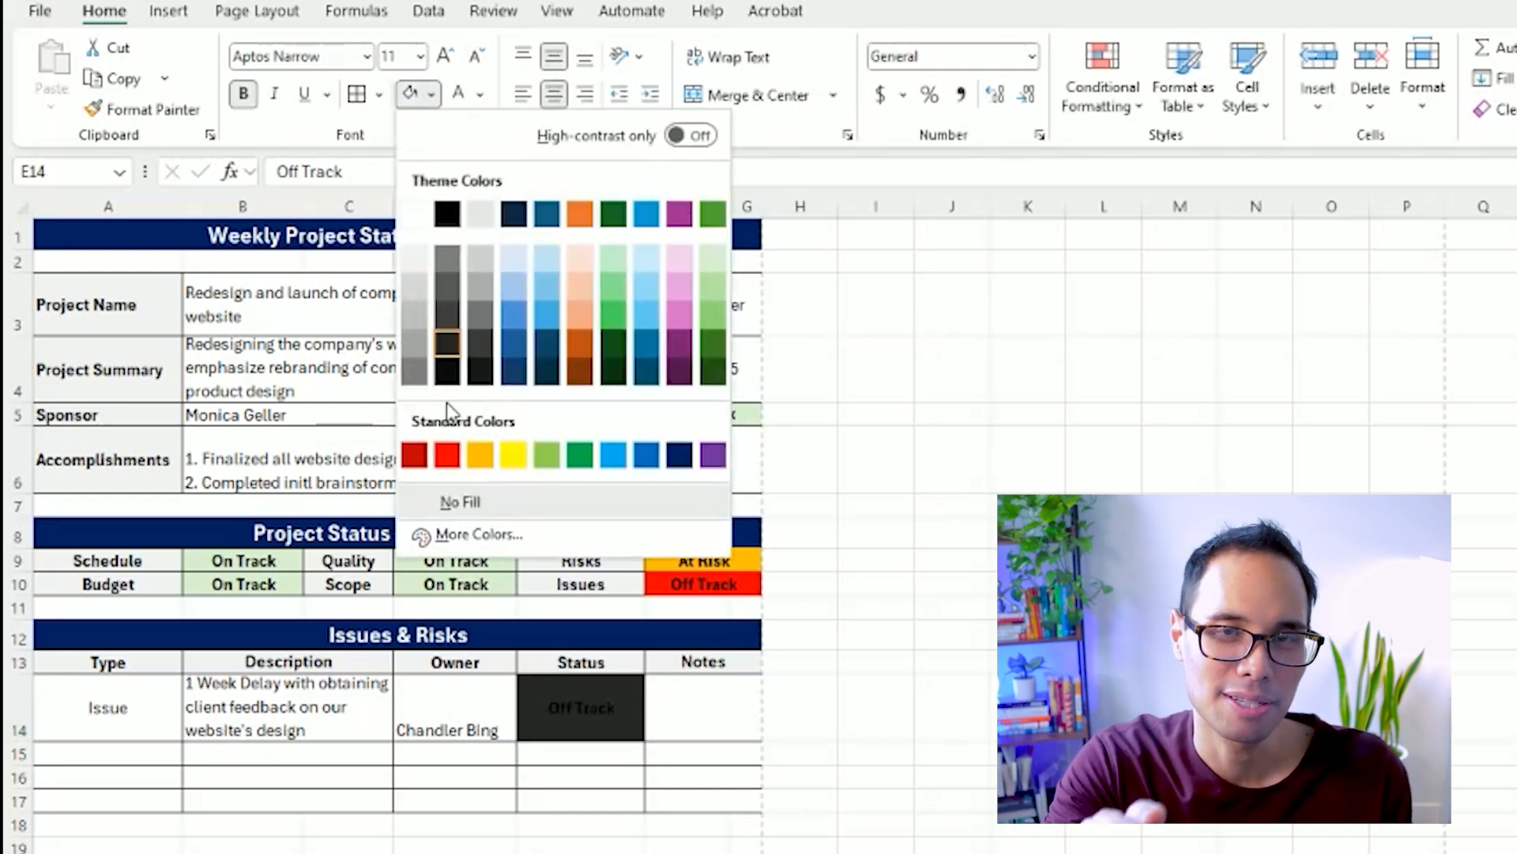
pyautogui.click(440, 448)
# Enter the note "Need to follow-up with client to obtain feedback by Friday" in F14 and wrap its text.
pyautogui.click(734, 709)
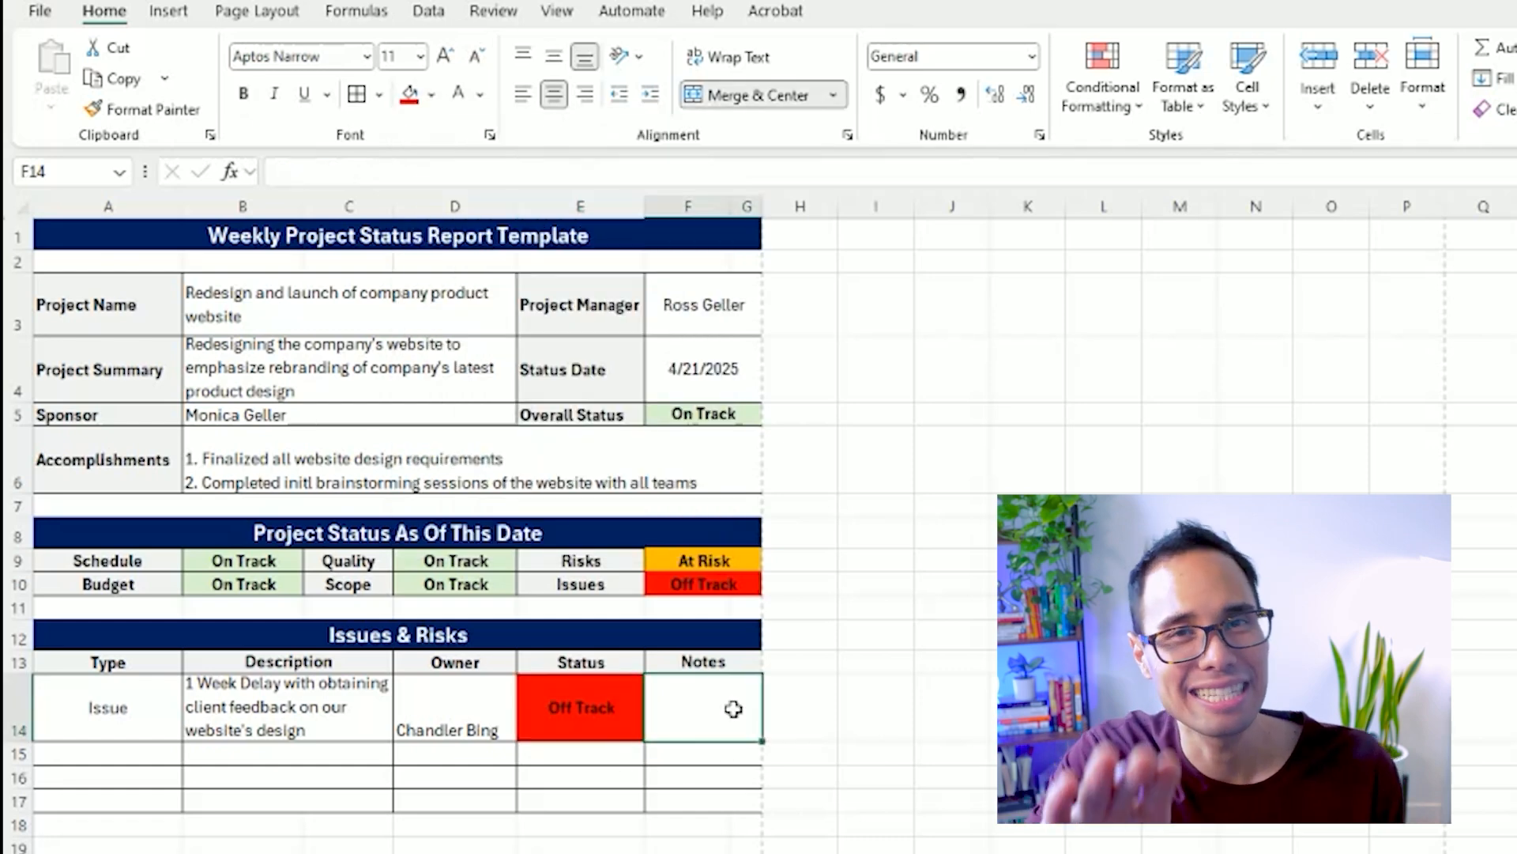
pyautogui.write('Need to follow-u')
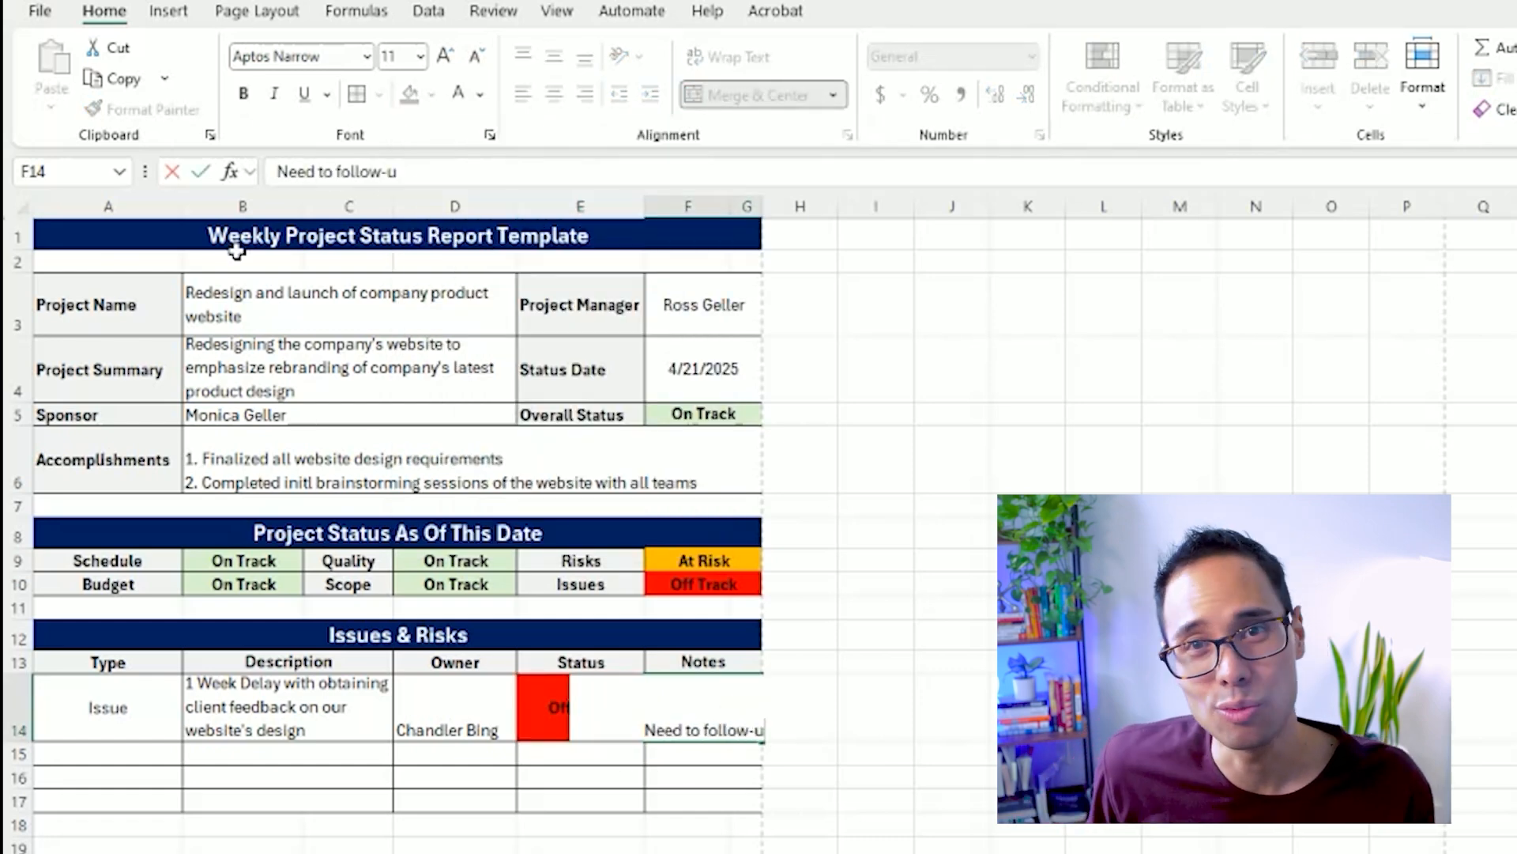
pyautogui.write('p with client to obtain feedback by Fr')
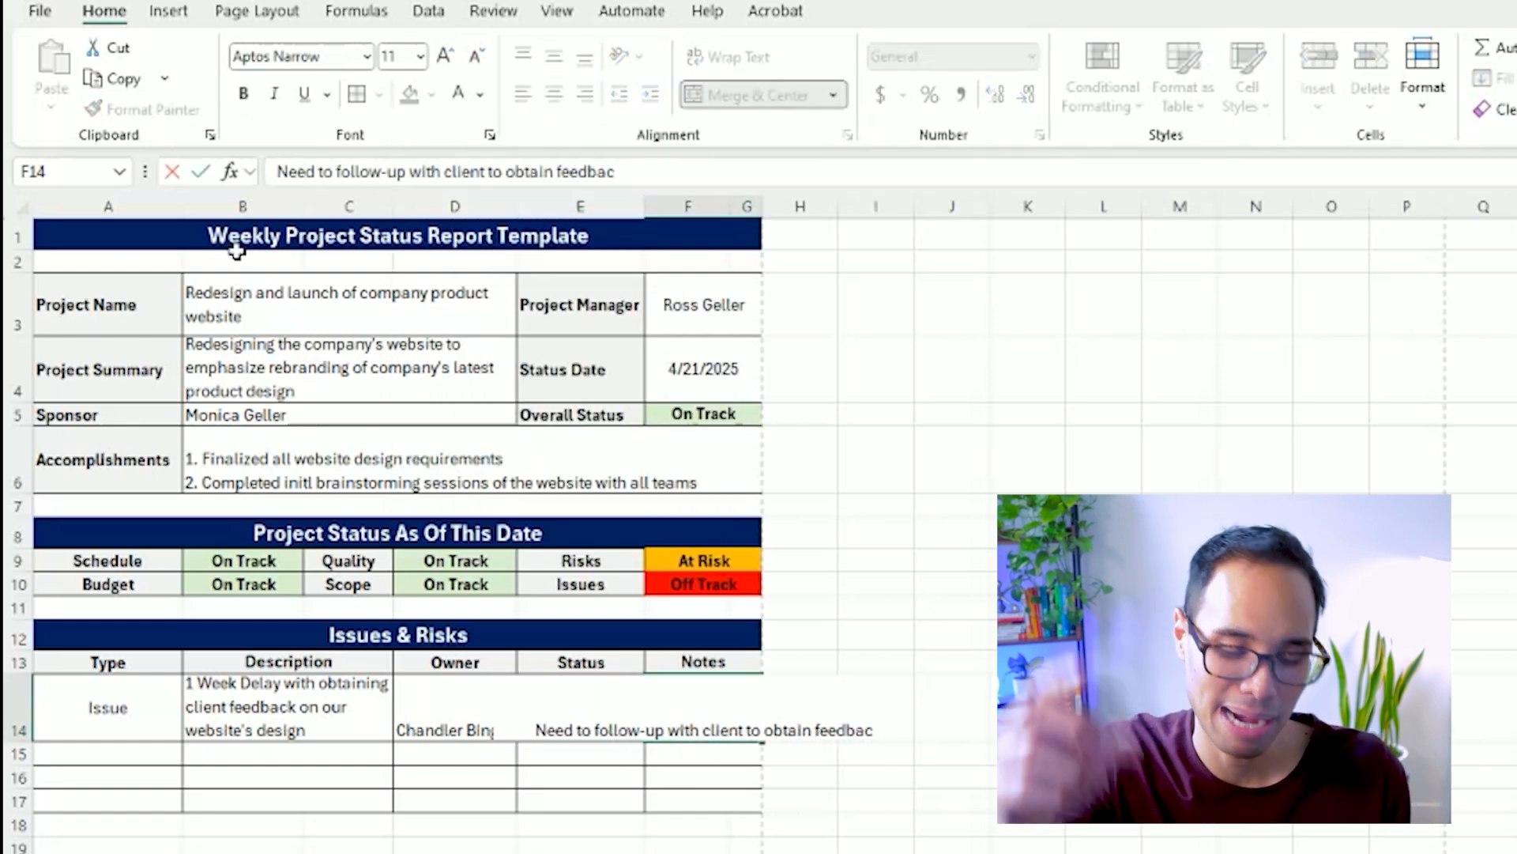
pyautogui.press('Return')
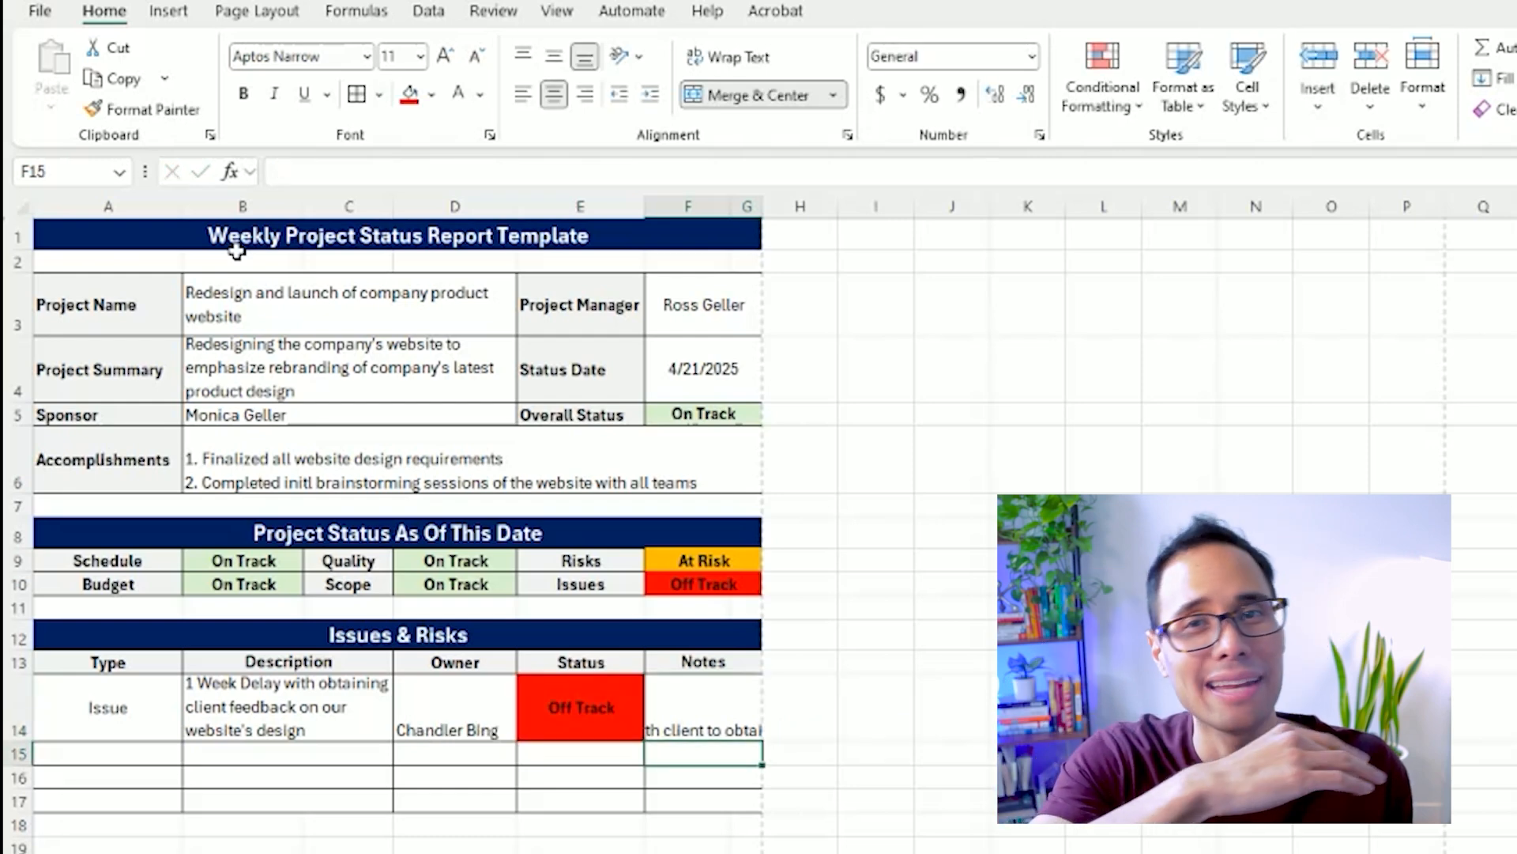
pyautogui.press('Up')
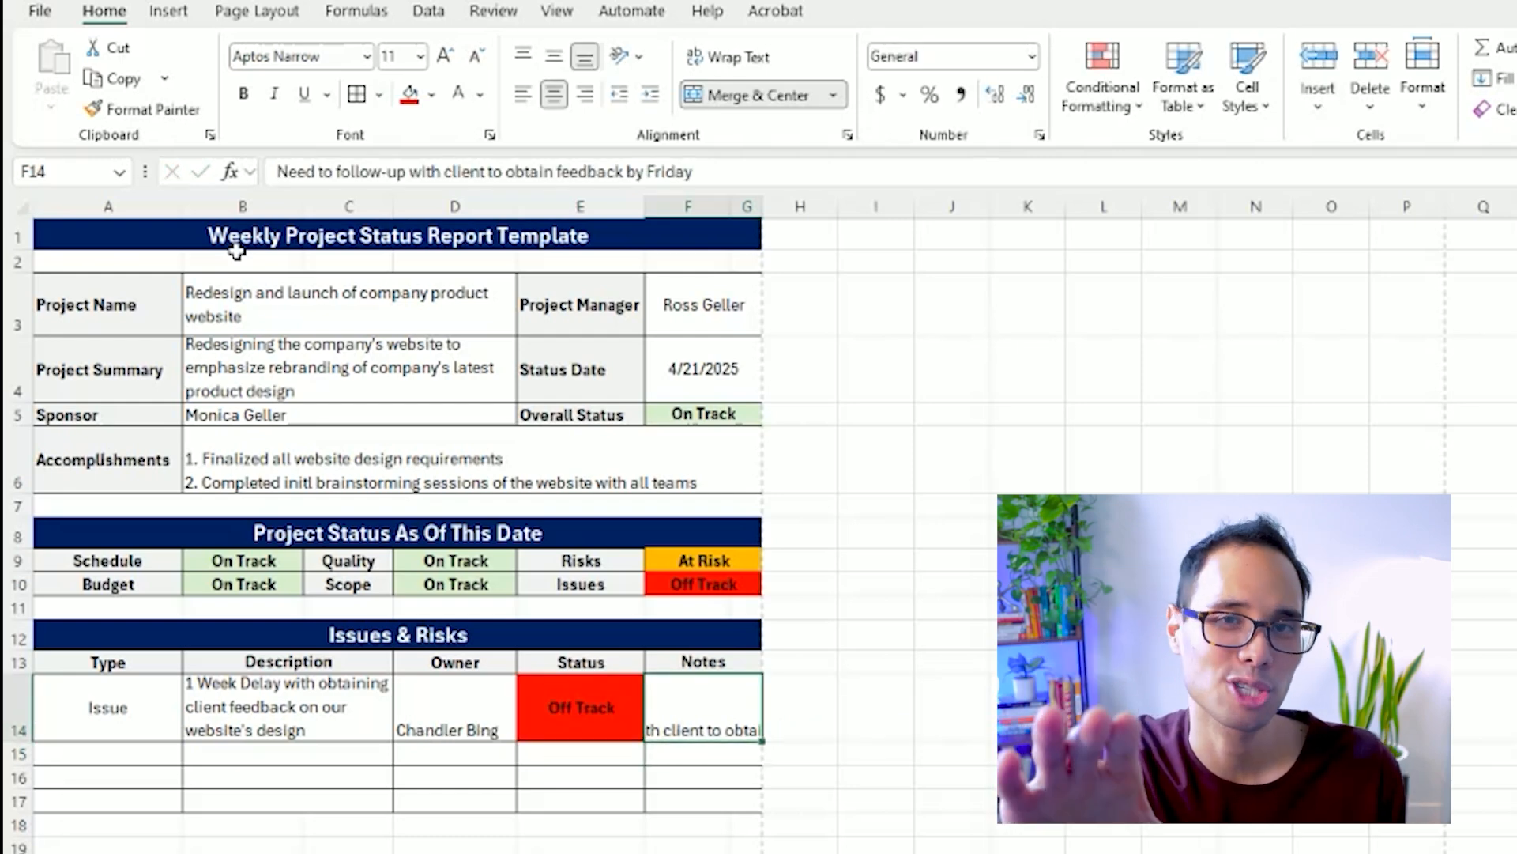
pyautogui.click(746, 57)
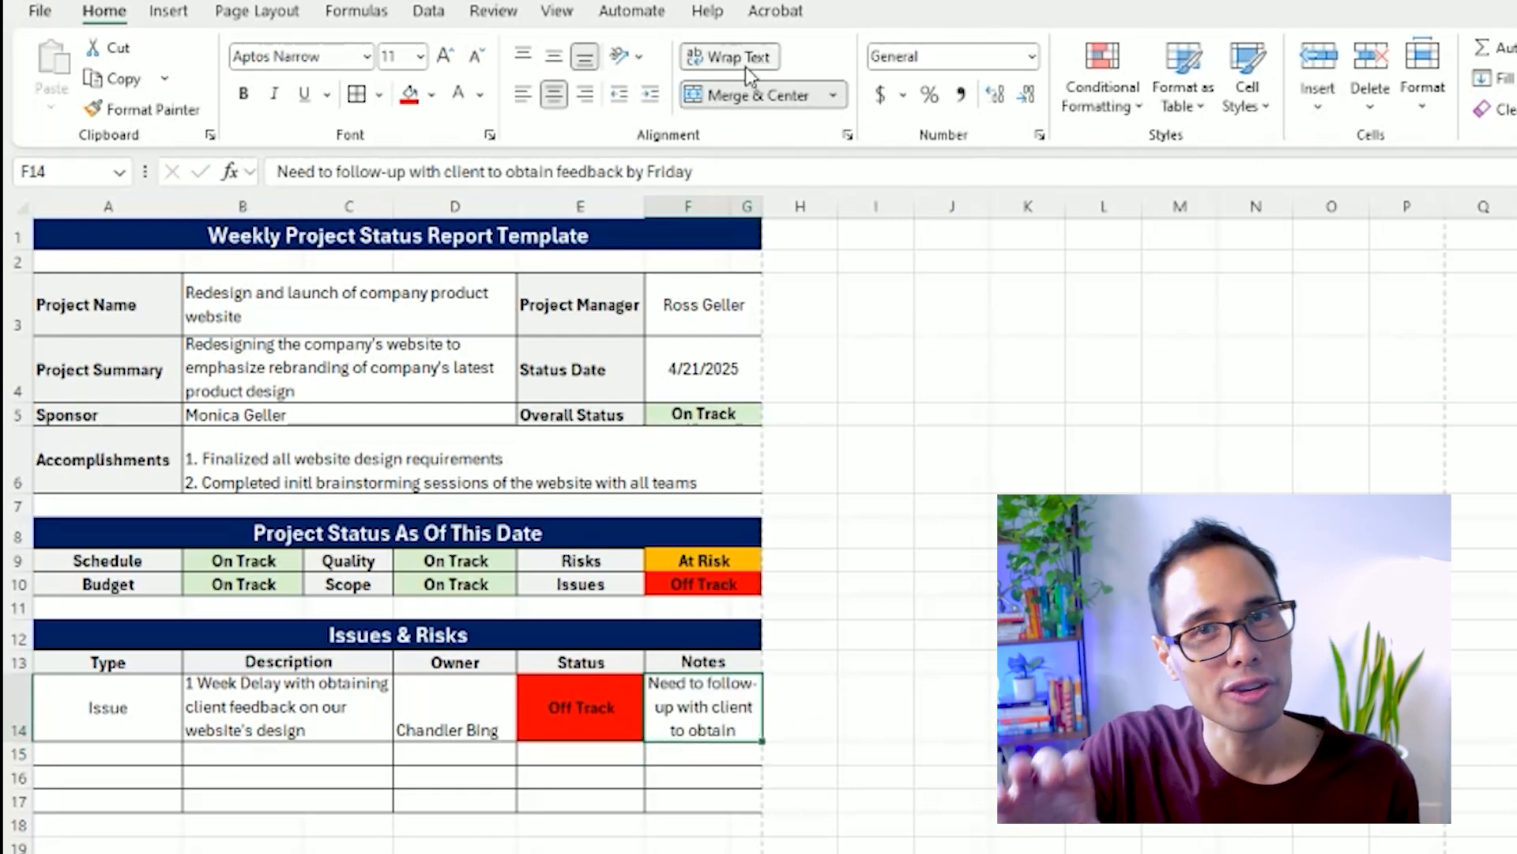
# Narrow column E and widen column G so the wrapped note in F14 fits its row.
pyautogui.moveTo(643, 206); pyautogui.dragTo(633, 206)
pyautogui.click(573, 286)
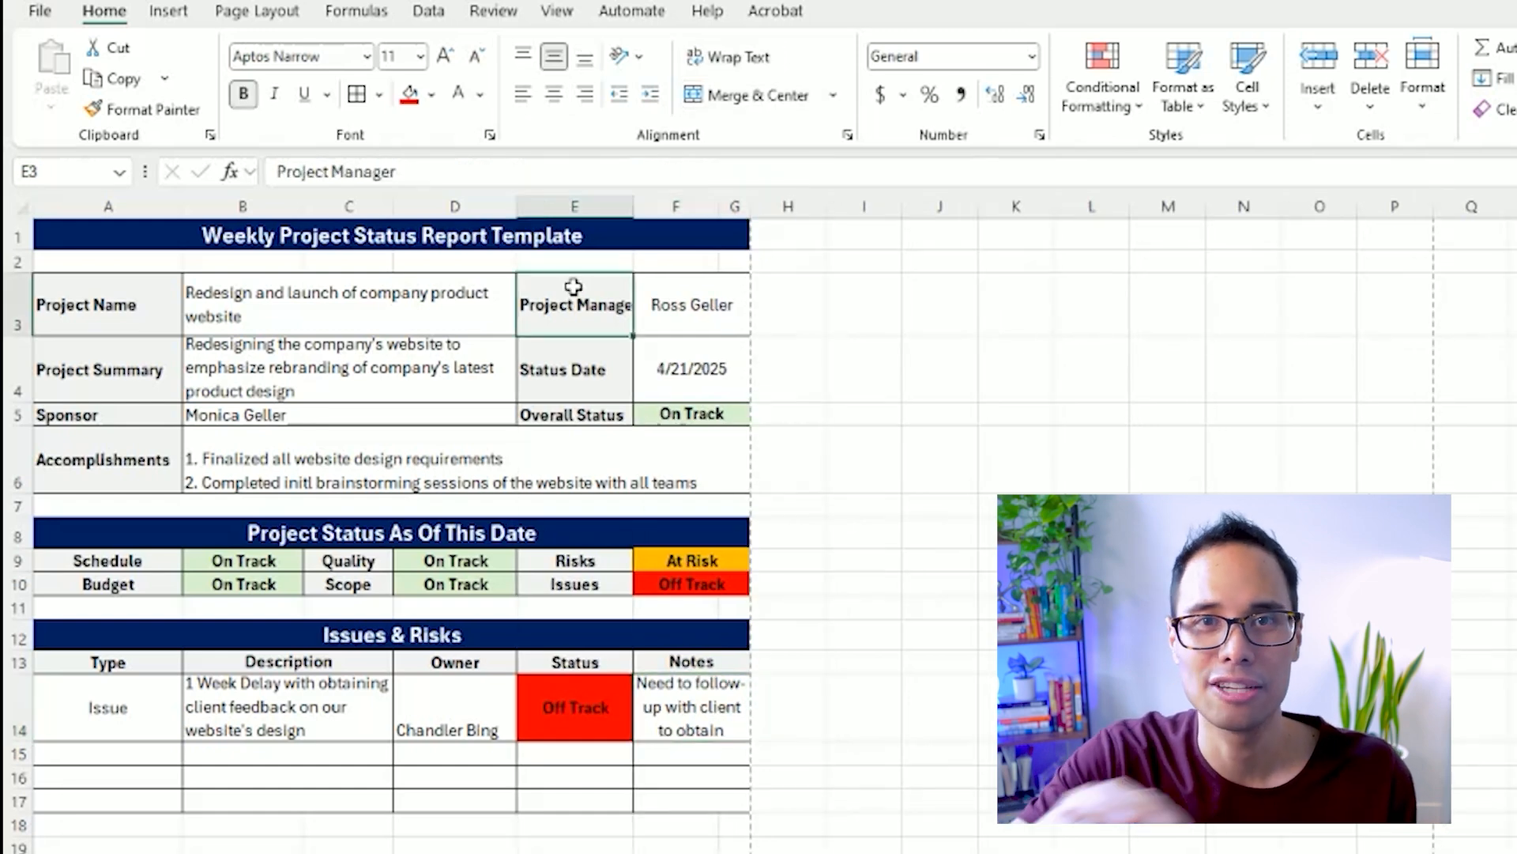
pyautogui.moveTo(751, 206); pyautogui.dragTo(799, 213)
# Wrap the text in column D and adjust the widths of columns D and G around the two-line owner name.
pyautogui.moveTo(523, 203); pyautogui.dragTo(494, 206)
pyautogui.click(466, 206)
pyautogui.click(757, 58)
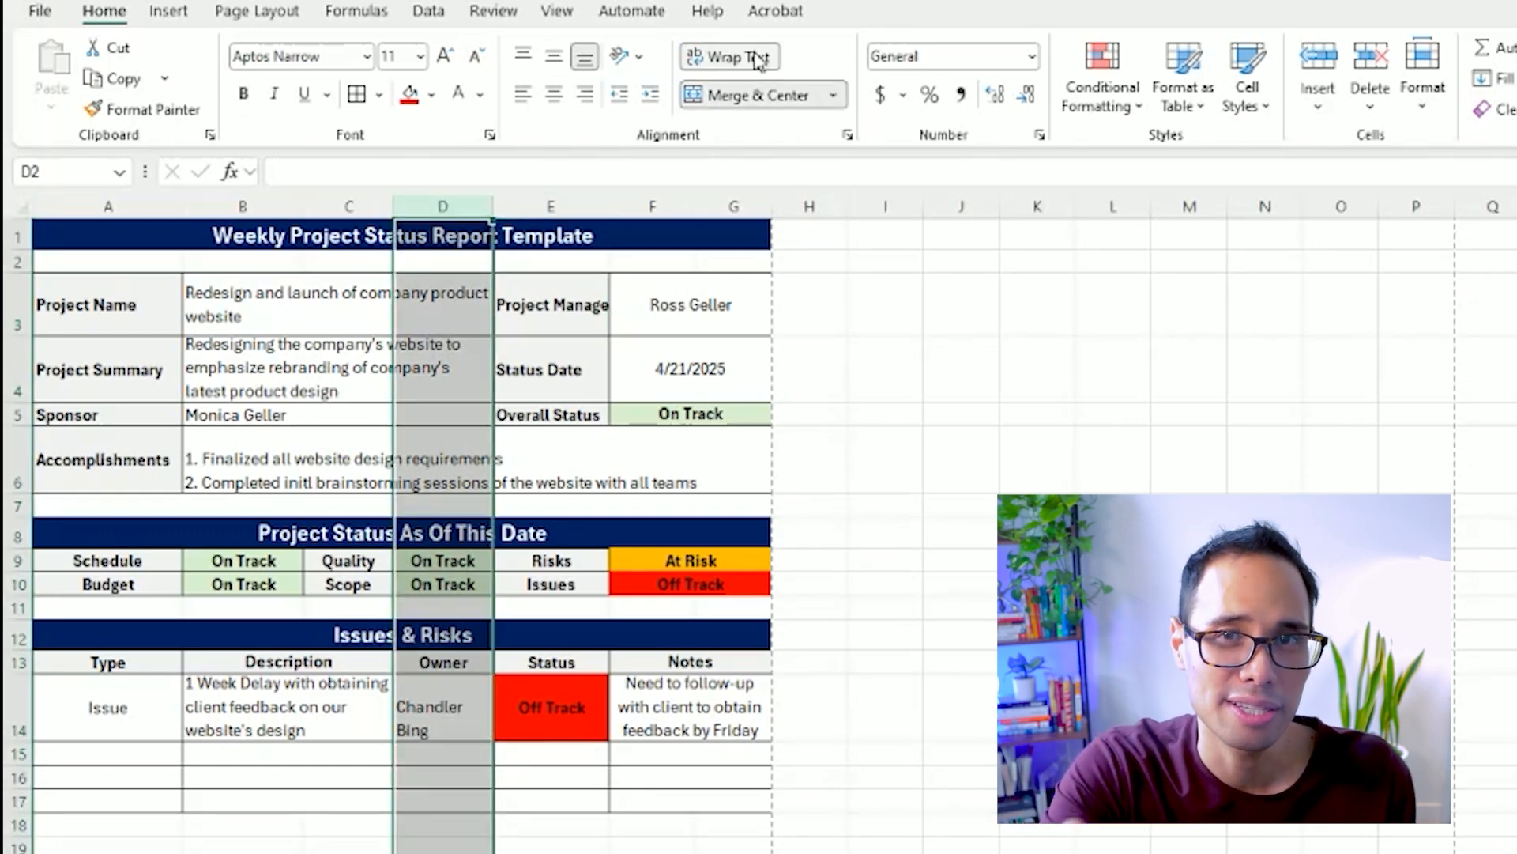
pyautogui.moveTo(493, 204); pyautogui.dragTo(473, 204)
pyautogui.moveTo(752, 206); pyautogui.dragTo(772, 207)
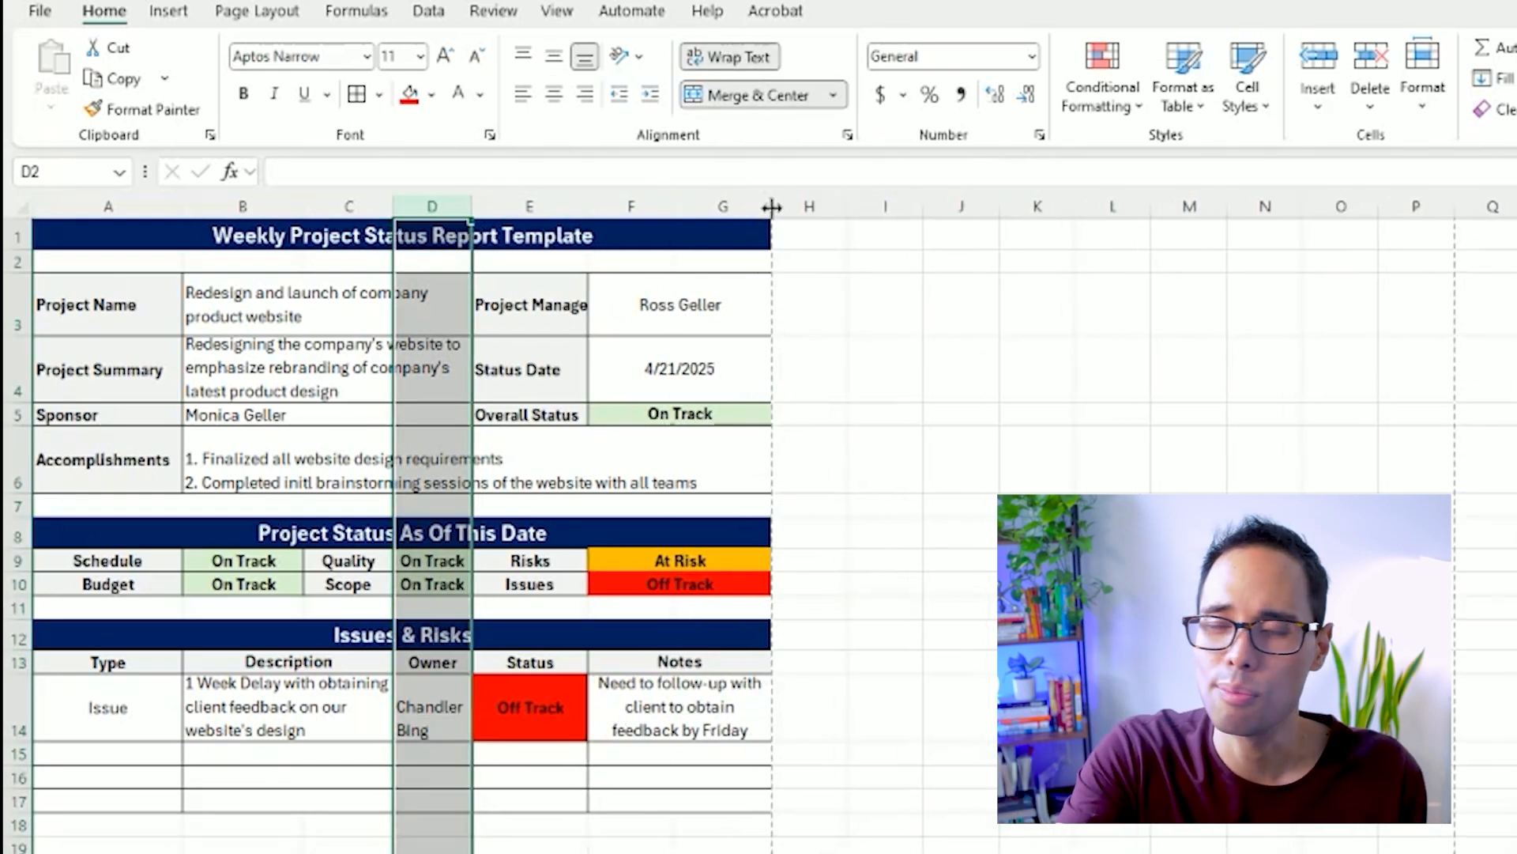
pyautogui.click(577, 720)
pyautogui.moveTo(472, 204); pyautogui.dragTo(490, 204)
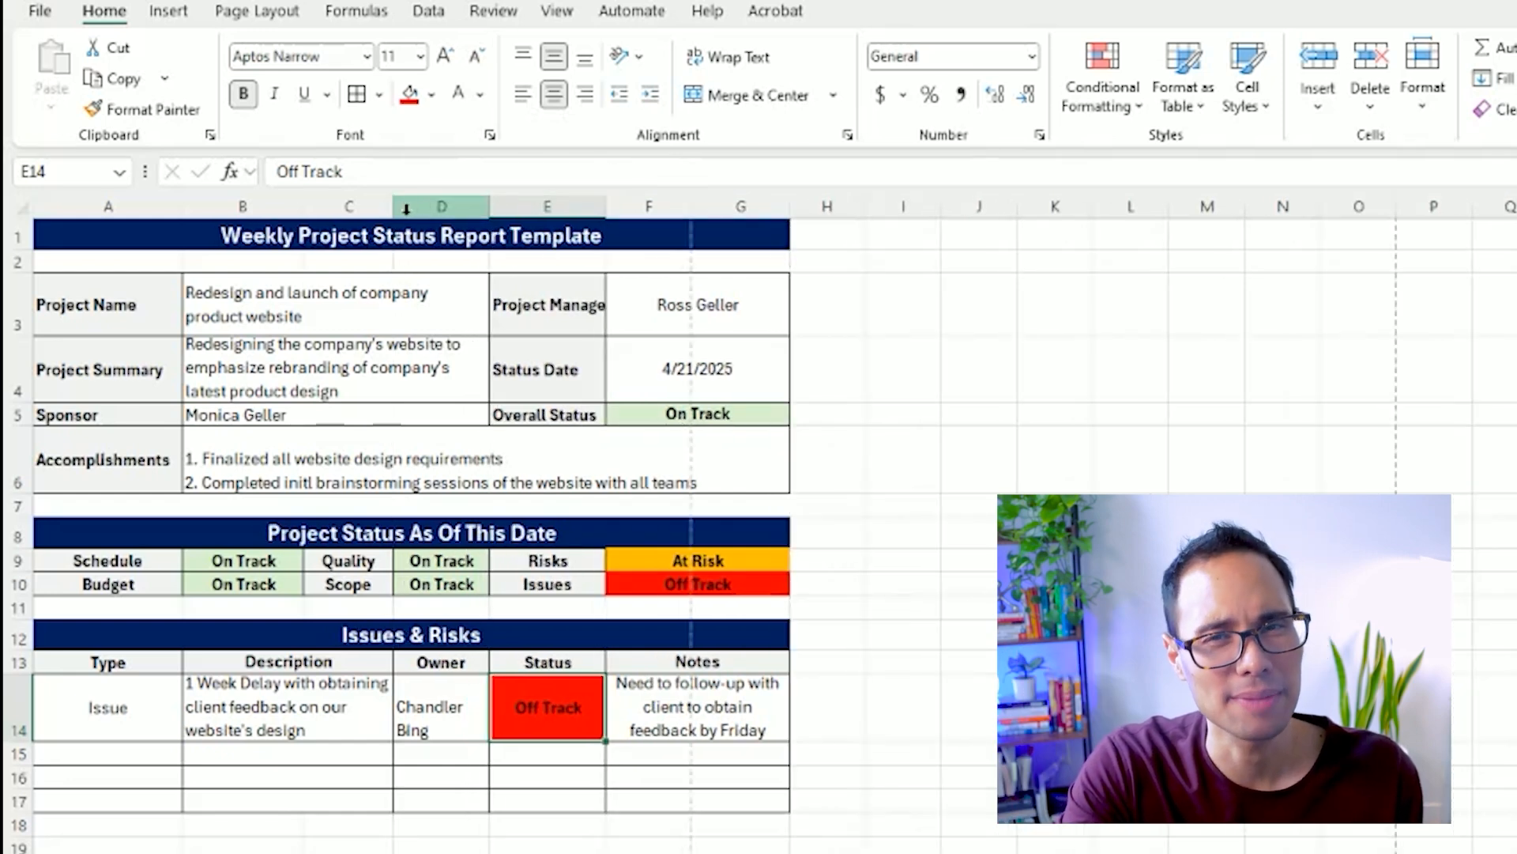
# Fine-tune the widths of columns A to C, keeping the issue description on three lines.
pyautogui.moveTo(393, 207); pyautogui.dragTo(400, 207)
pyautogui.moveTo(182, 206); pyautogui.dragTo(179, 206)
pyautogui.moveTo(398, 212)
pyautogui.mouseDown()
pyautogui.moveTo(415, 206)
pyautogui.moveTo(383, 206)
pyautogui.mouseUp()
pyautogui.click(400, 203)
pyautogui.click(355, 296)
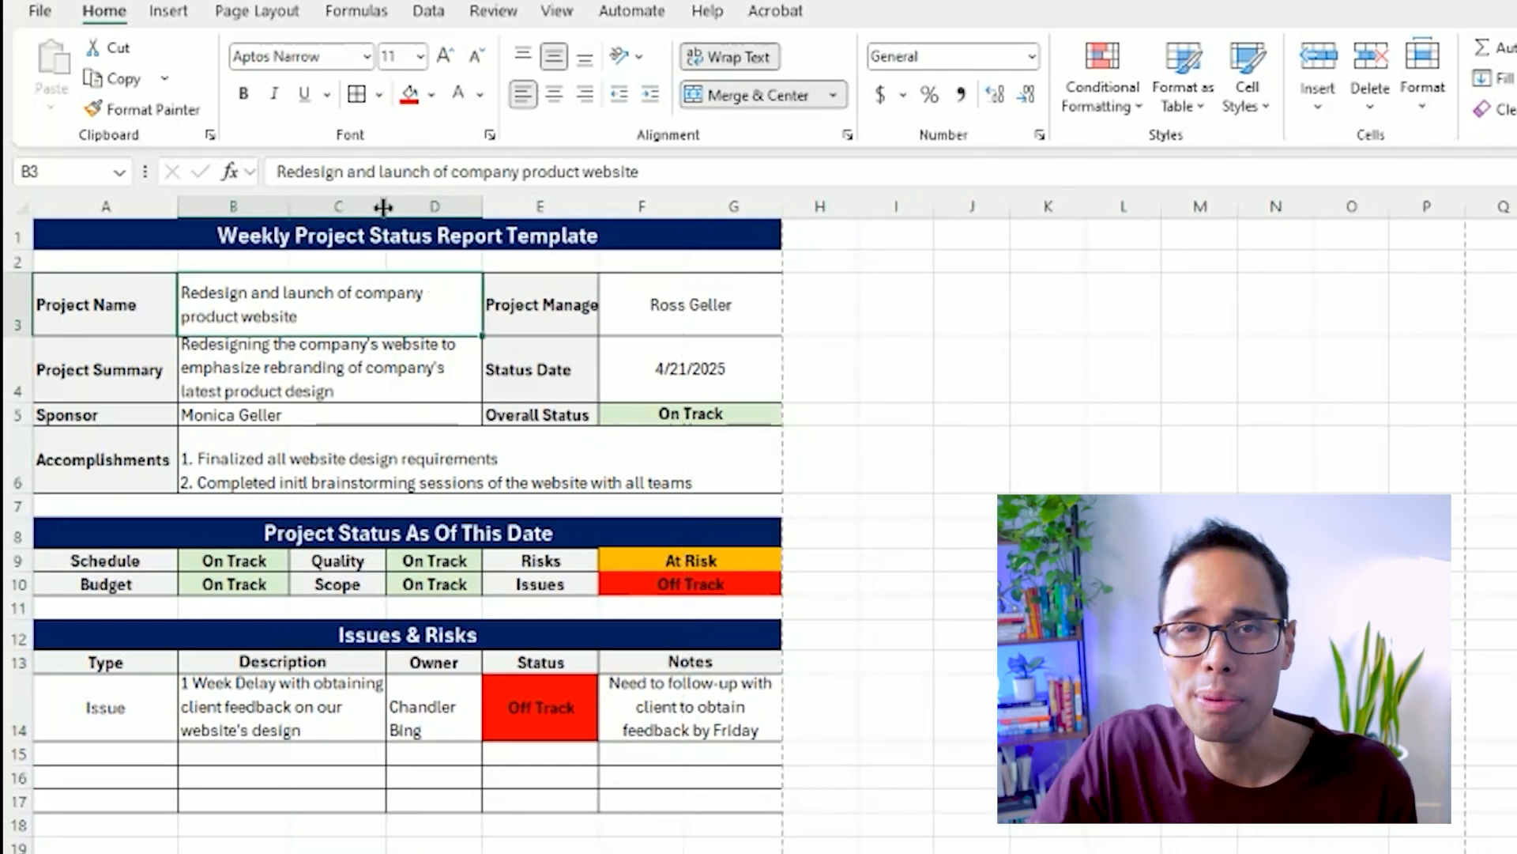
# Enter "Risk" as the type in A15 and "There may not be enough resources to complete mobild testing" as its description in B15.
pyautogui.click(152, 749)
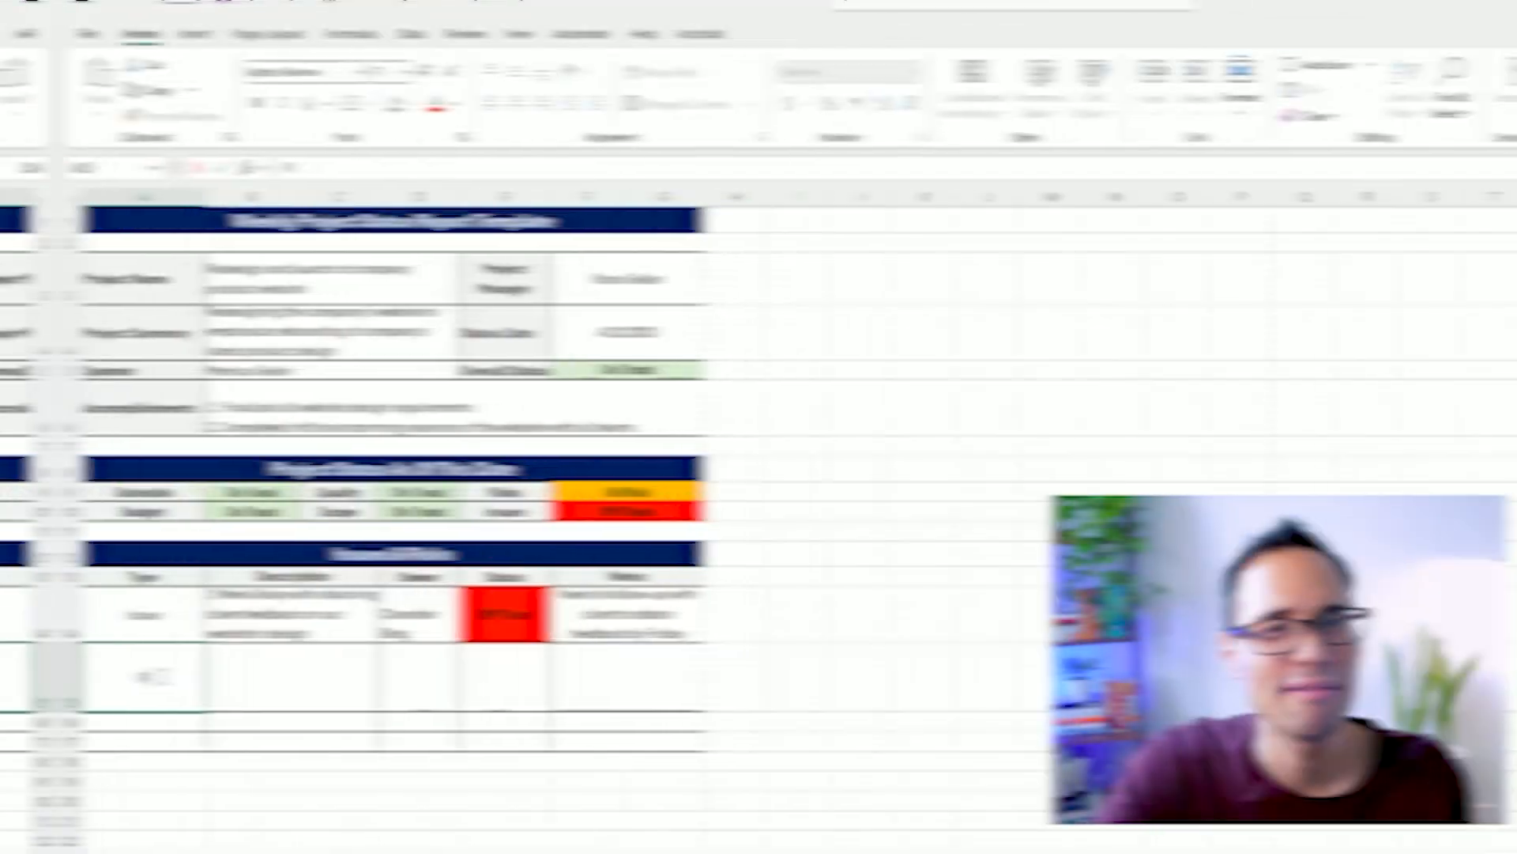
pyautogui.write('Risk')
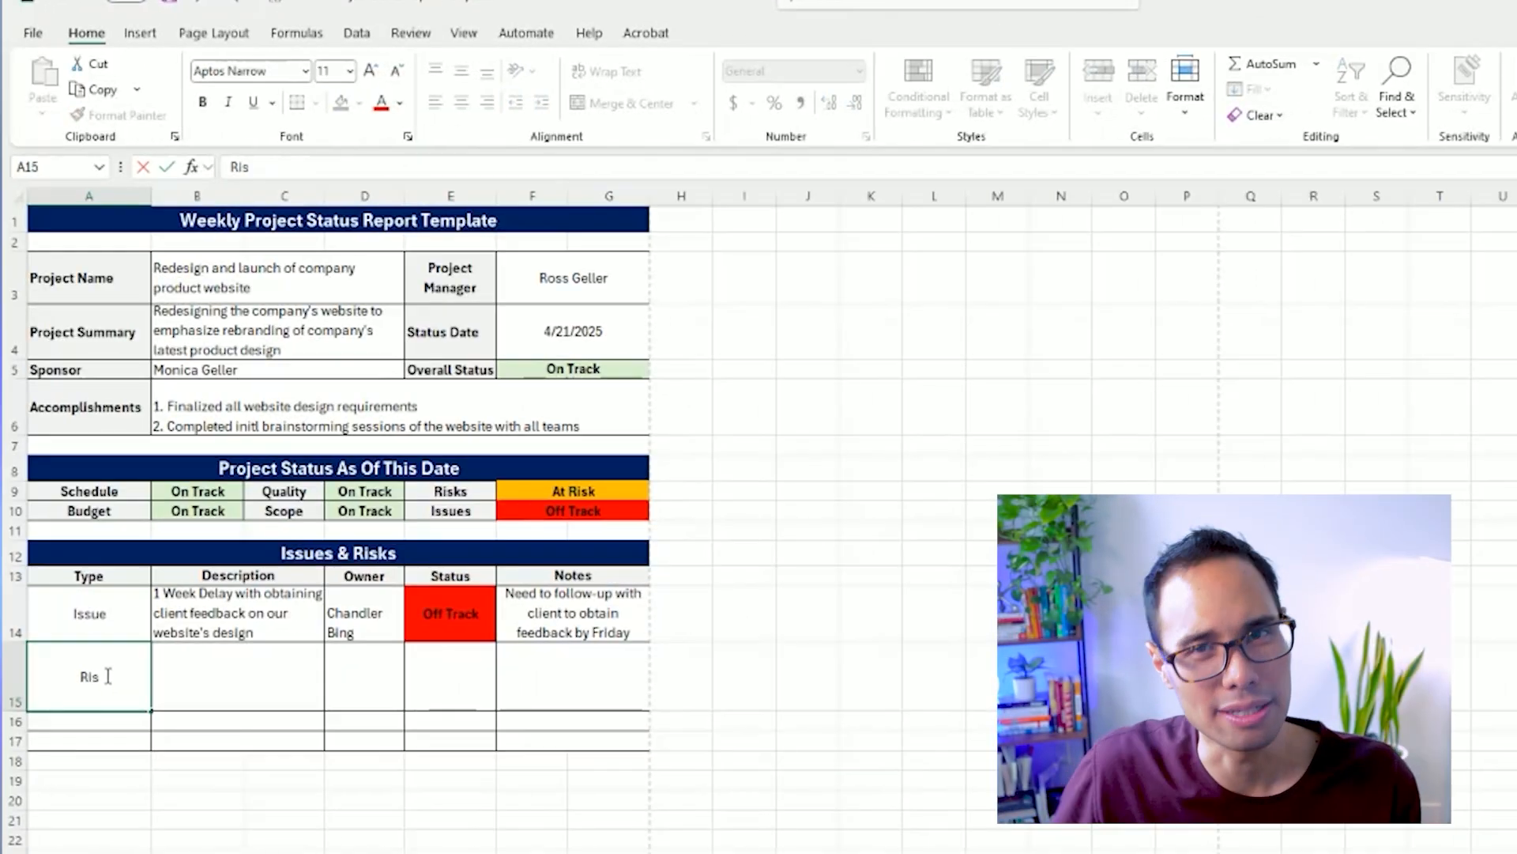
pyautogui.press('Tab')
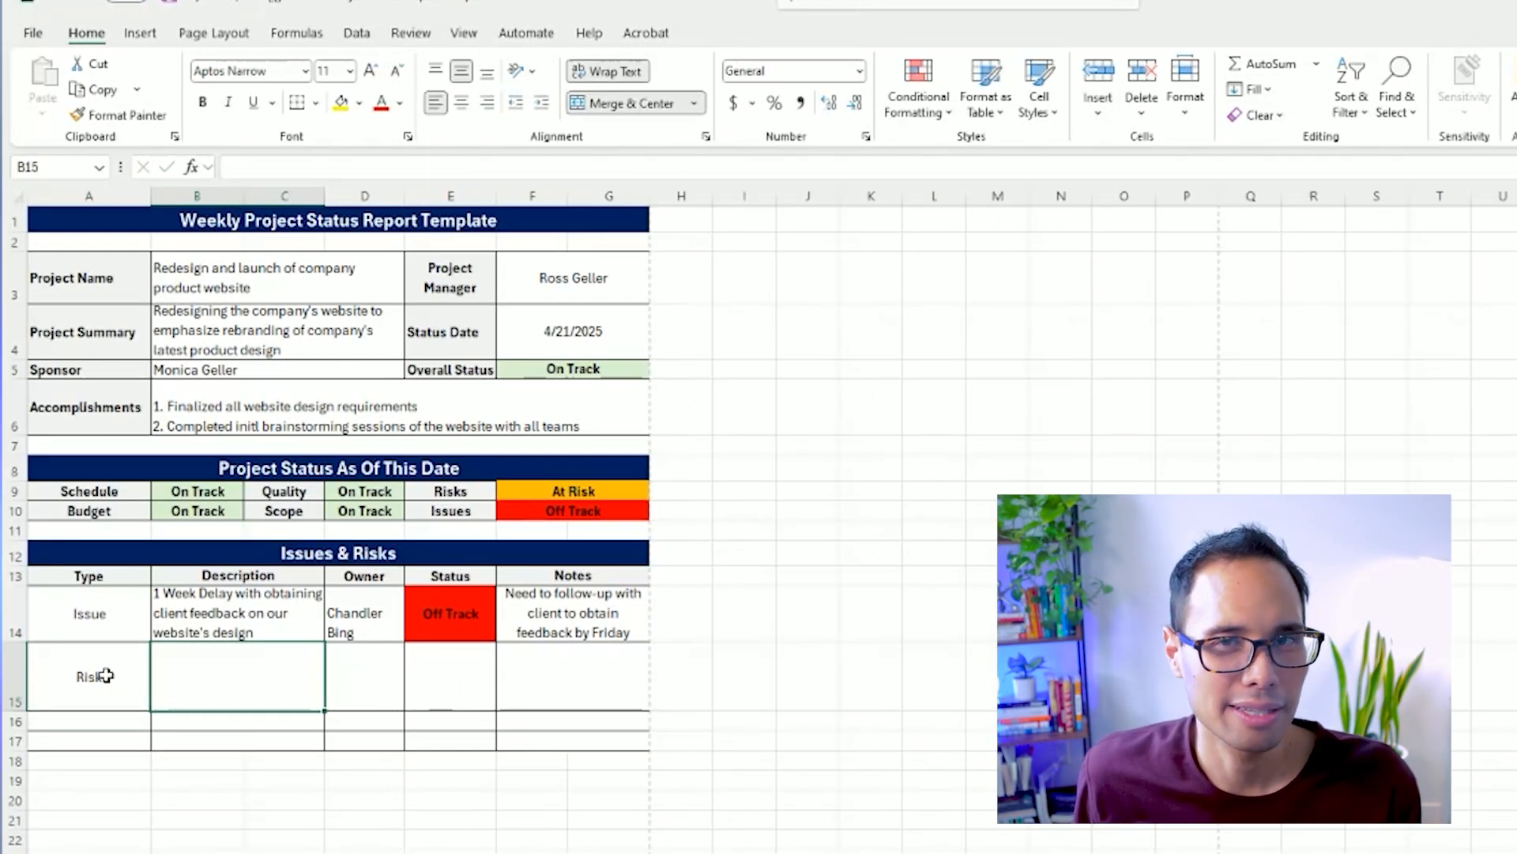
pyautogui.write('There ma')
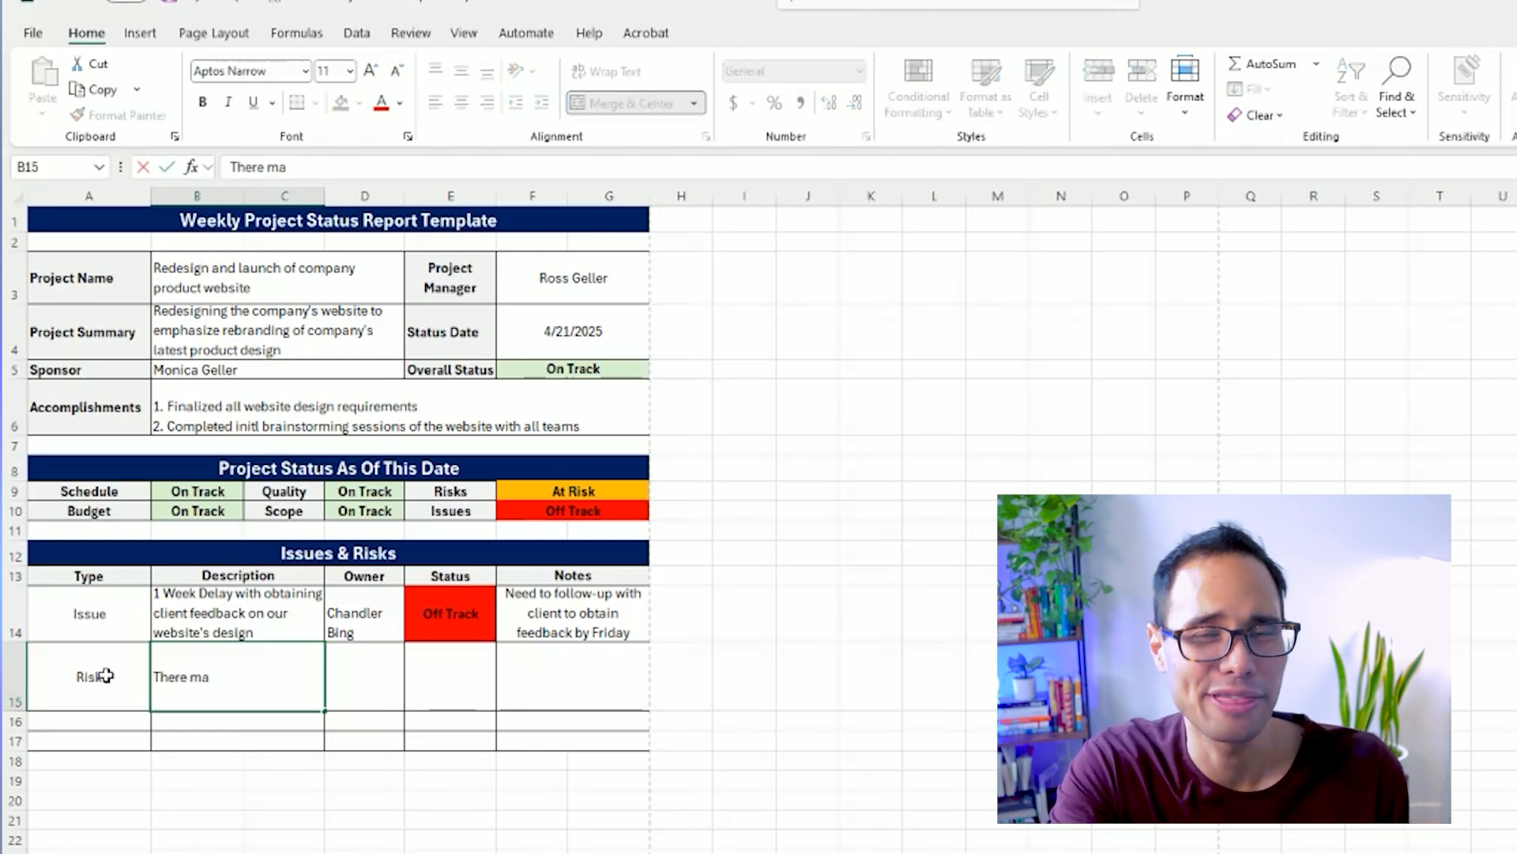
pyautogui.write('y not be enough resour')
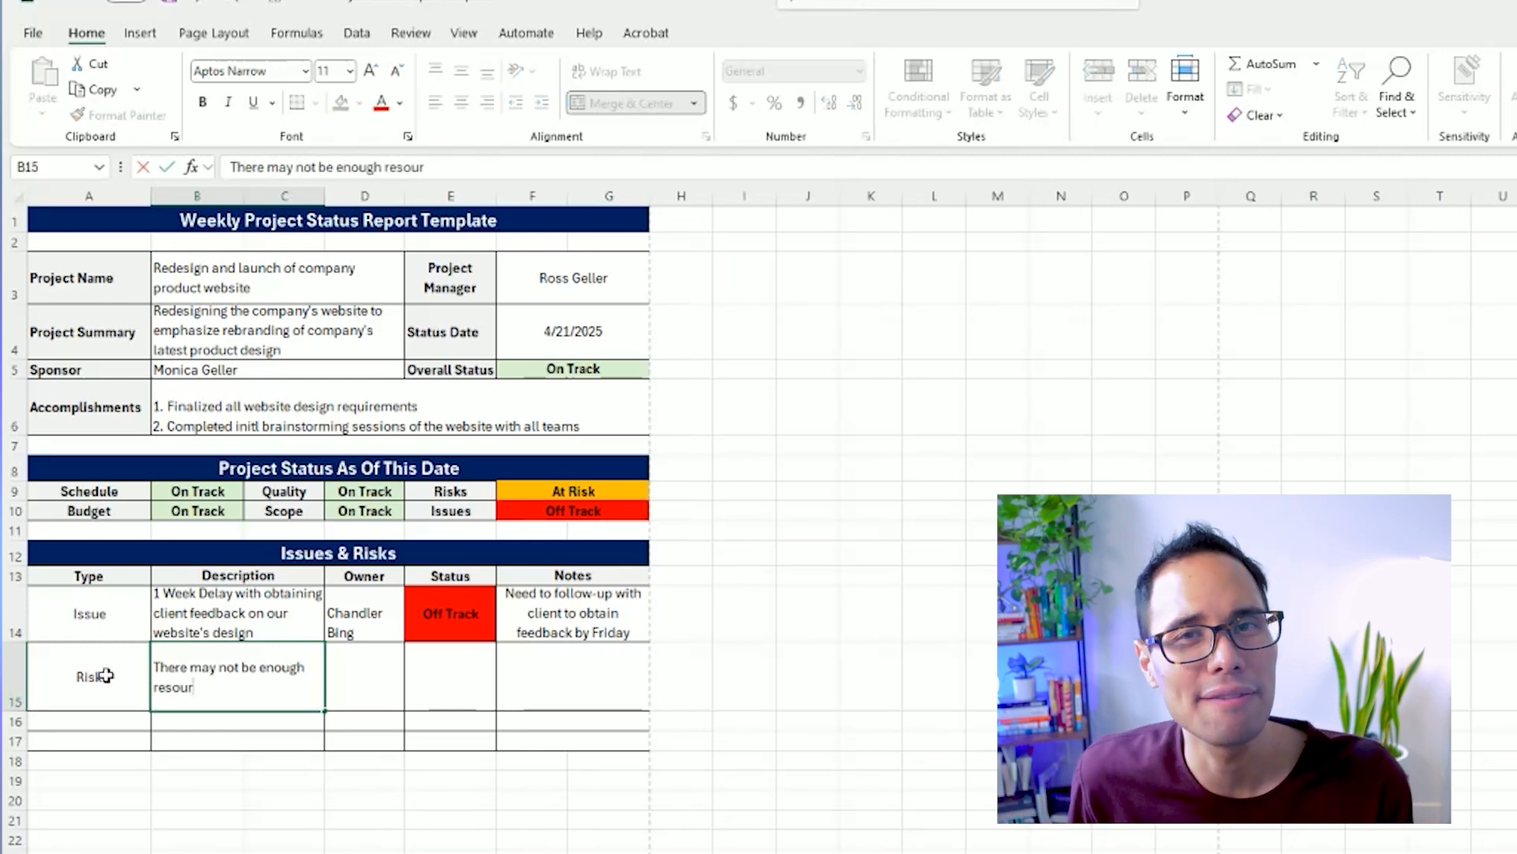
pyautogui.write('ces to complete mobi')
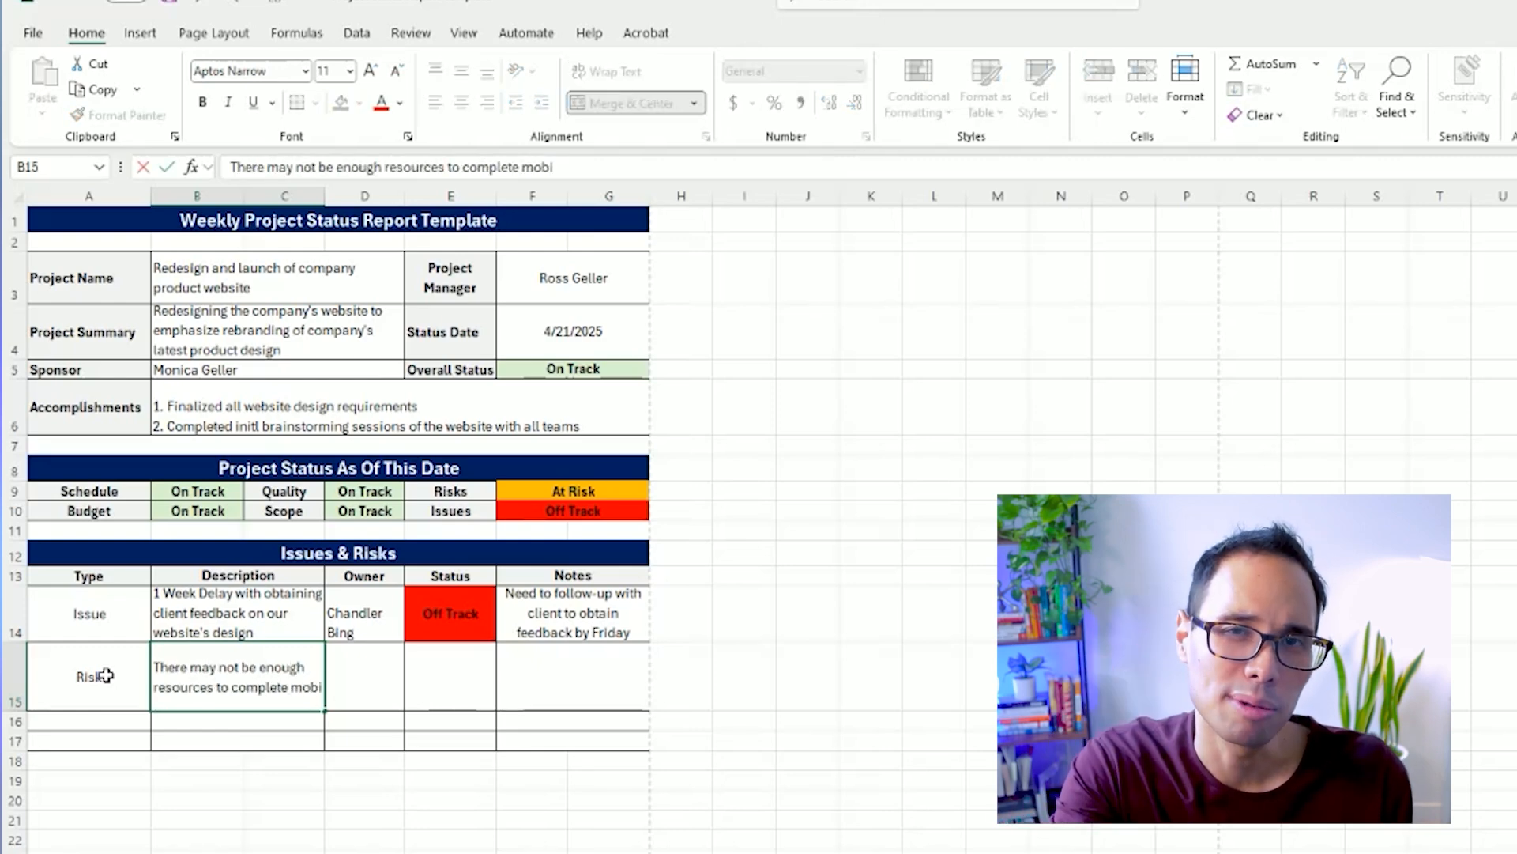
pyautogui.write('ld testing')
pyautogui.press('Tab')
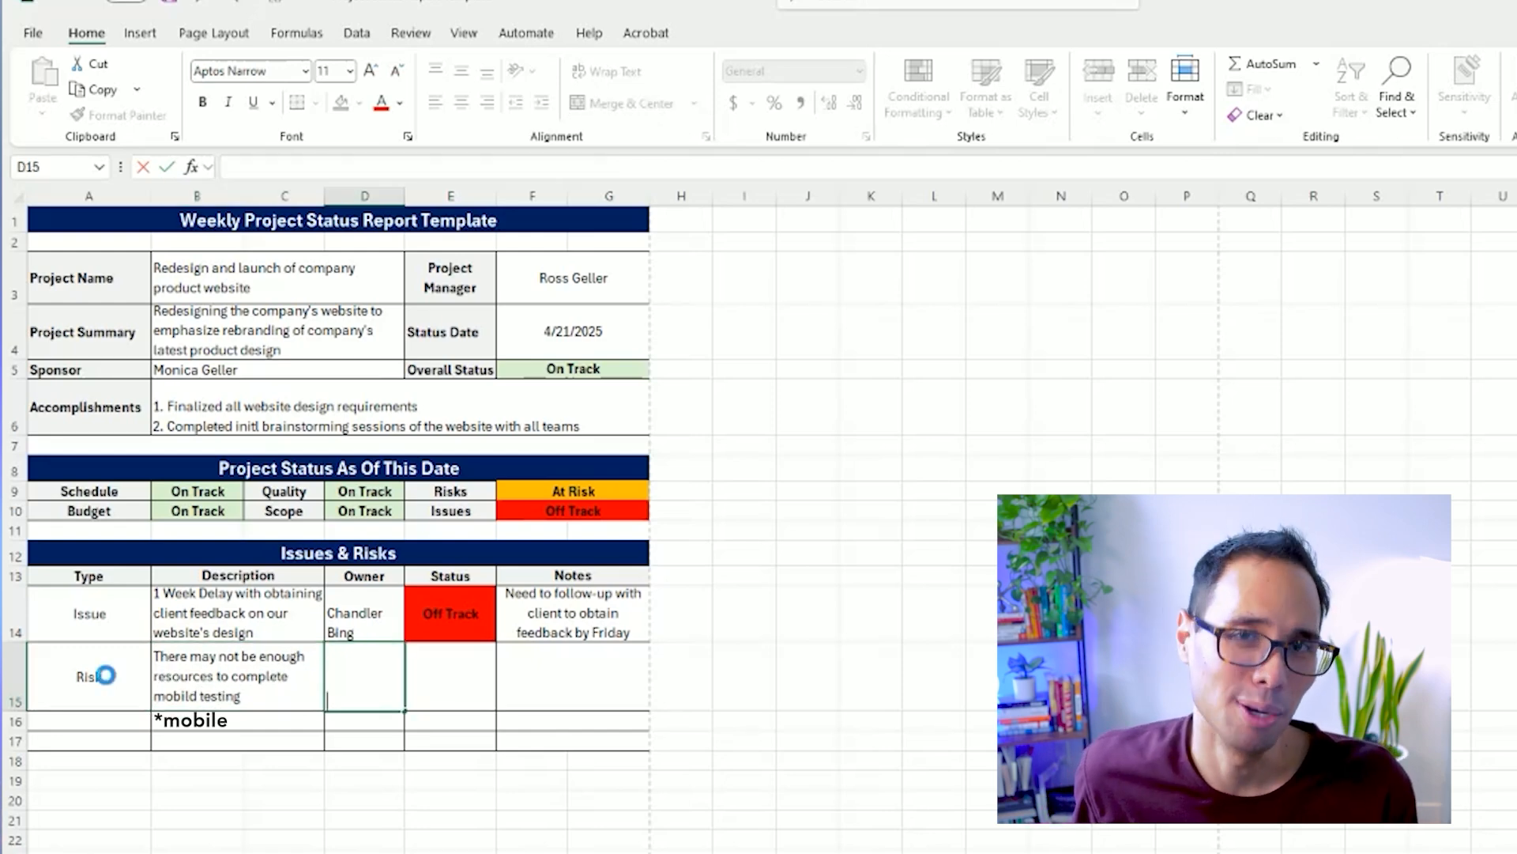
# Copy the owner name from D14 into D15 for the risk entry.
pyautogui.press('Tab')
pyautogui.press('Left')
pyautogui.press('Up')
pyautogui.press('Down')
pyautogui.press('F2')
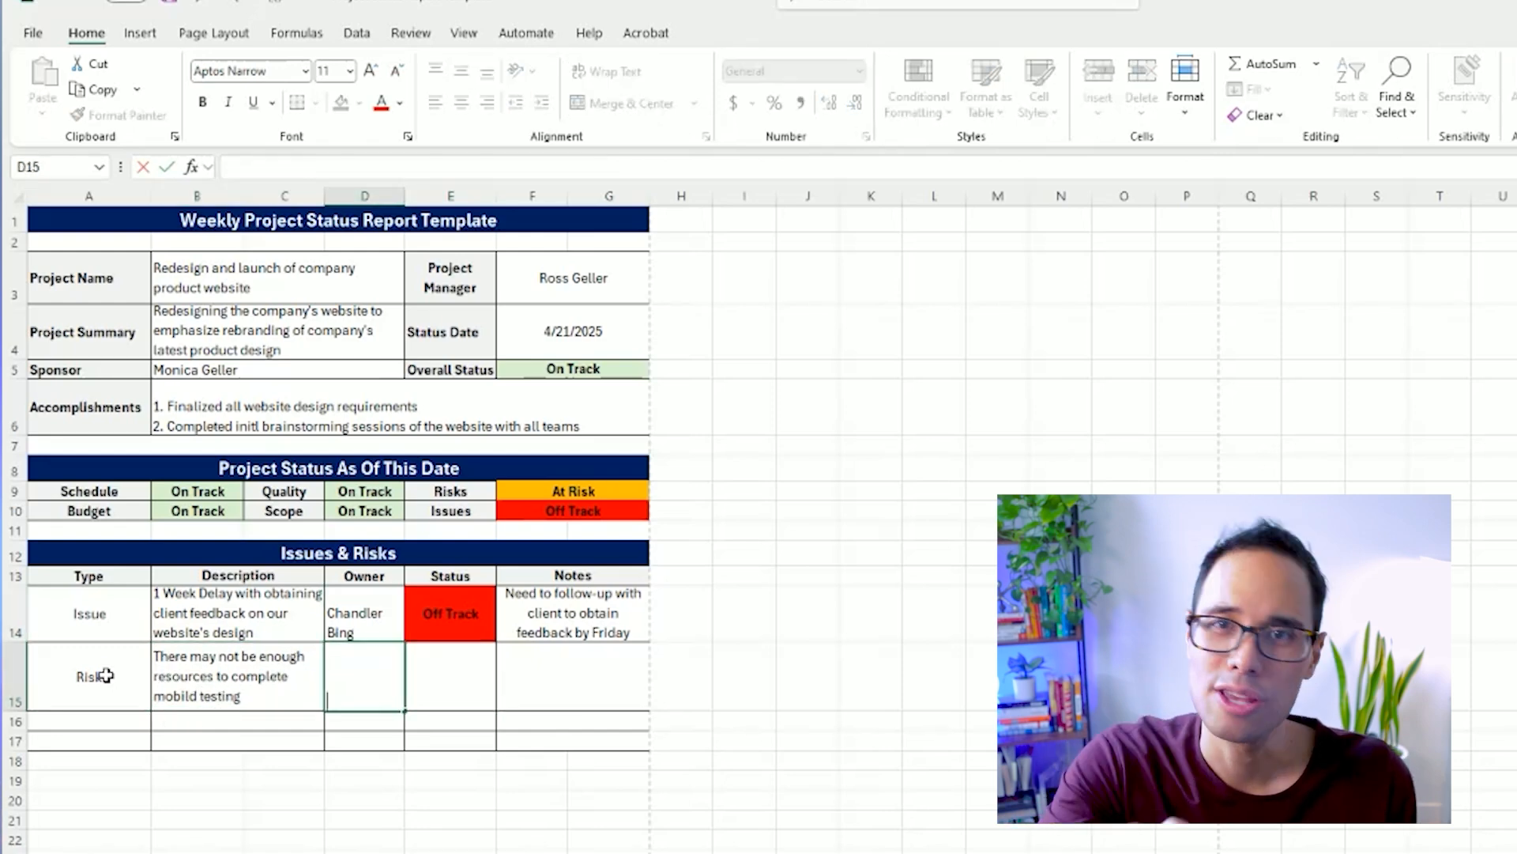
pyautogui.press('Escape')
pyautogui.press('Up')
pyautogui.hotkey('ctrl', 'c')
pyautogui.press('Down')
pyautogui.hotkey('ctrl', 'v')
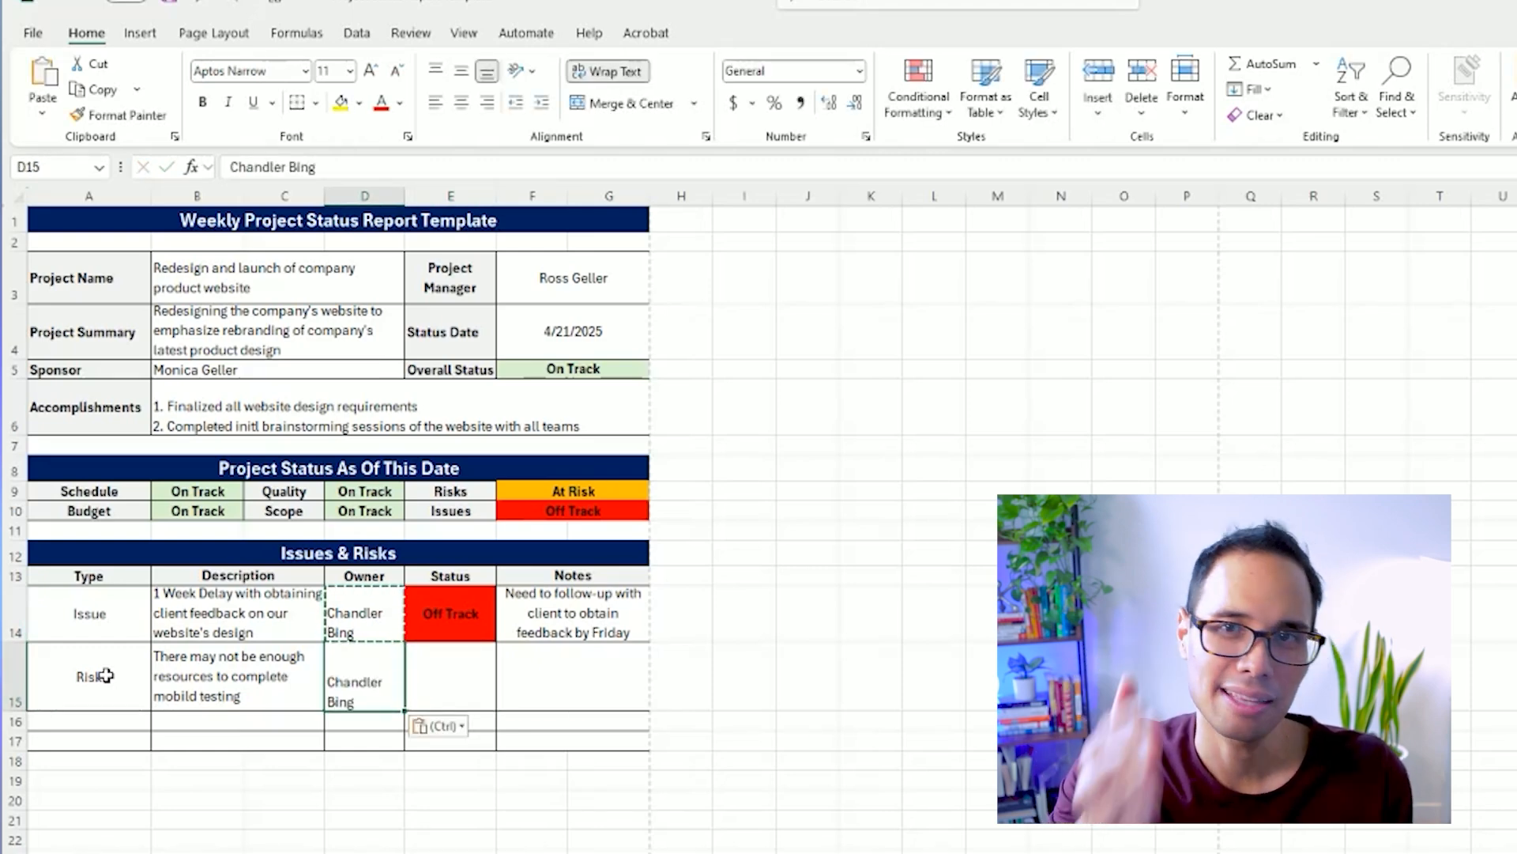
# Enter "At Risk" as the status in E15.
pyautogui.press('Tab')
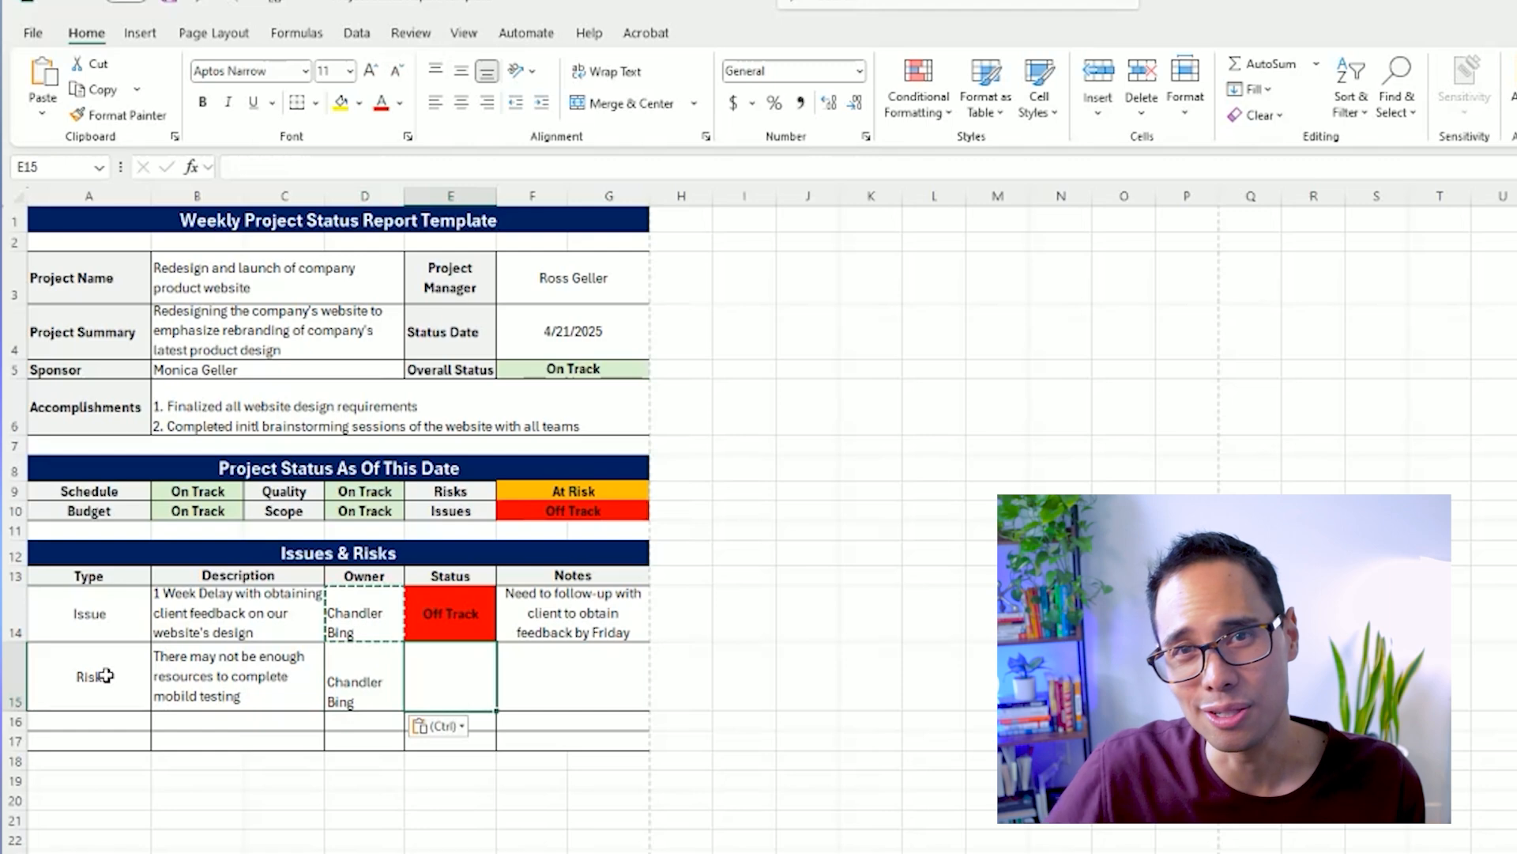
pyautogui.write('At Risk')
pyautogui.press('Return')
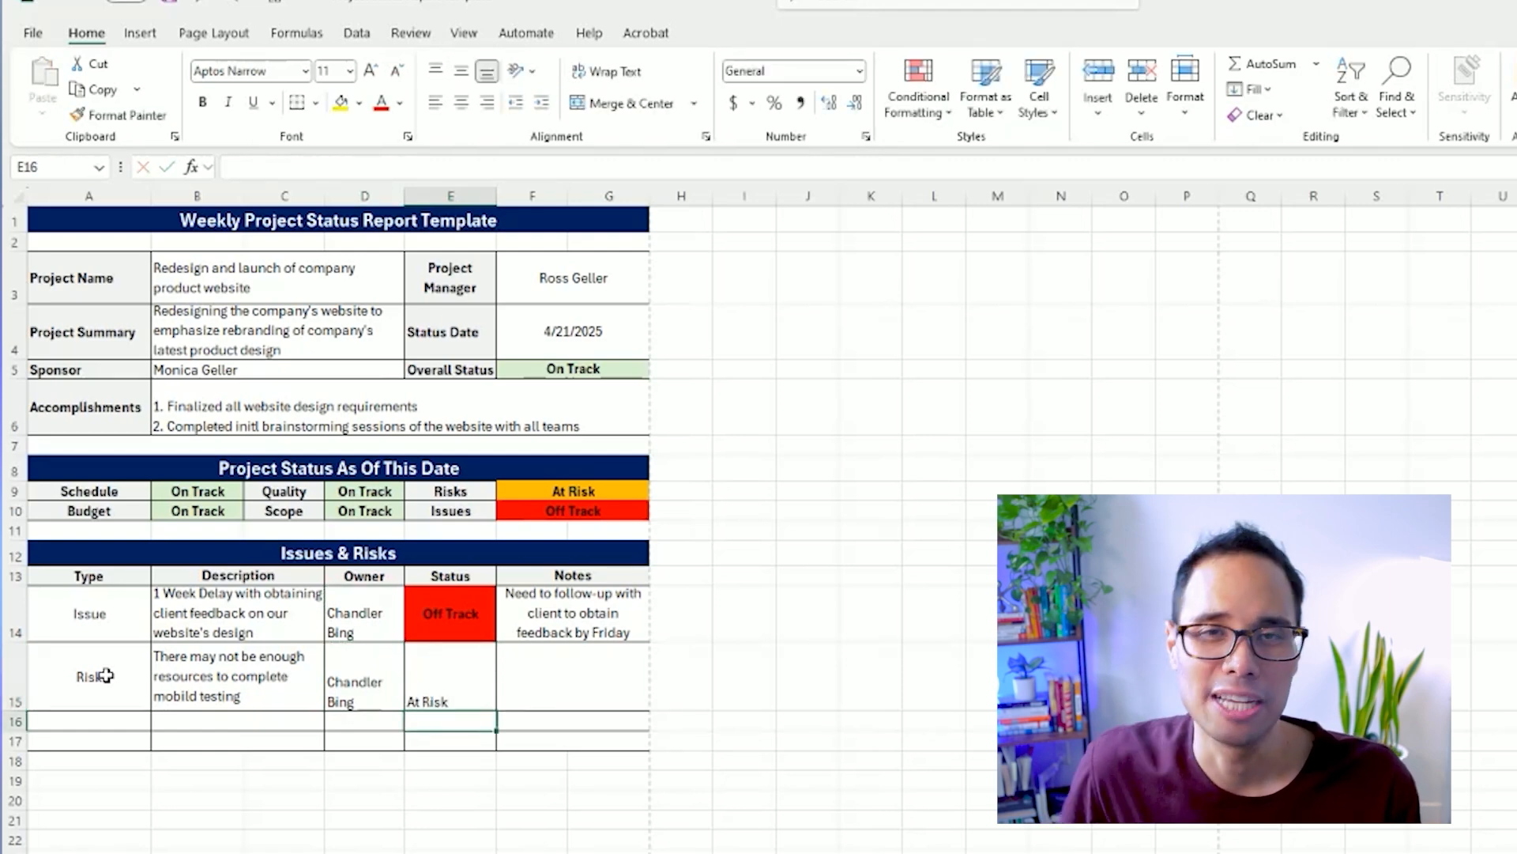
# Enter a note in F15 about needing to speak with a named colleague to obtain three Engineers to support testing for one week.
pyautogui.press('Up')
pyautogui.press('Right')
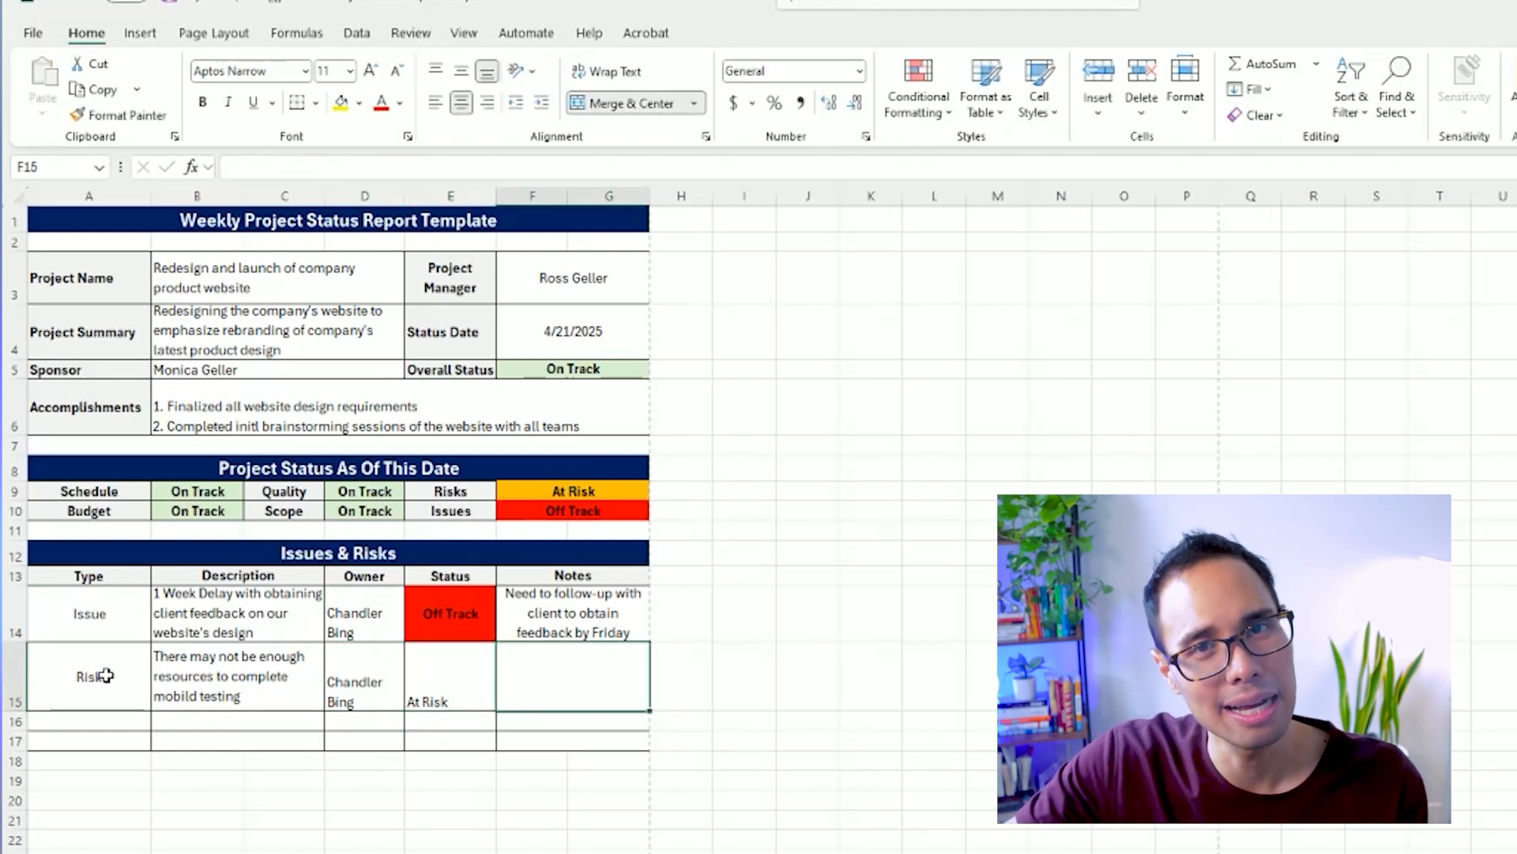
pyautogui.write('Need to speak with Ja')
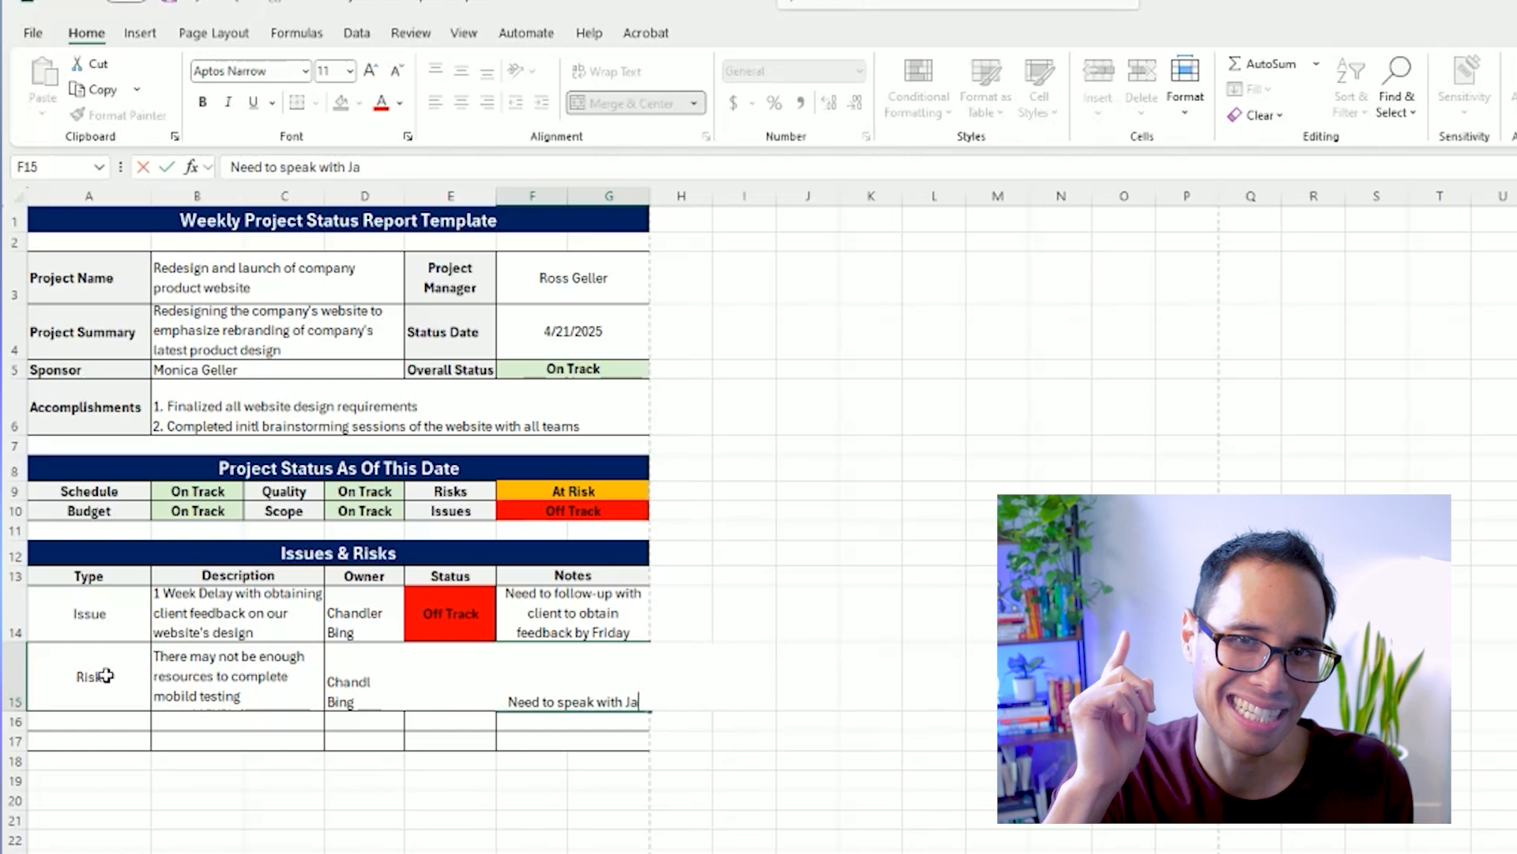
pyautogui.write('nice to obtain three')
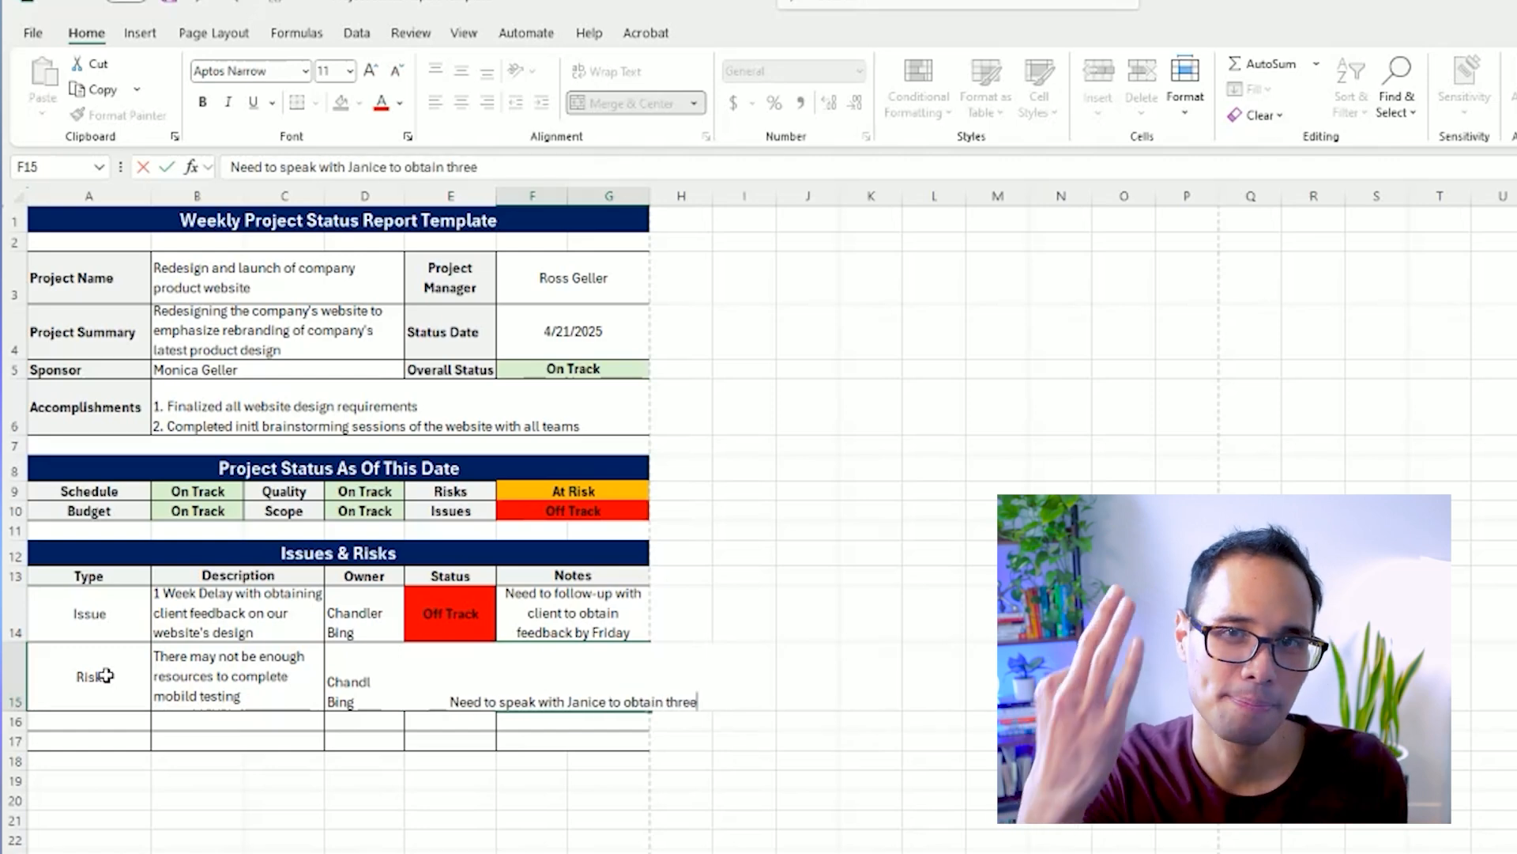
pyautogui.write(' Engineers to support testing for one week')
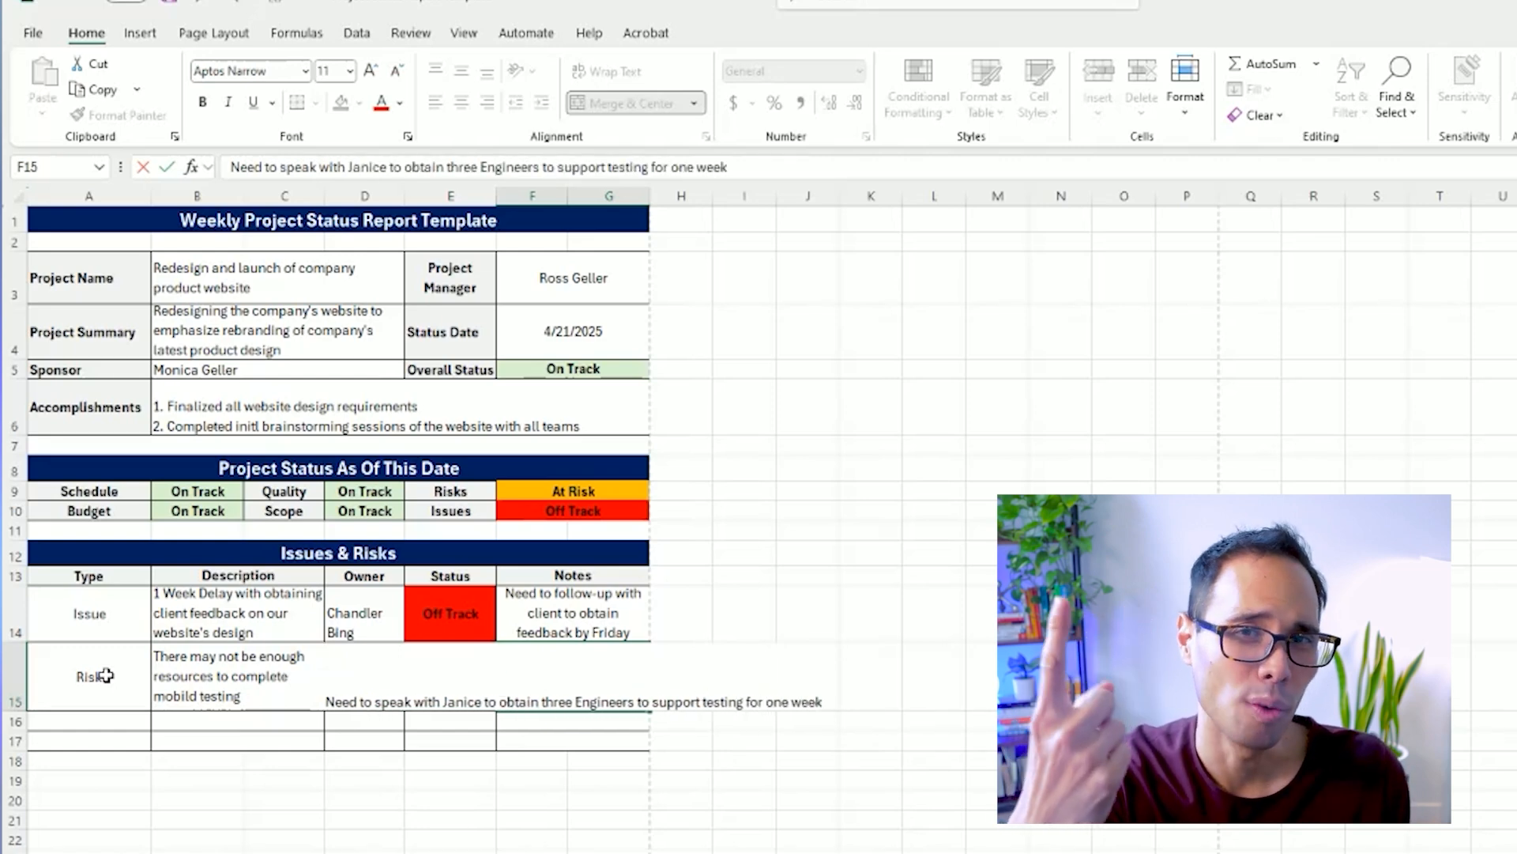
pyautogui.hotkey('ctrl', 'Return')
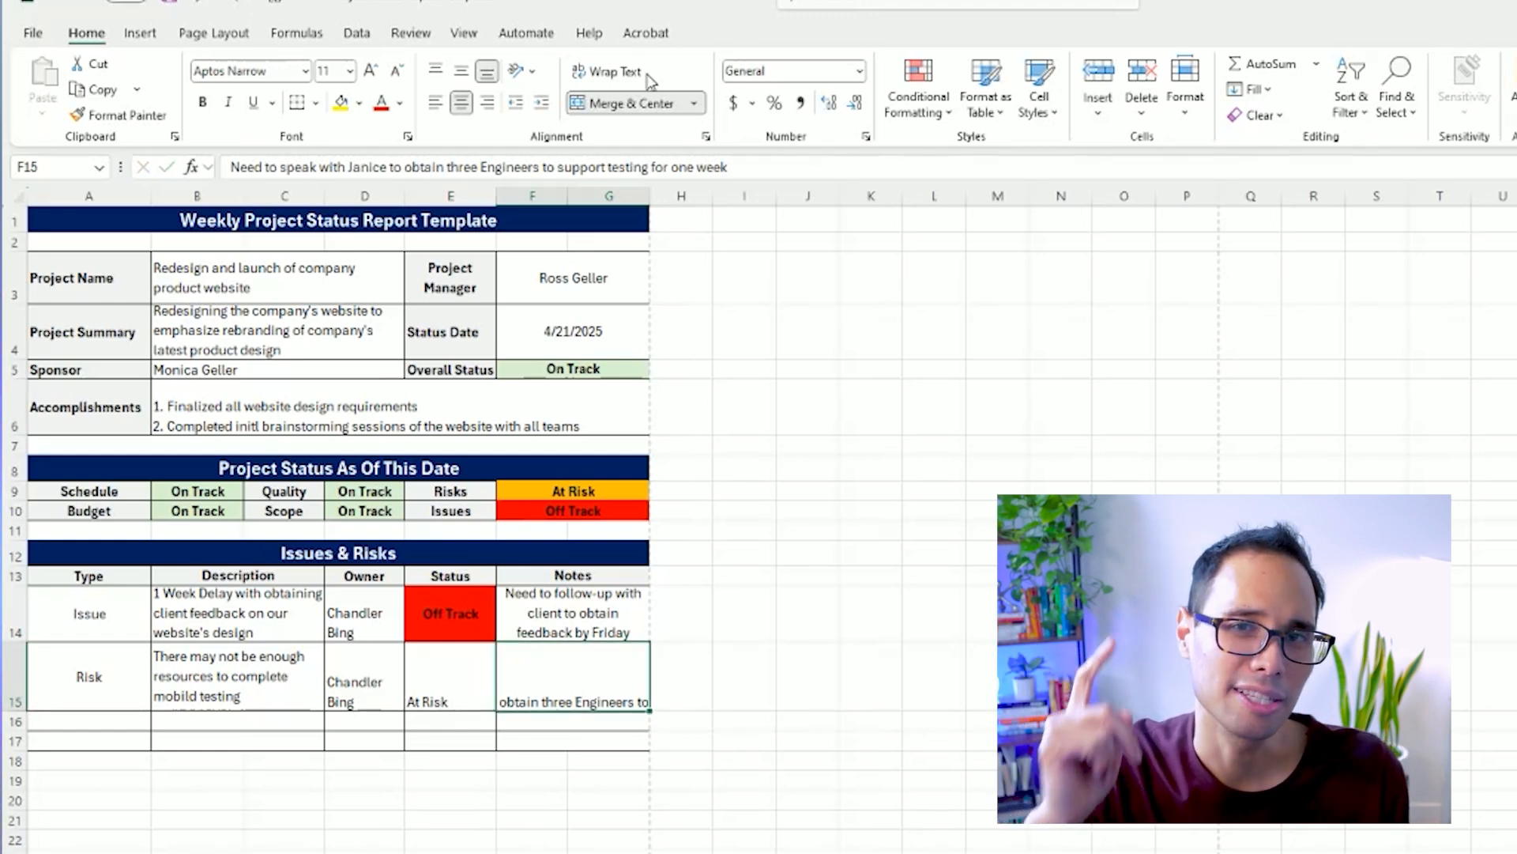
# Wrap, left-align and middle-align the note in F15, and increase row 15's height to fit its four lines.
pyautogui.click(608, 71)
pyautogui.click(435, 103)
pyautogui.click(462, 71)
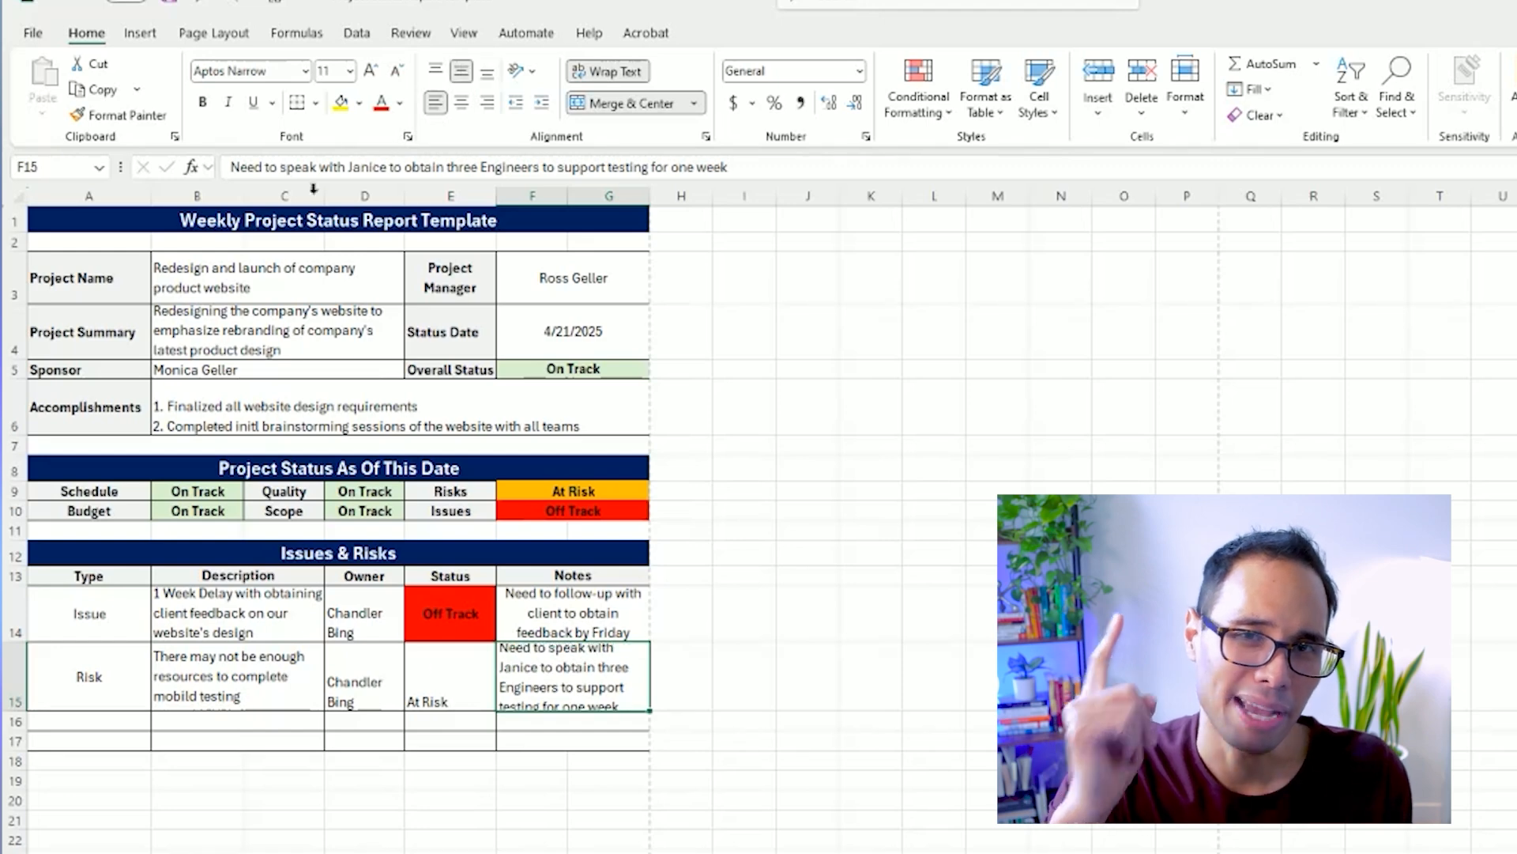
pyautogui.moveTo(14, 710); pyautogui.dragTo(14, 736)
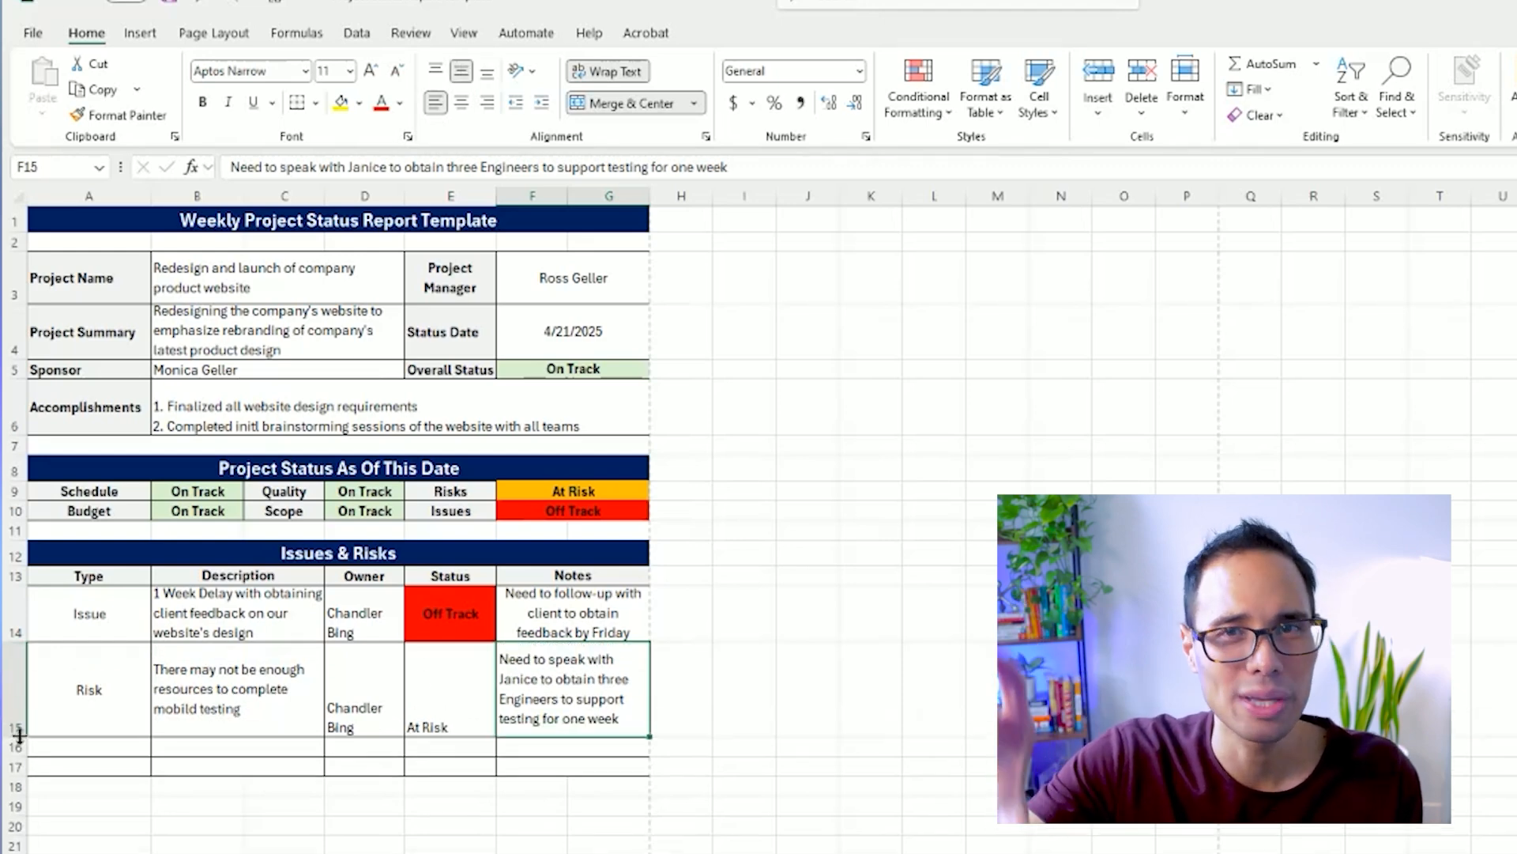
# Center the "At Risk" status in E15 horizontally and vertically.
pyautogui.click(450, 680)
pyautogui.click(462, 103)
pyautogui.click(462, 72)
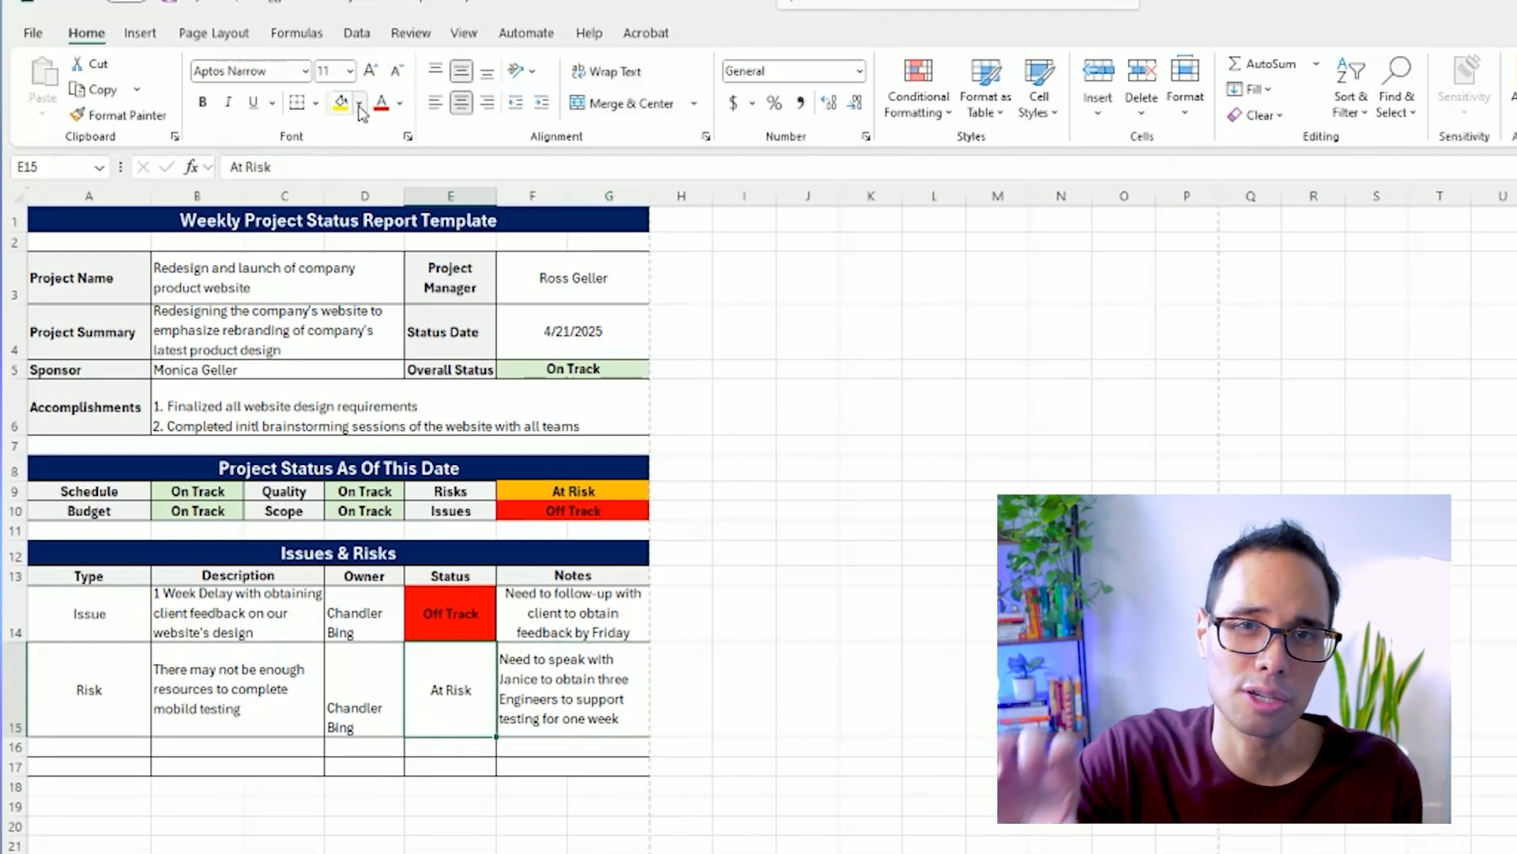
# Fill the "At Risk" cell E15 with orange and center the owner's name in D15 horizontally and vertically.
pyautogui.click(359, 105)
pyautogui.click(400, 403)
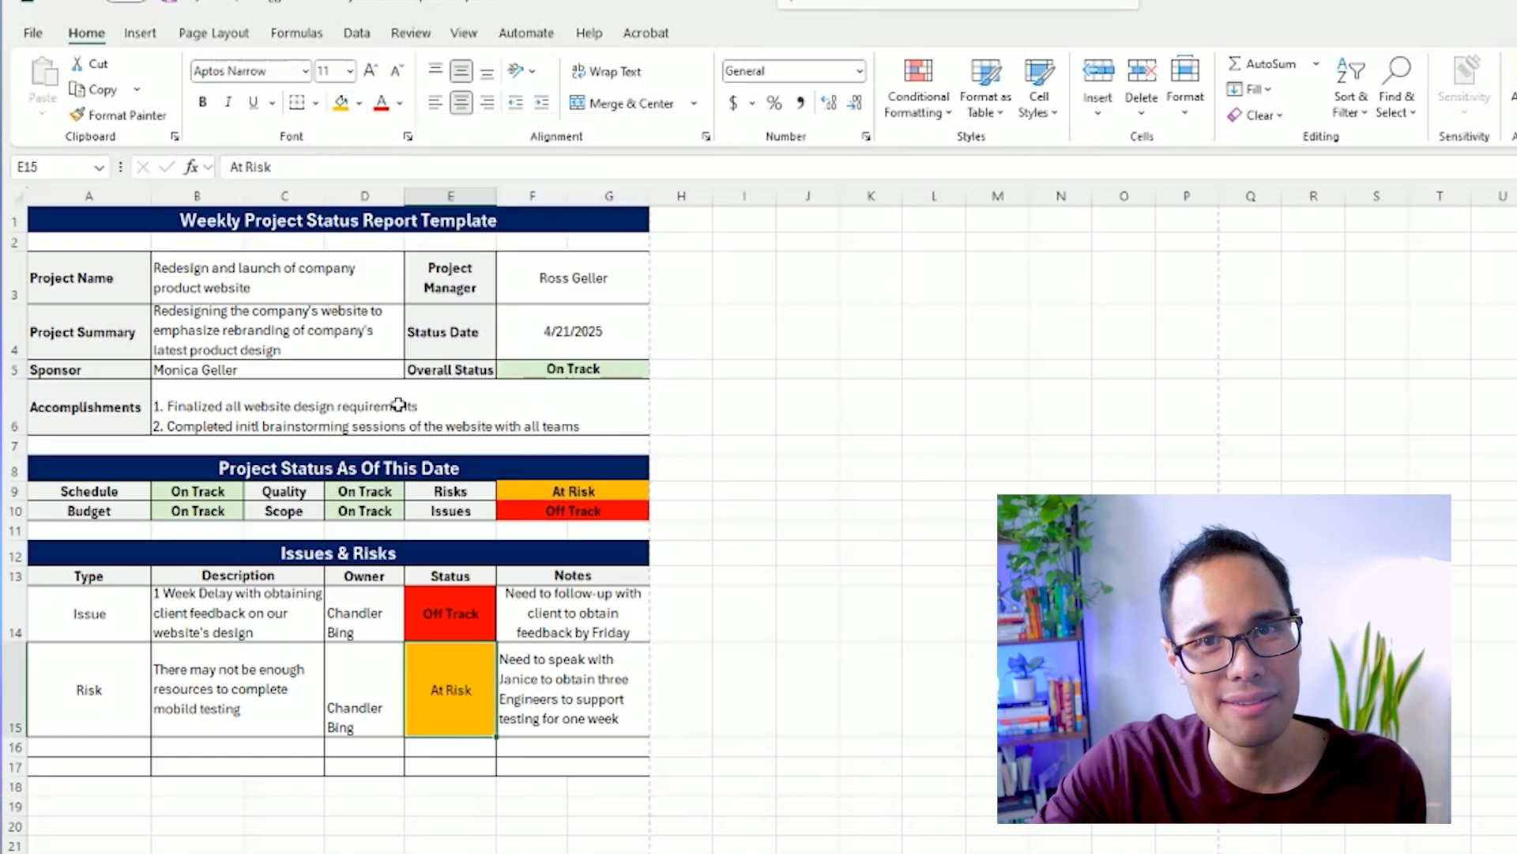
pyautogui.click(102, 745)
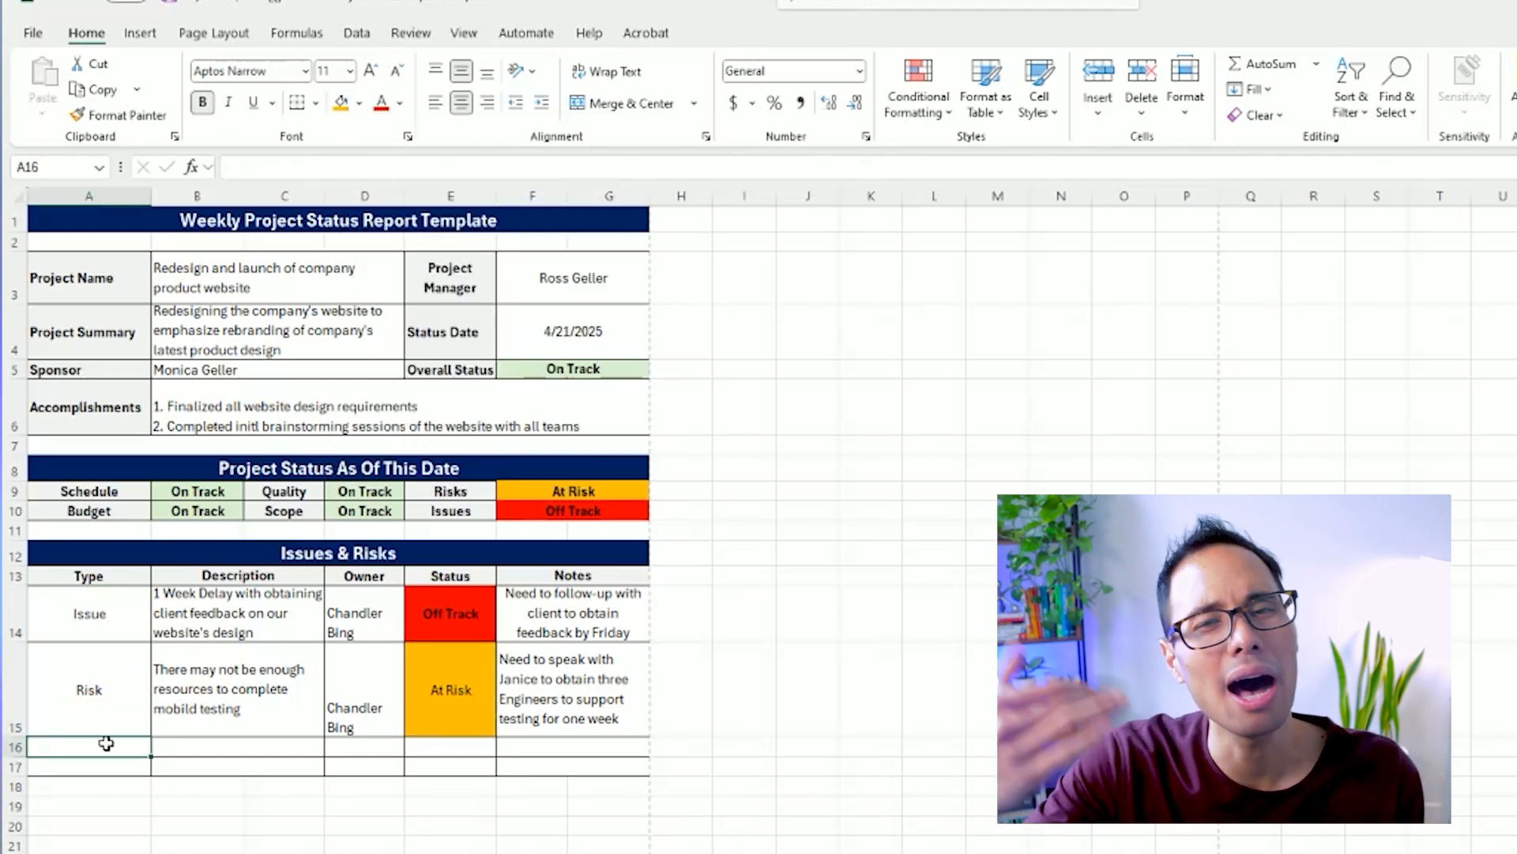
pyautogui.click(379, 690)
pyautogui.click(462, 103)
pyautogui.click(463, 73)
# Enter "Risk" as the type in A16 and remove its bold formatting.
pyautogui.click(107, 746)
pyautogui.write('Risk')
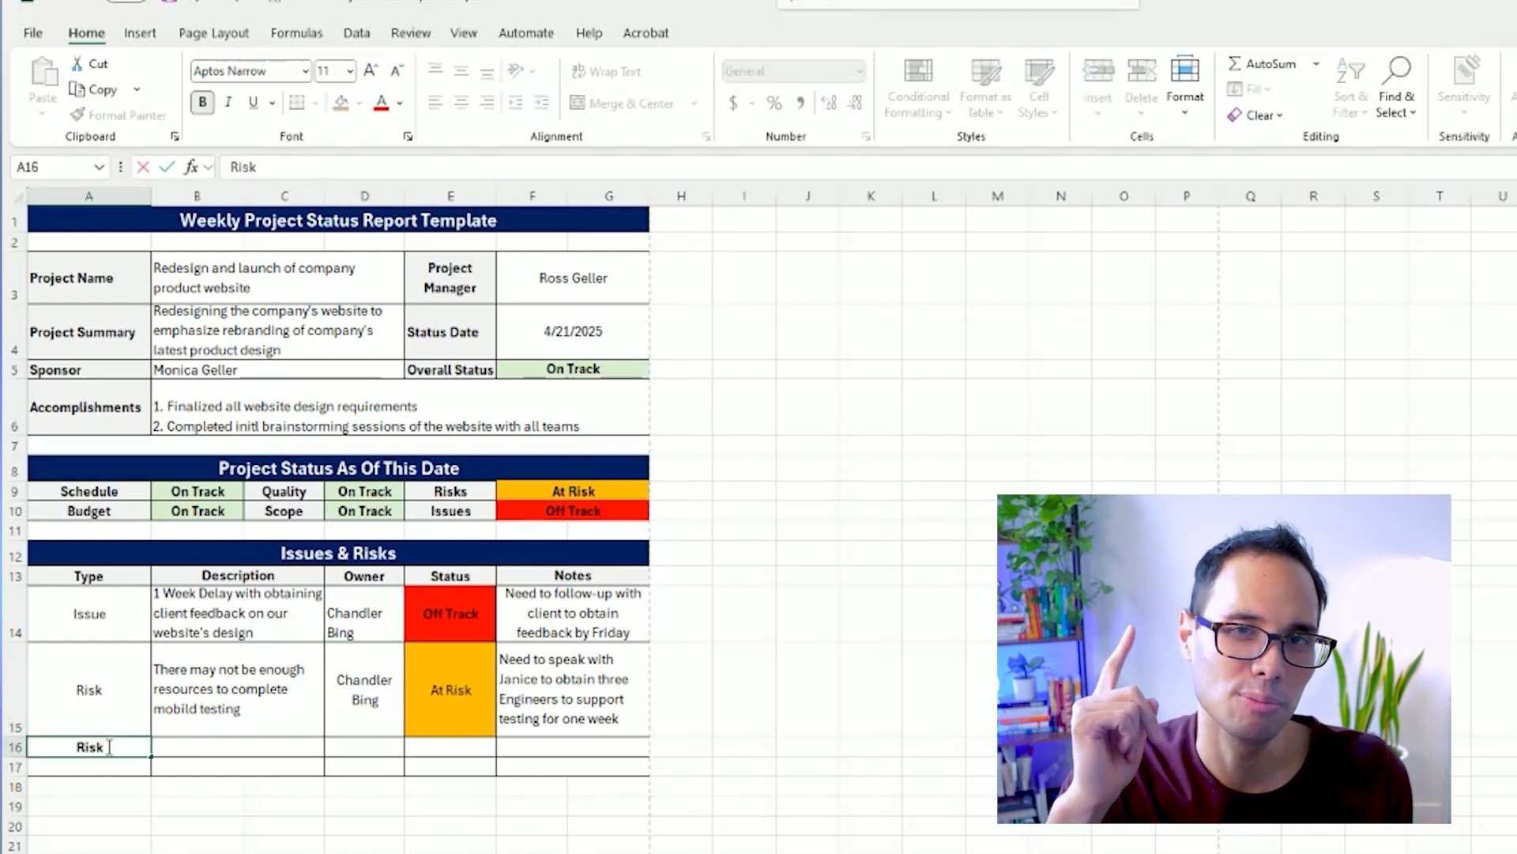
pyautogui.press('Tab')
pyautogui.click(107, 746)
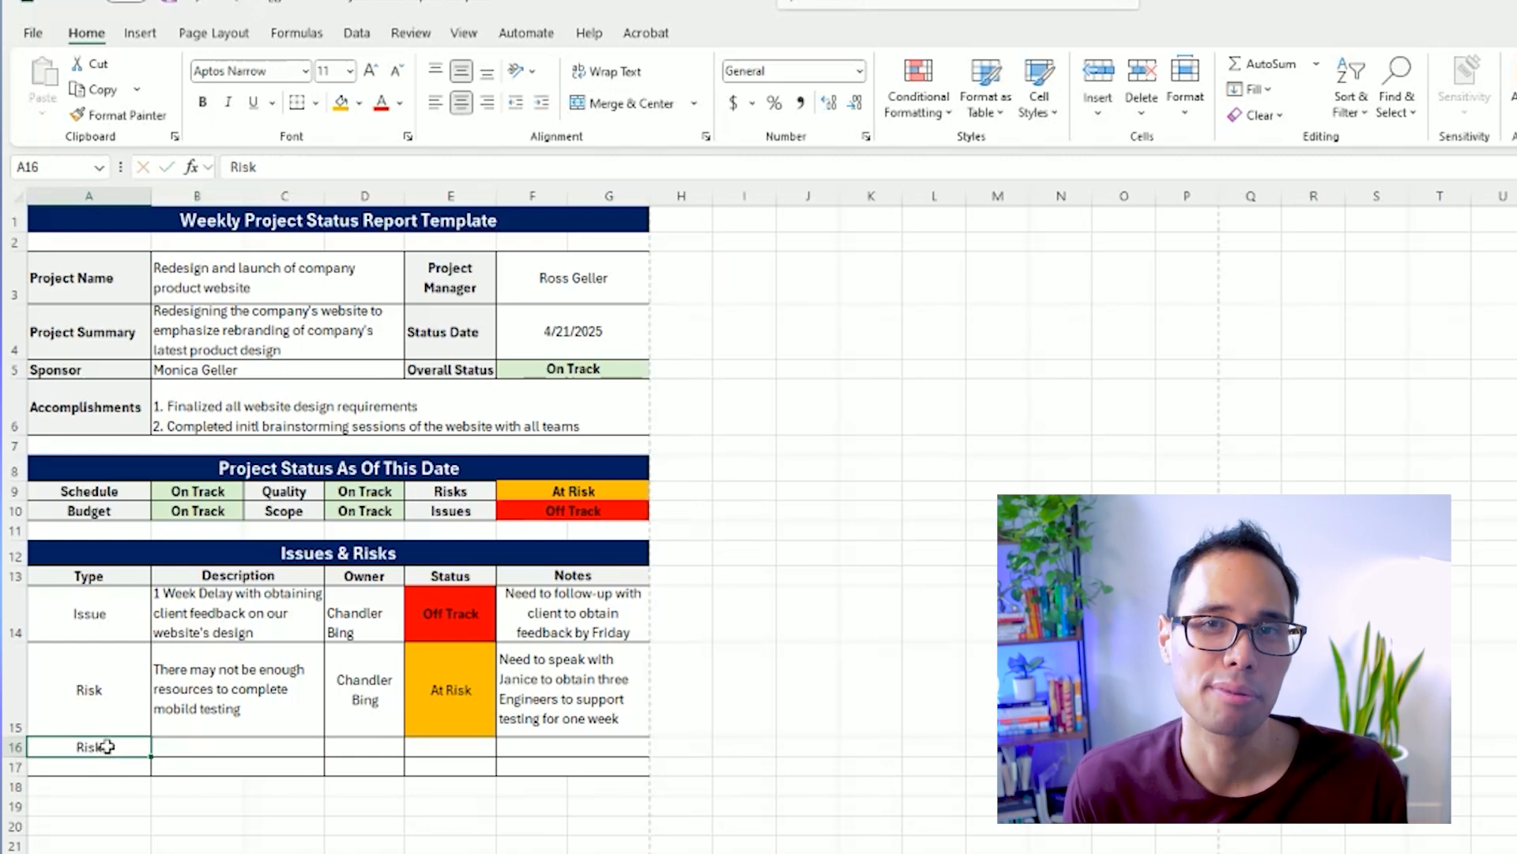
# Enter "May not obtain the rebranded logos in time for the customer demo by Q2 2025" in B16, wrapped and left-aligned.
pyautogui.press('Tab')
pyautogui.write('May not obtain the rebr')
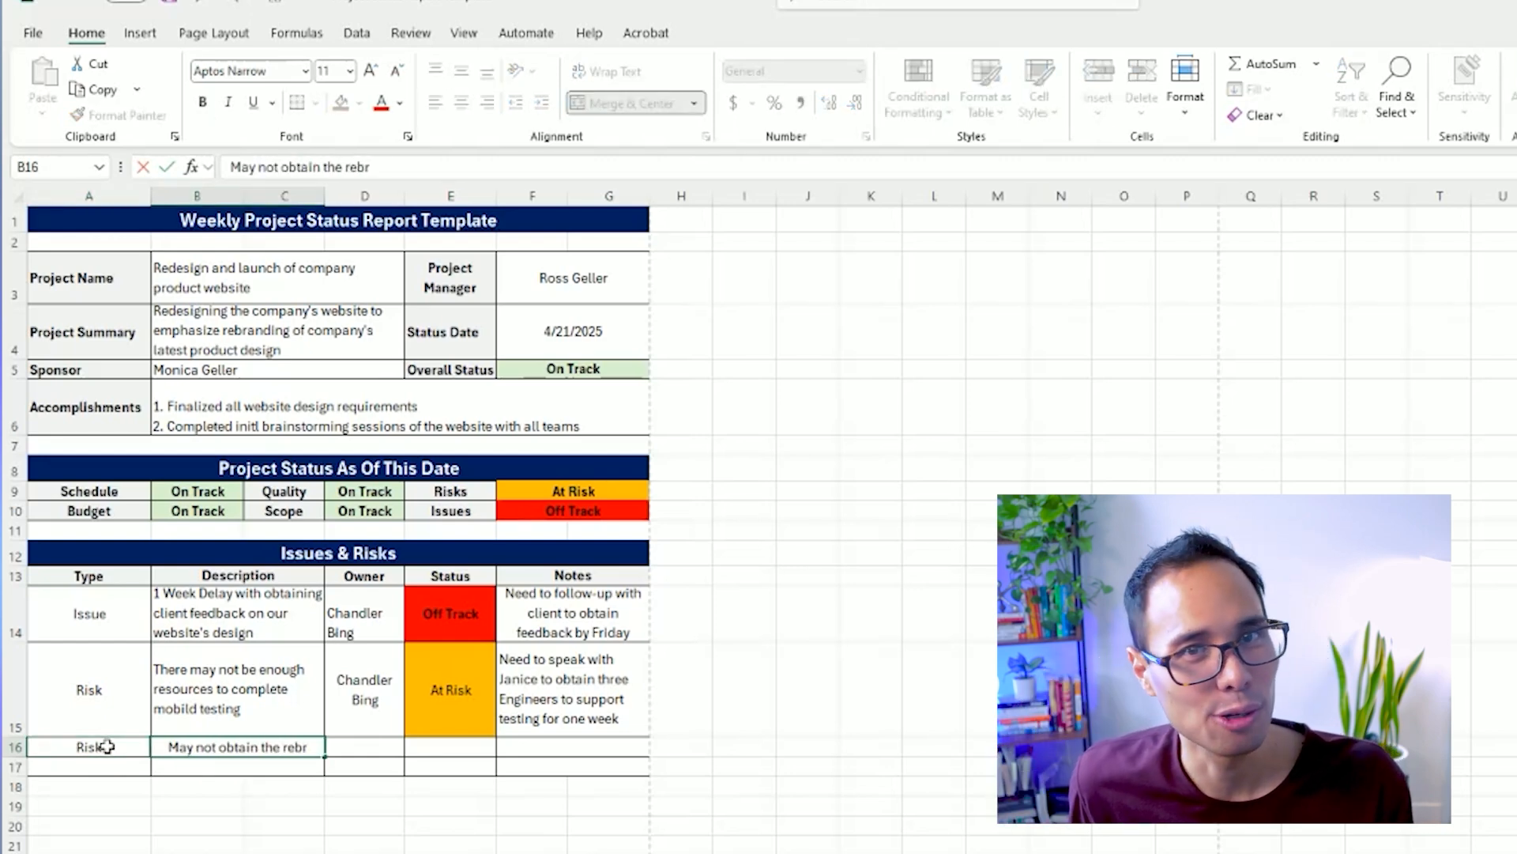
pyautogui.write('anded logos in time for th')
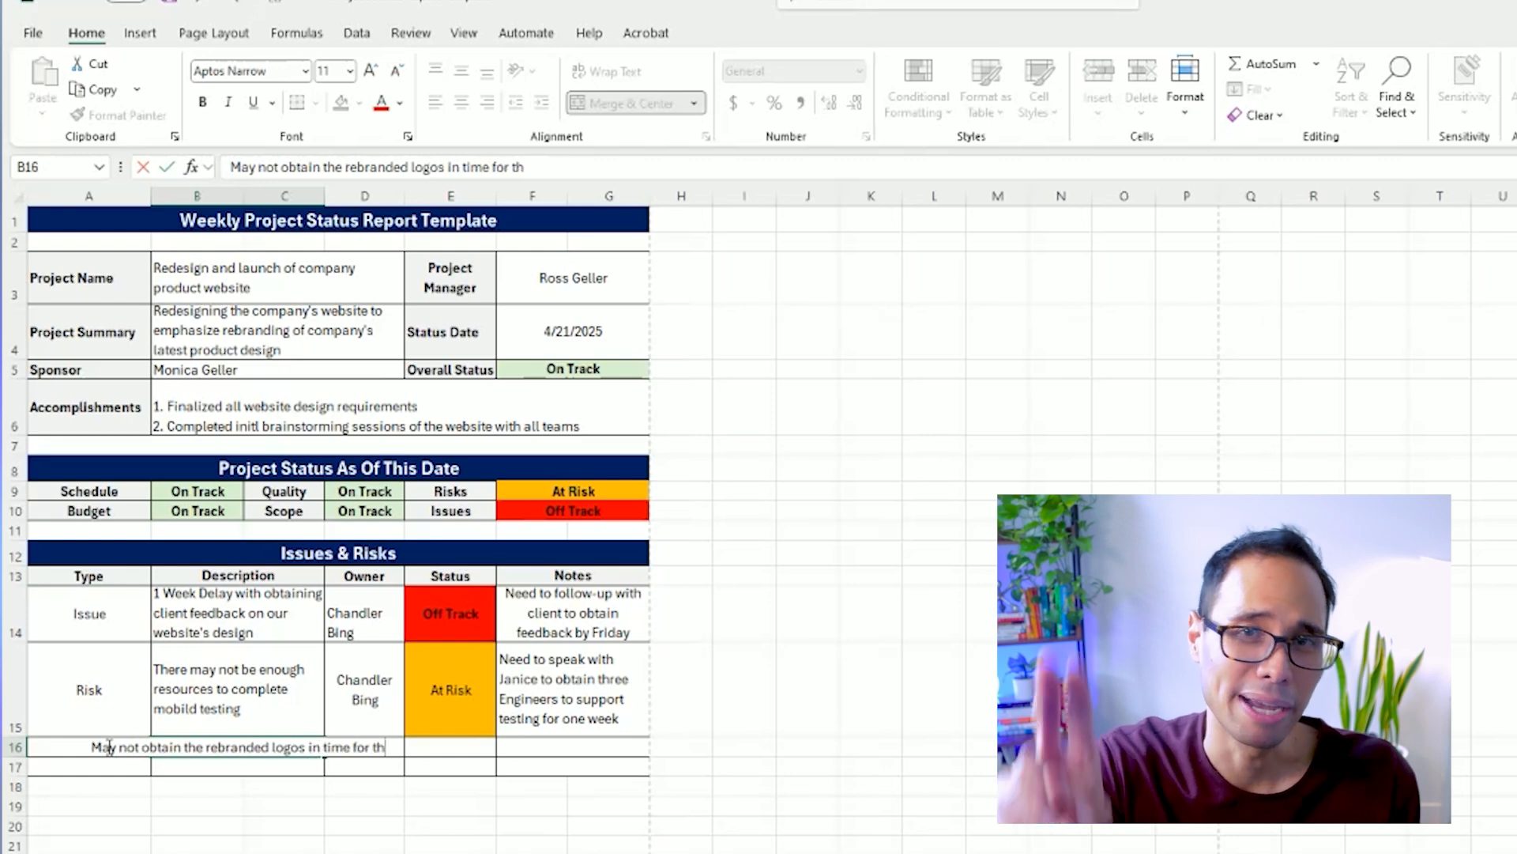
pyautogui.write('e customer demo by')
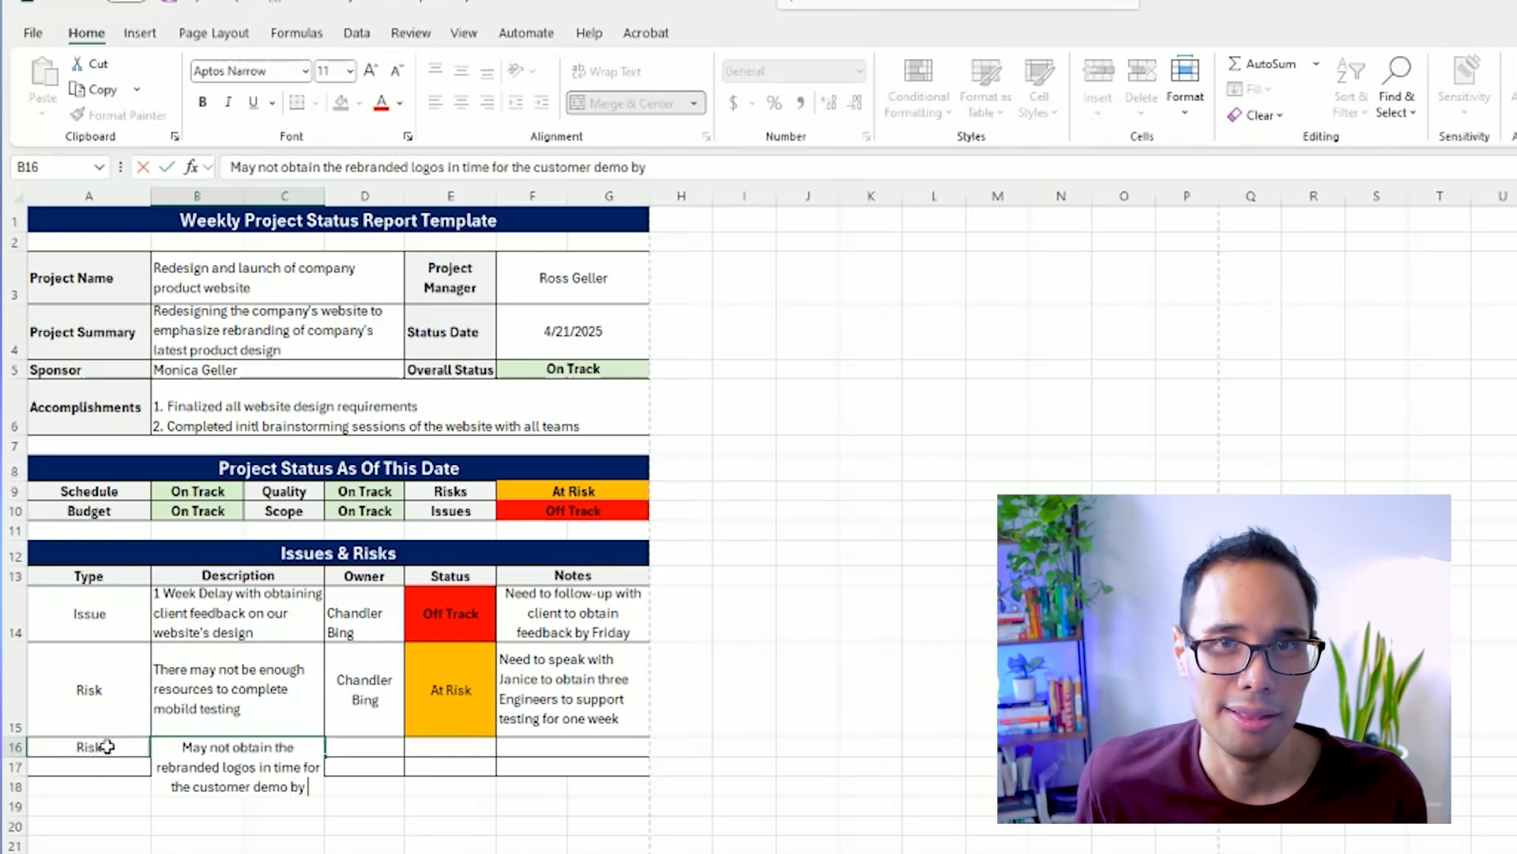
pyautogui.write(' Q2 2025')
pyautogui.hotkey('ctrl', 'Return')
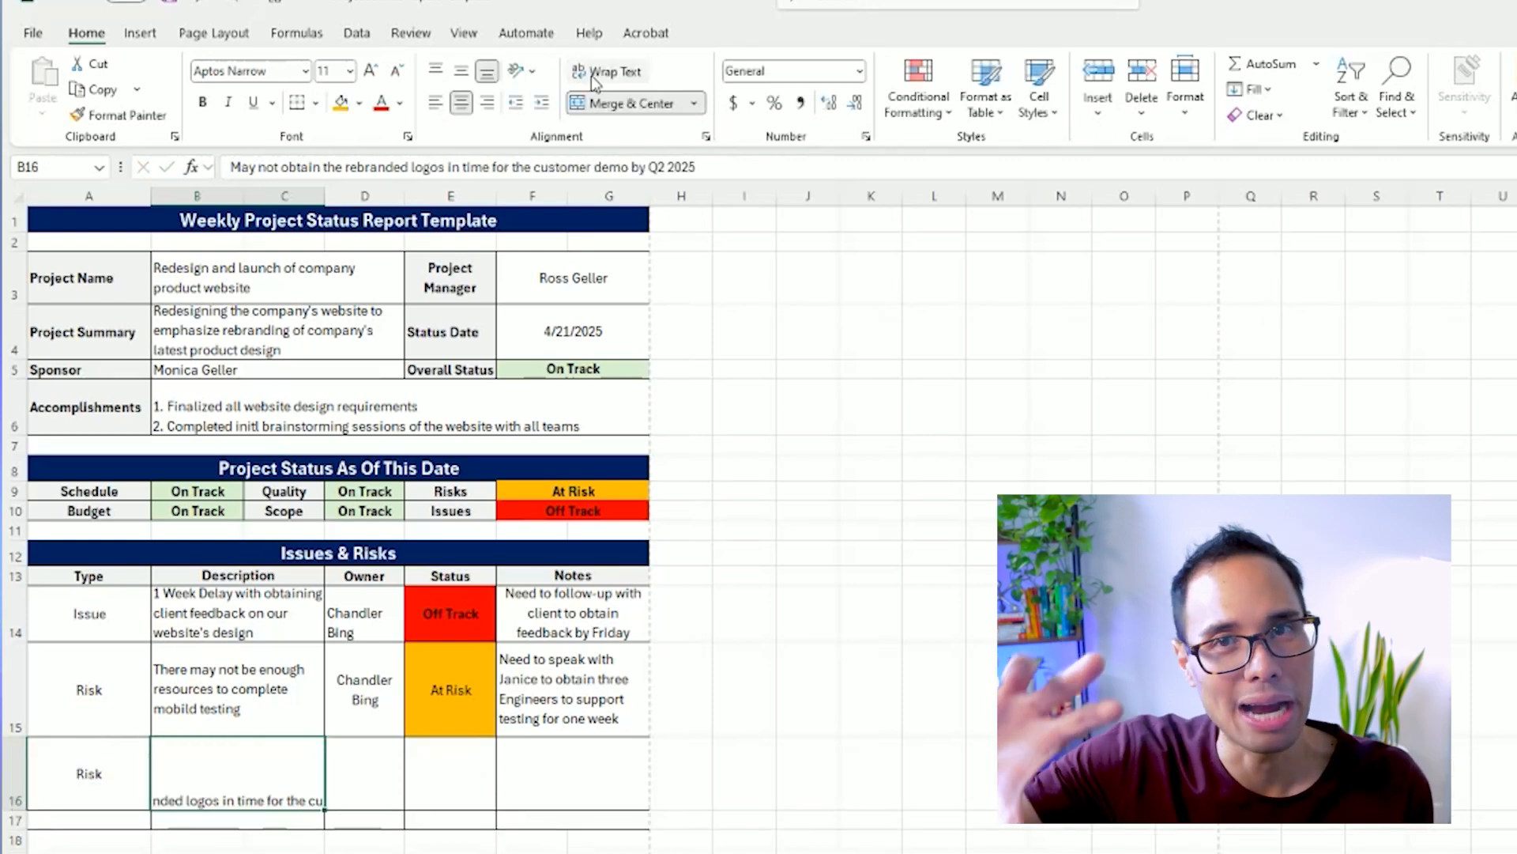
pyautogui.click(597, 74)
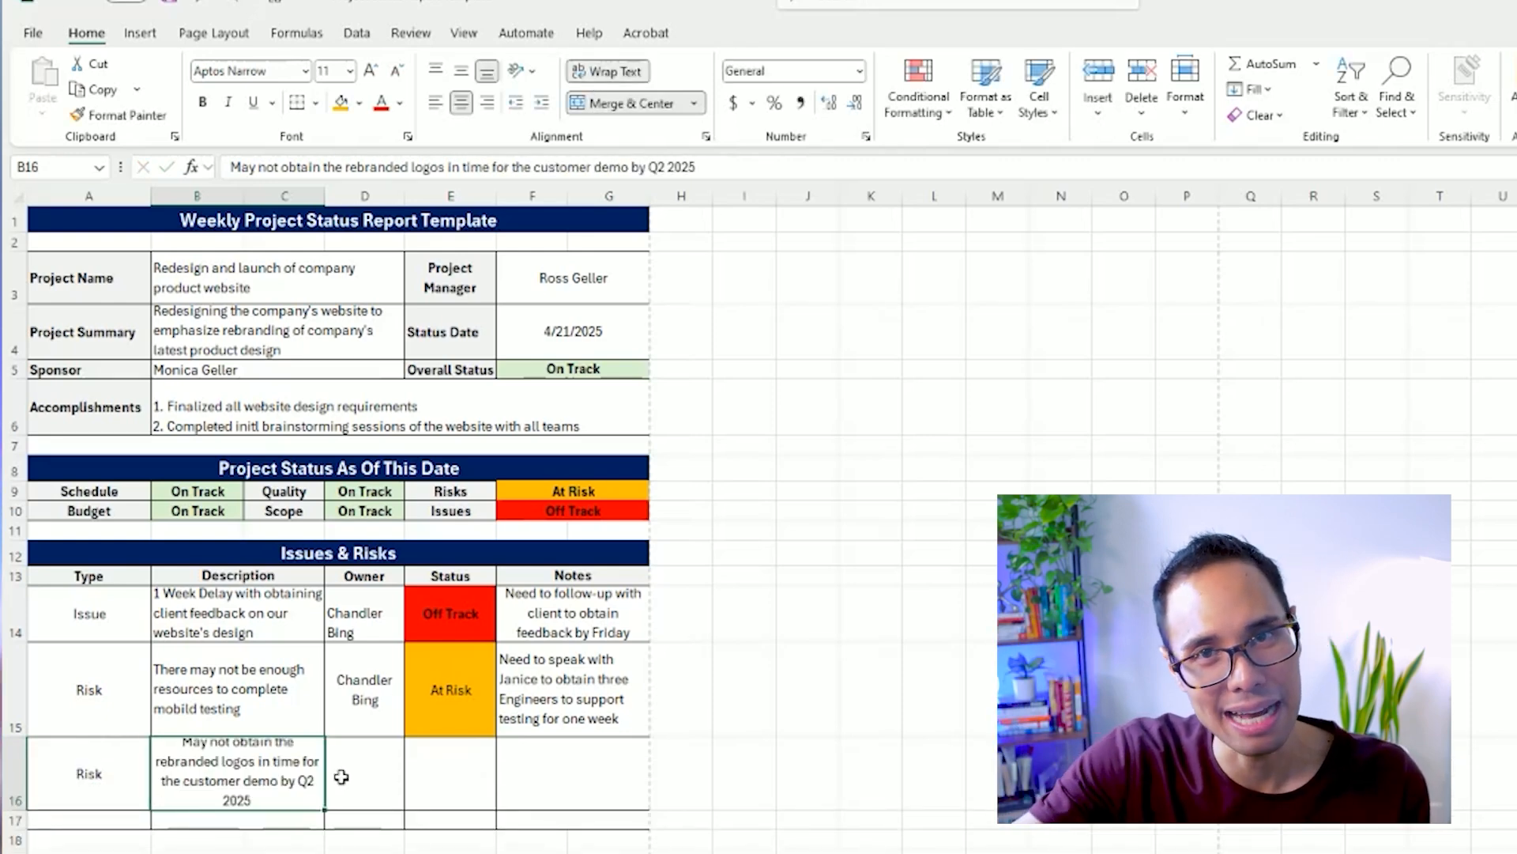
pyautogui.click(435, 103)
# Enter the owner's full name in D16 and the orange-filled status "At Risk" in E16.
pyautogui.click(357, 768)
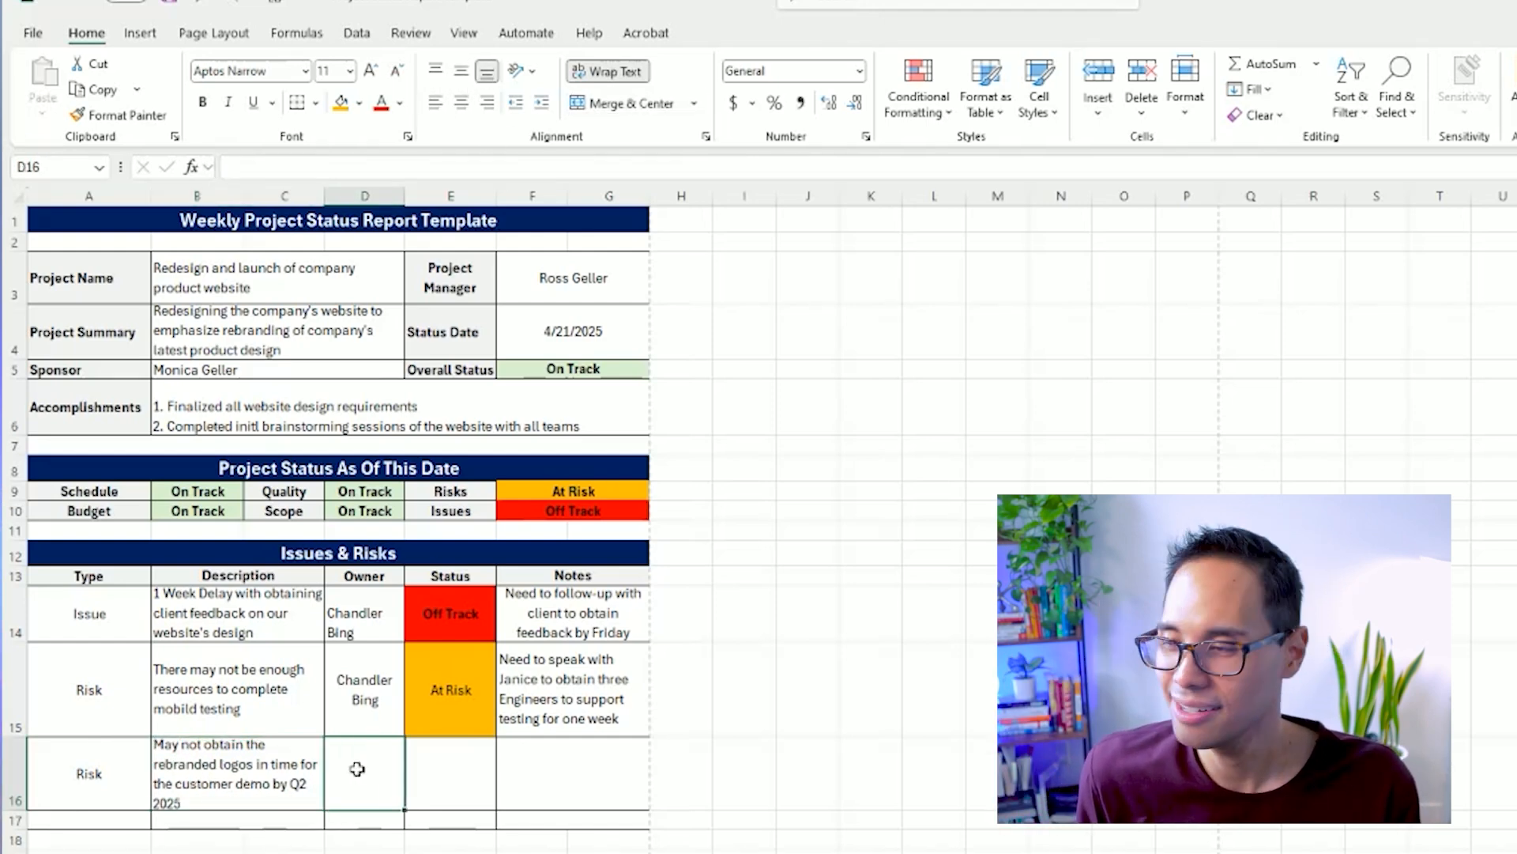
pyautogui.write('Joey Tribbiani')
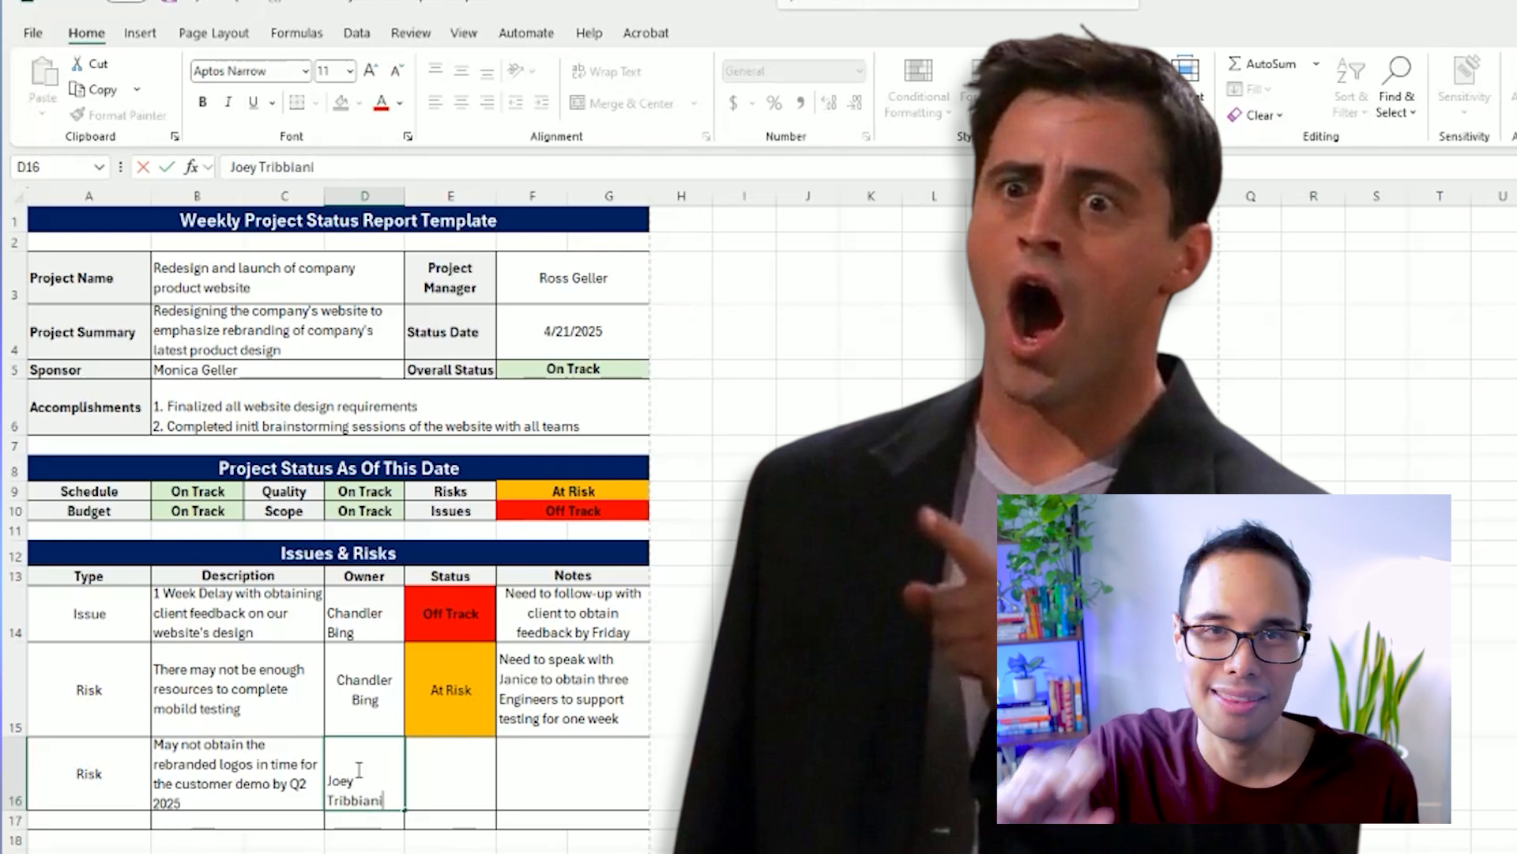
pyautogui.press('Tab')
pyautogui.write('A')
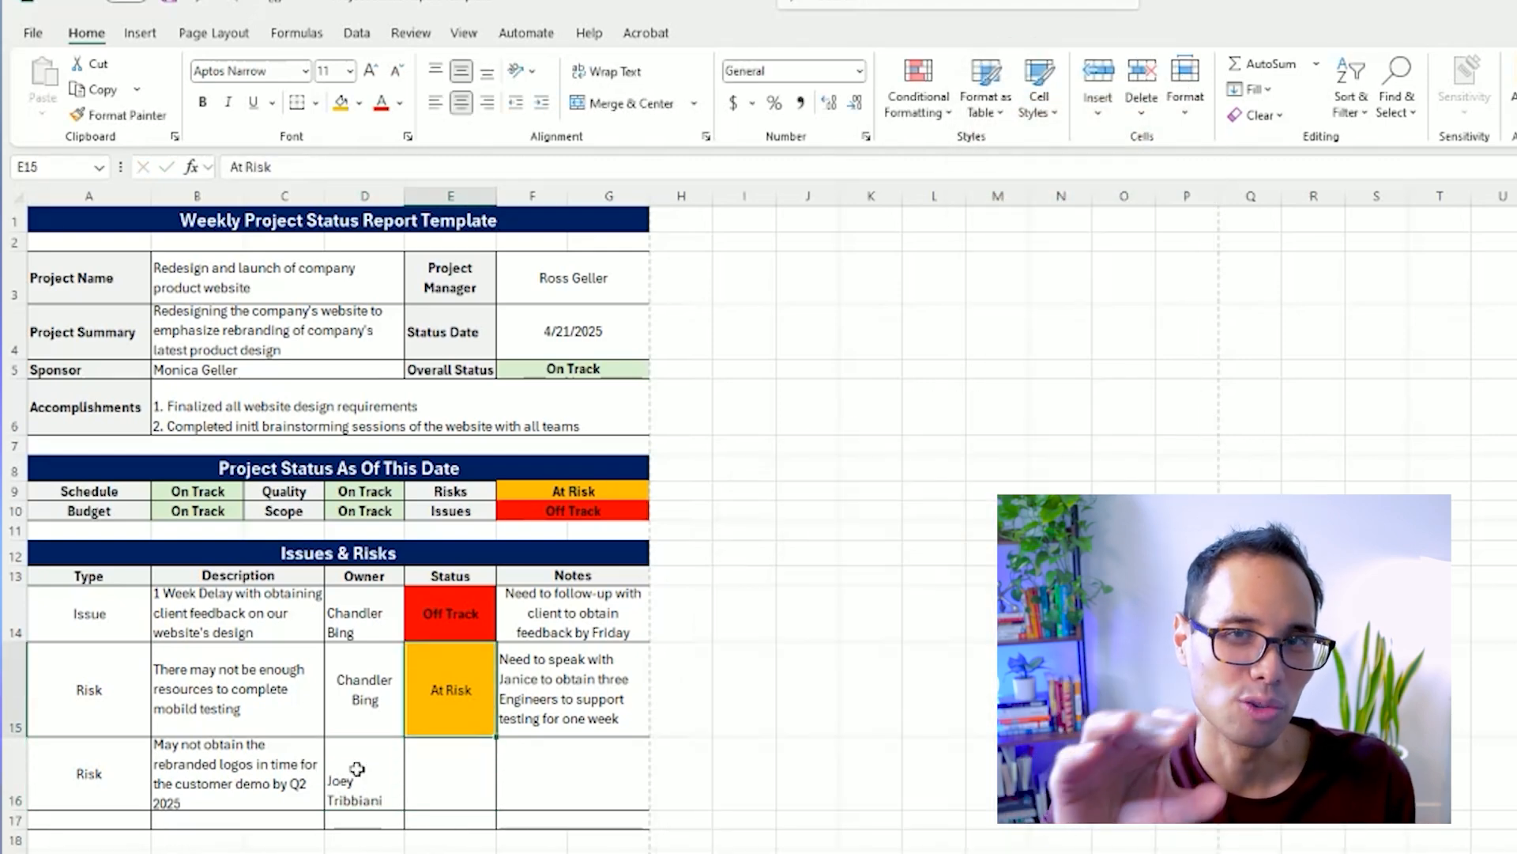
# Enter the note "Need to follow-up with Graphic Designers" in F16.
pyautogui.press('Tab')
pyautogui.write('Need to follow-up with Graphic Designers')
pyautogui.press('Up')
pyautogui.press('Up')
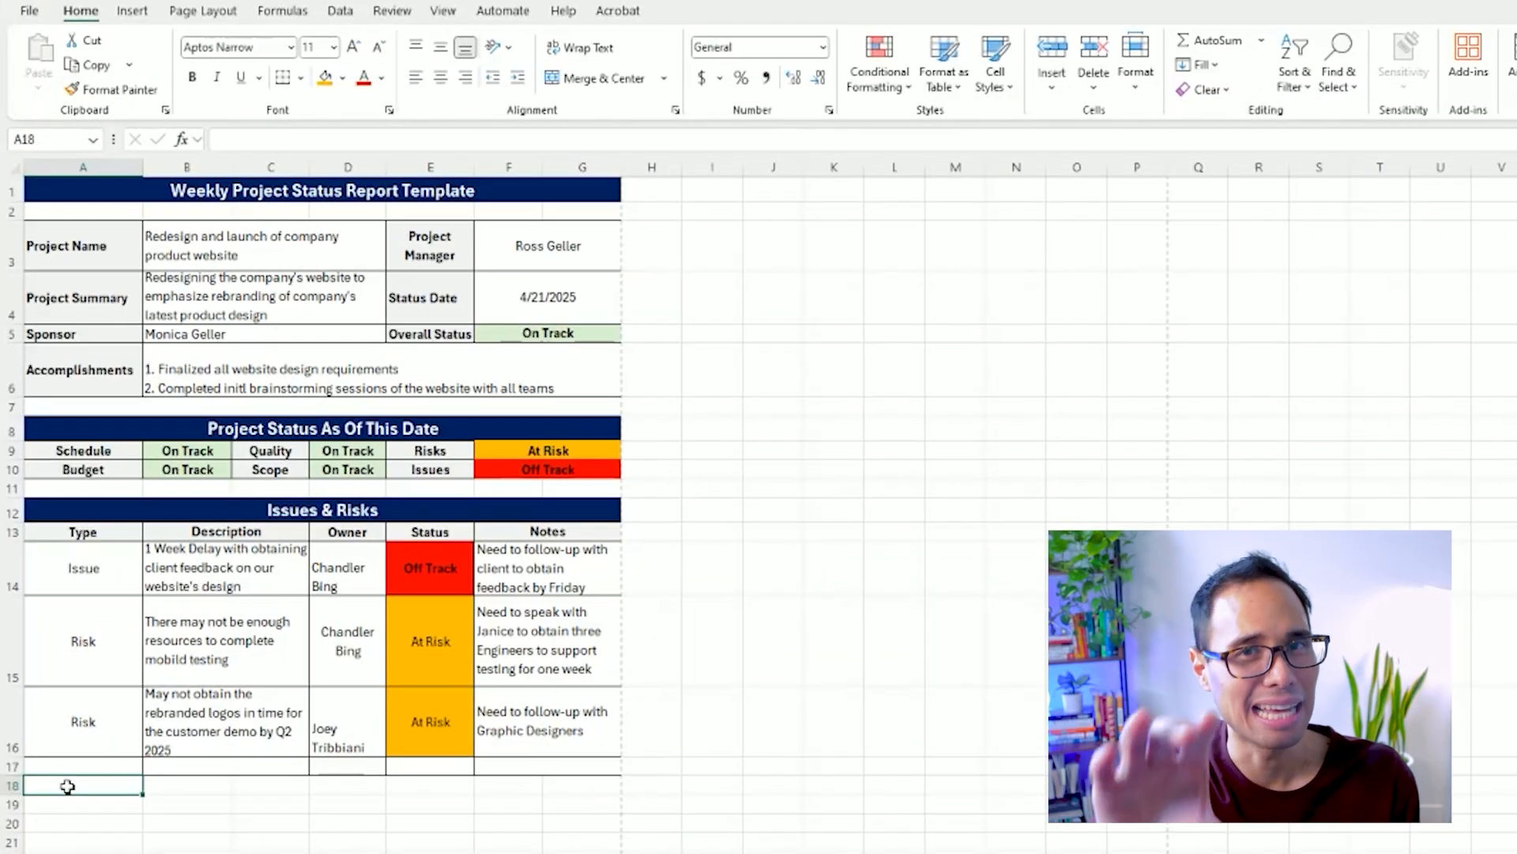
# Enter "Upcoming Tasks / Milestones" in A18 and copy the "Issues & Risks" header formatting onto it.
pyautogui.write('Upcom')
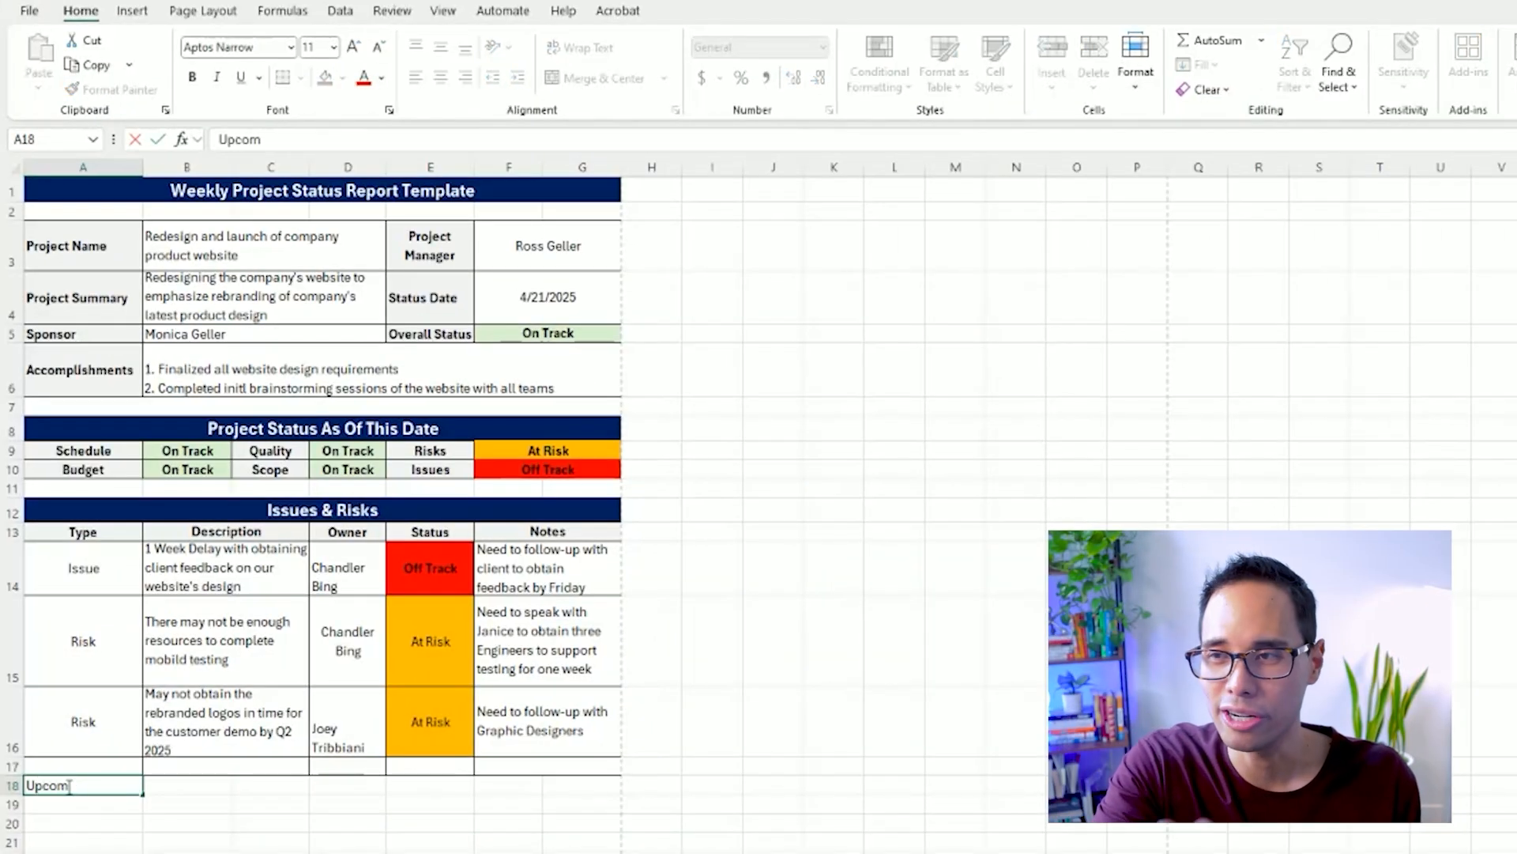
pyautogui.write('ing Tasks / Milestones')
pyautogui.press('Return')
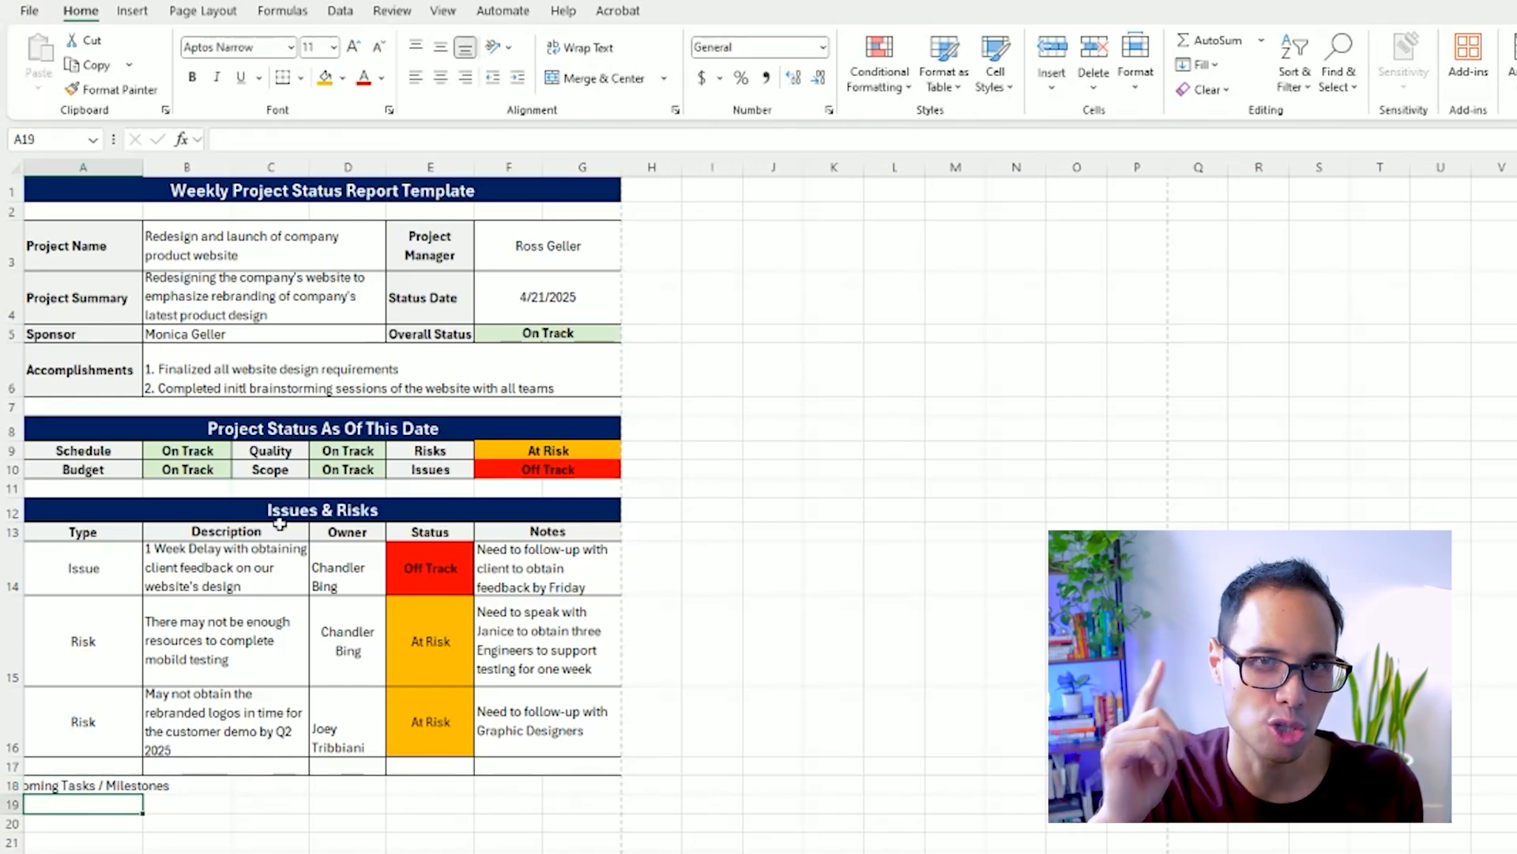
pyautogui.click(283, 502)
pyautogui.click(113, 89)
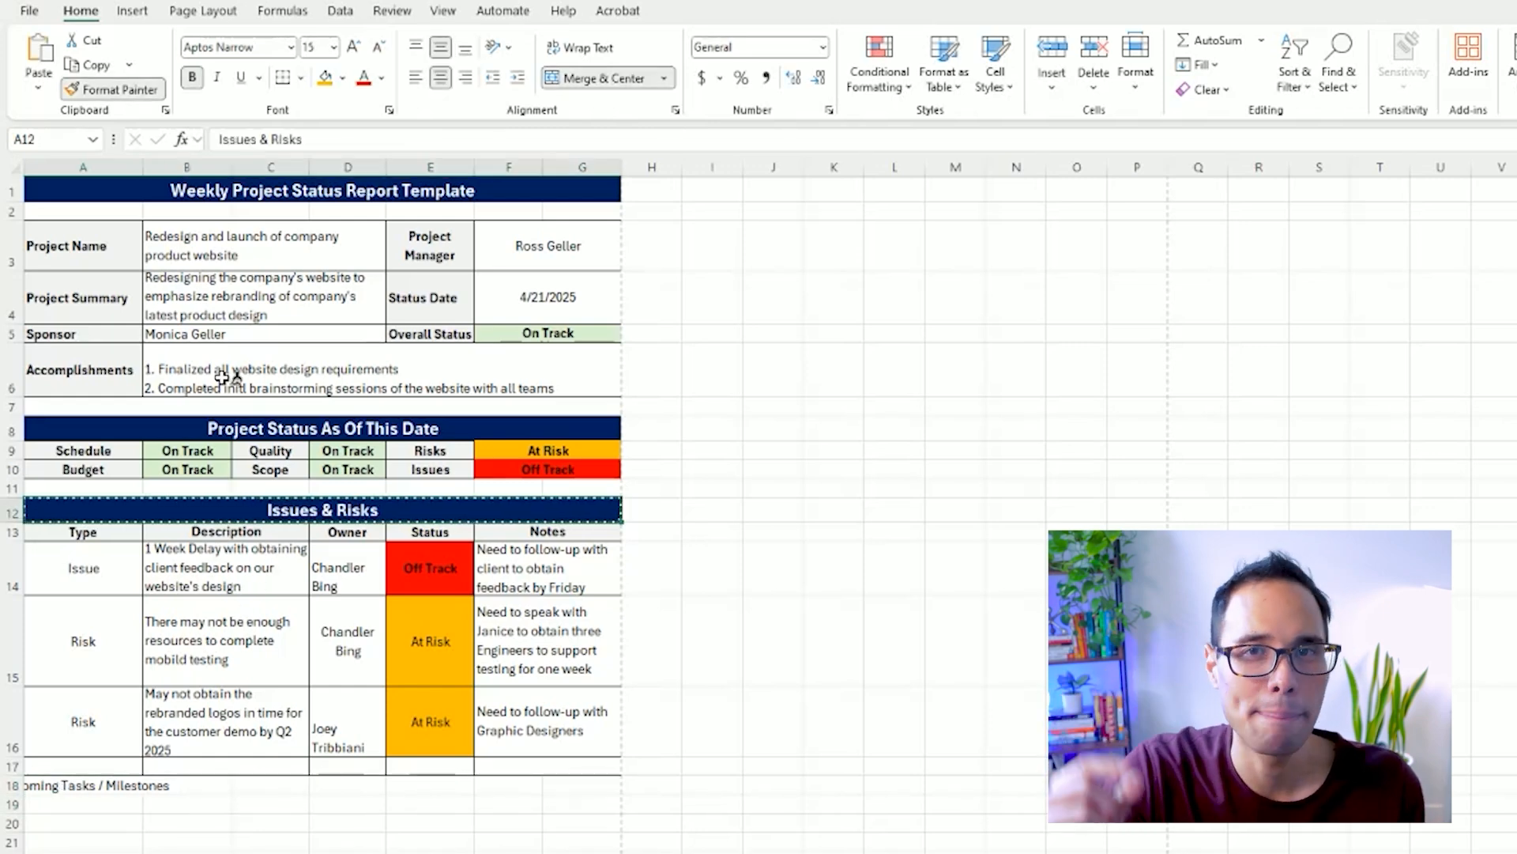
pyautogui.click(96, 789)
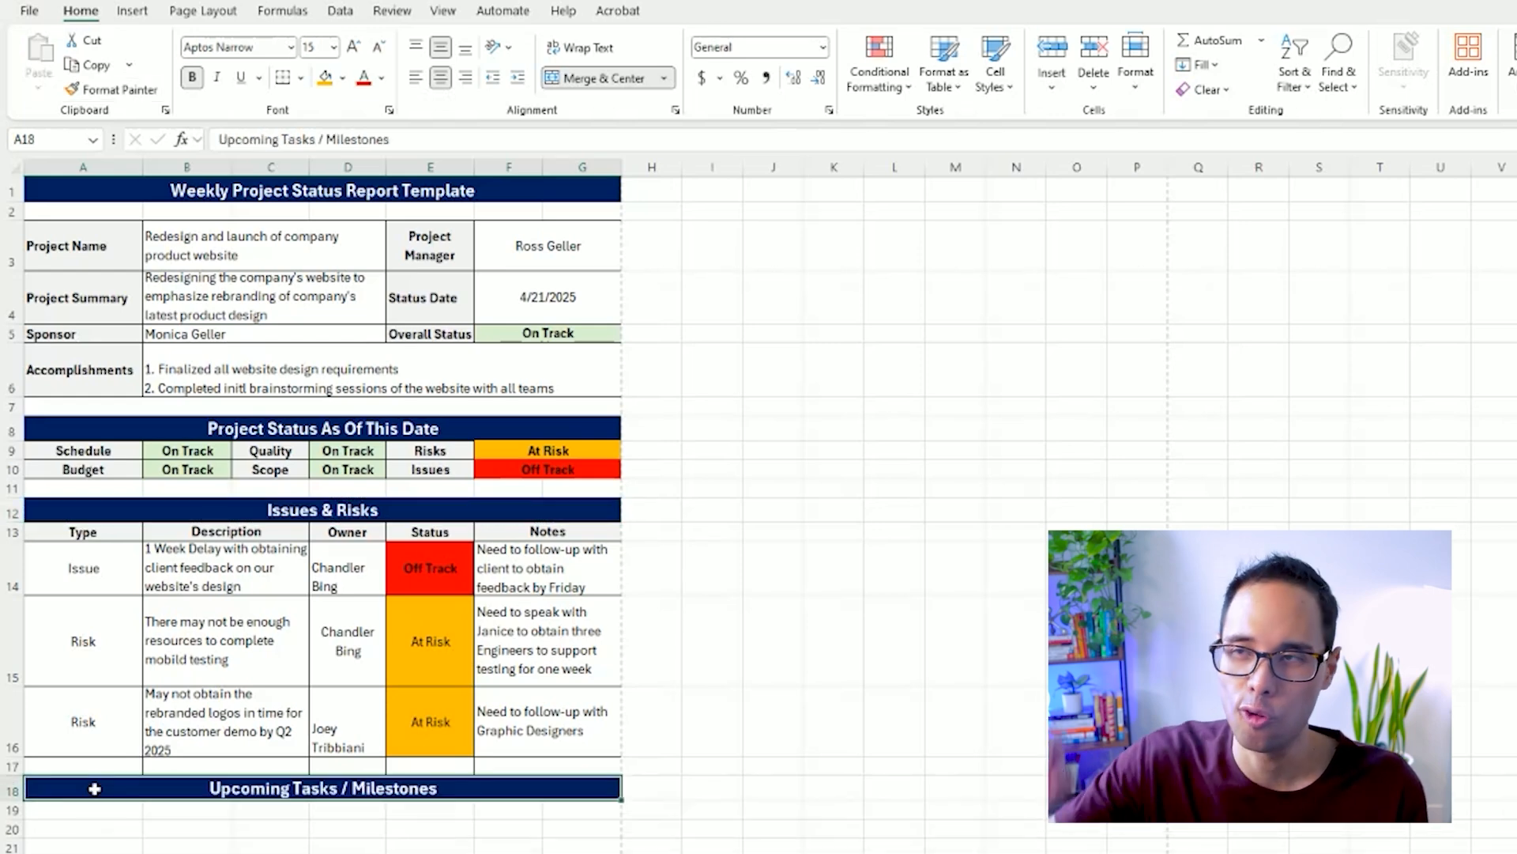
pyautogui.click(95, 809)
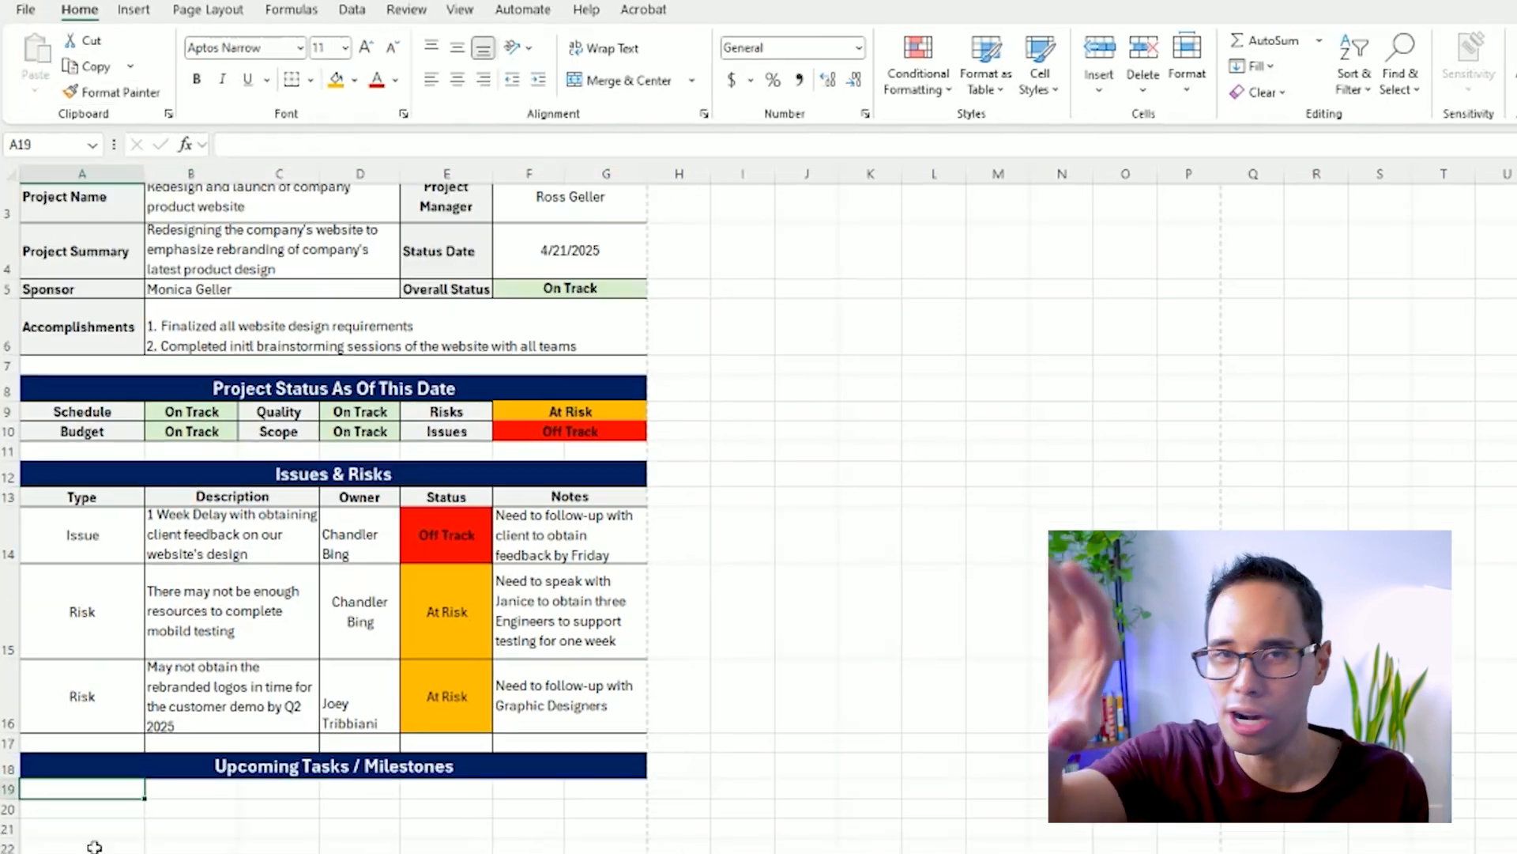
# Merge and center A17:G17 and fill it with white as a spacer row above the new section header.
pyautogui.moveTo(117, 736); pyautogui.dragTo(562, 739)
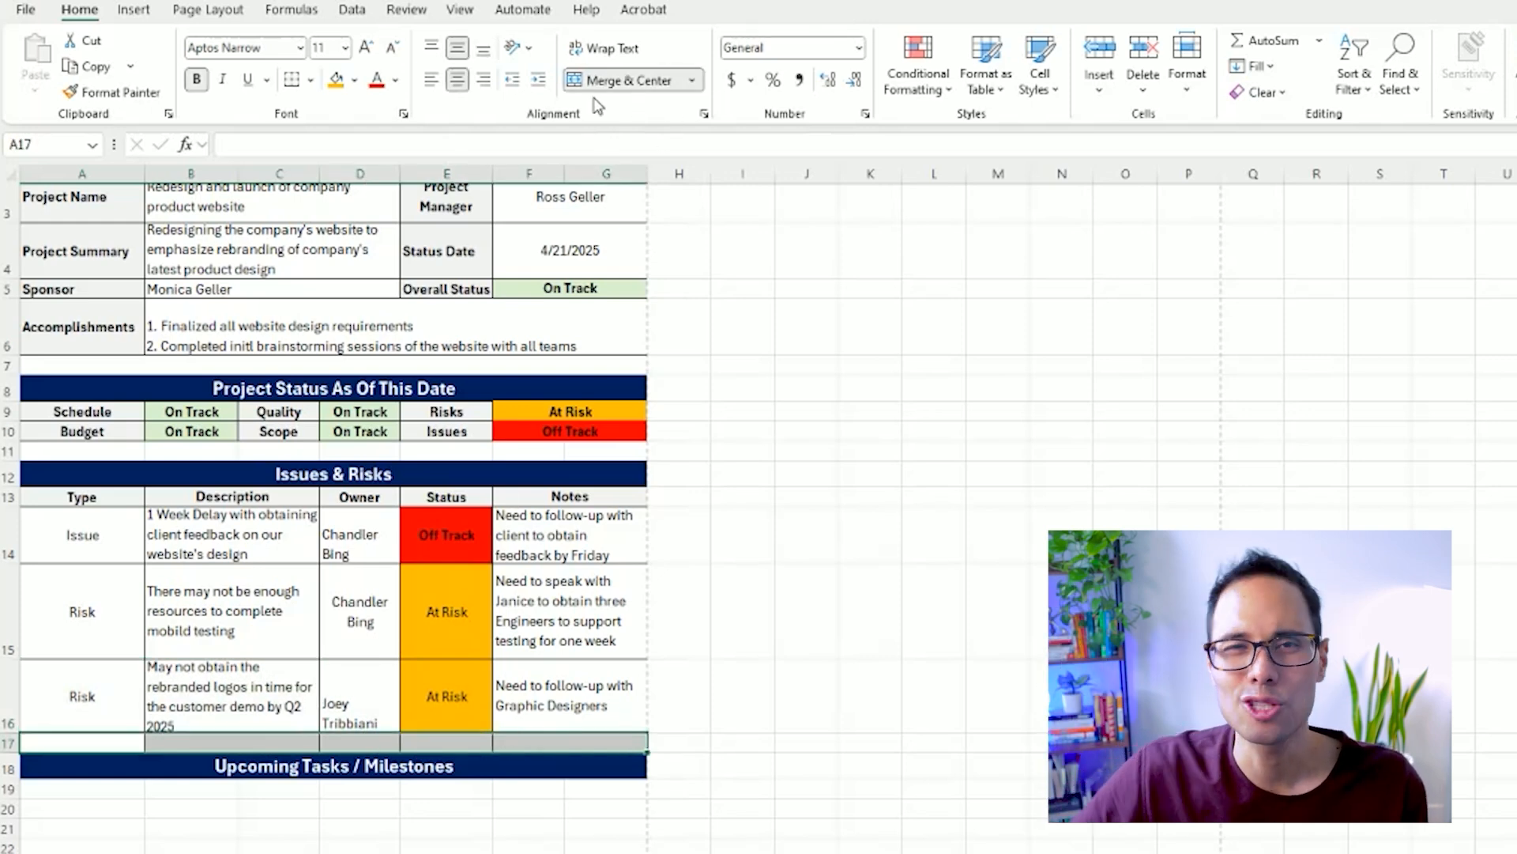
pyautogui.click(354, 79)
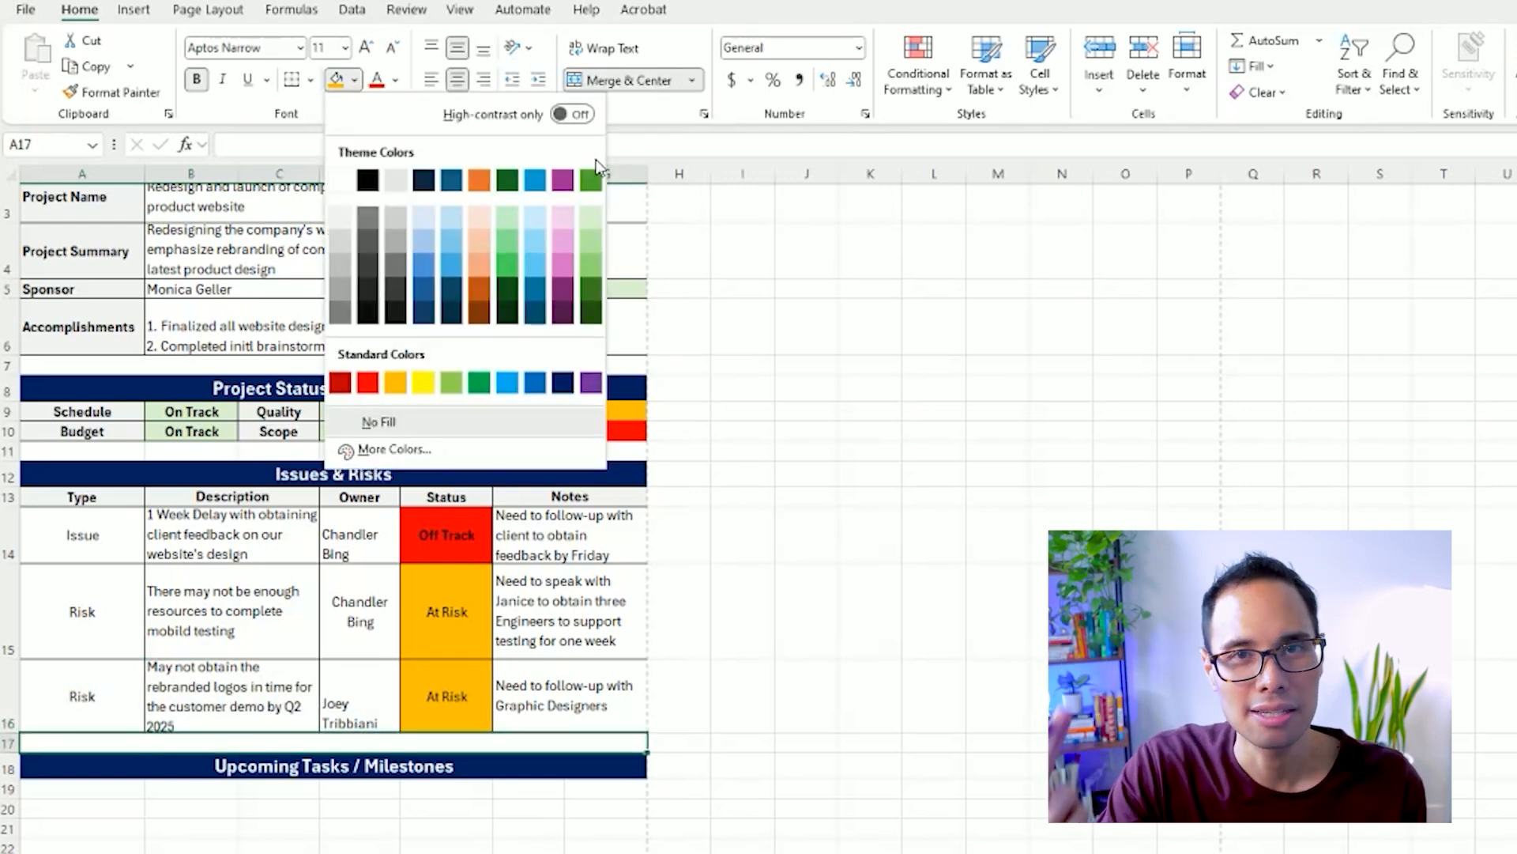
pyautogui.click(346, 181)
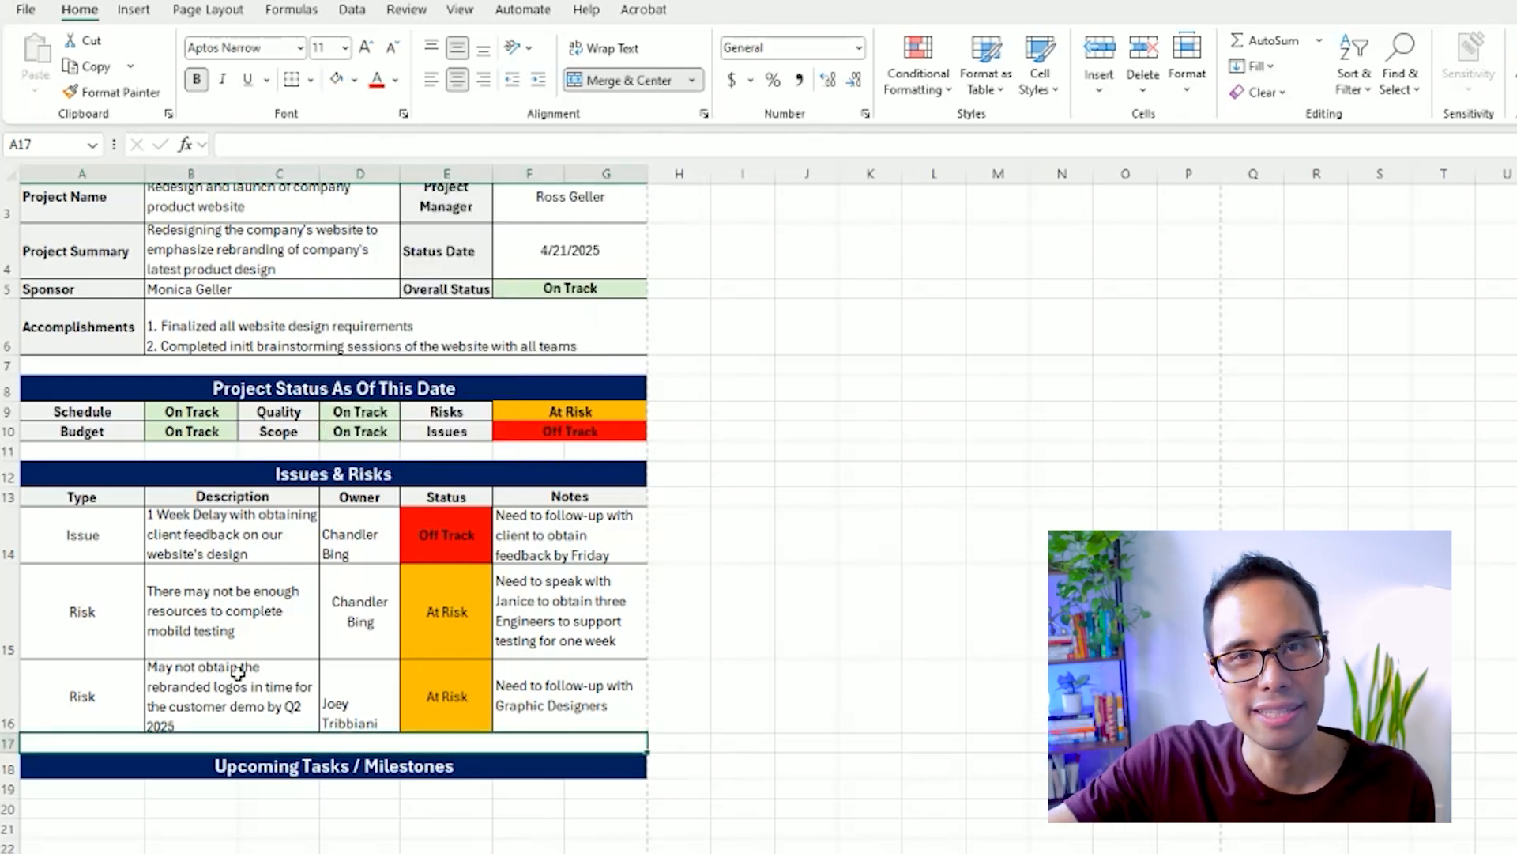
# Enter the column headers "Task", "Owner", "Due date", "Status" and "Notes" in A19:E19.
pyautogui.click(95, 790)
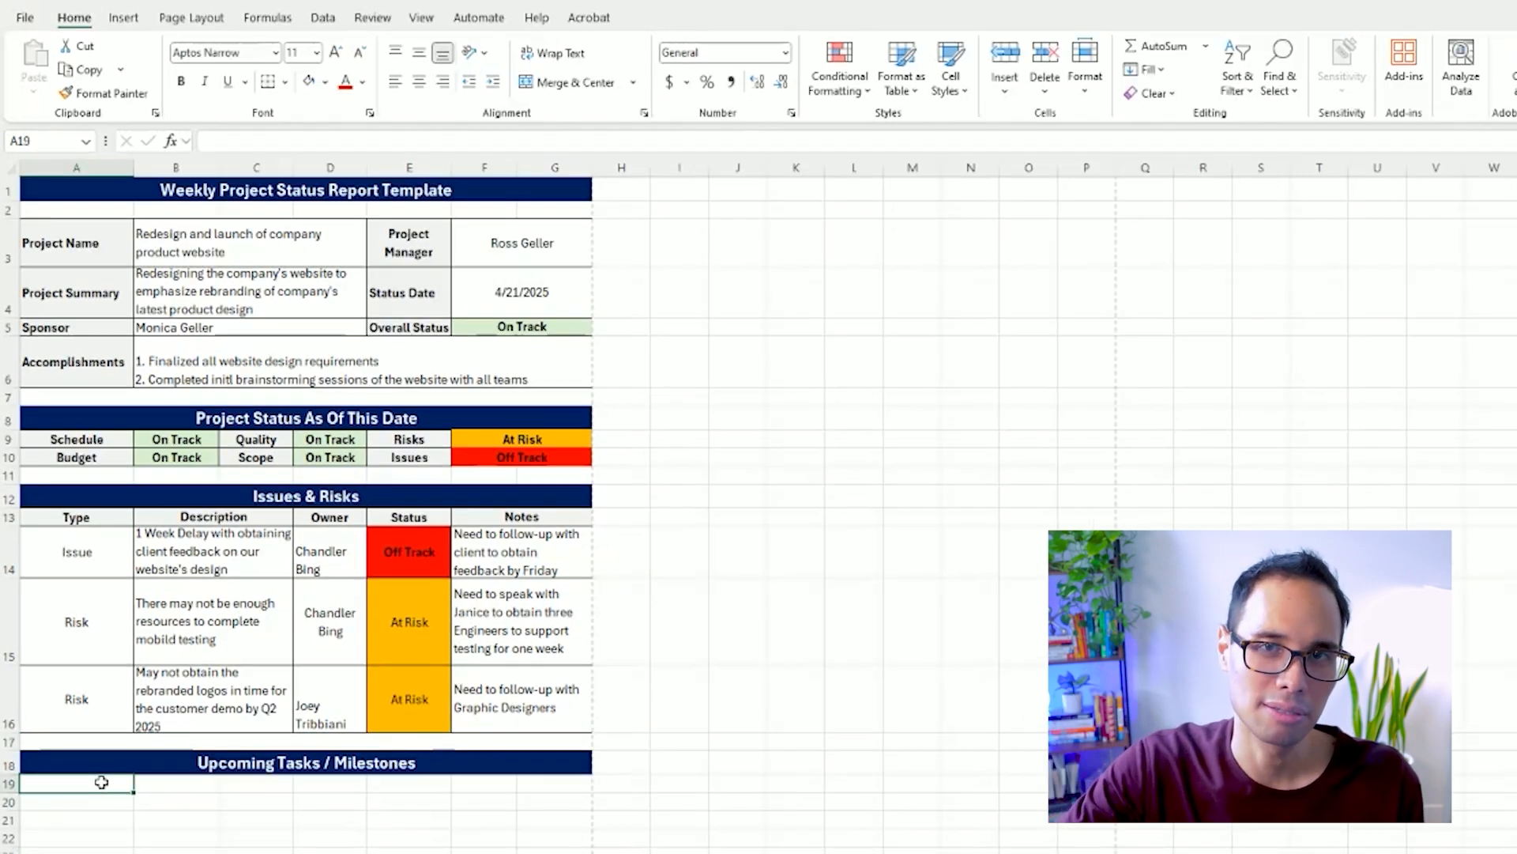
pyautogui.write('Task')
pyautogui.press('Tab')
pyautogui.write('Owner')
pyautogui.press('Tab')
pyautogui.write('Due da')
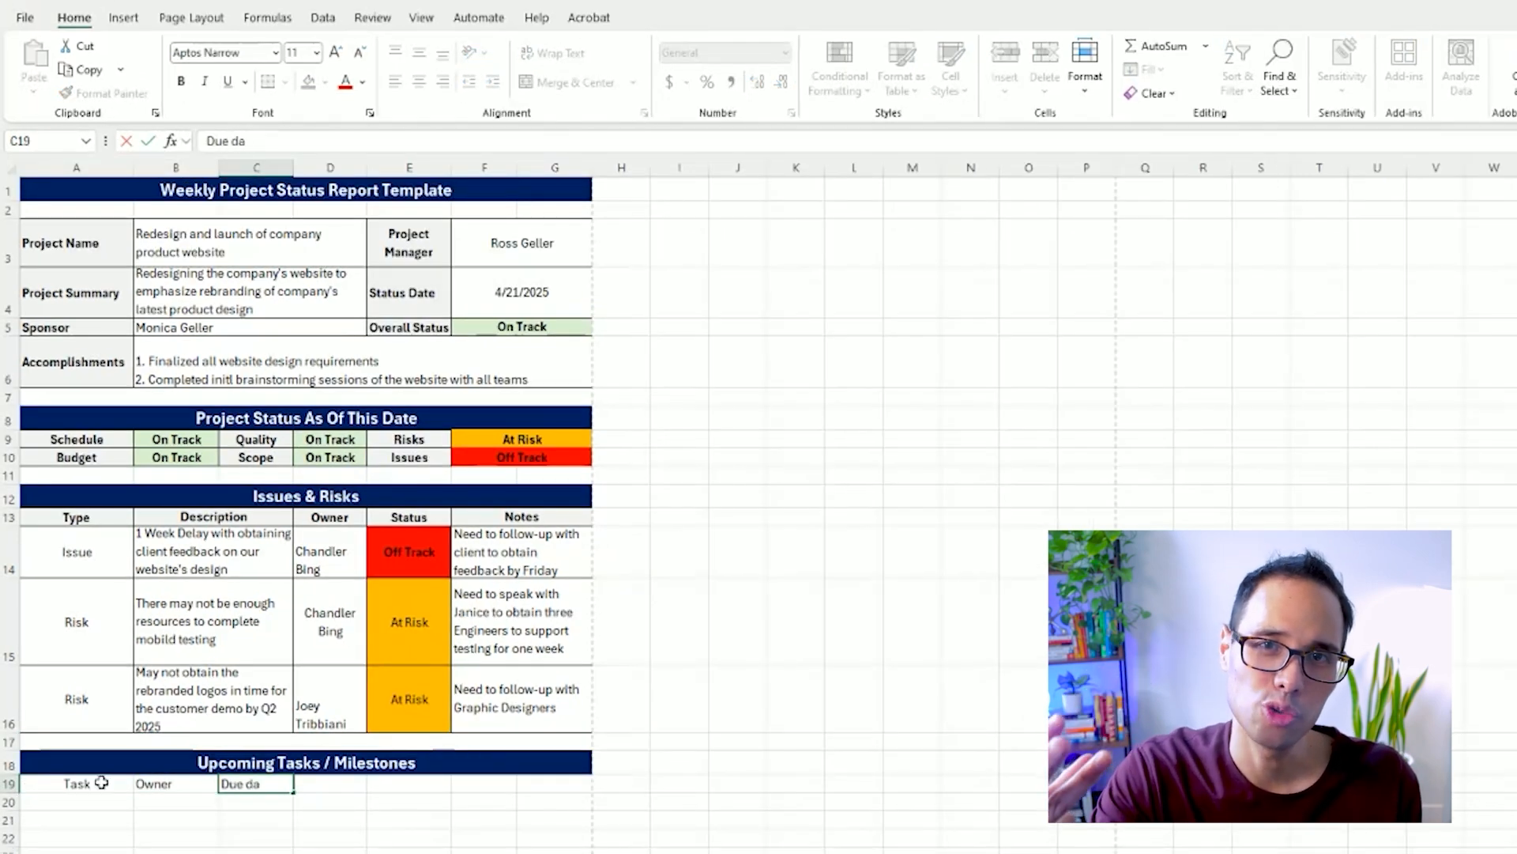
pyautogui.write('te')
pyautogui.press('Tab')
pyautogui.write('Status')
pyautogui.press('Tab')
pyautogui.write('Notes')
pyautogui.press('Return')
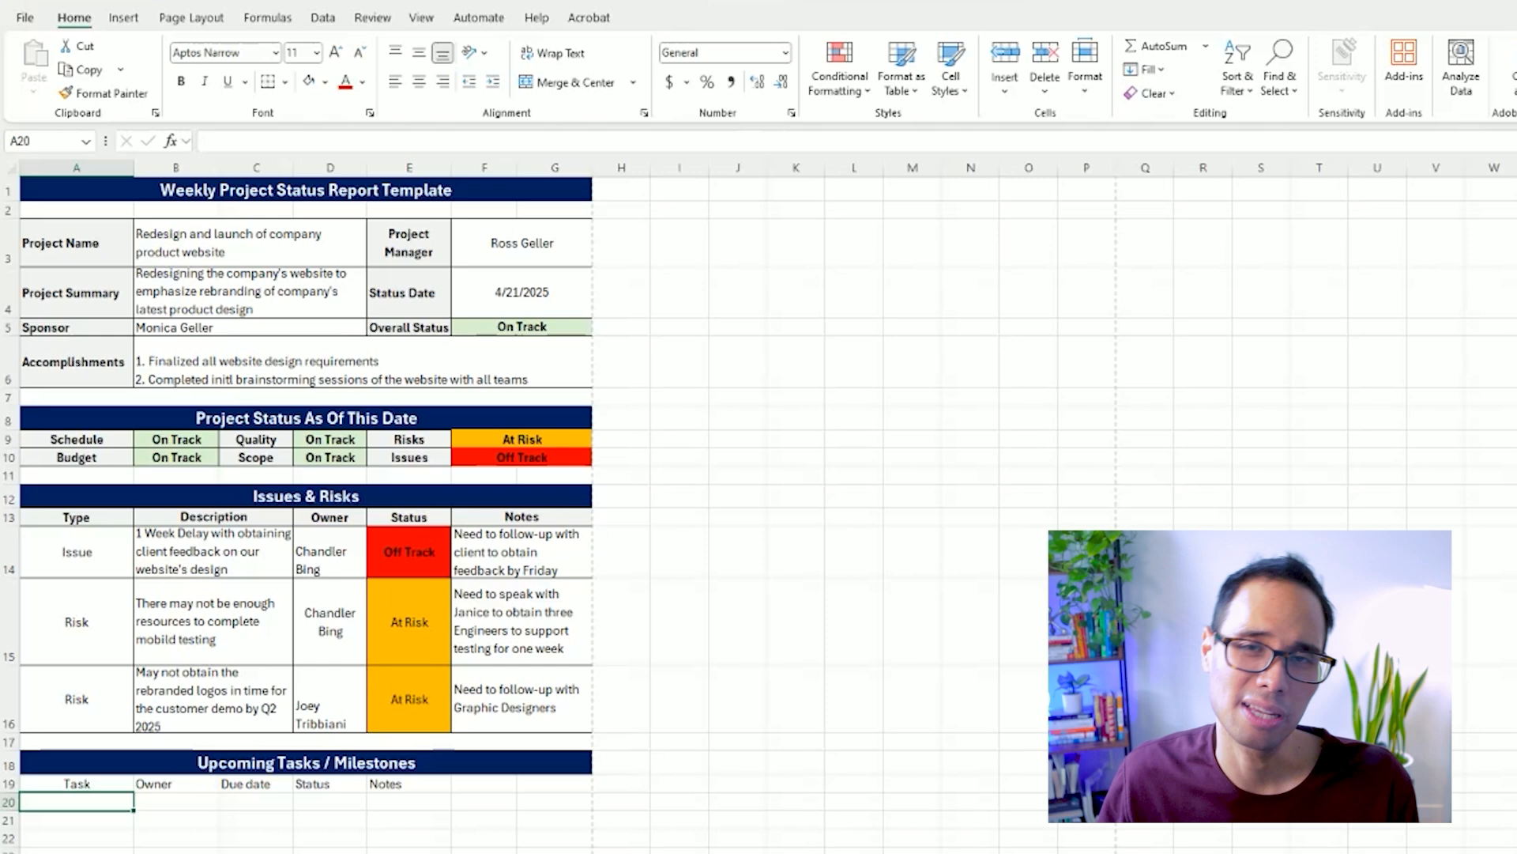
# Move the "Notes" header to F19 and the "Status" header to E19.
pyautogui.scroll(-2, 1353, 782)
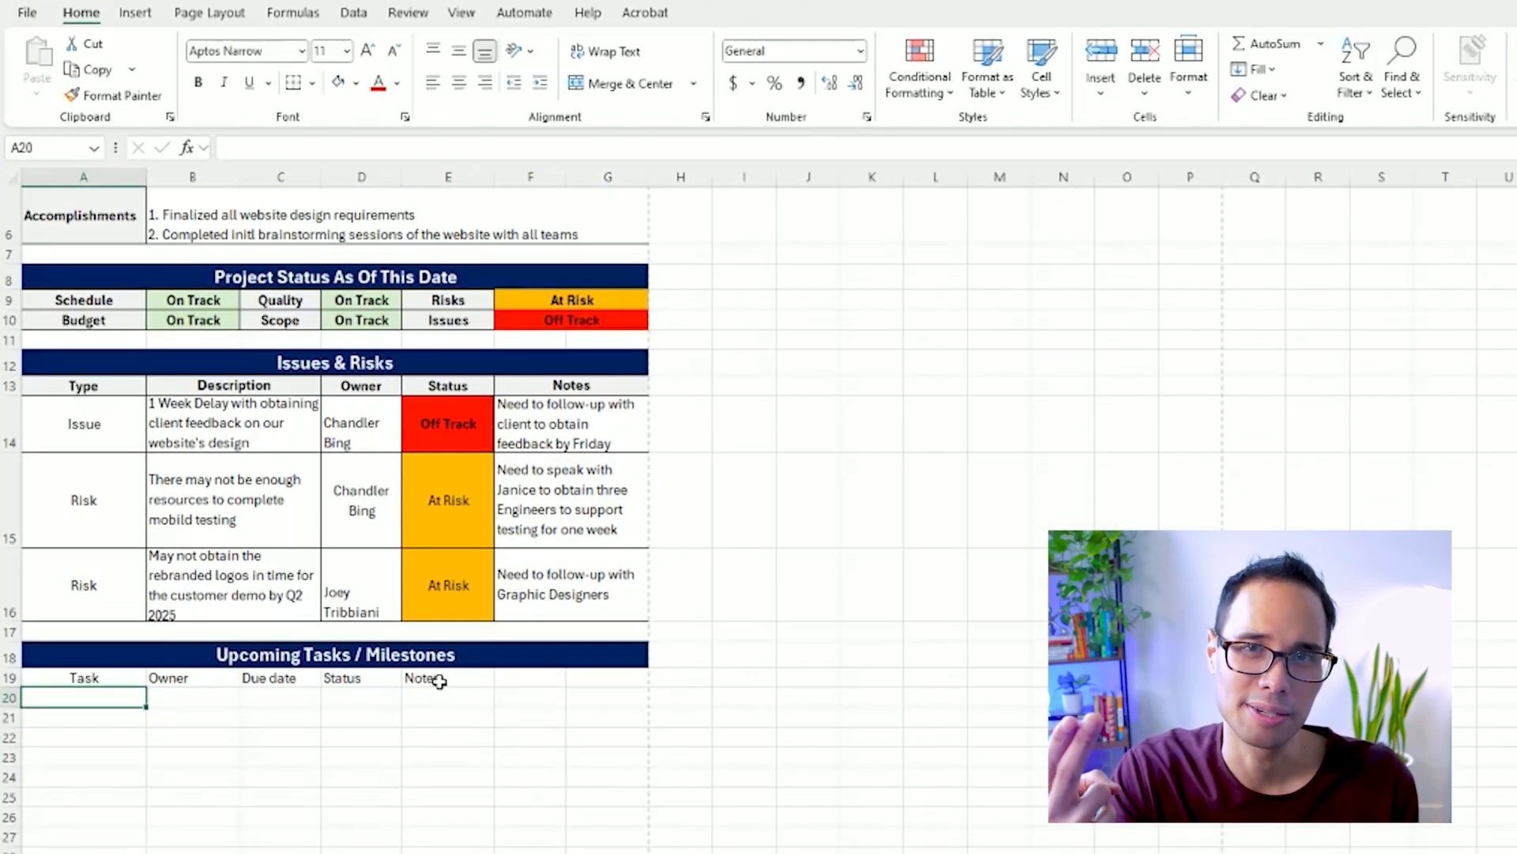
pyautogui.click(440, 681)
pyautogui.hotkey('ctrl', 'c')
pyautogui.click(535, 678)
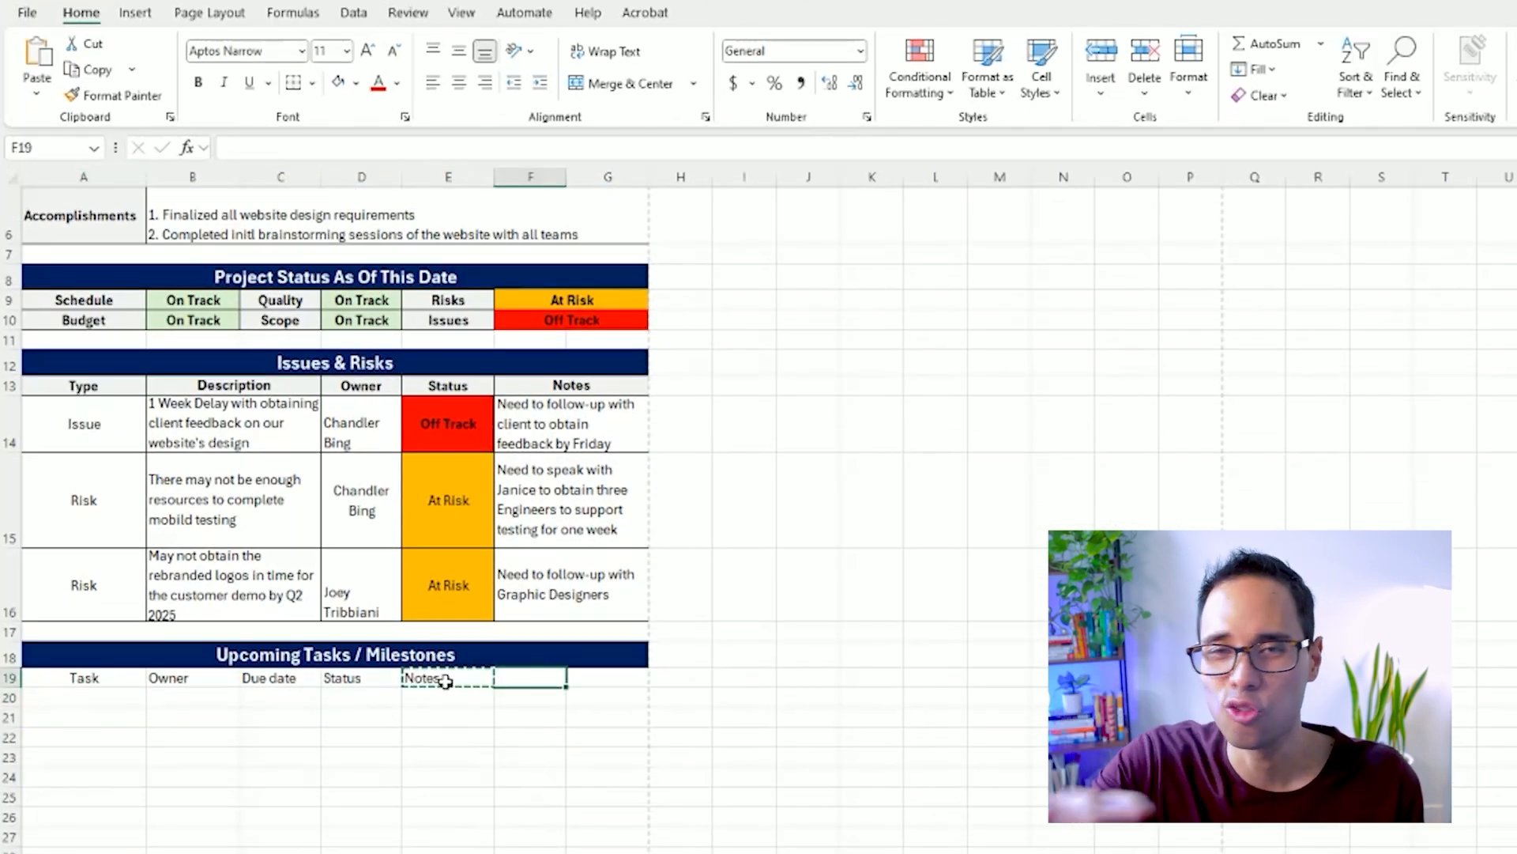
pyautogui.hotkey('ctrl', 'v')
pyautogui.click(380, 679)
pyautogui.hotkey('ctrl', 'x')
pyautogui.click(419, 680)
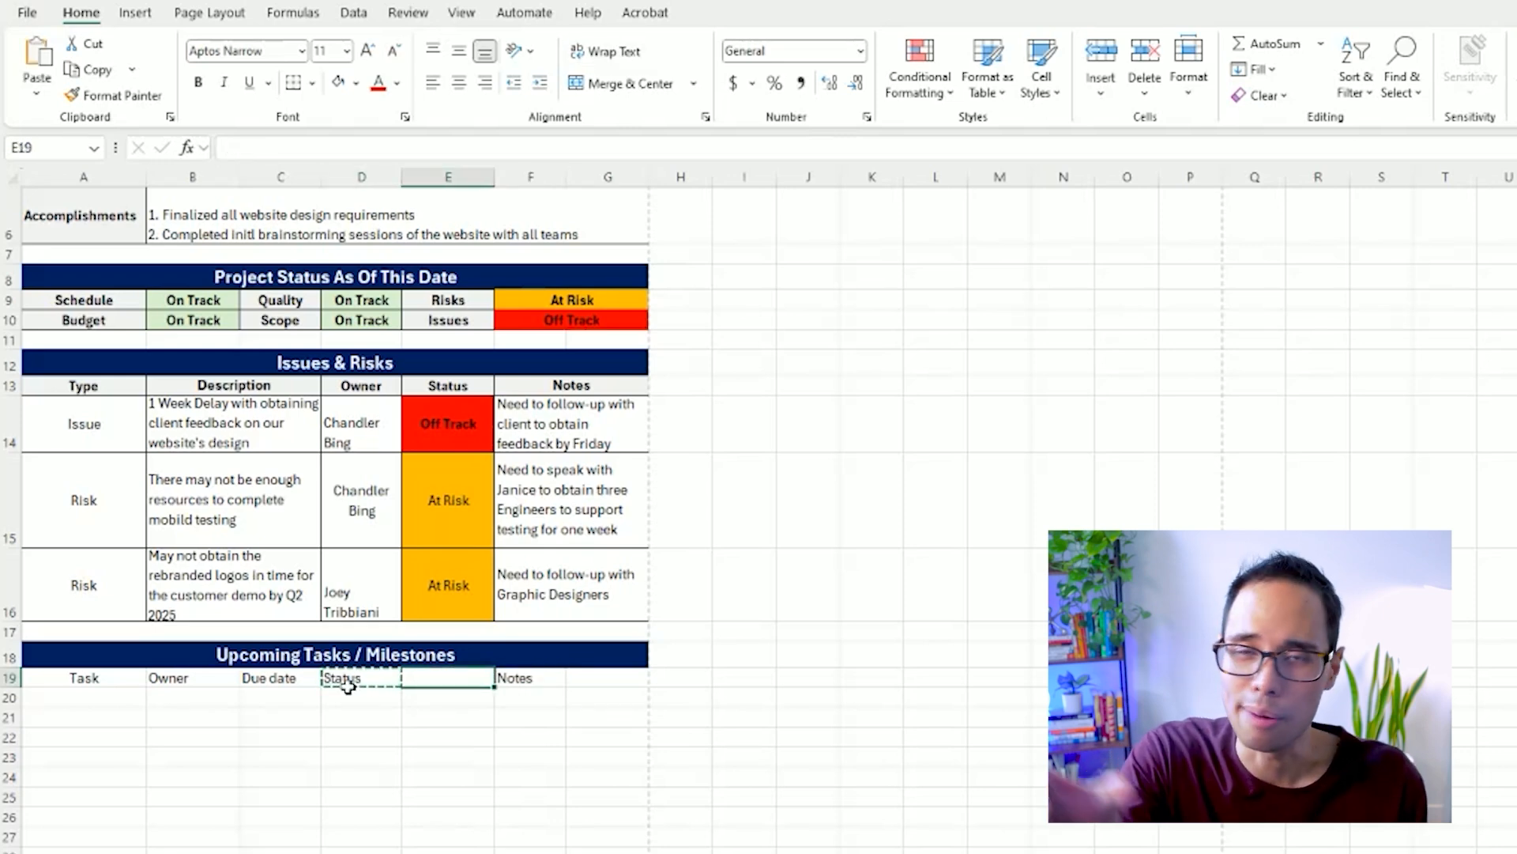
pyautogui.hotkey('ctrl', 'v')
# Move the "Due date" header to D19 and the "Owner" header to C19.
pyautogui.click(282, 681)
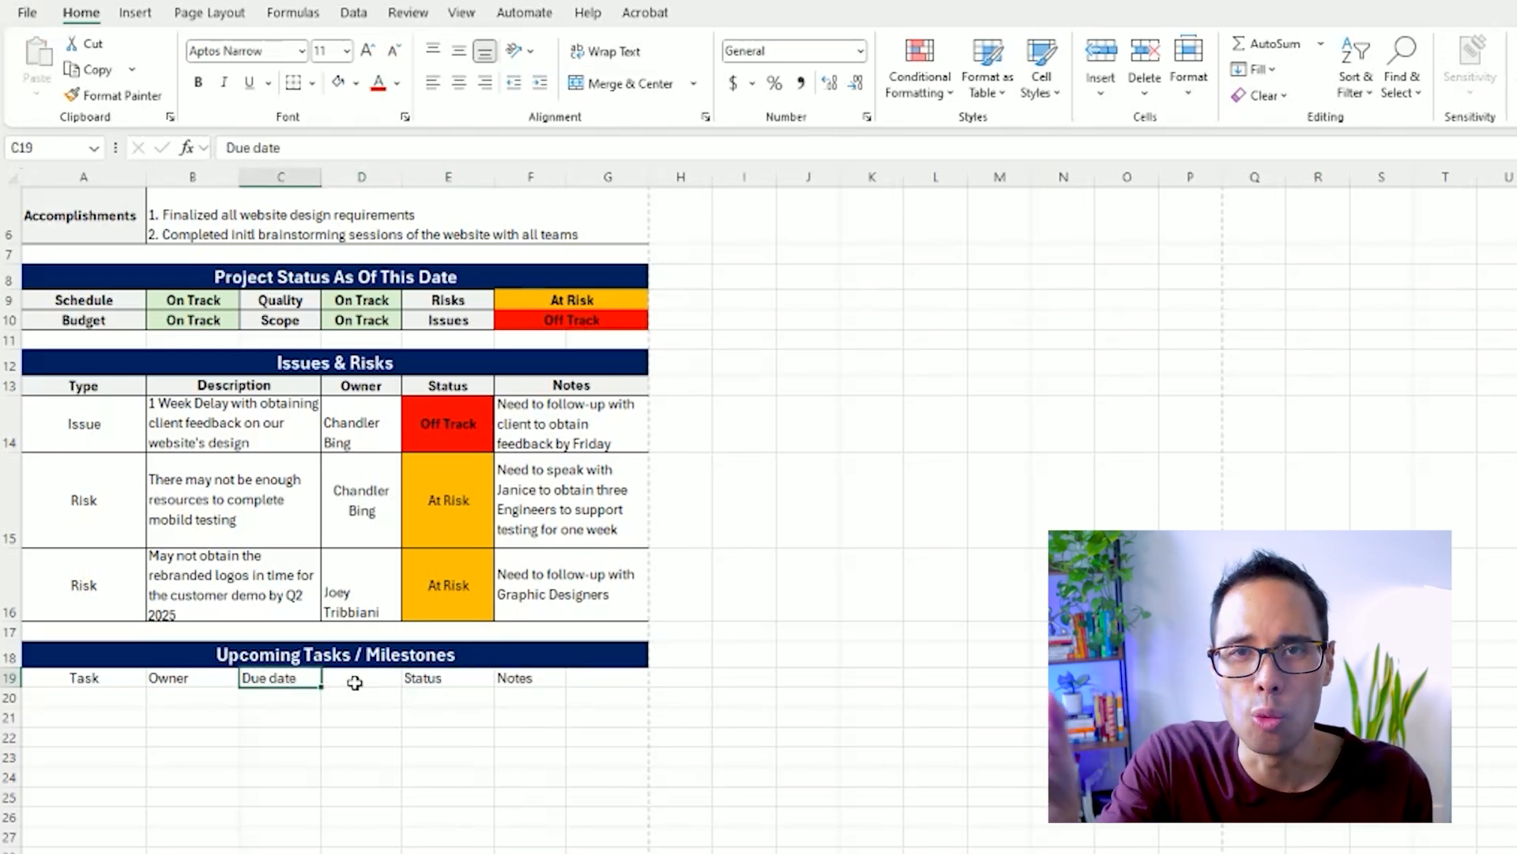
pyautogui.moveTo(359, 680); pyautogui.dragTo(332, 678)
pyautogui.click(204, 678)
pyautogui.moveTo(240, 678); pyautogui.dragTo(271, 678)
# Merge and center the "Task" header across A19:B19 and the "Notes" header across F19:G19.
pyautogui.moveTo(131, 684); pyautogui.dragTo(192, 677)
pyautogui.click(622, 83)
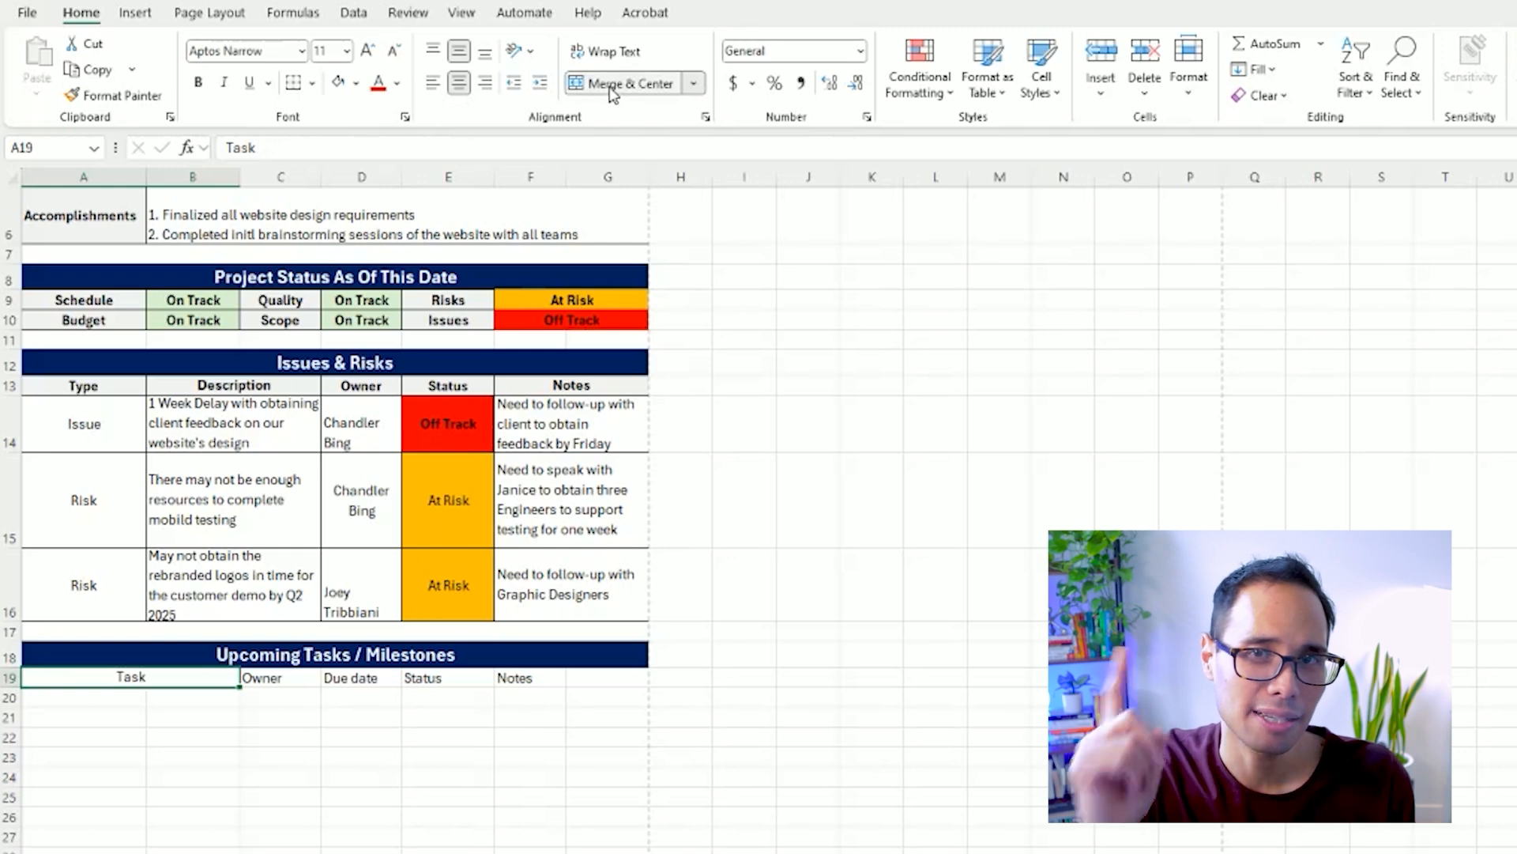
pyautogui.moveTo(536, 678); pyautogui.dragTo(609, 677)
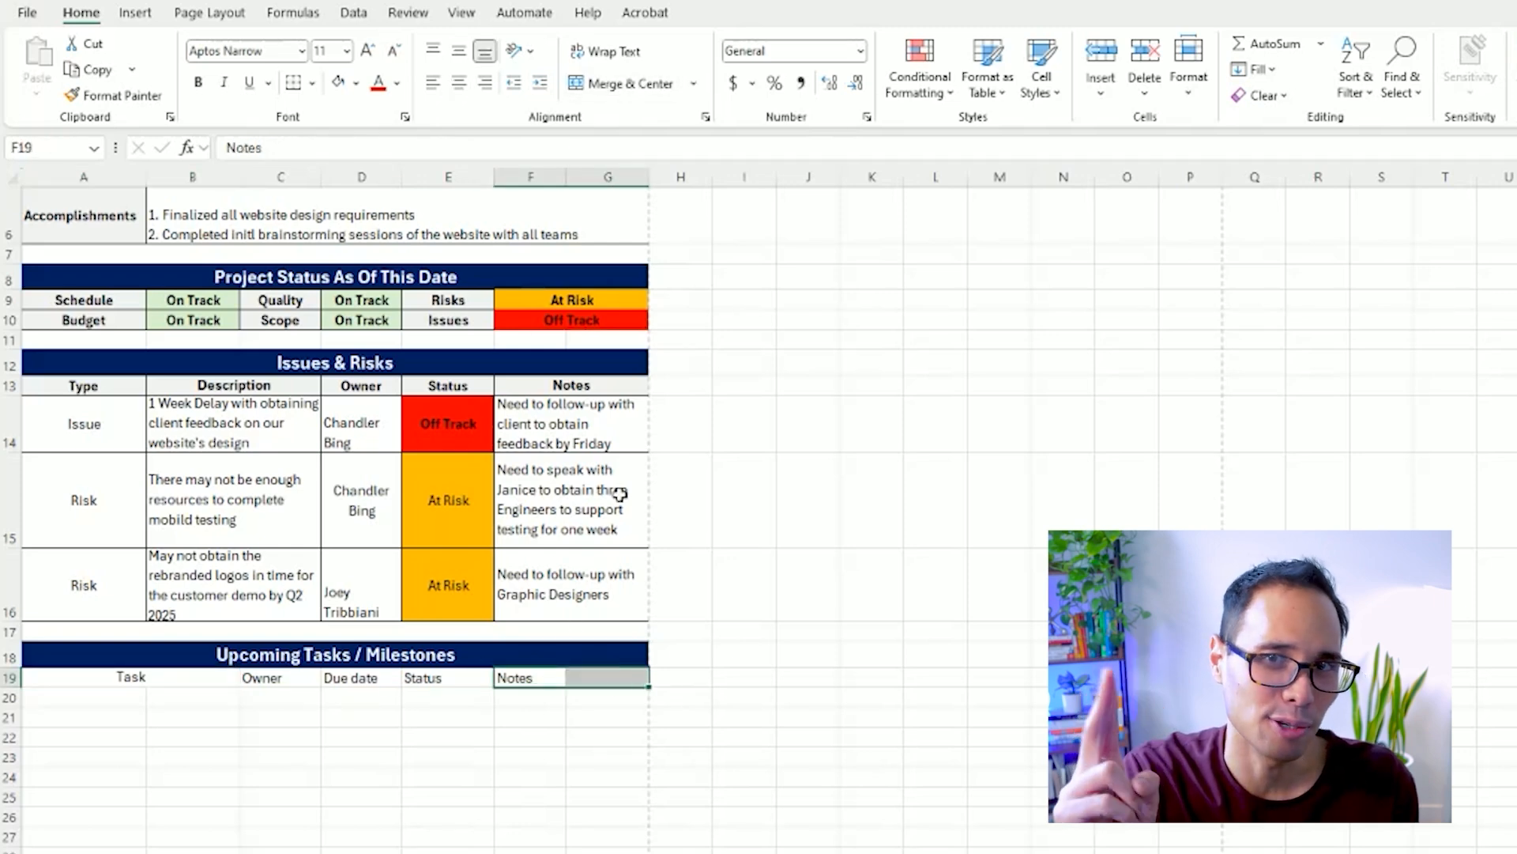
pyautogui.click(624, 84)
# Bold the header row A19:G19 and apply all borders to it.
pyautogui.moveTo(562, 678); pyautogui.dragTo(36, 677)
pyautogui.click(198, 82)
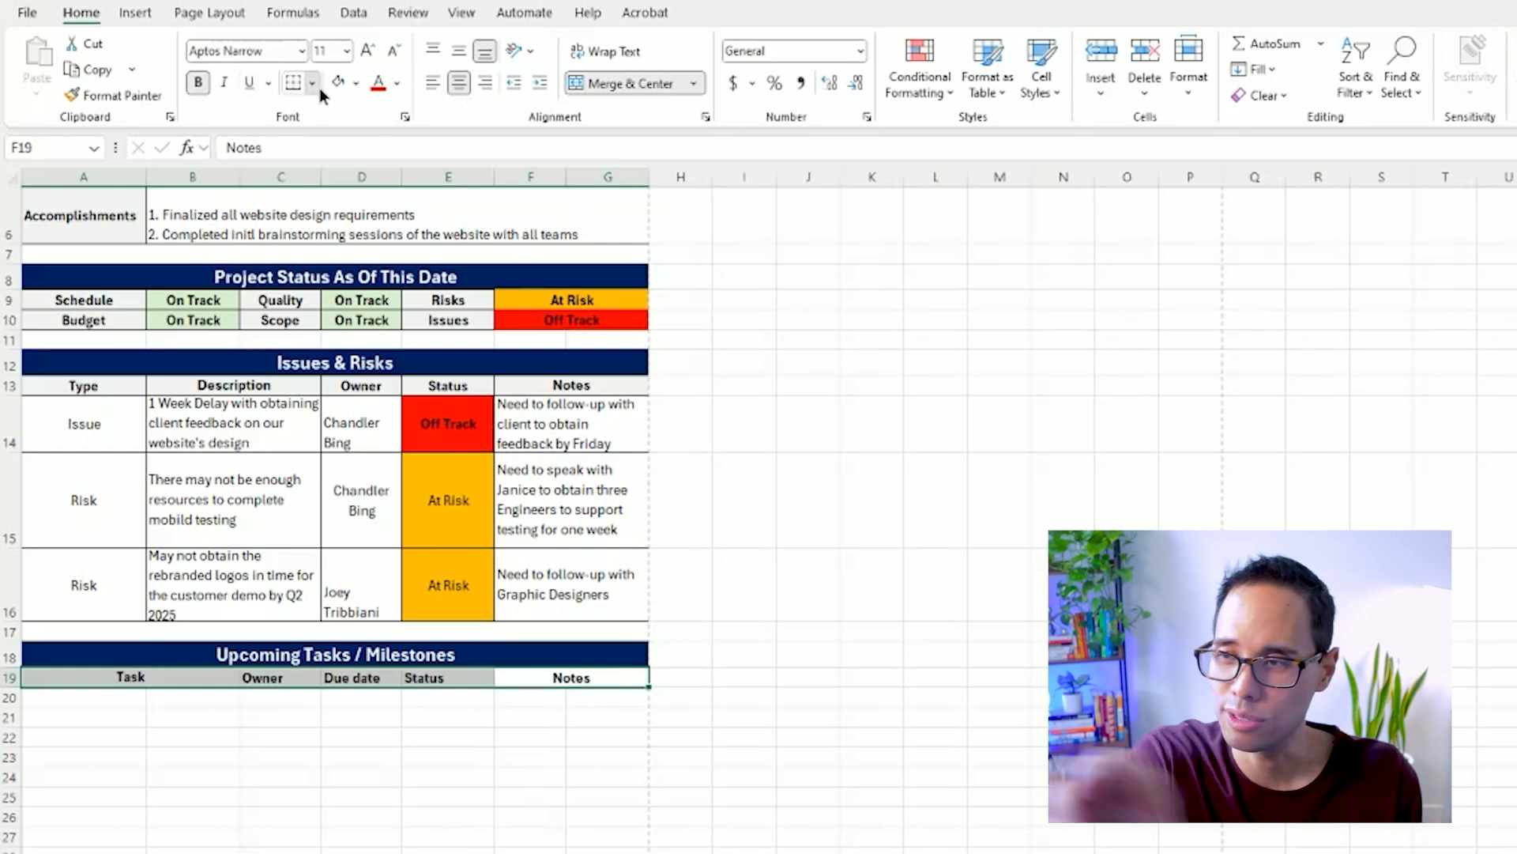
pyautogui.click(313, 82)
pyautogui.click(361, 282)
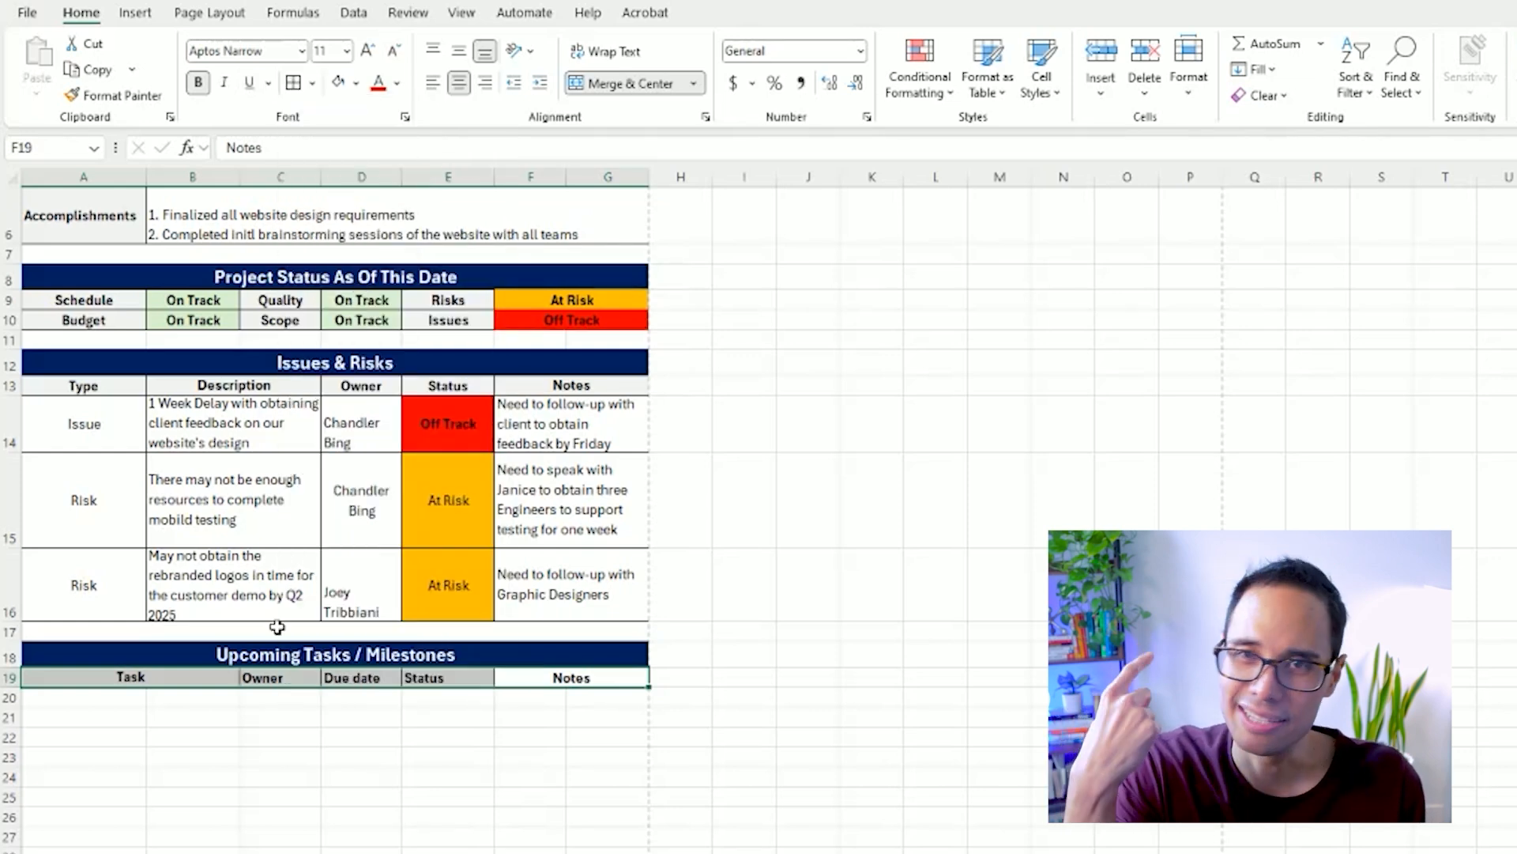
# Merge and center A20:B20 and copy that formatting to A21:B21 and A22:B22.
pyautogui.moveTo(119, 694); pyautogui.dragTo(160, 693)
pyautogui.click(620, 83)
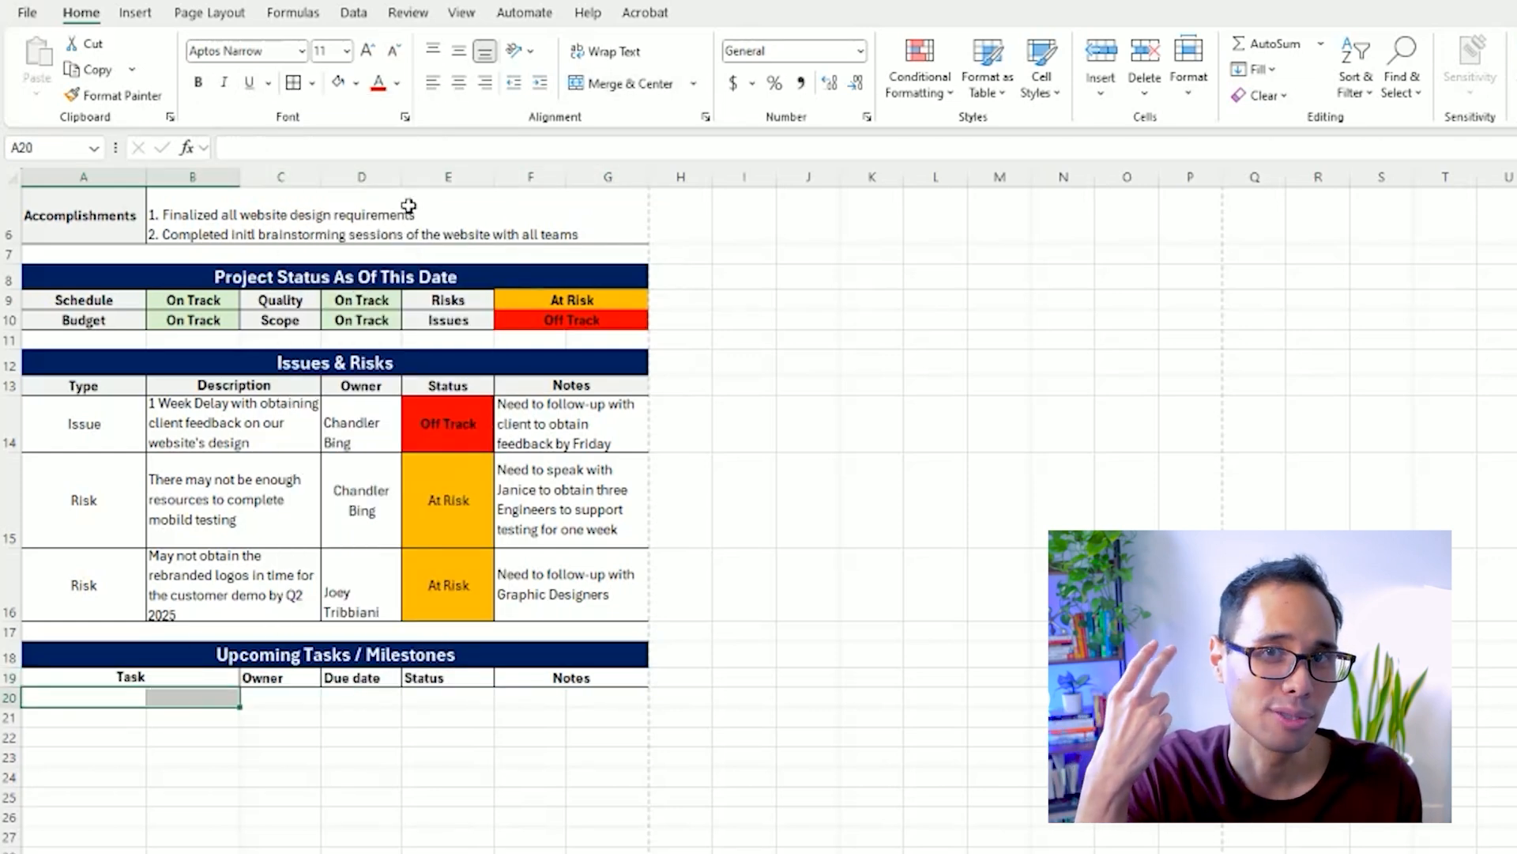
pyautogui.click(154, 96)
pyautogui.moveTo(126, 714)
pyautogui.mouseDown()
pyautogui.moveTo(130, 728)
pyautogui.moveTo(193, 719)
pyautogui.mouseUp()
pyautogui.click(153, 98)
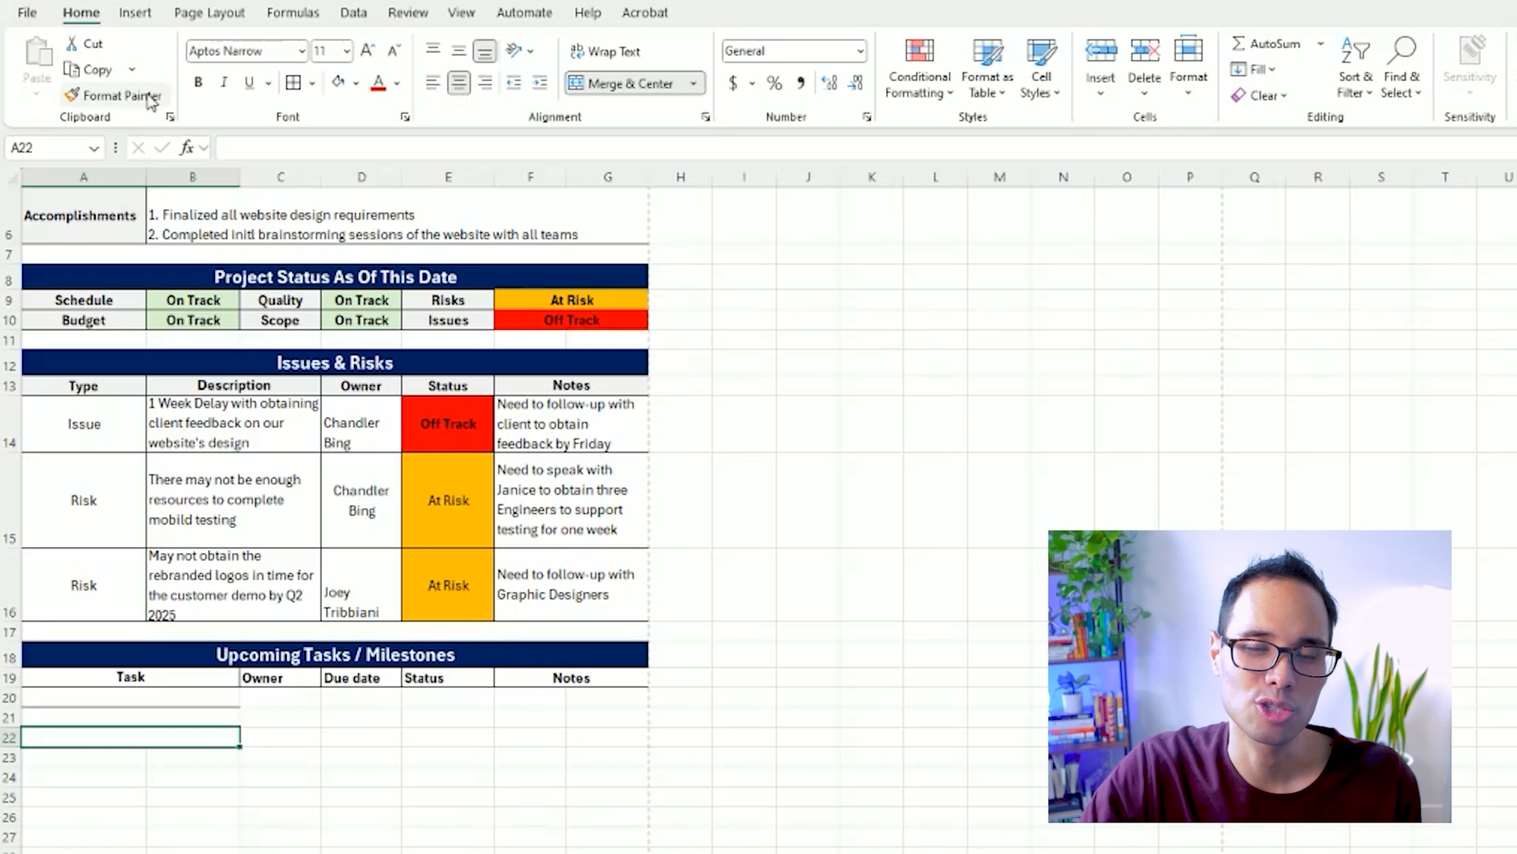
pyautogui.click(150, 98)
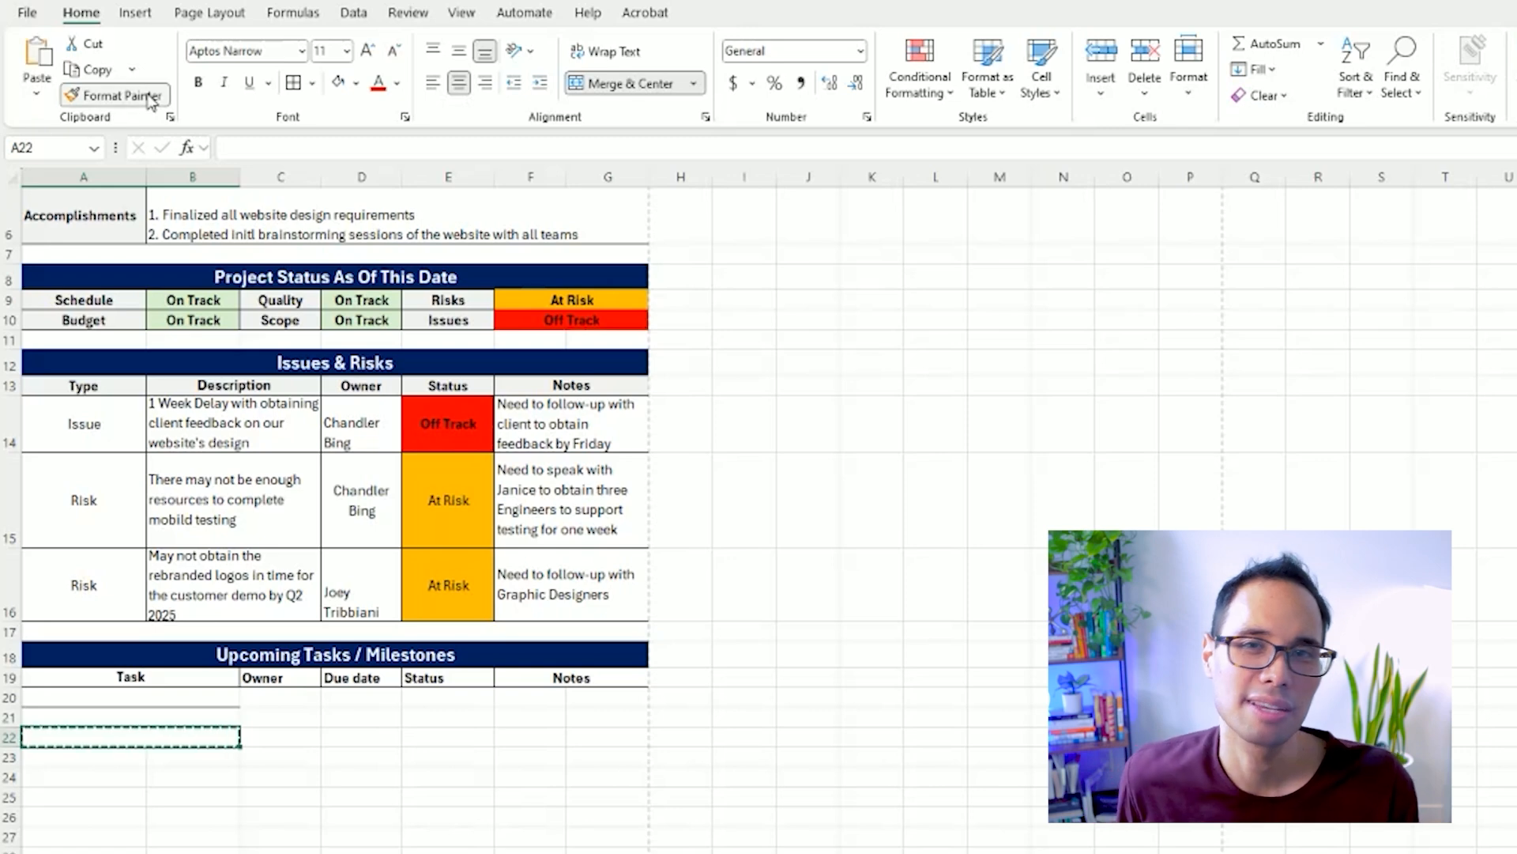
pyautogui.click(126, 757)
# Copy the merged-cell formatting to the Notes cells F20:G20, F21:G21 and F22:G22.
pyautogui.click(150, 98)
pyautogui.click(541, 699)
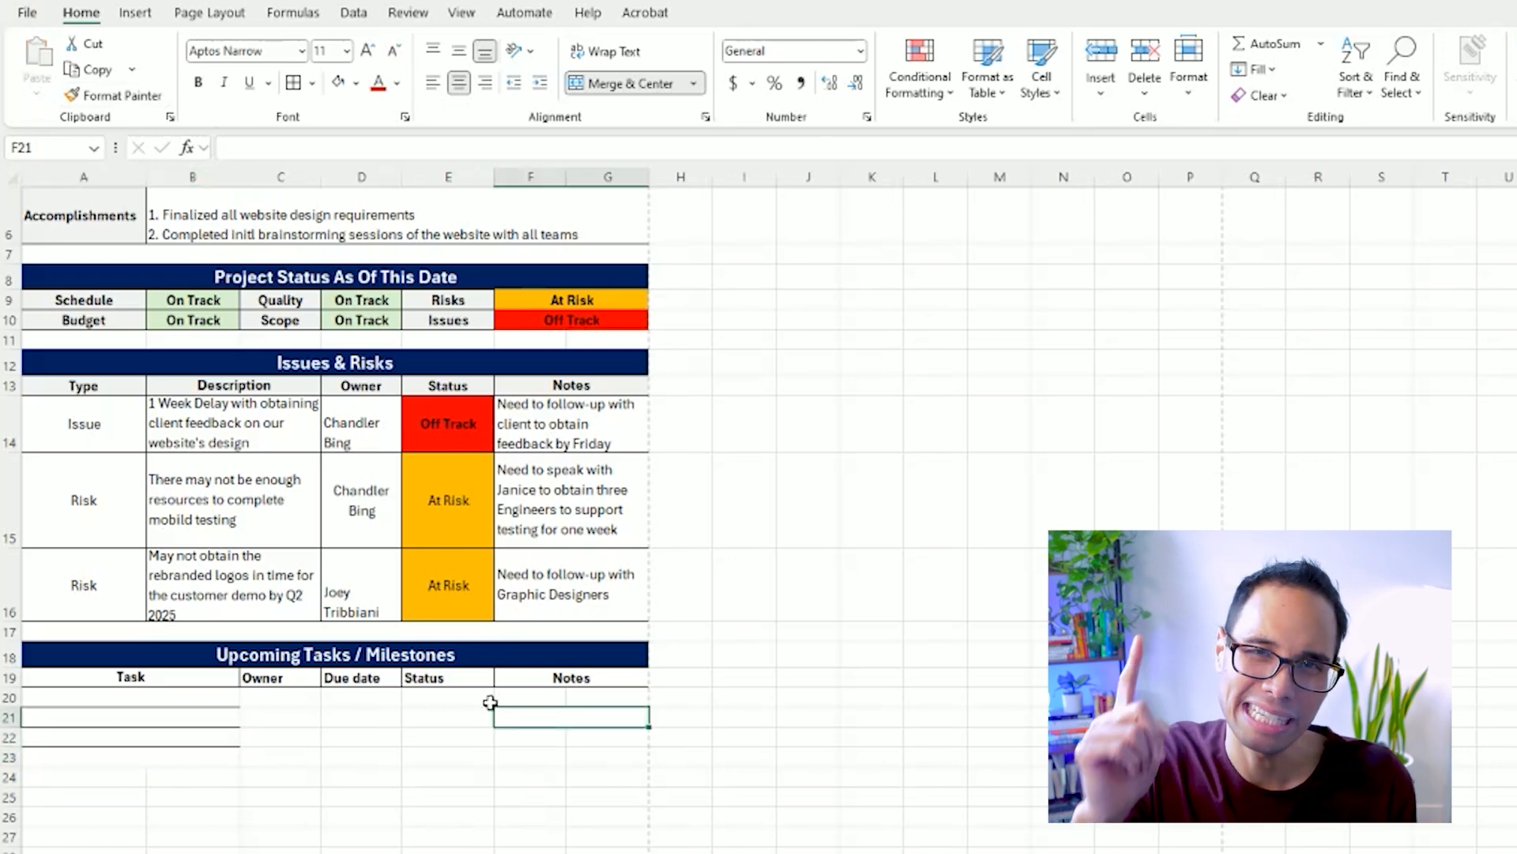
pyautogui.click(150, 98)
pyautogui.click(566, 717)
pyautogui.click(153, 98)
pyautogui.click(566, 738)
# Apply all borders to the blank task rows A20:G22.
pyautogui.moveTo(571, 737); pyautogui.dragTo(203, 701)
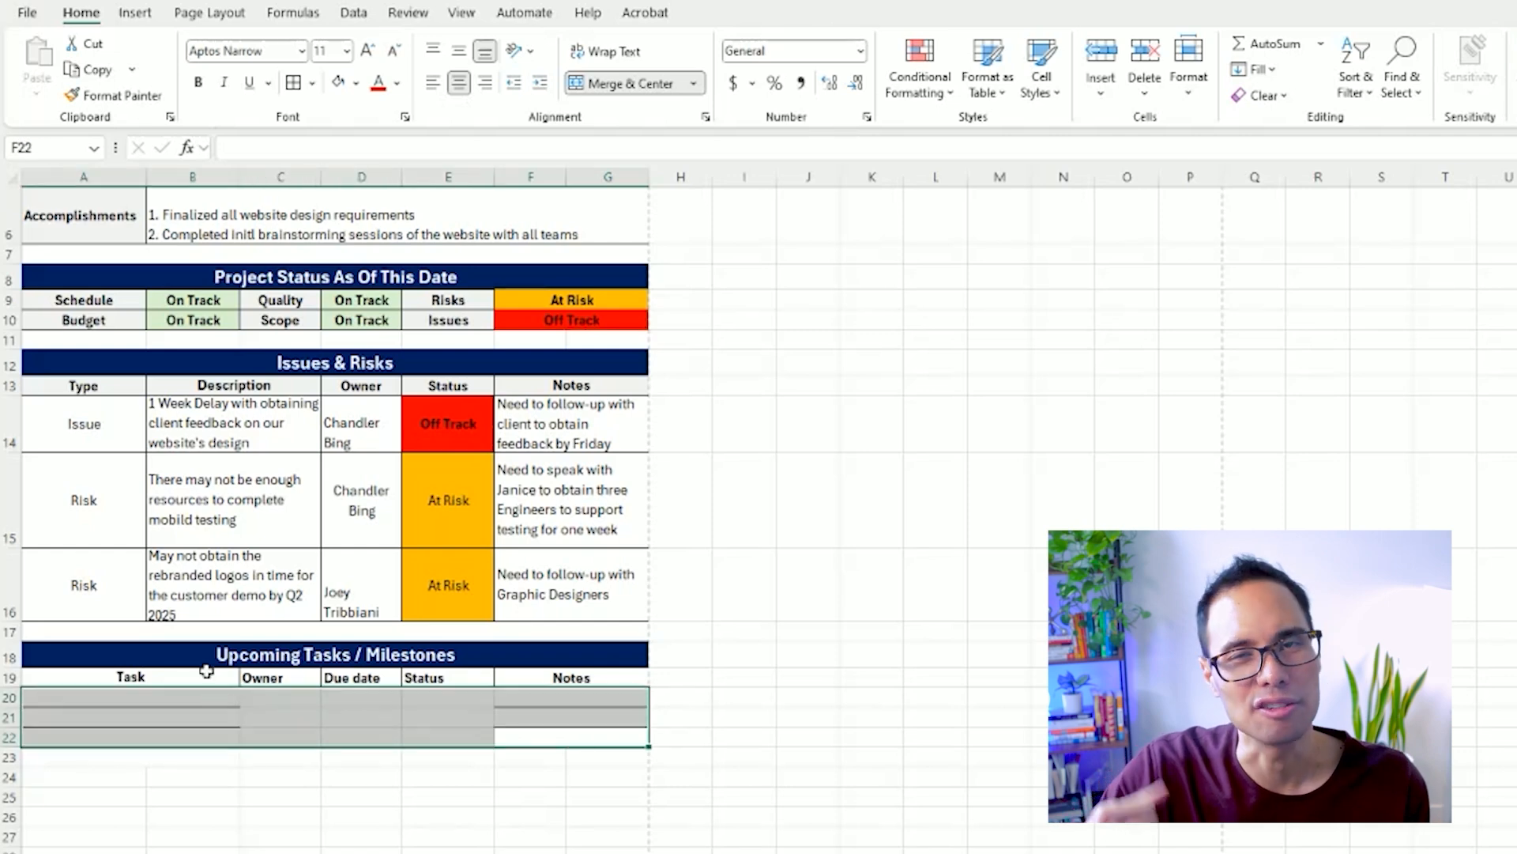
pyautogui.click(312, 83)
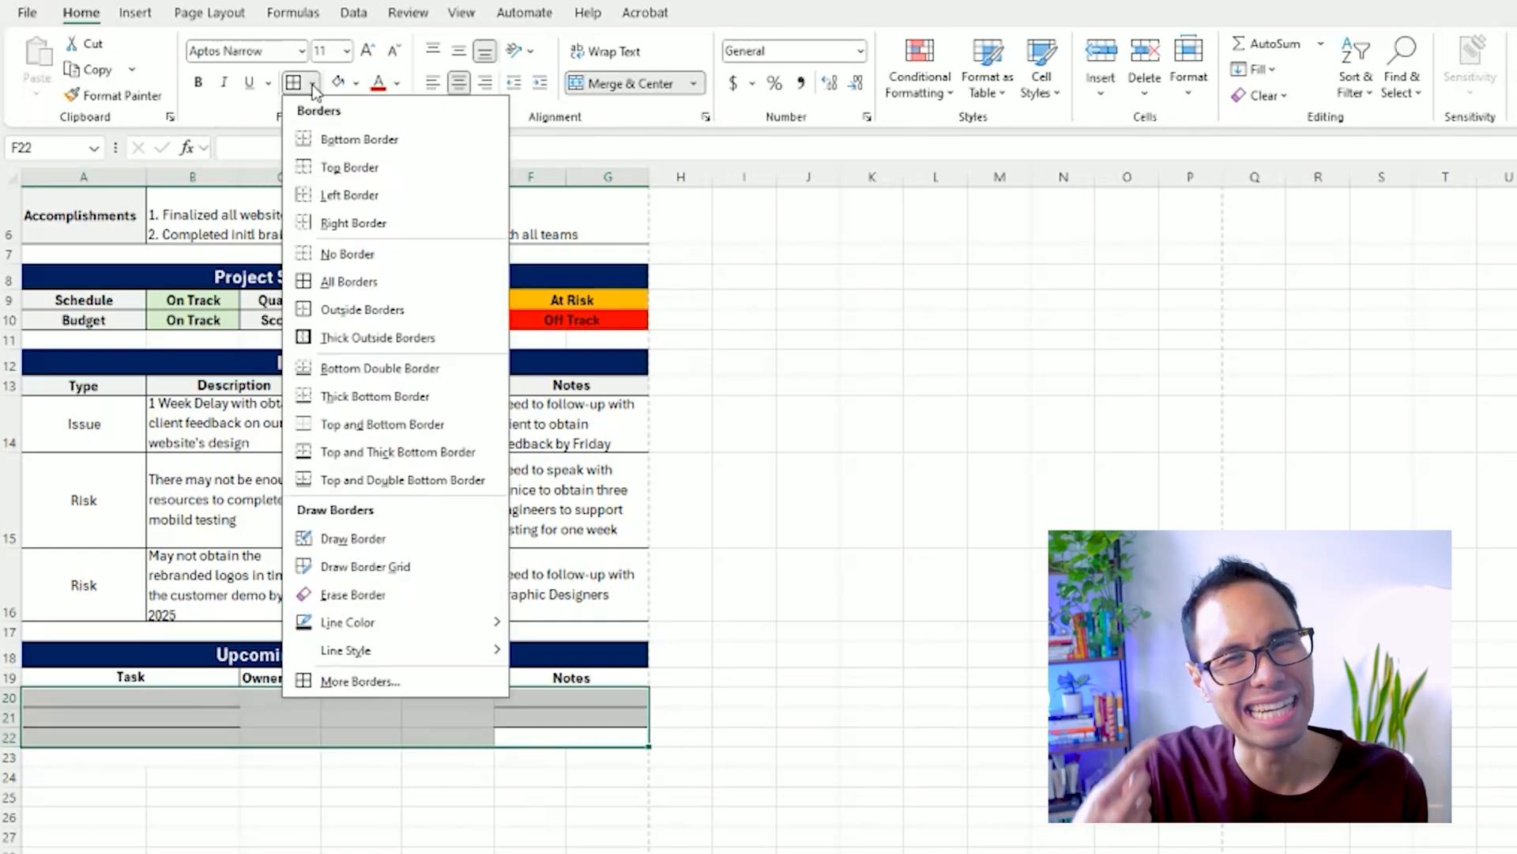
pyautogui.click(351, 286)
# Center the Upcoming Tasks / Milestones header row A19:G19 horizontally and vertically.
pyautogui.moveTo(572, 679); pyautogui.dragTo(130, 677)
pyautogui.click(463, 81)
pyautogui.click(464, 81)
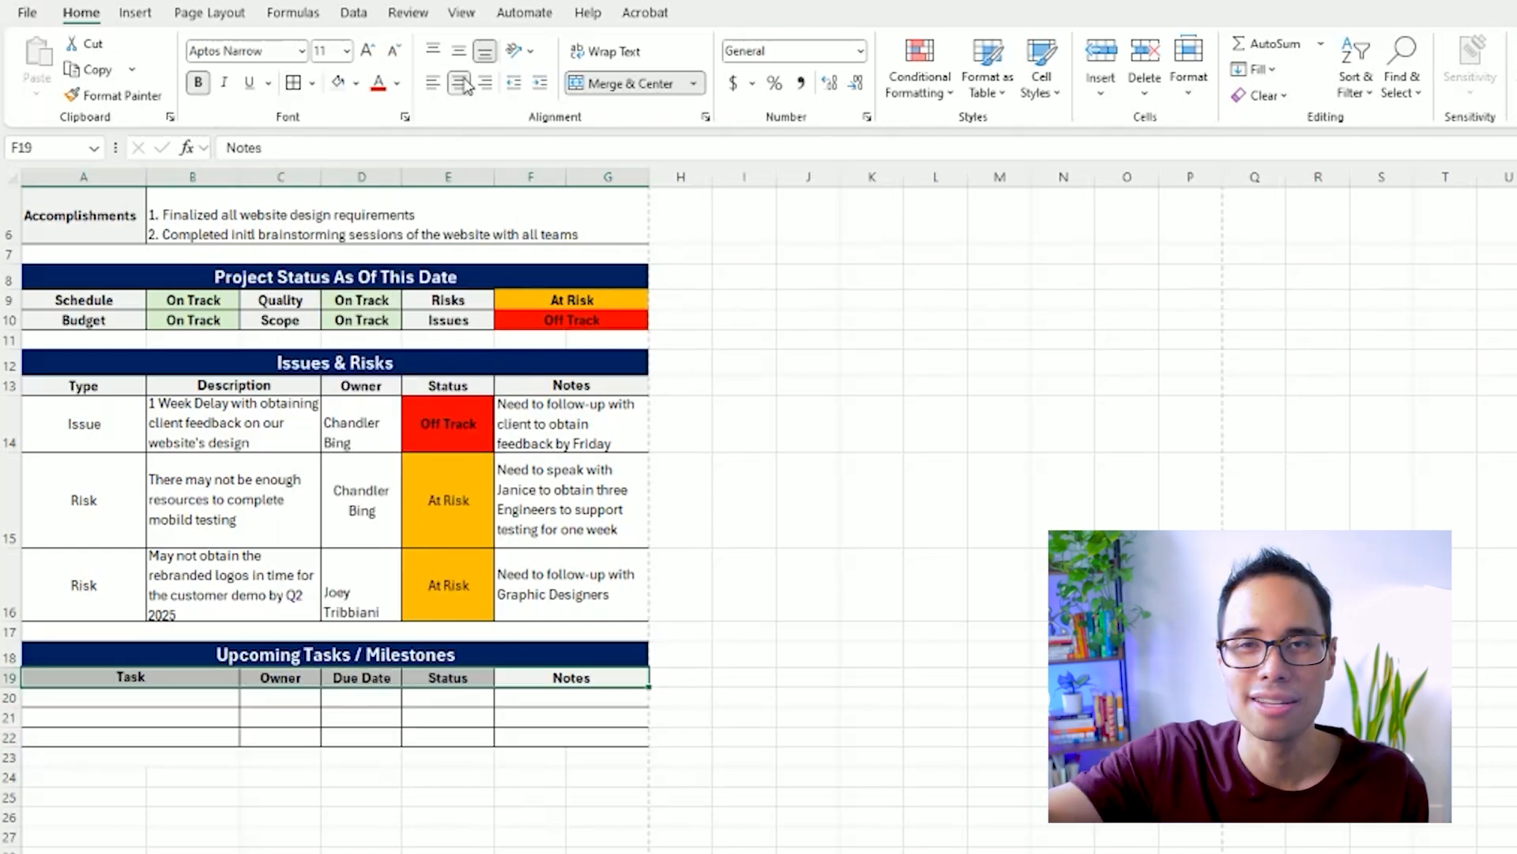
pyautogui.click(458, 50)
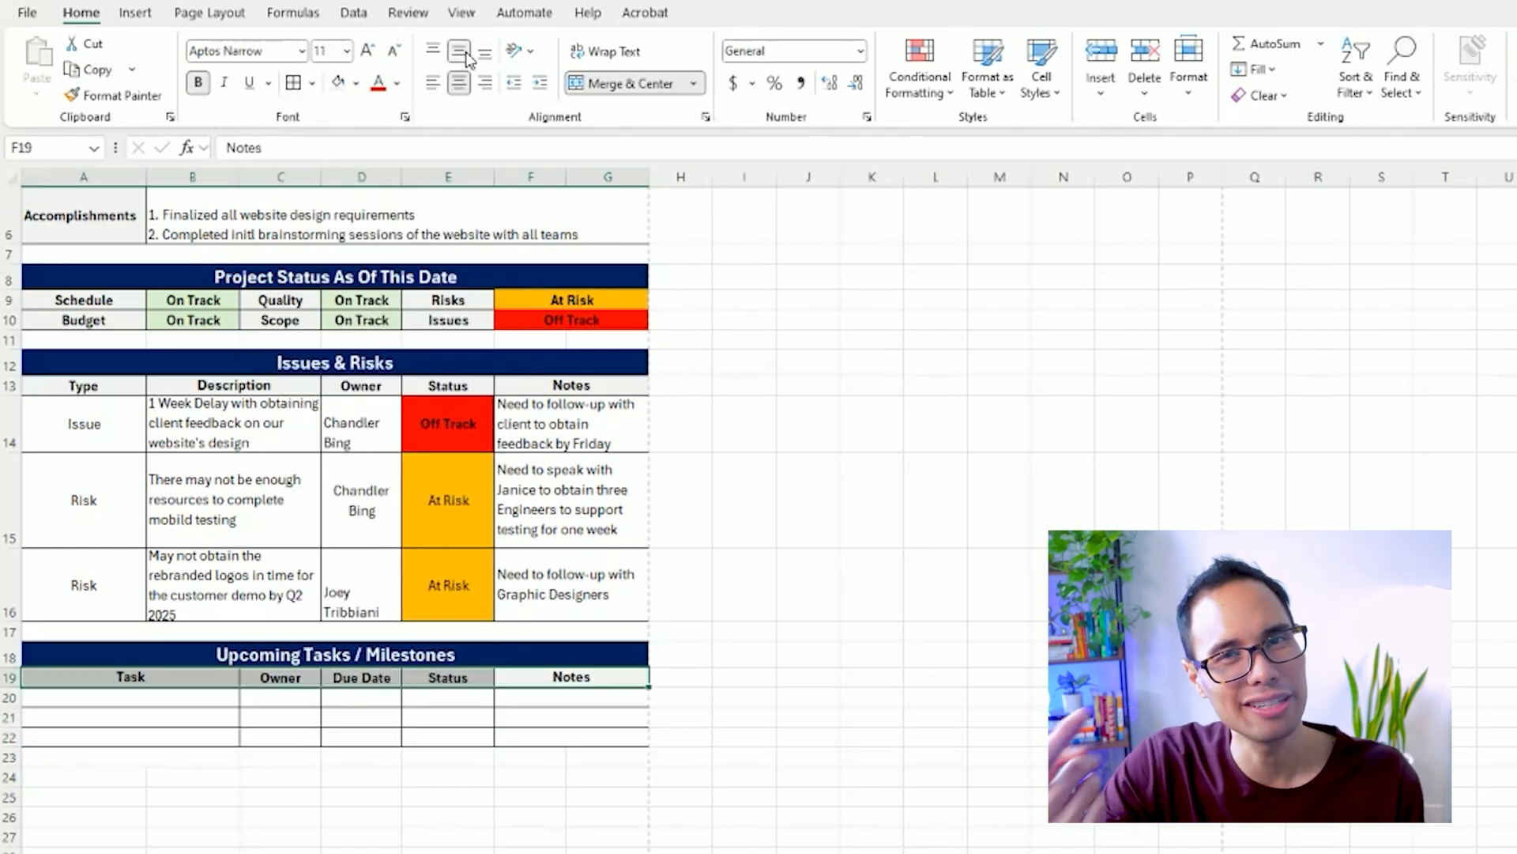
# Enter the task "Review draft of website content to publish before launch" in A20.
pyautogui.click(145, 692)
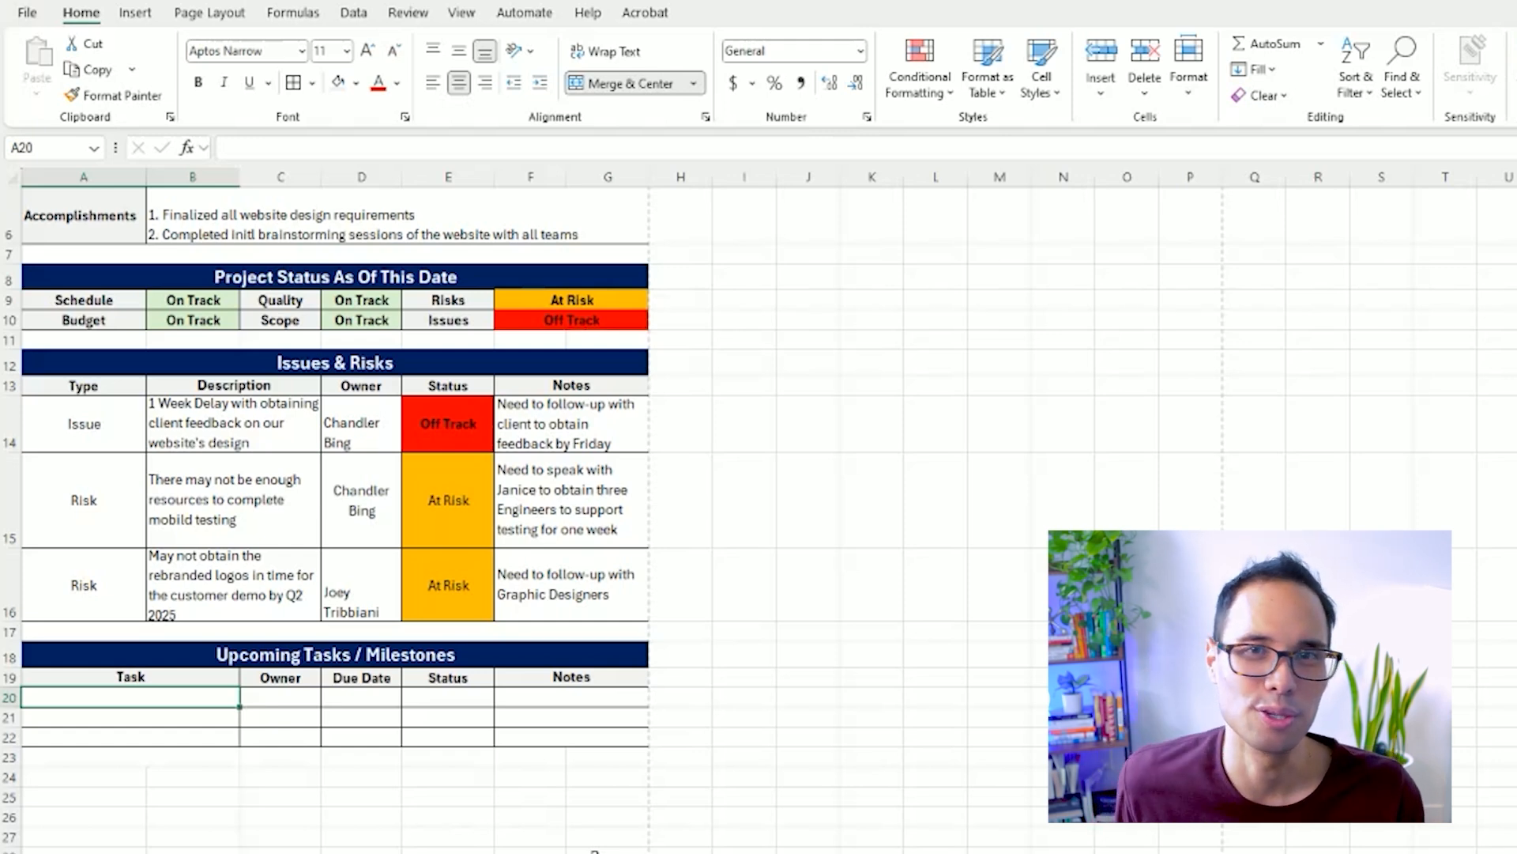
pyautogui.write('Review draft of website co')
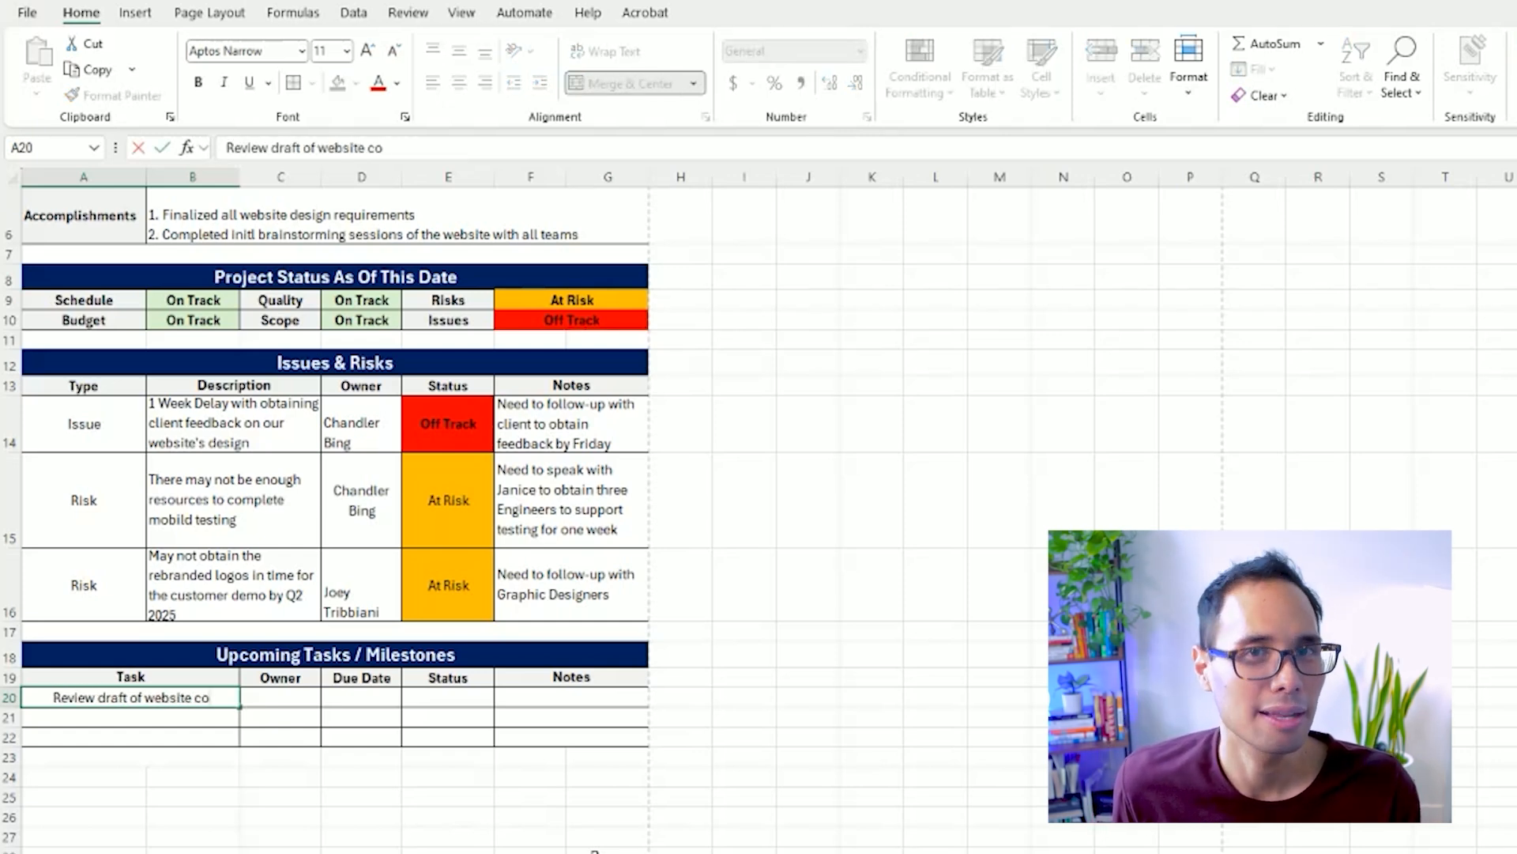
pyautogui.write('ntent to publish before launch')
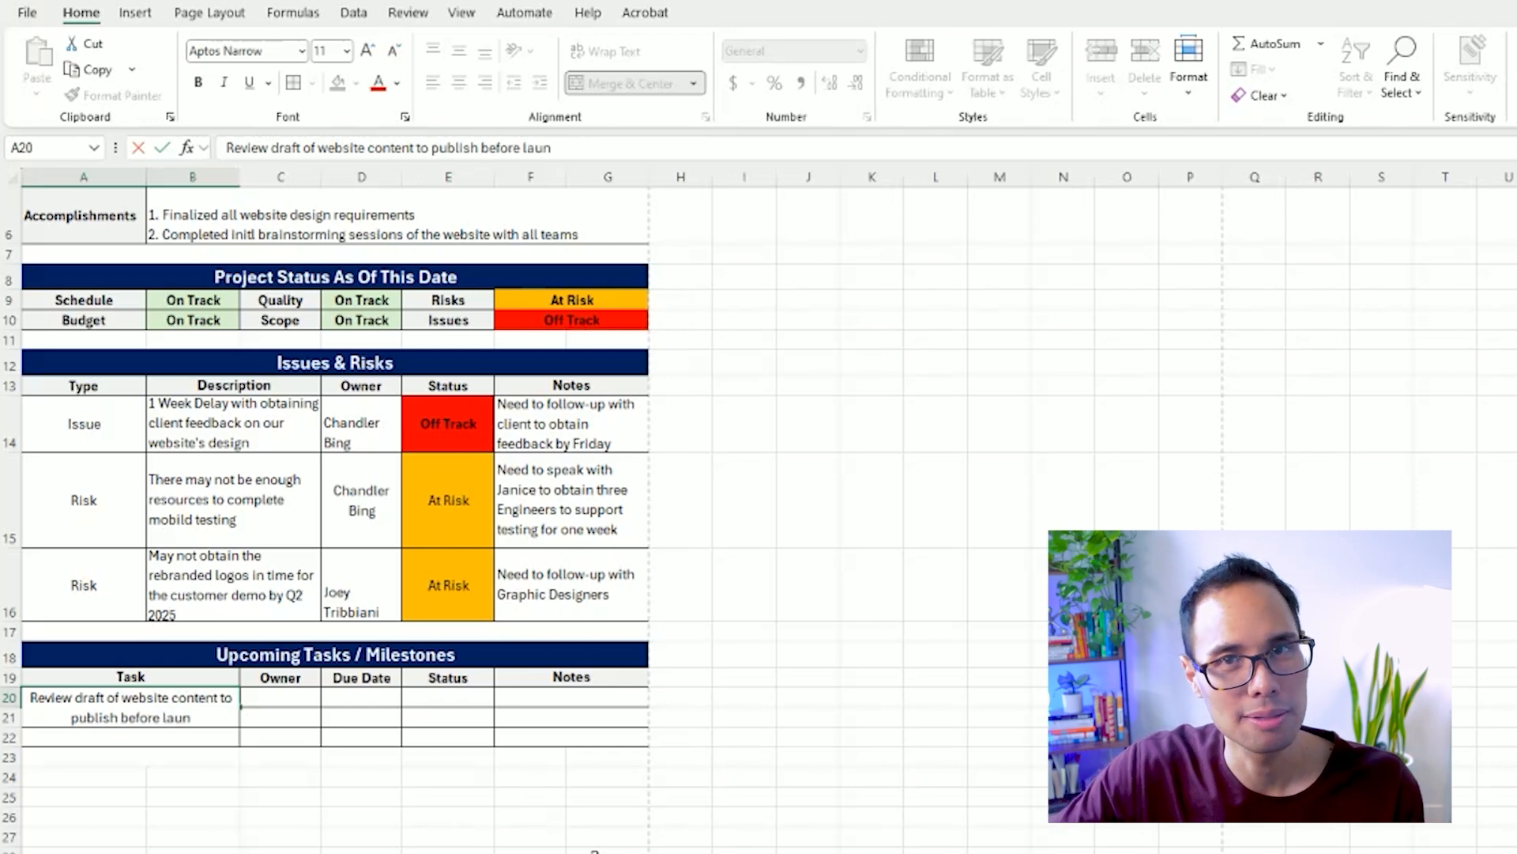
pyautogui.press('Return')
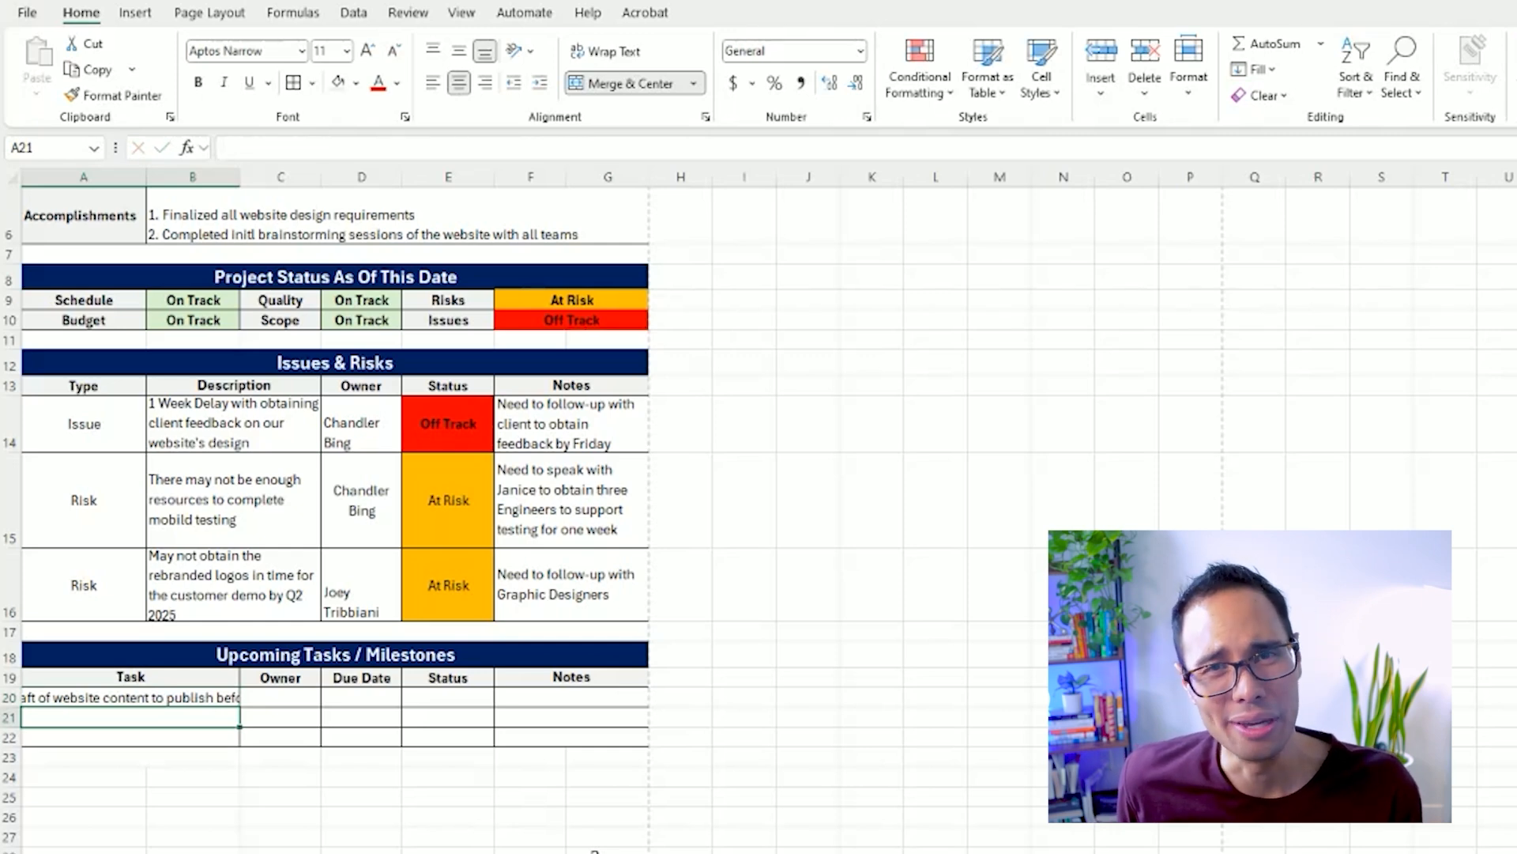
# Wrap and left-align the task text in A20, and make row 20 tall enough for two lines.
pyautogui.press('Up')
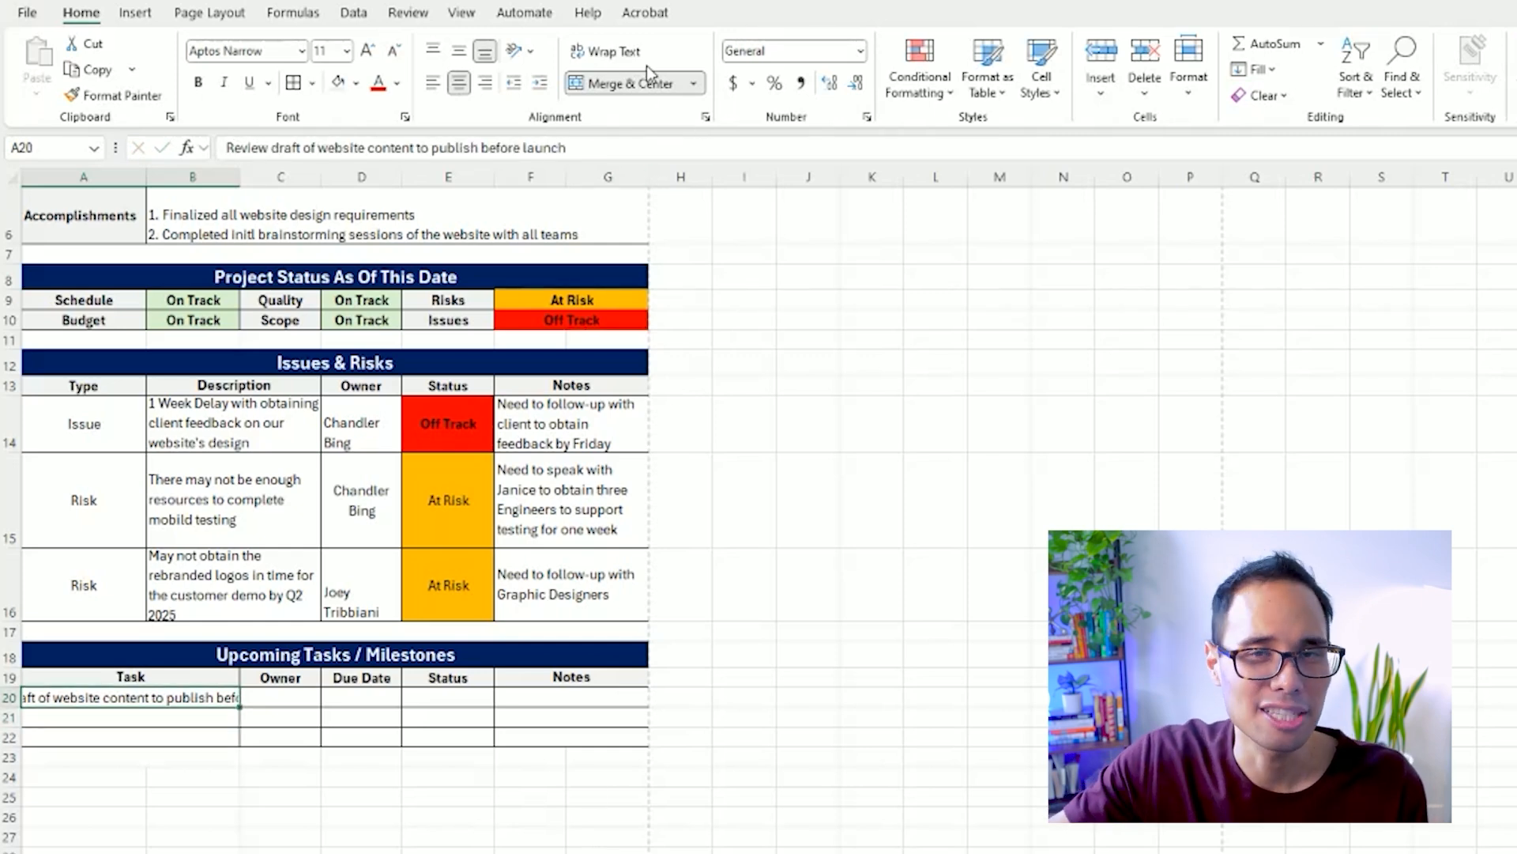
pyautogui.click(610, 51)
pyautogui.moveTo(13, 706); pyautogui.dragTo(13, 738)
pyautogui.click(432, 82)
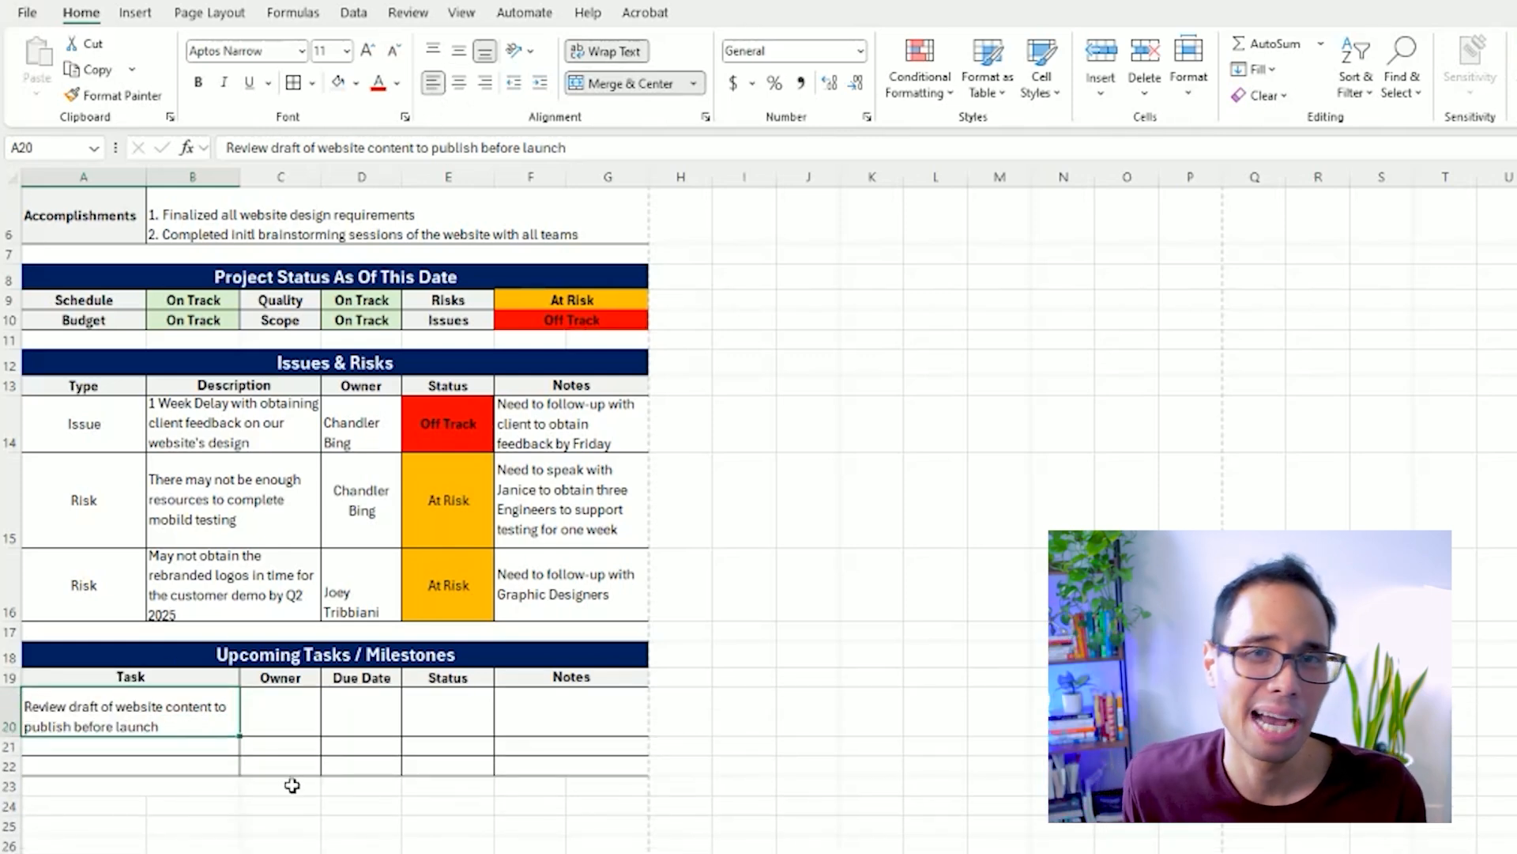
# Enter the task owner's full name in C20, narrow column C slightly and wrap the name.
pyautogui.click(294, 712)
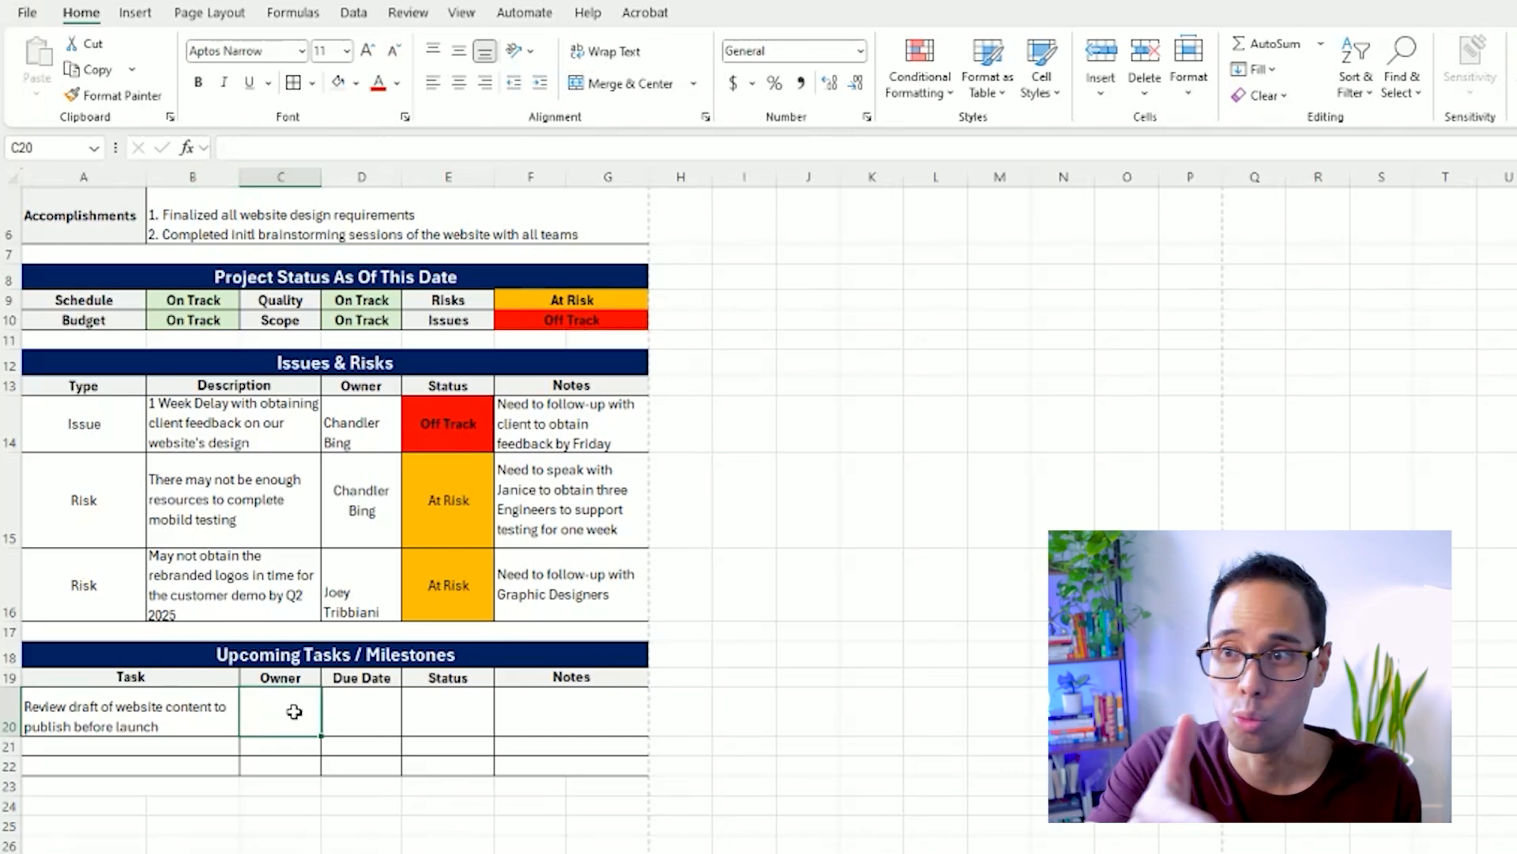
pyautogui.write('Rachel Green')
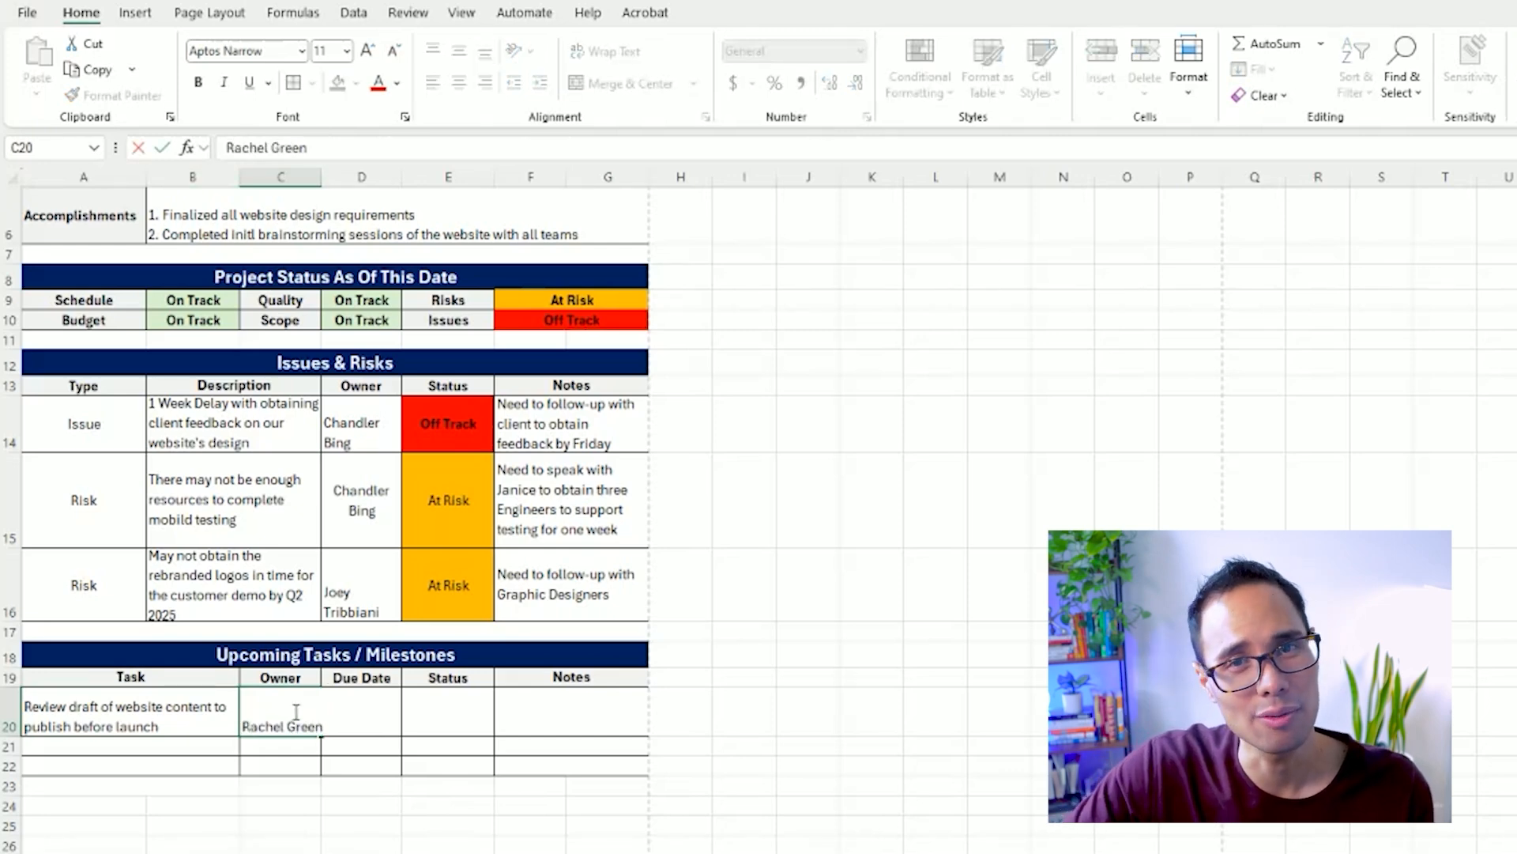
pyautogui.press('Tab')
pyautogui.click(297, 712)
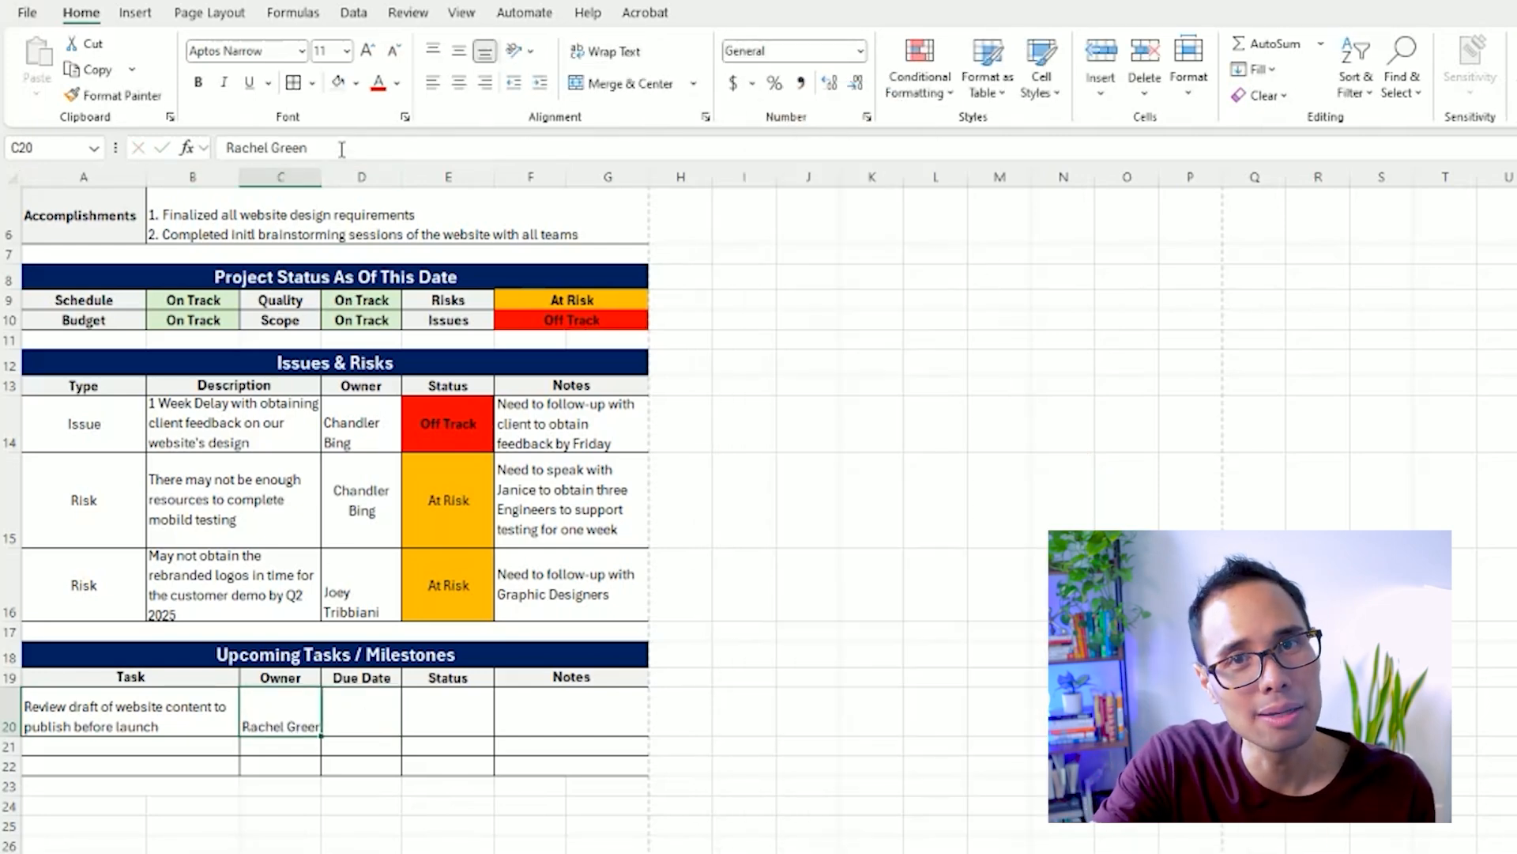
pyautogui.moveTo(321, 177); pyautogui.dragTo(320, 185)
pyautogui.click(613, 52)
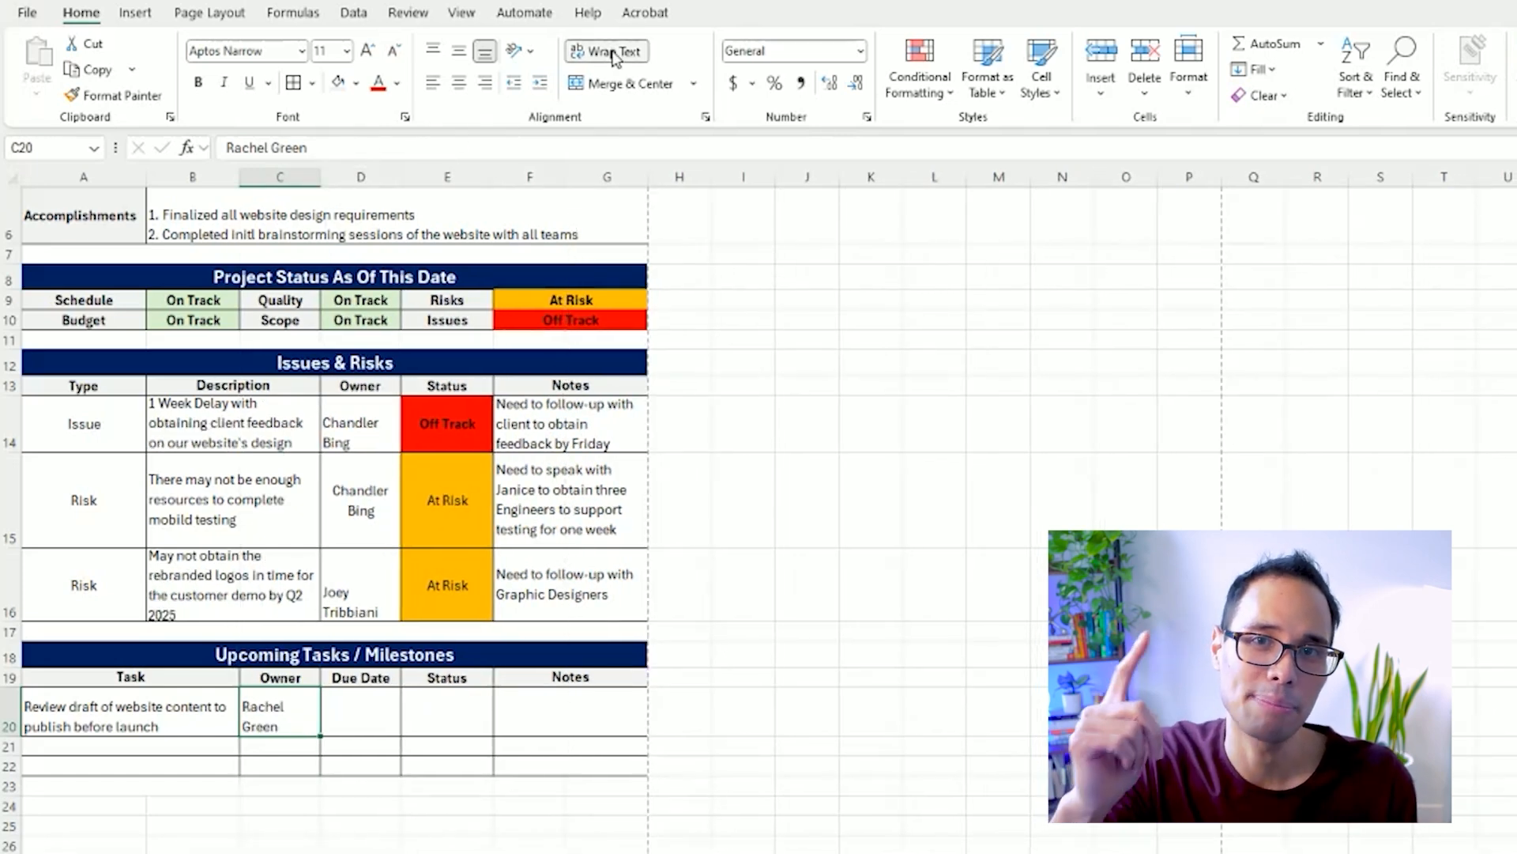
# Enter the due date 4/28/2025 in D20 and the status "On Track" in E20.
pyautogui.click(359, 706)
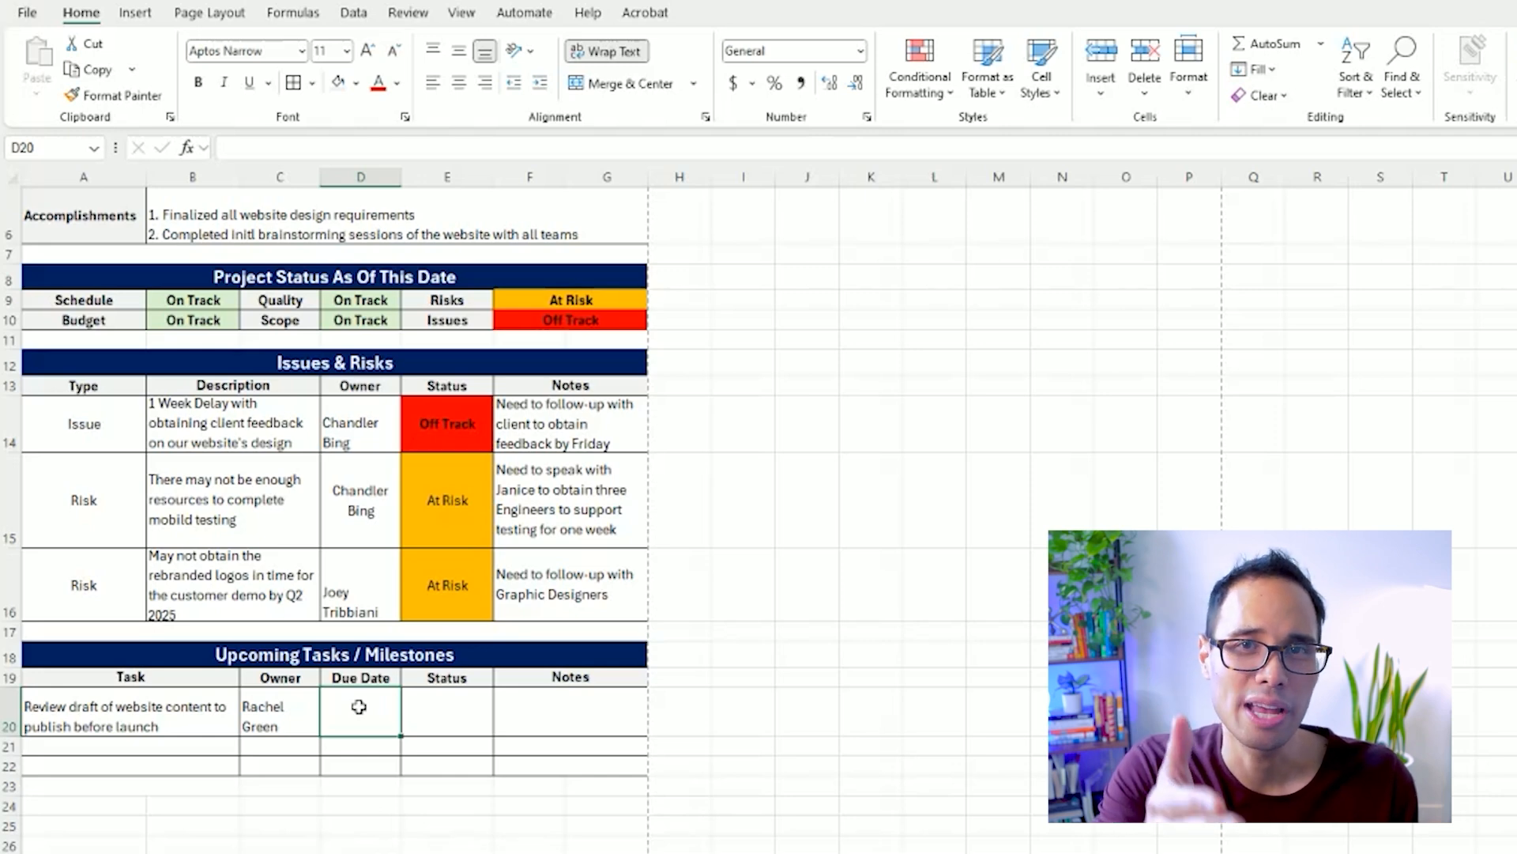
pyautogui.write('4/28/202')
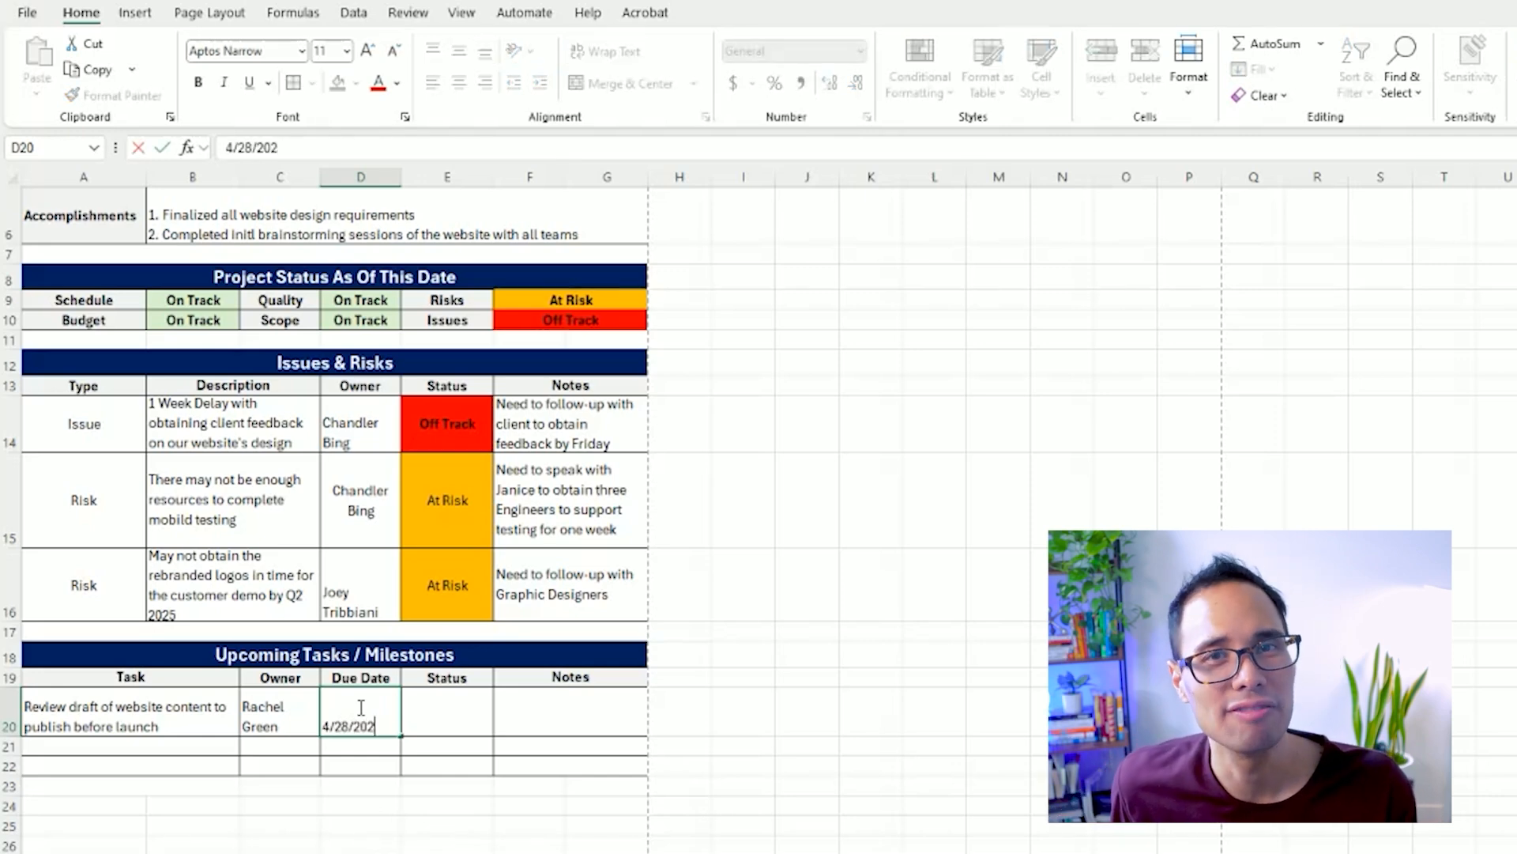
pyautogui.write('5')
pyautogui.press('Tab')
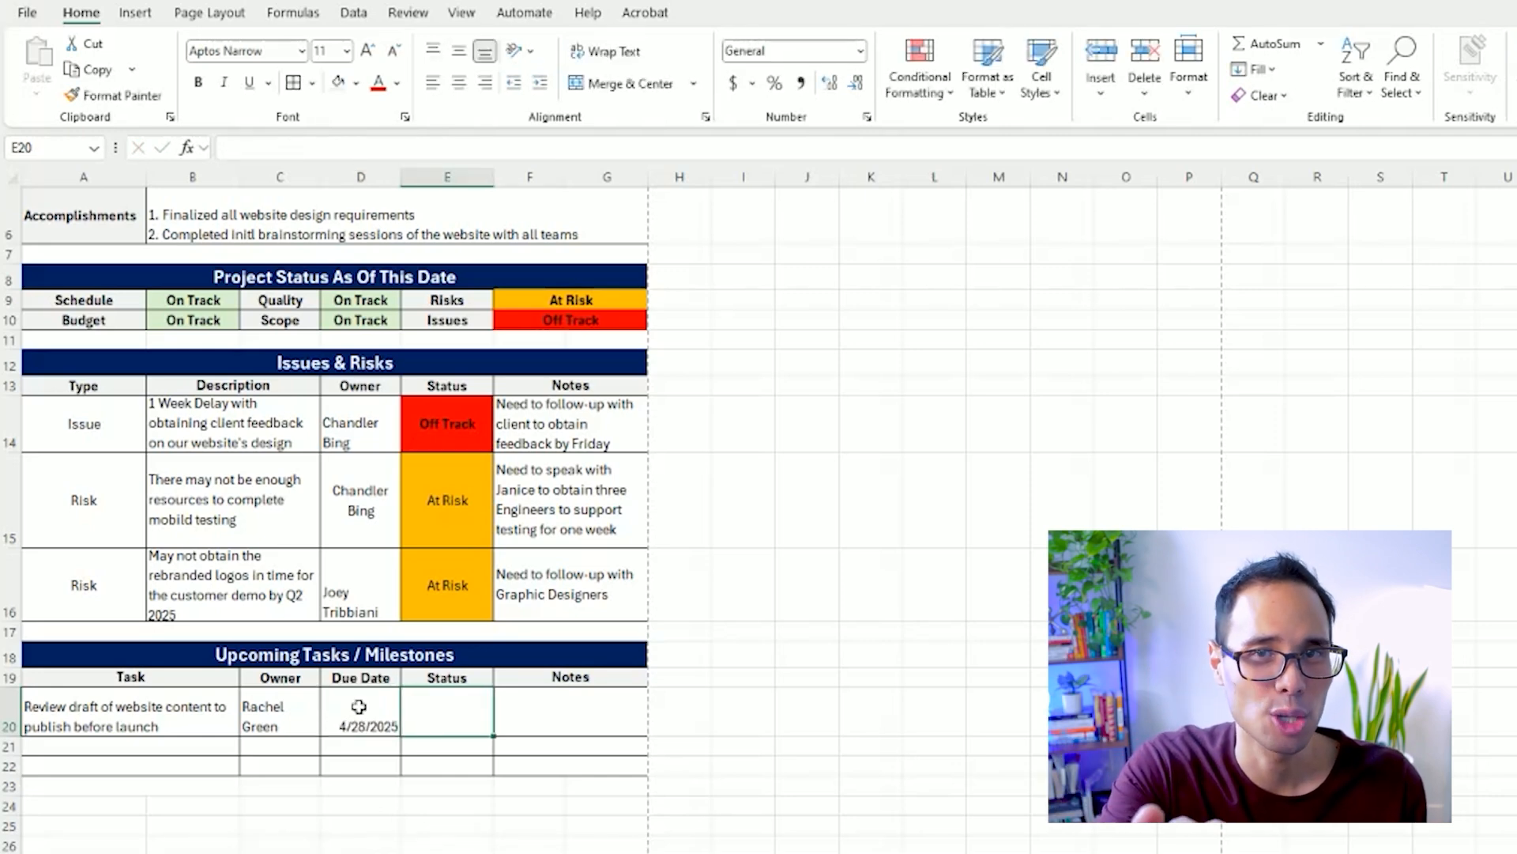
pyautogui.write('O')
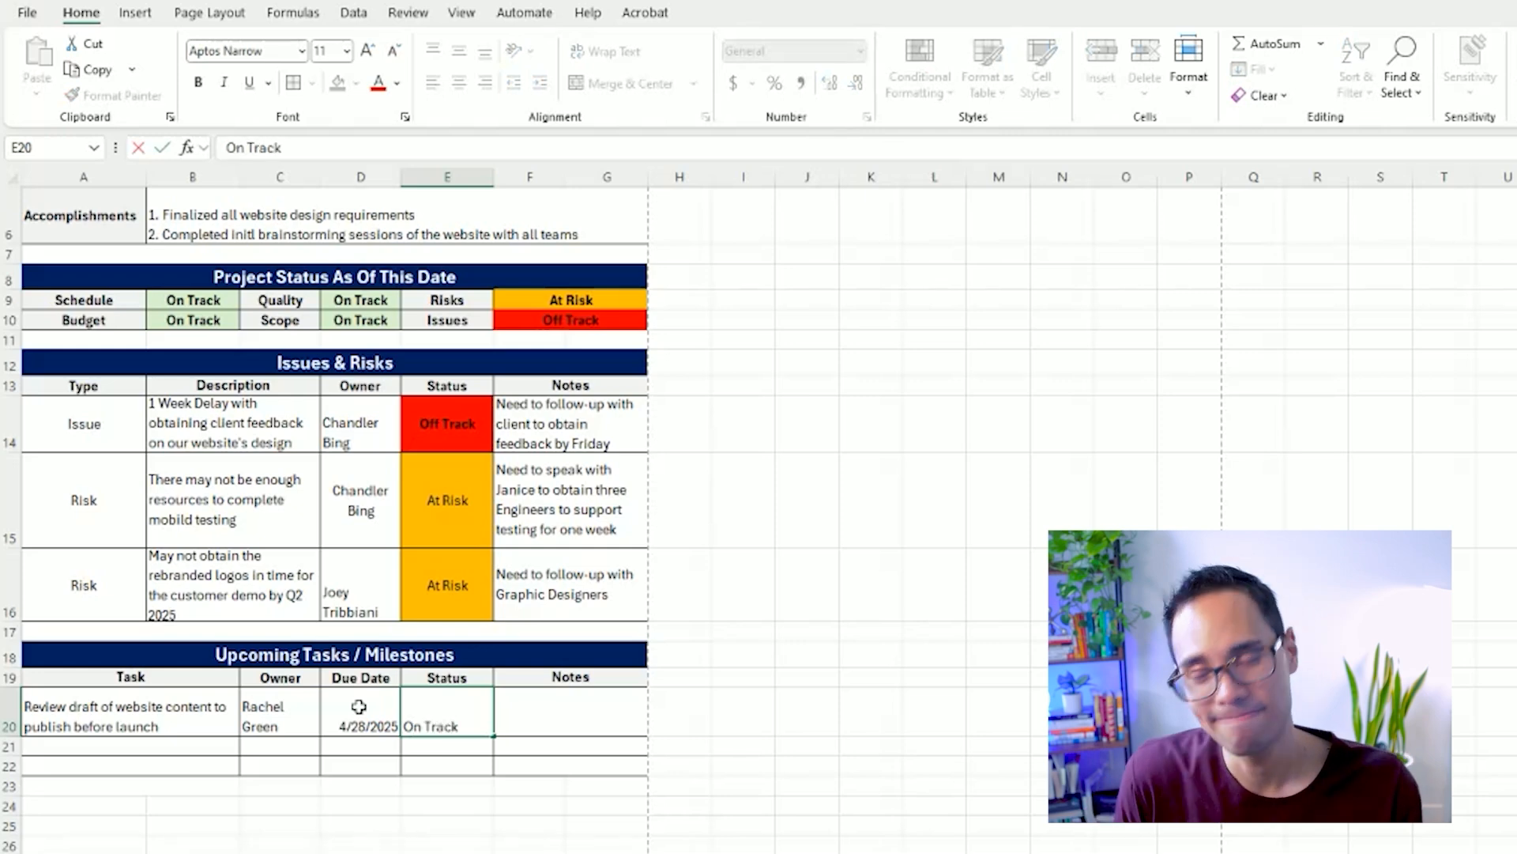
pyautogui.write('n Track')
pyautogui.hotkey('ctrl', 'Return')
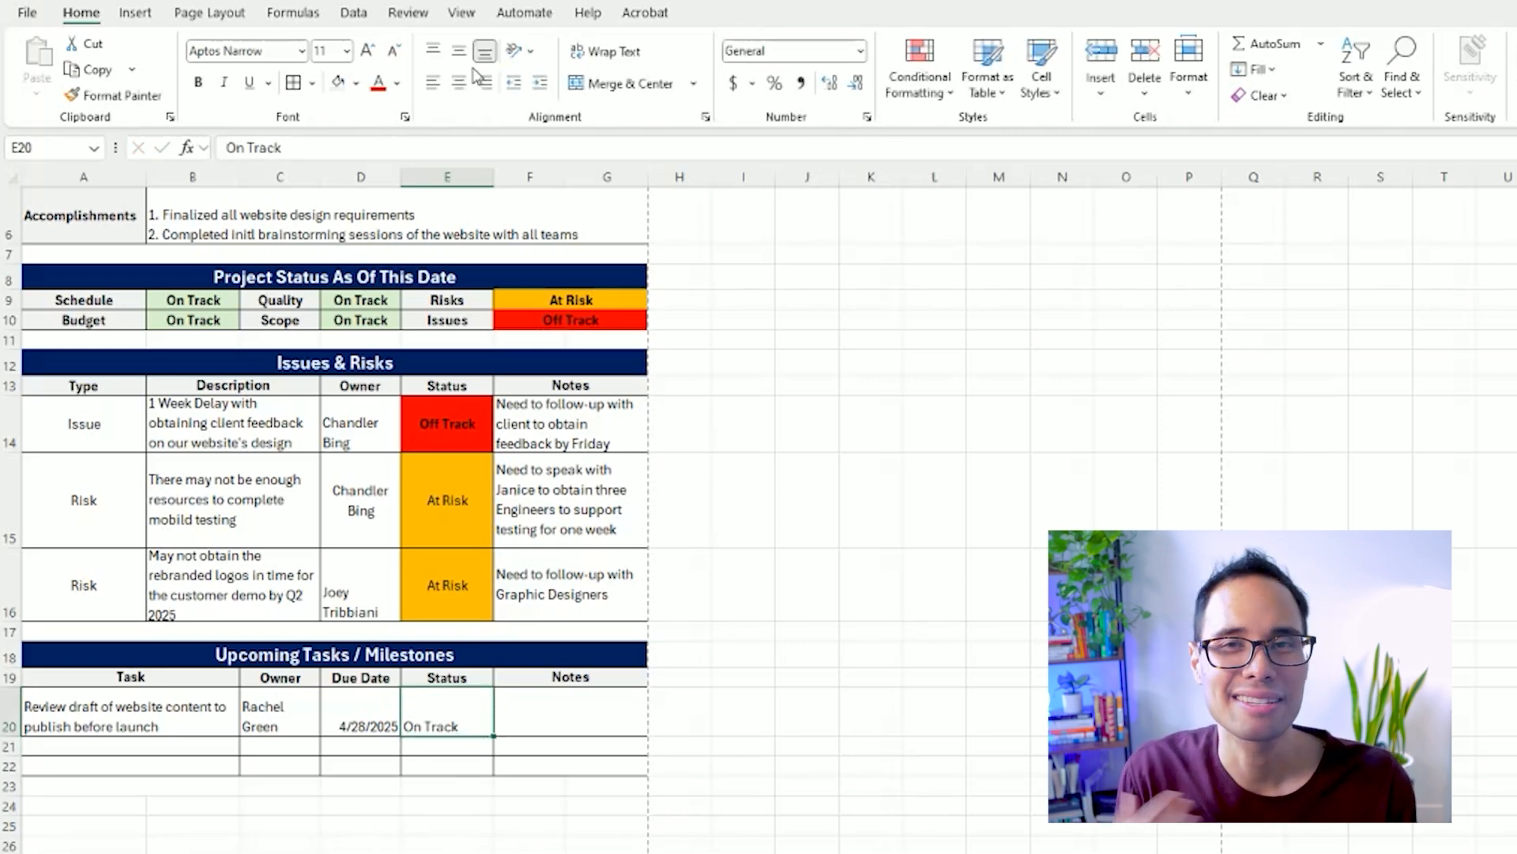
# Fill the "On Track" cell E20 with light green, make it bold and center it horizontally and vertically.
pyautogui.click(357, 82)
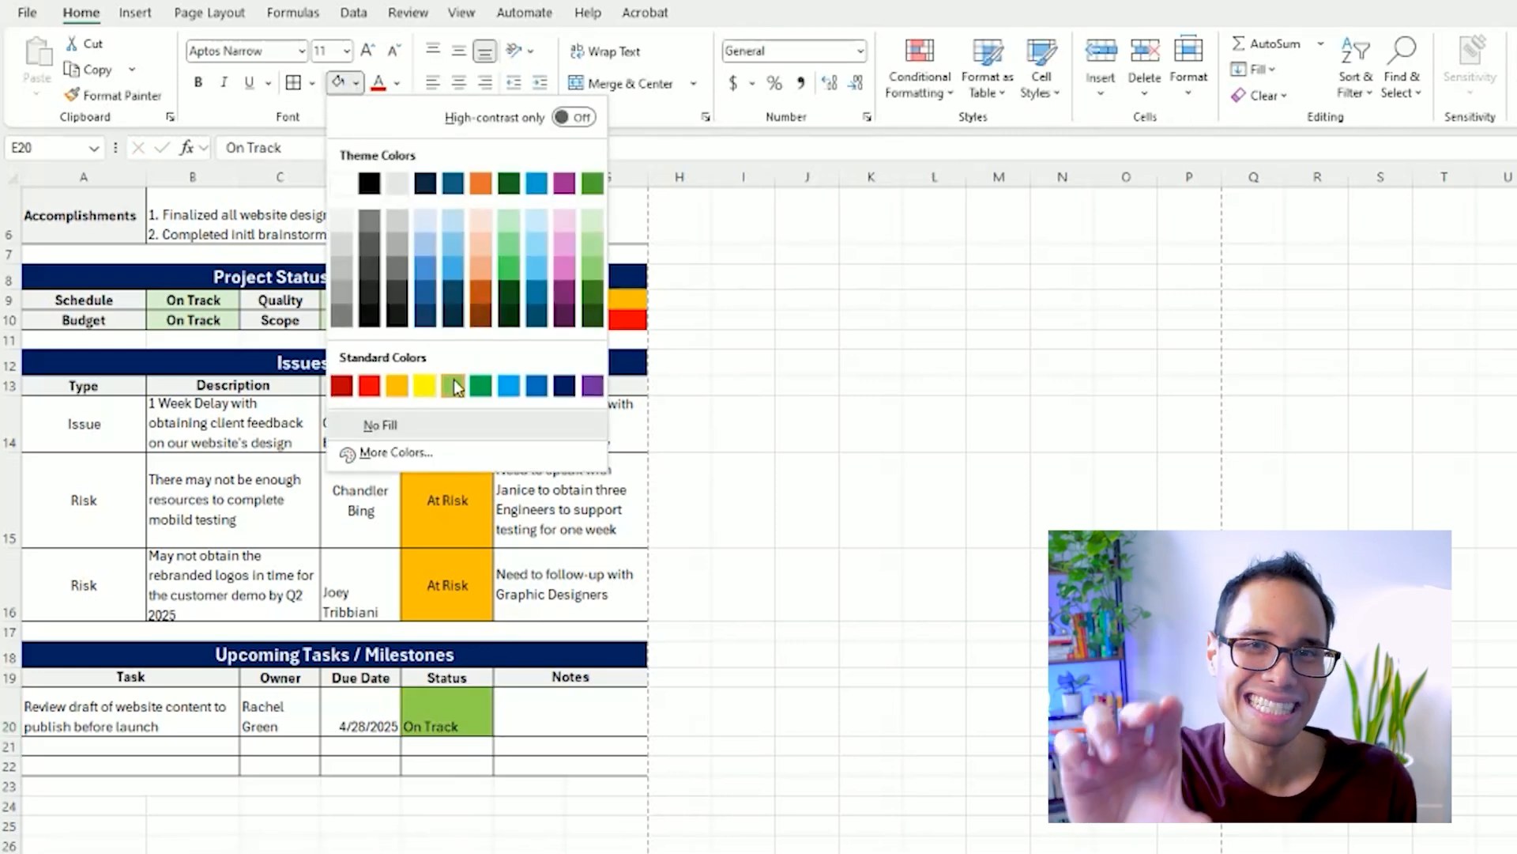
pyautogui.click(593, 225)
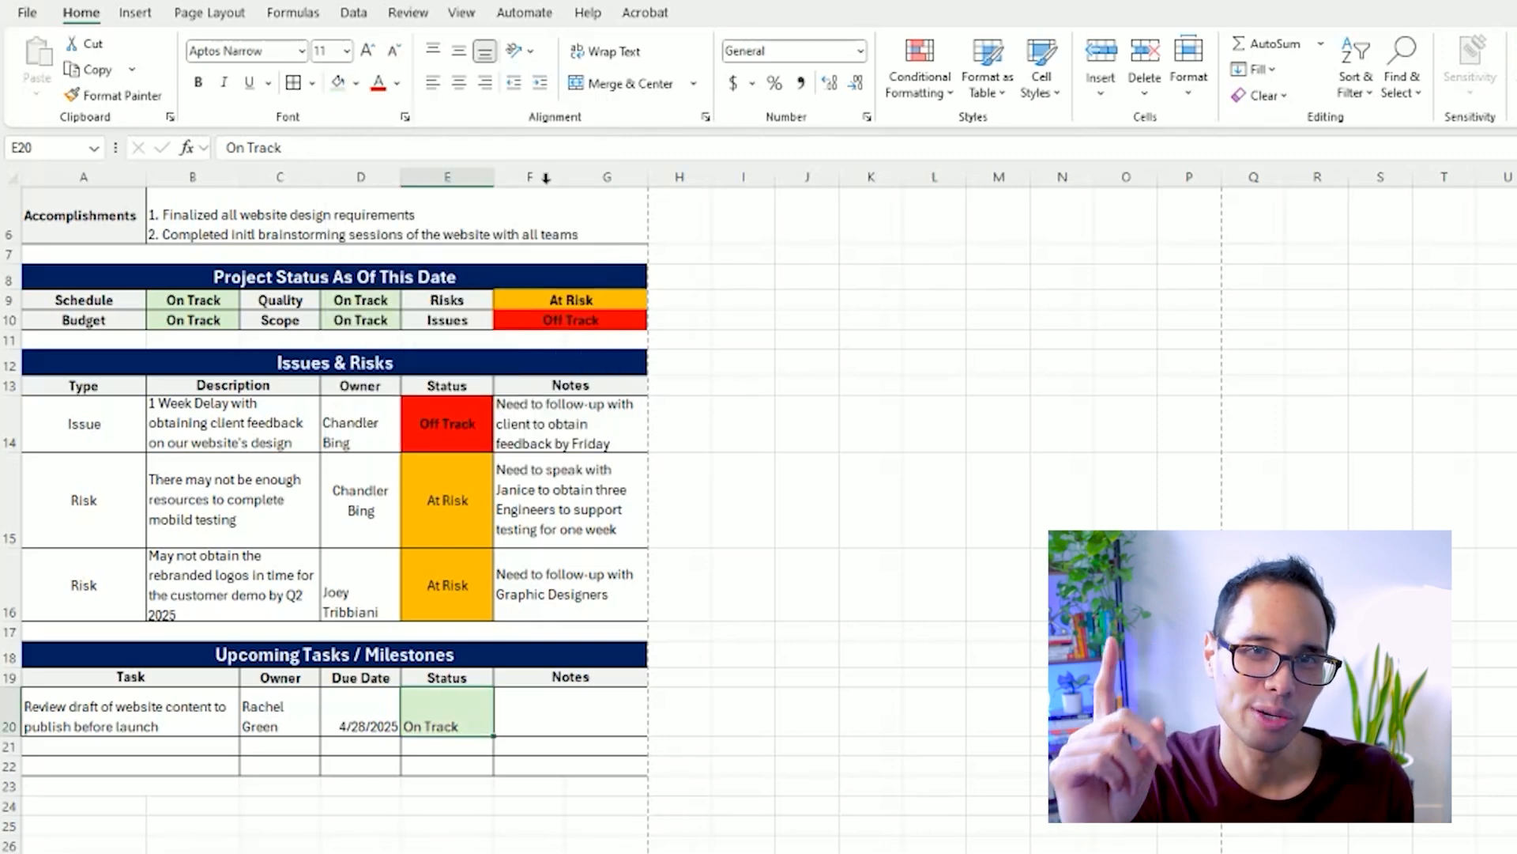
pyautogui.click(459, 82)
pyautogui.click(458, 50)
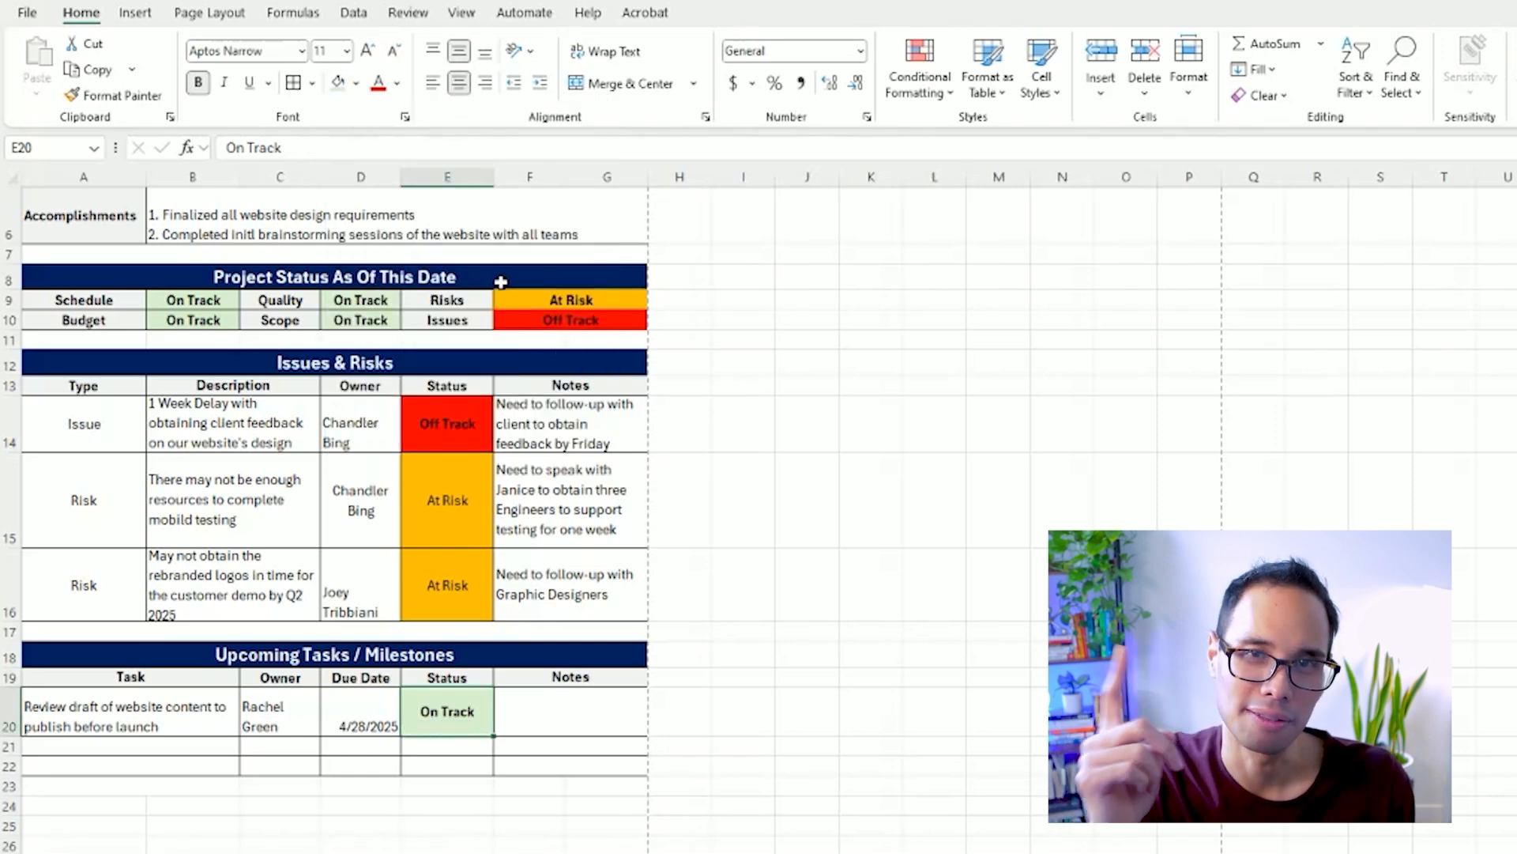
# Enter the note "Meeting with content team to obtain approvals before publishing on the website" in F20.
pyautogui.click(557, 711)
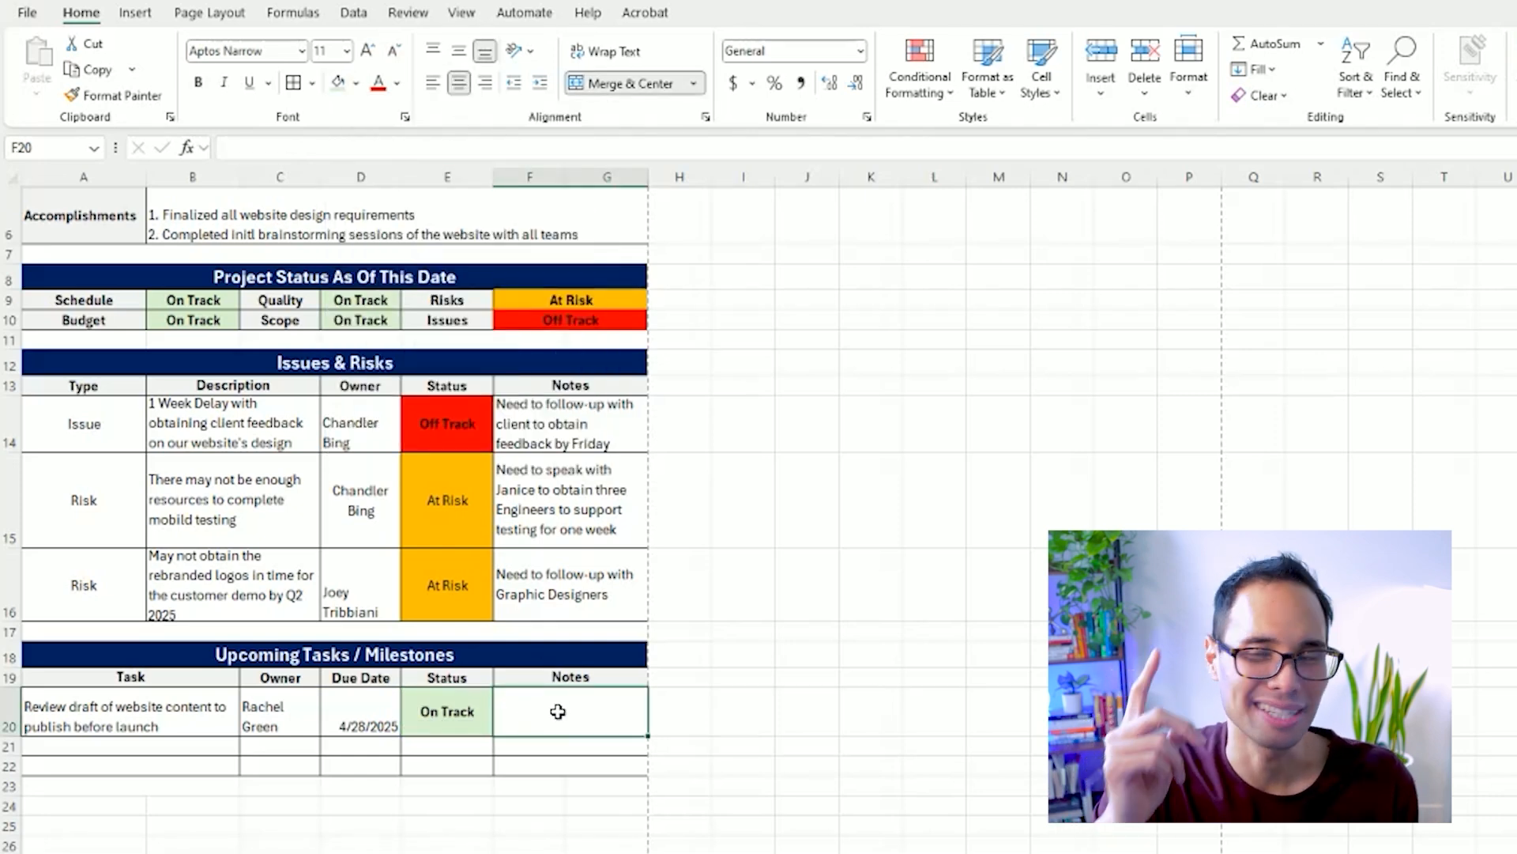
pyautogui.write('Meeting with content tea')
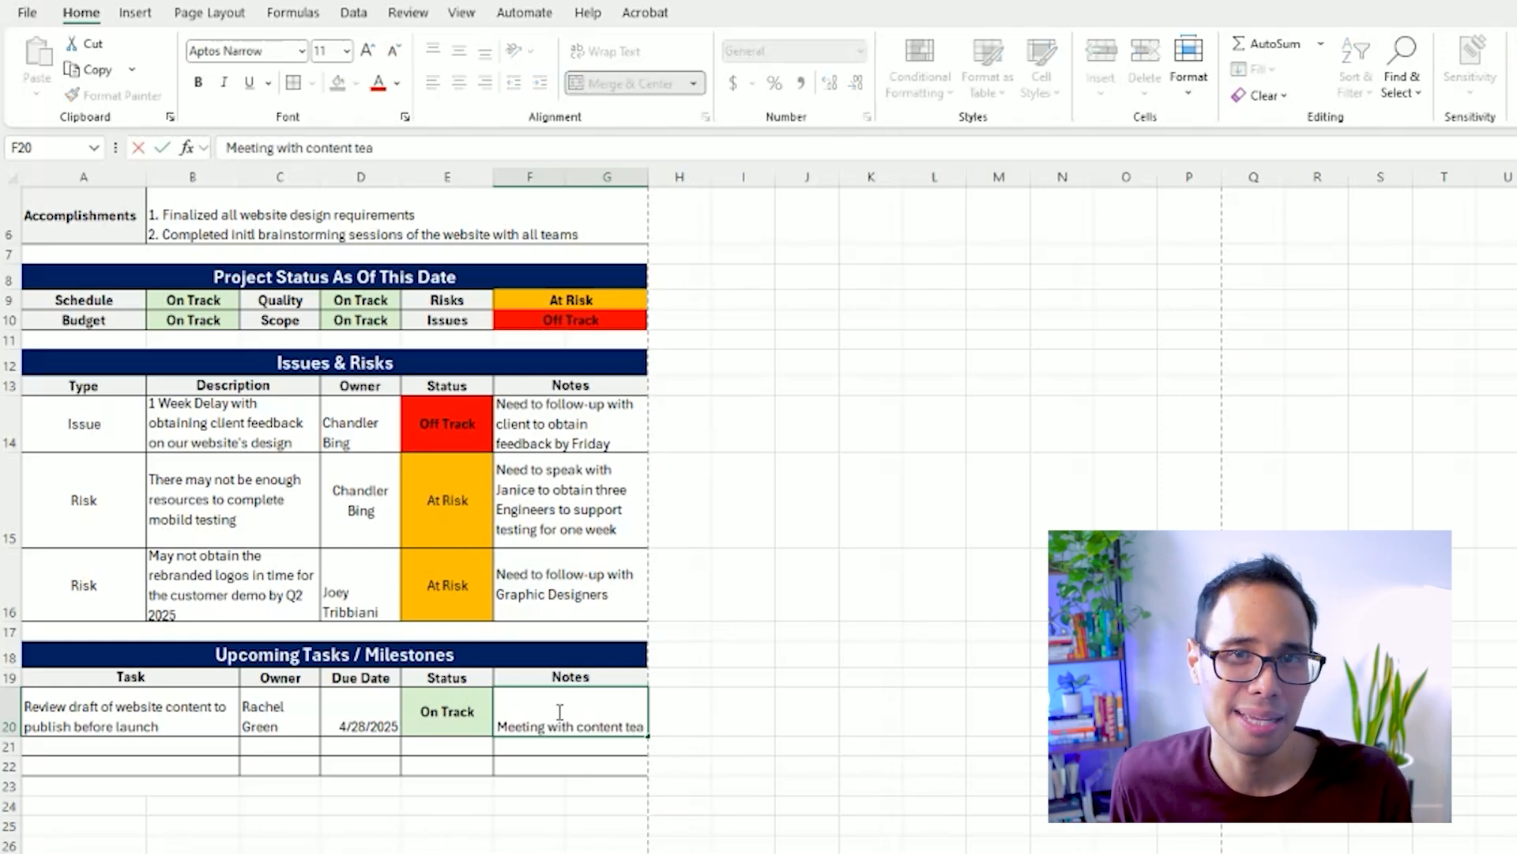
pyautogui.write('m to obtain approvals before publishing on the website')
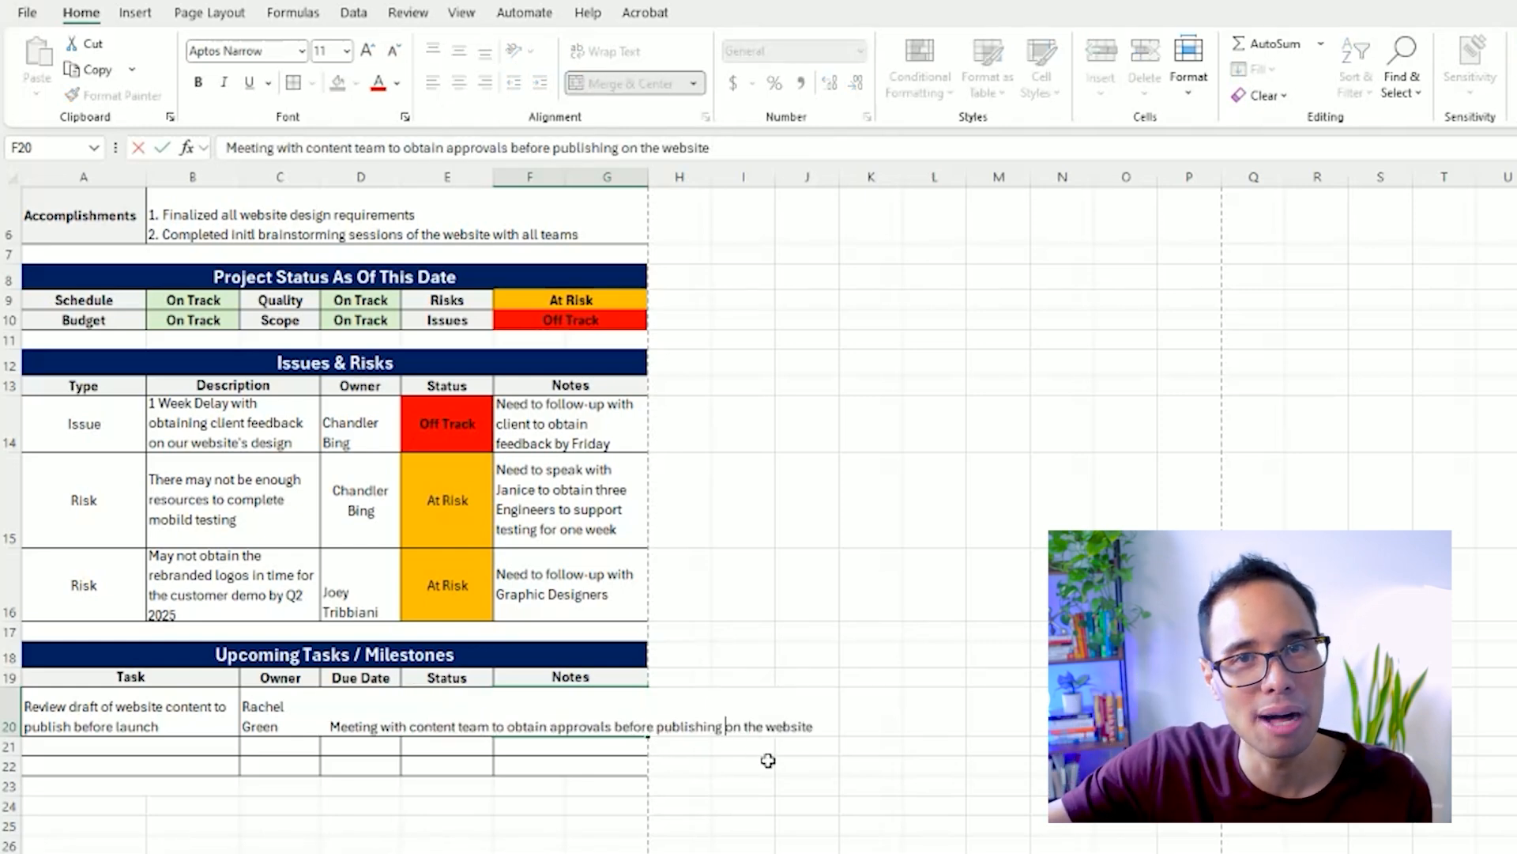
pyautogui.press('Return')
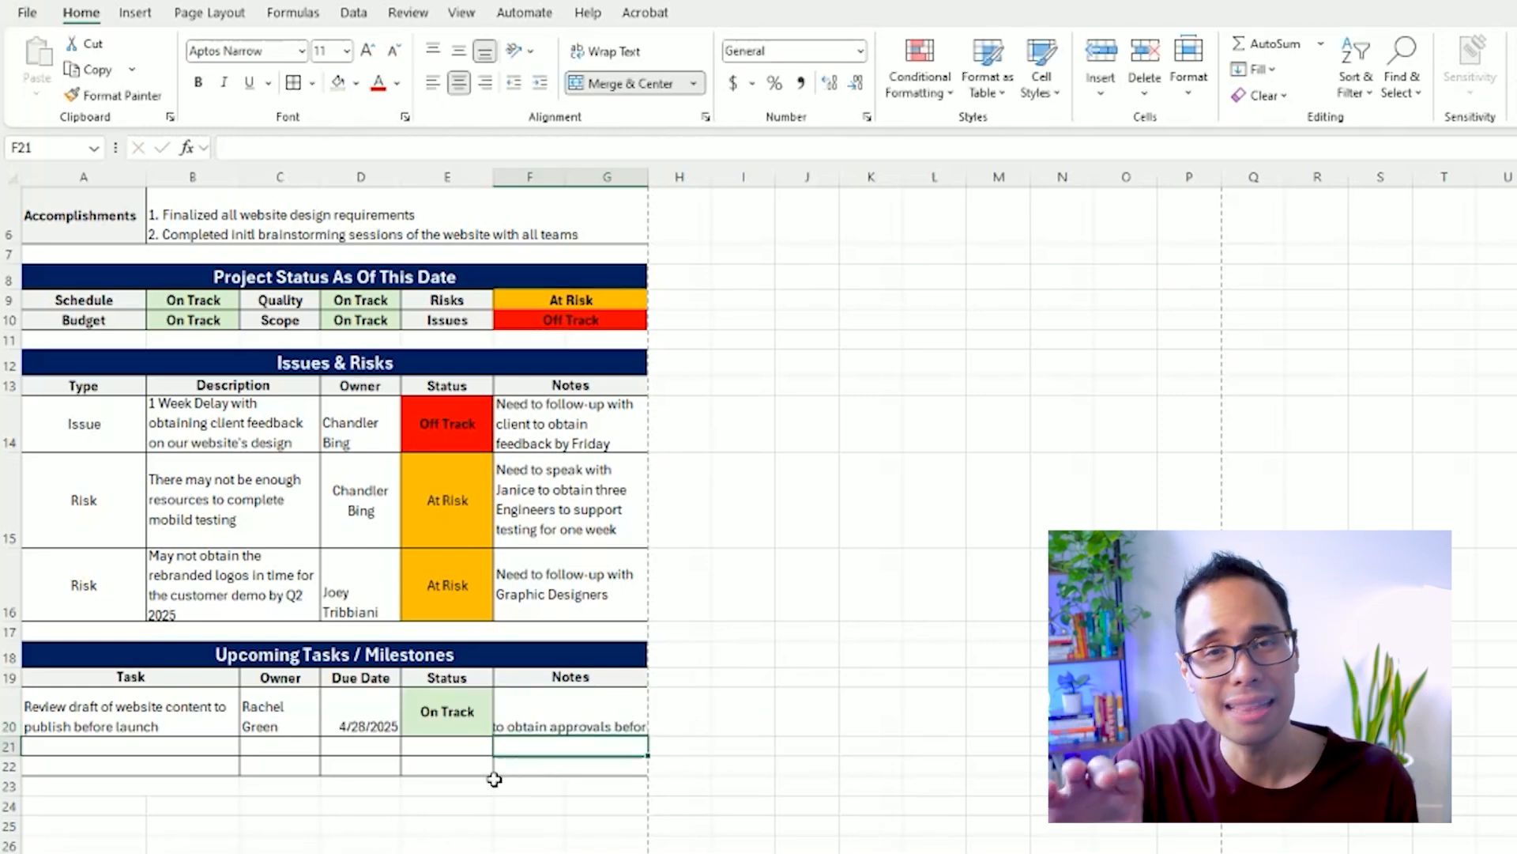
# Wrap and left-align the note in F20, and increase row 20's height to fit the whole text.
pyautogui.click(568, 723)
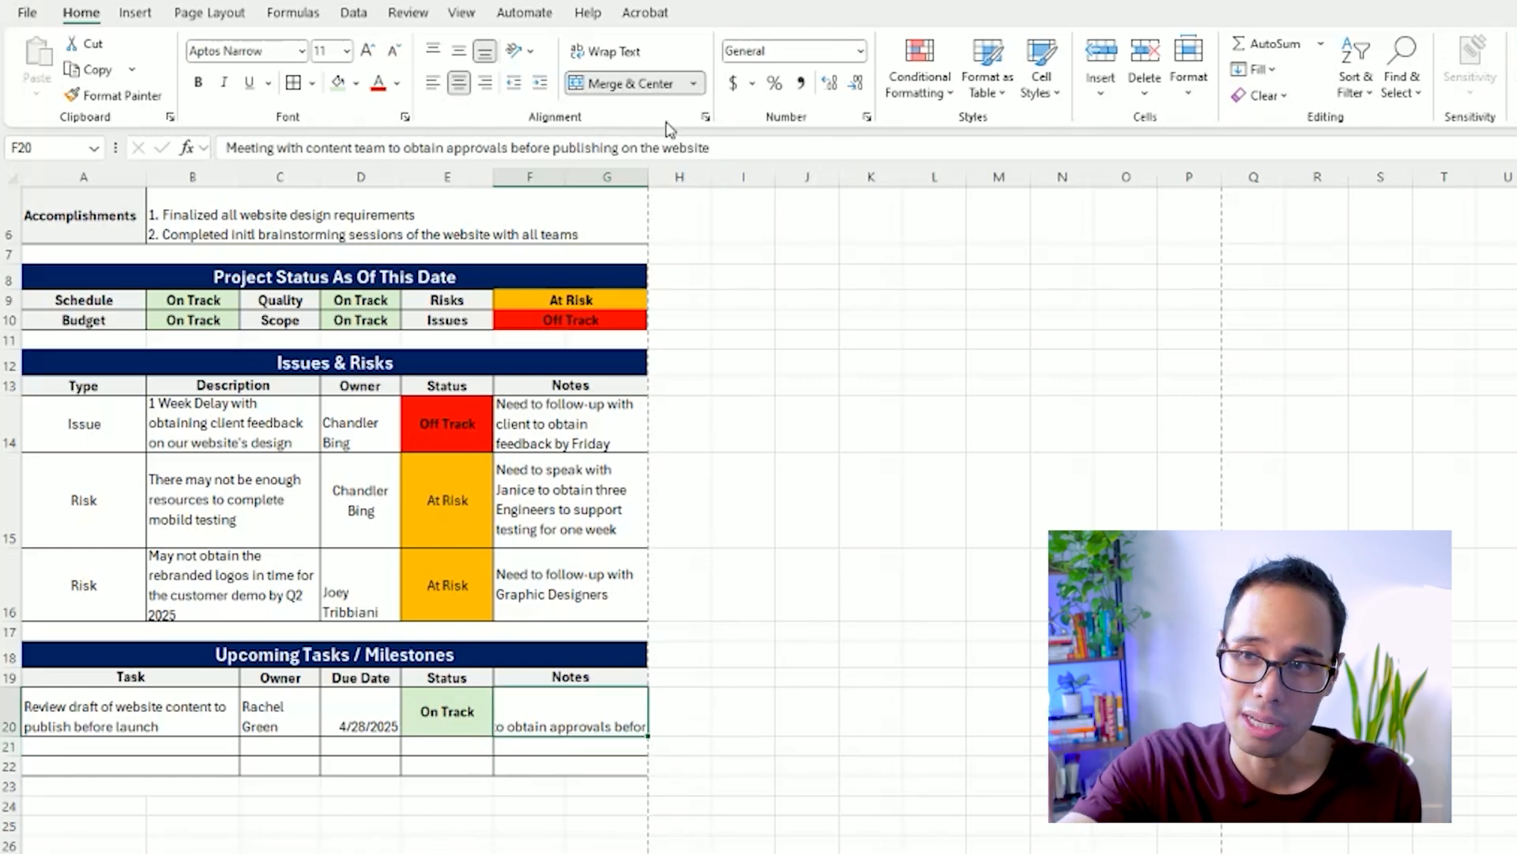
pyautogui.click(620, 53)
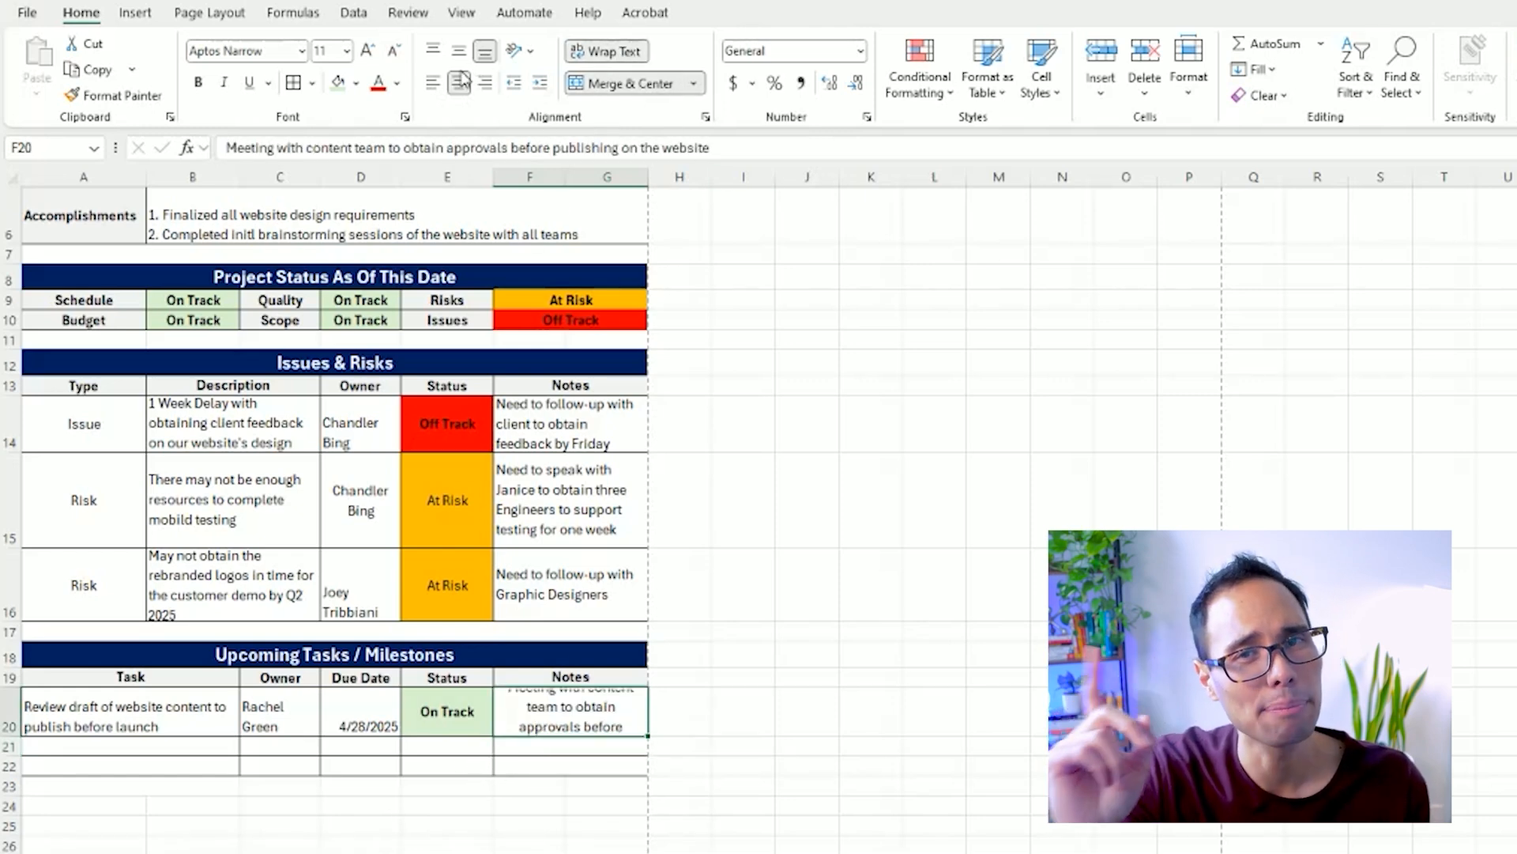
pyautogui.click(433, 83)
pyautogui.moveTo(9, 725); pyautogui.dragTo(11, 794)
# Narrow column E slightly and wrap the "Overall Status" label in E5.
pyautogui.click(64, 726)
pyautogui.moveTo(494, 176); pyautogui.dragTo(482, 177)
pyautogui.scroll(-1, 460, 346)
pyautogui.scroll(3, 460, 346)
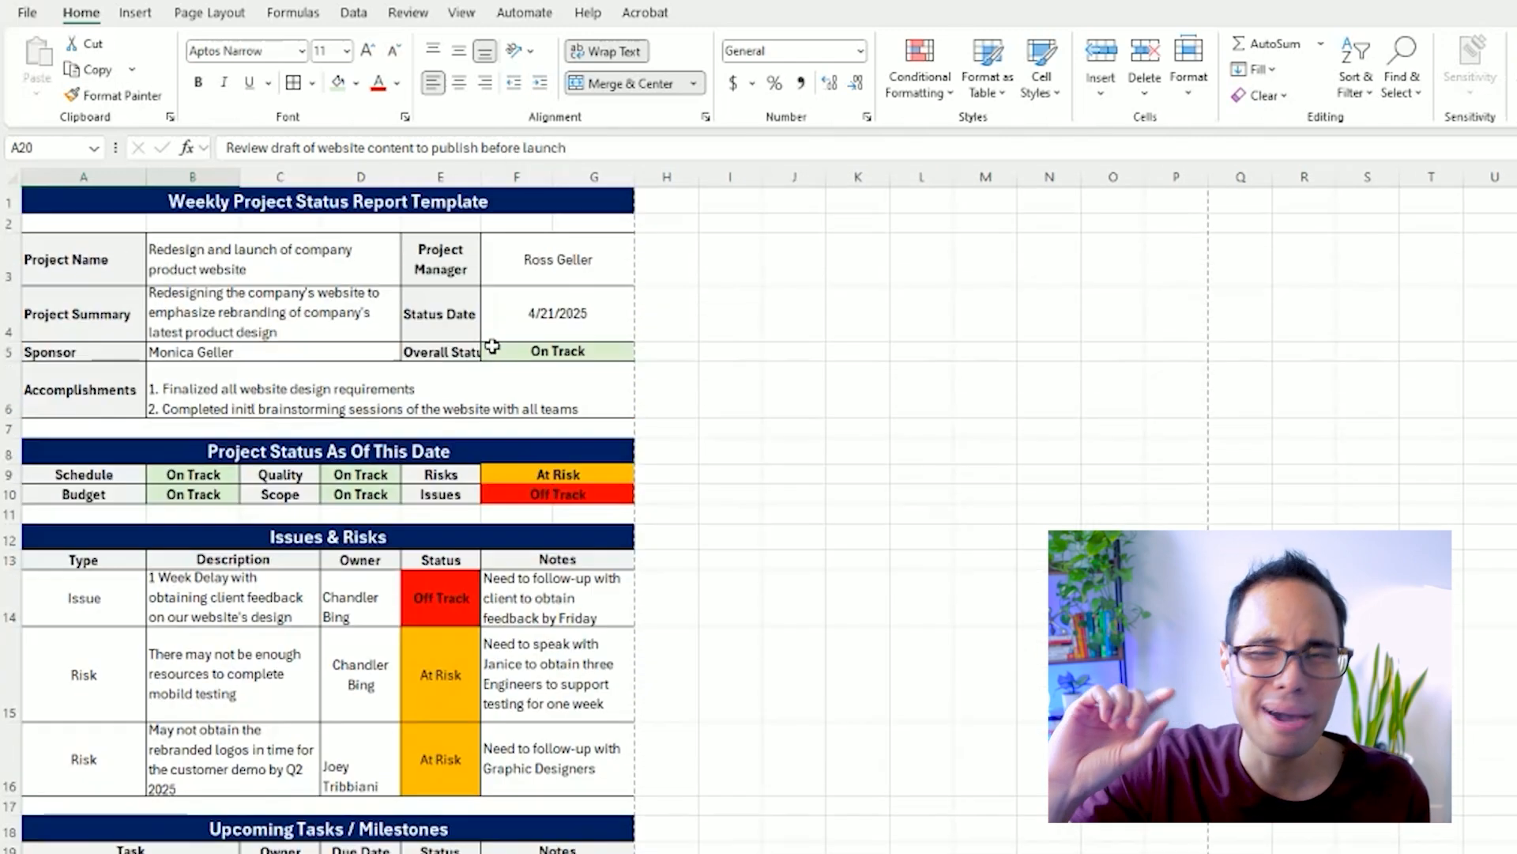
pyautogui.click(459, 346)
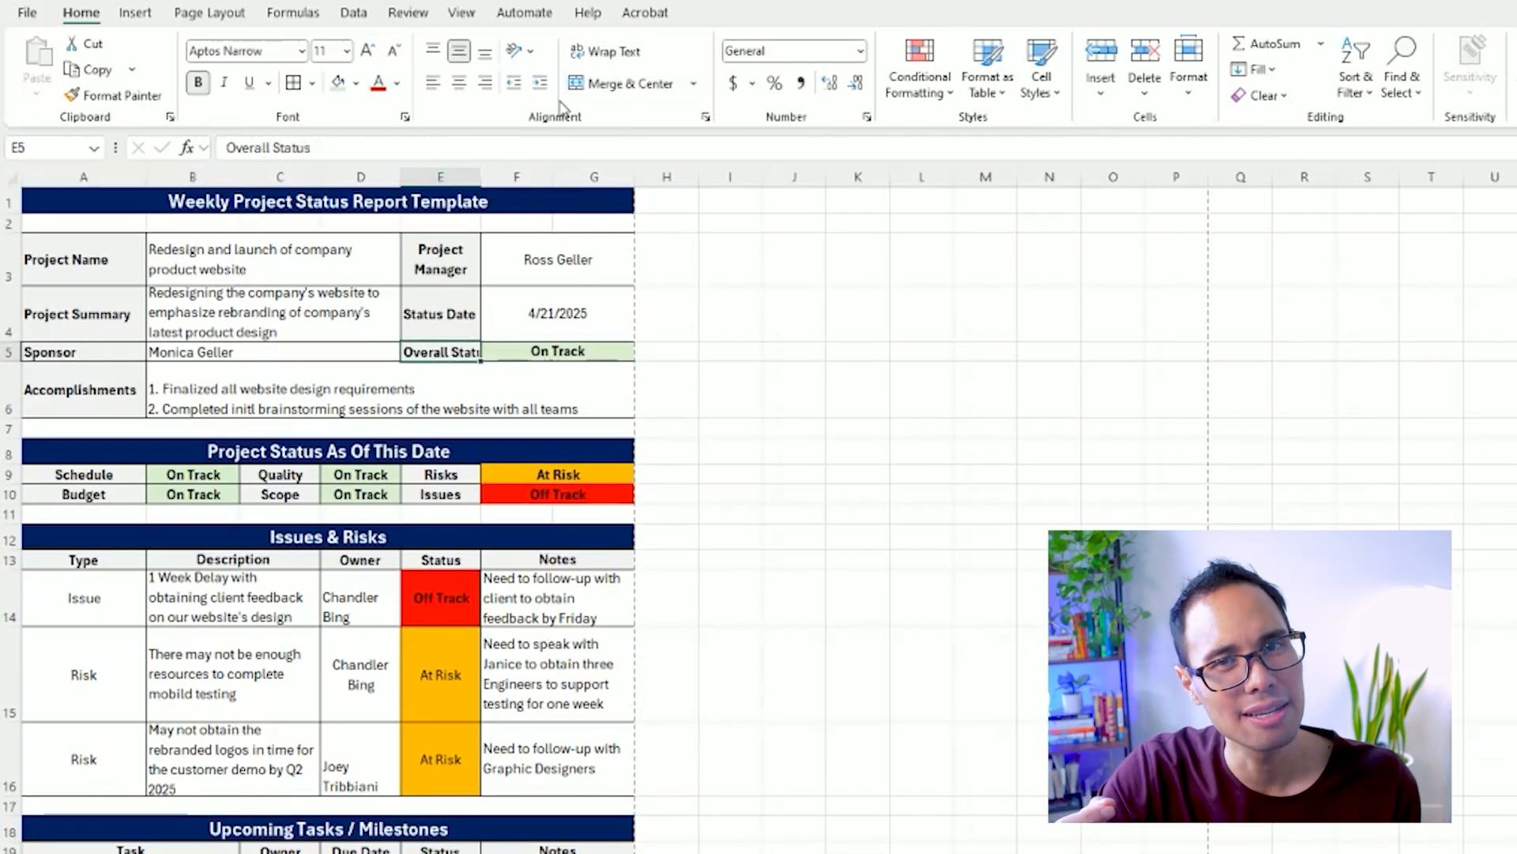
pyautogui.click(604, 51)
pyautogui.scroll(-2, 515, 411)
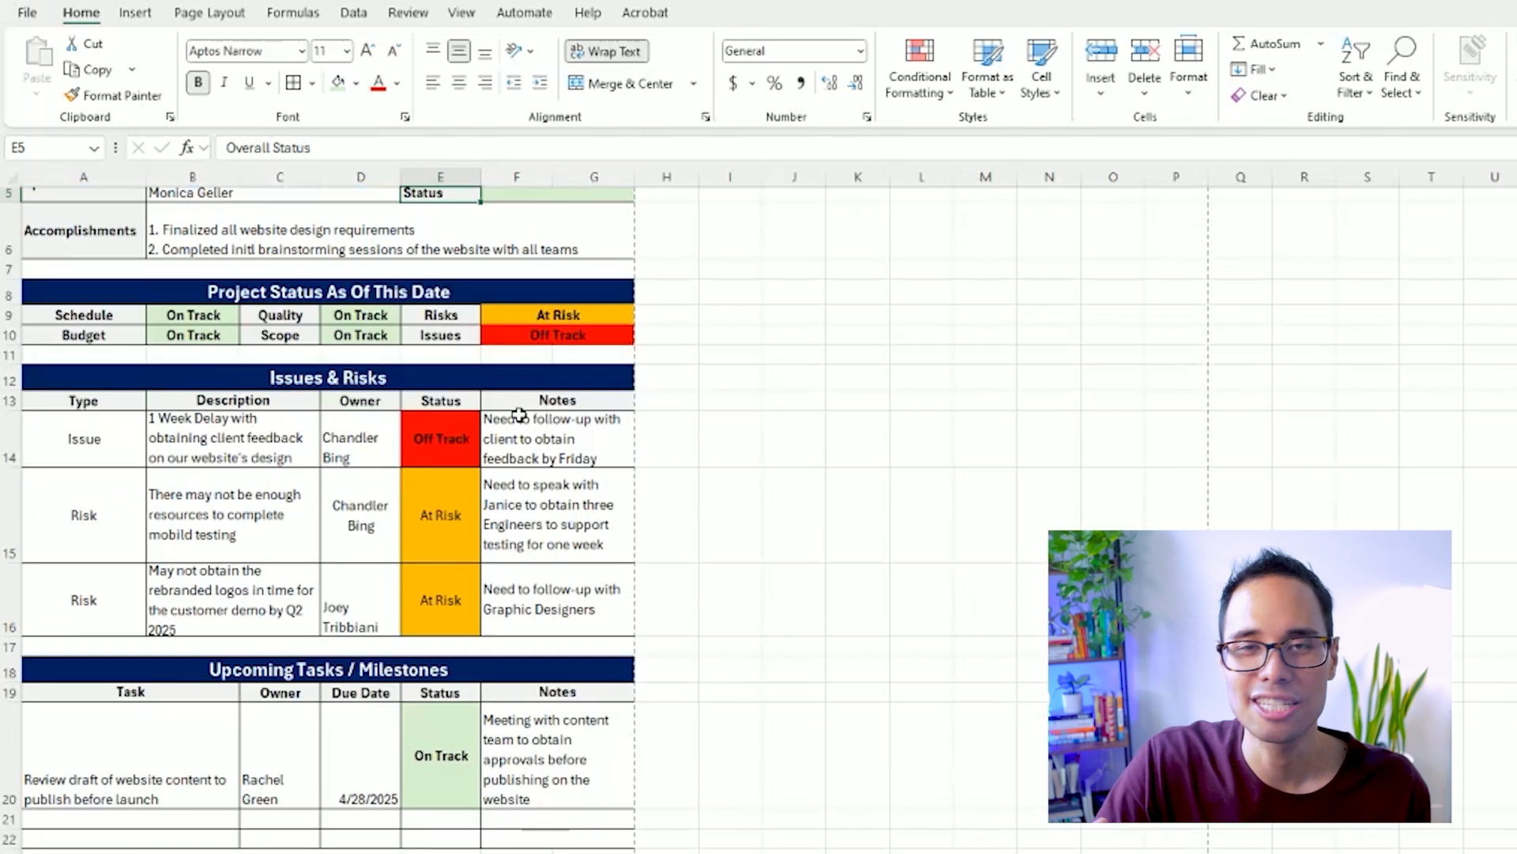
# Narrow the Status column E slightly and widen column G a little to give the notes more room.
pyautogui.click(432, 699)
pyautogui.moveTo(482, 173); pyautogui.dragTo(472, 173)
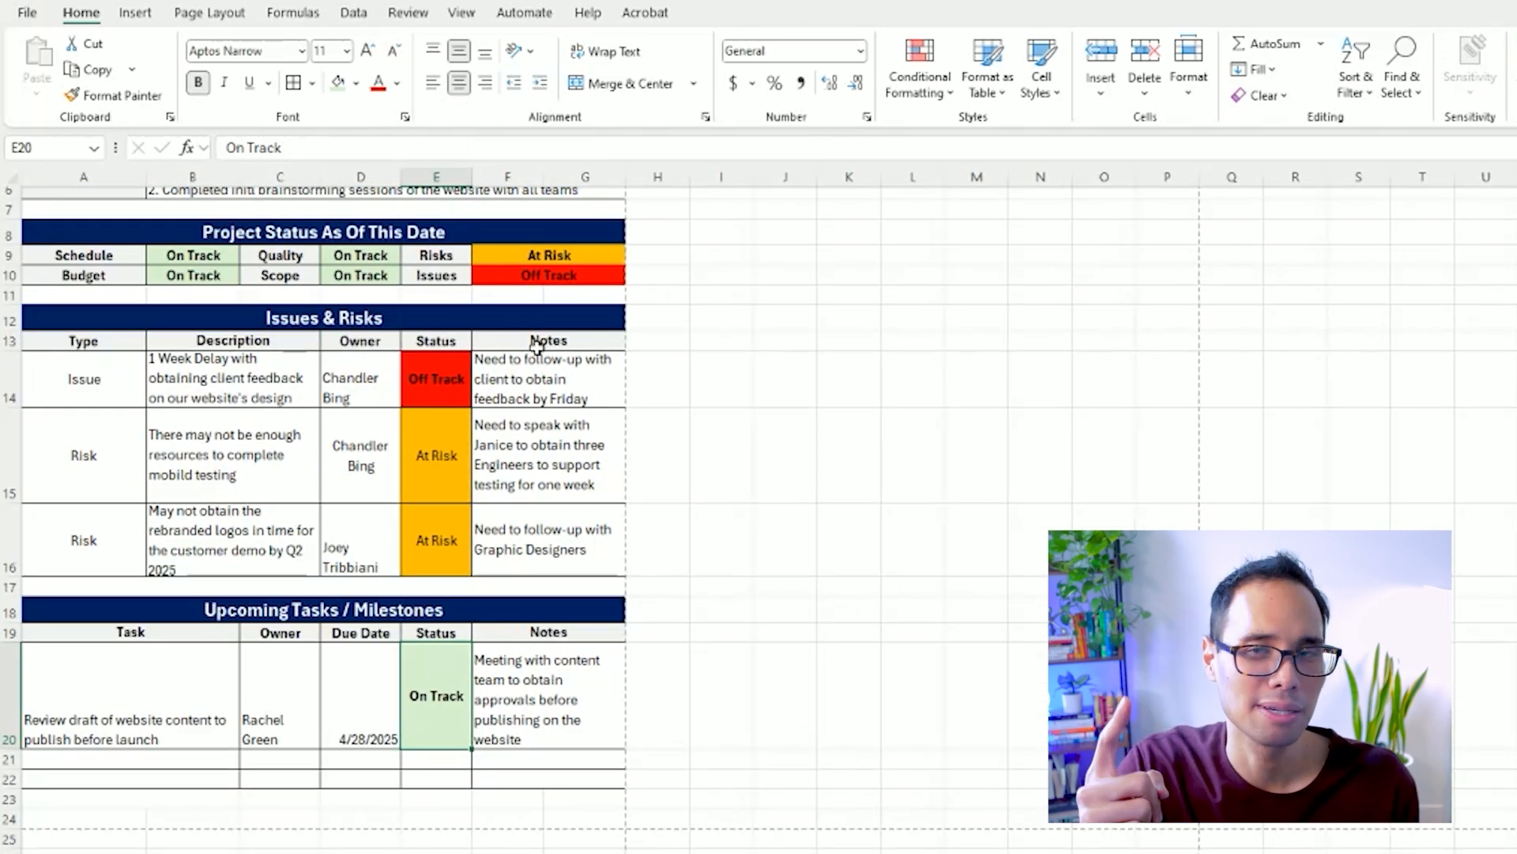
pyautogui.moveTo(625, 177); pyautogui.dragTo(631, 177)
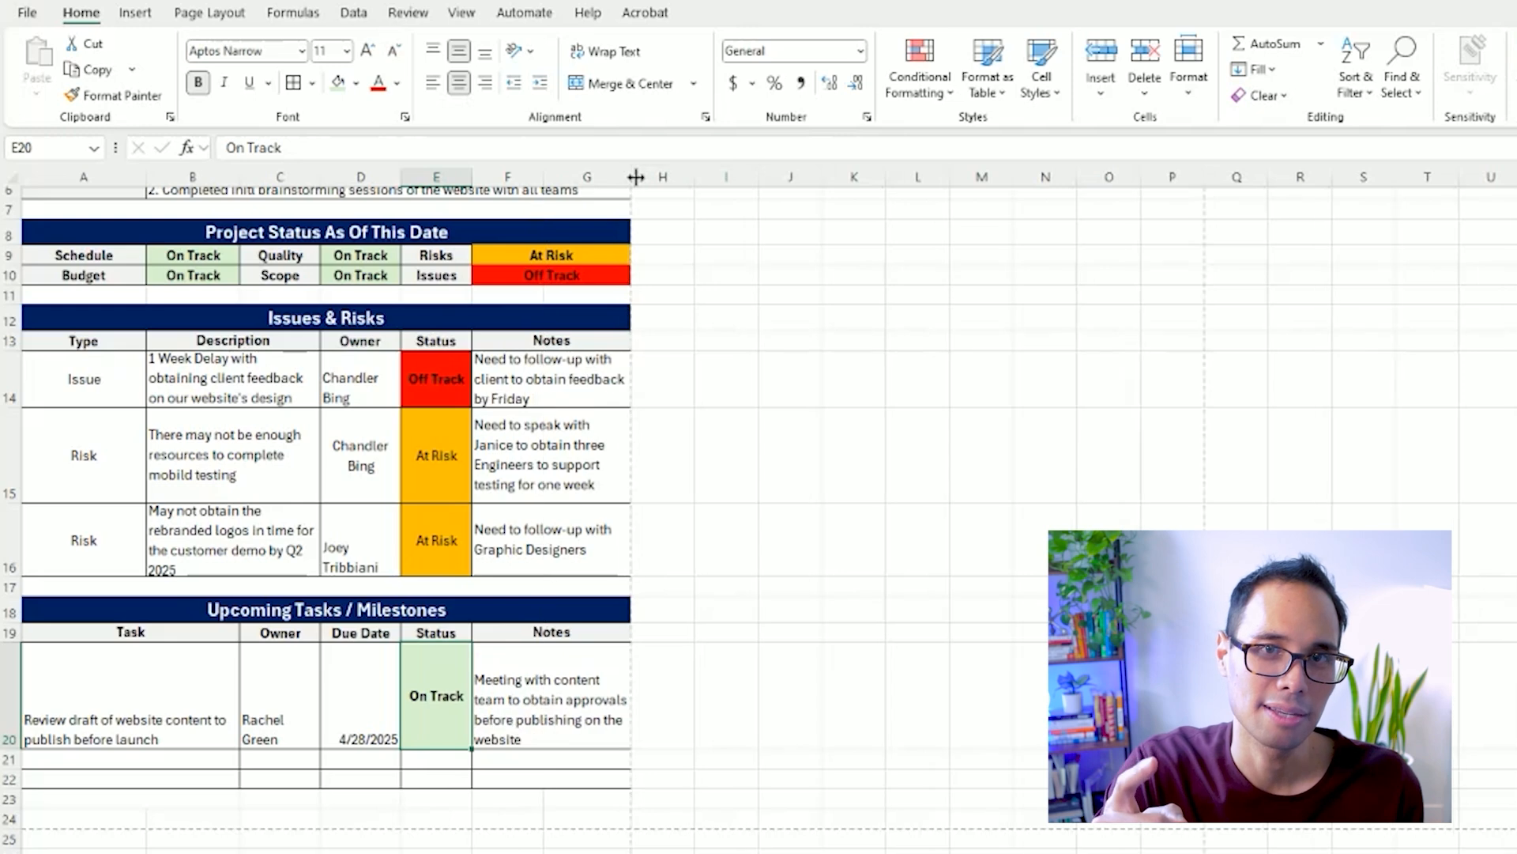
# Align all cells of the first task row, A20 through G20, to the vertical middle.
pyautogui.moveTo(518, 699); pyautogui.dragTo(158, 696)
pyautogui.click(433, 52)
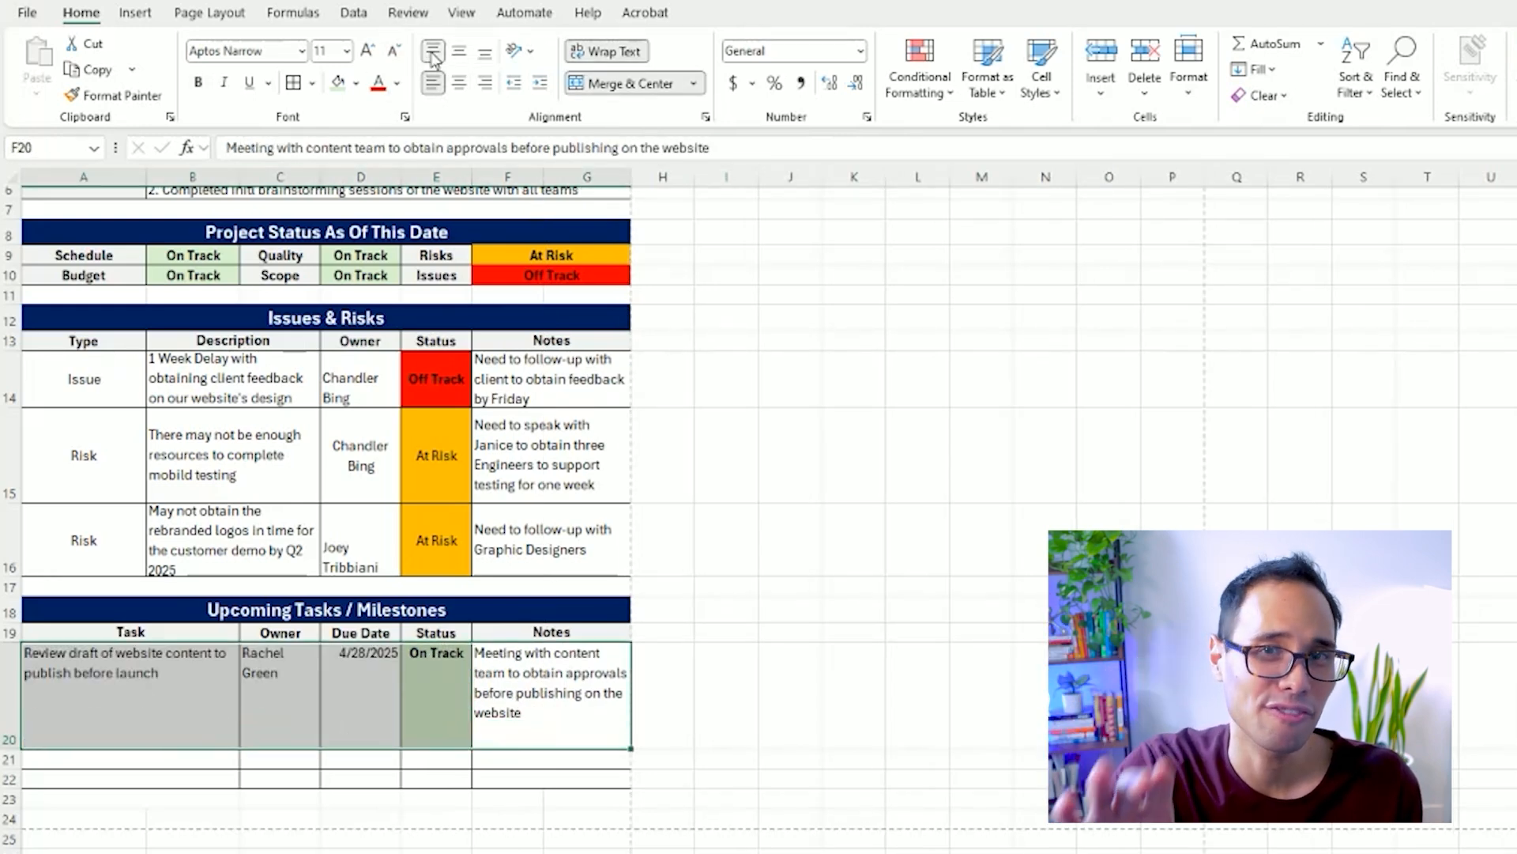
pyautogui.click(459, 52)
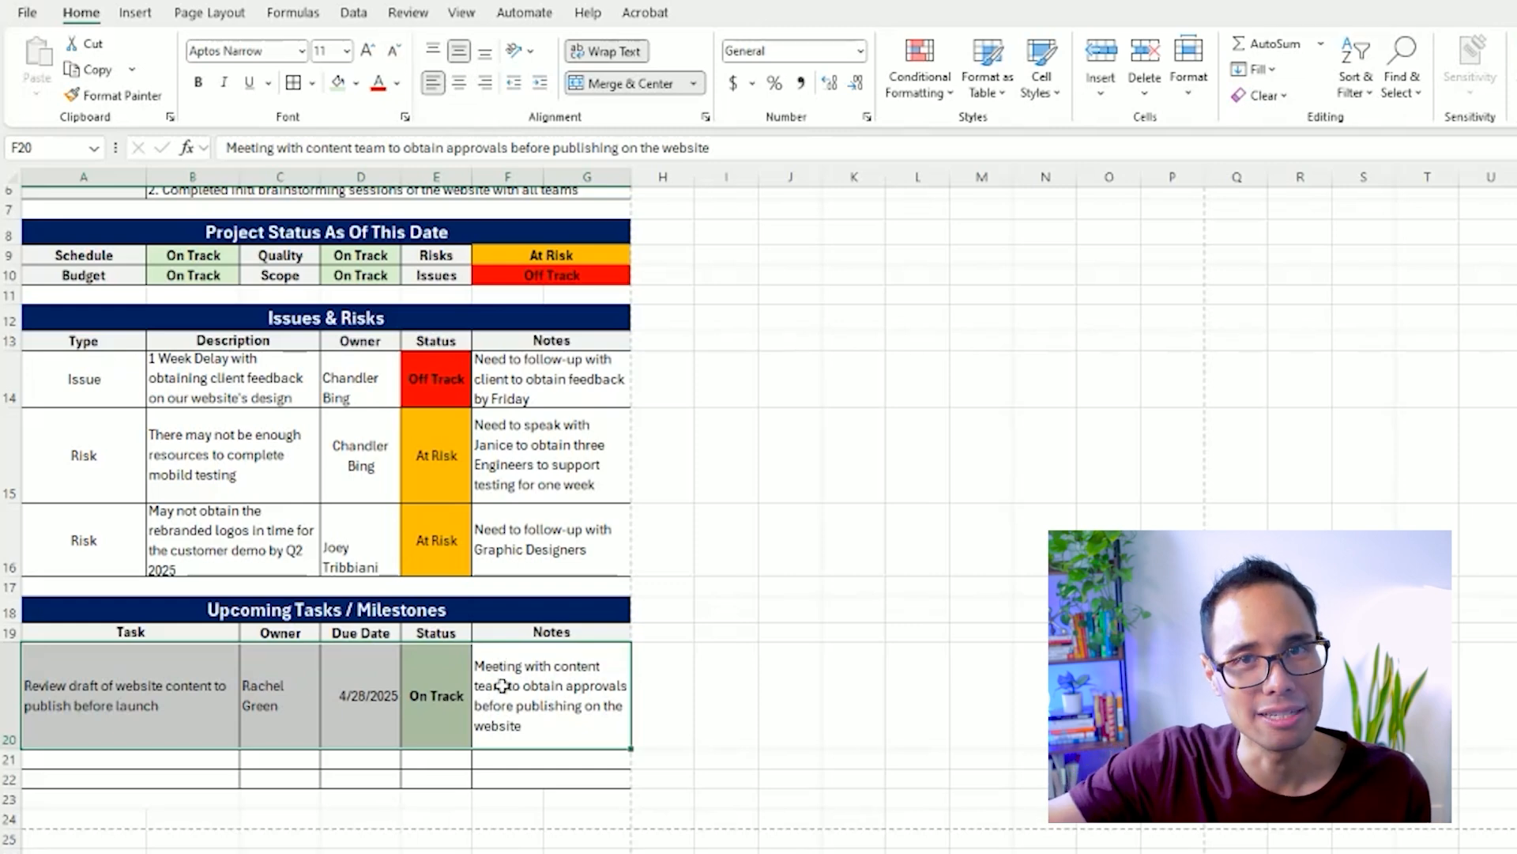
pyautogui.click(292, 714)
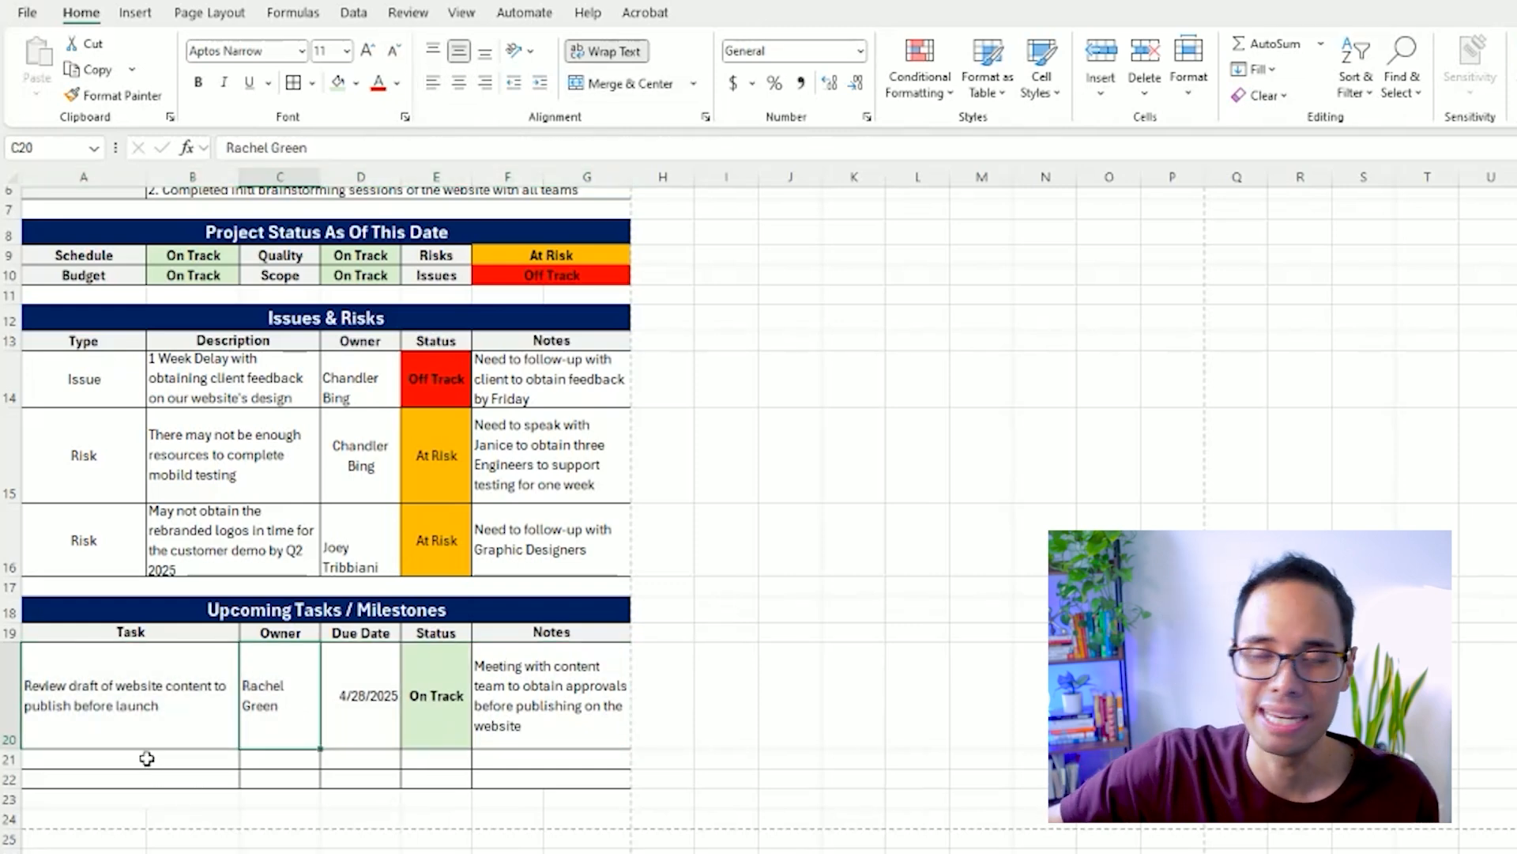
# Enter the task "Complete initial wireframe design of the website" in A21.
pyautogui.click(147, 758)
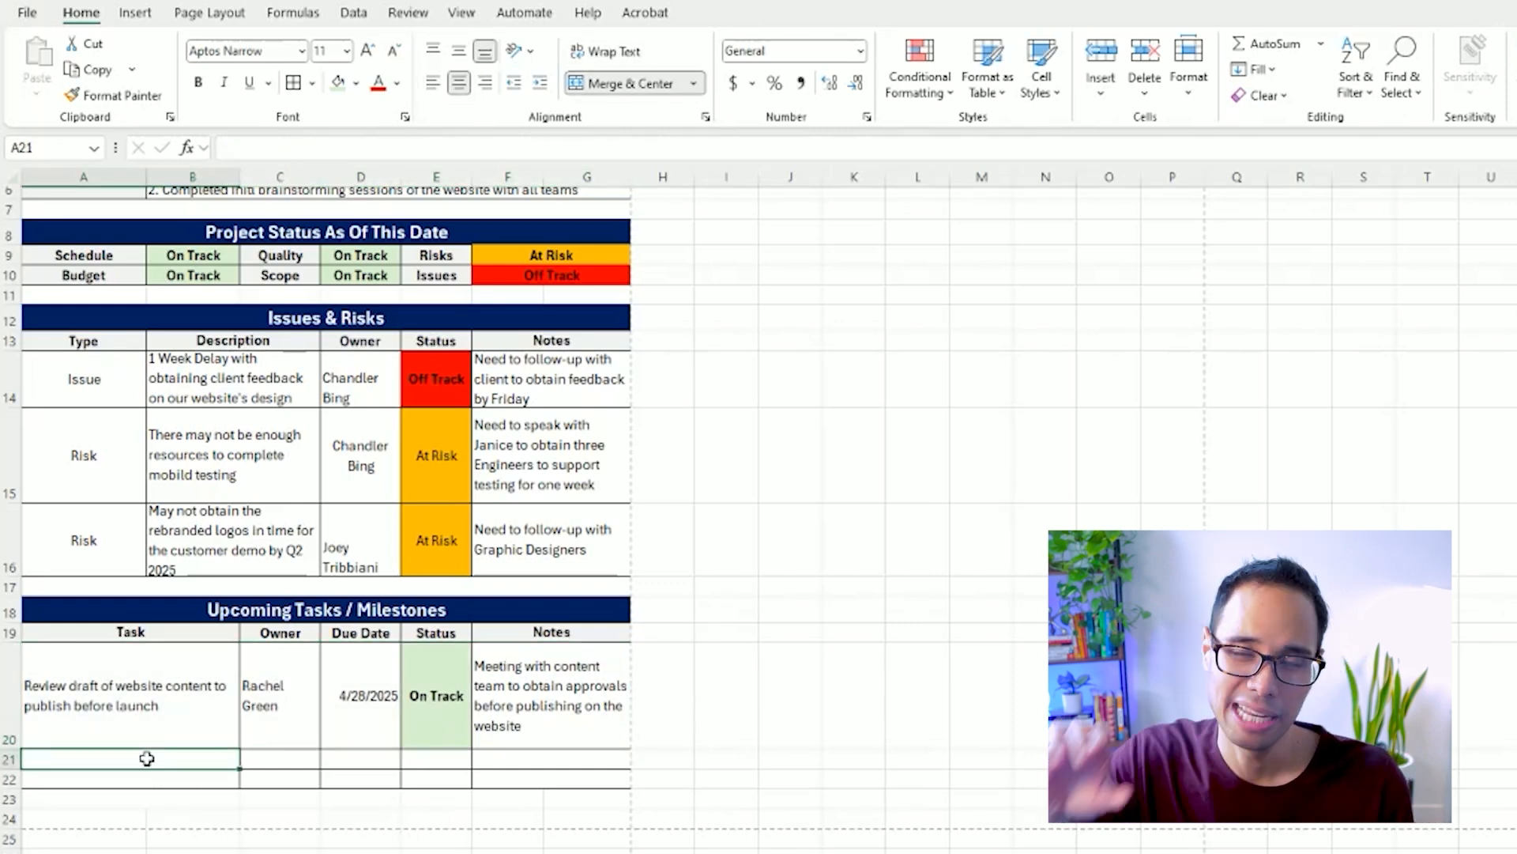
pyautogui.write('Complete init')
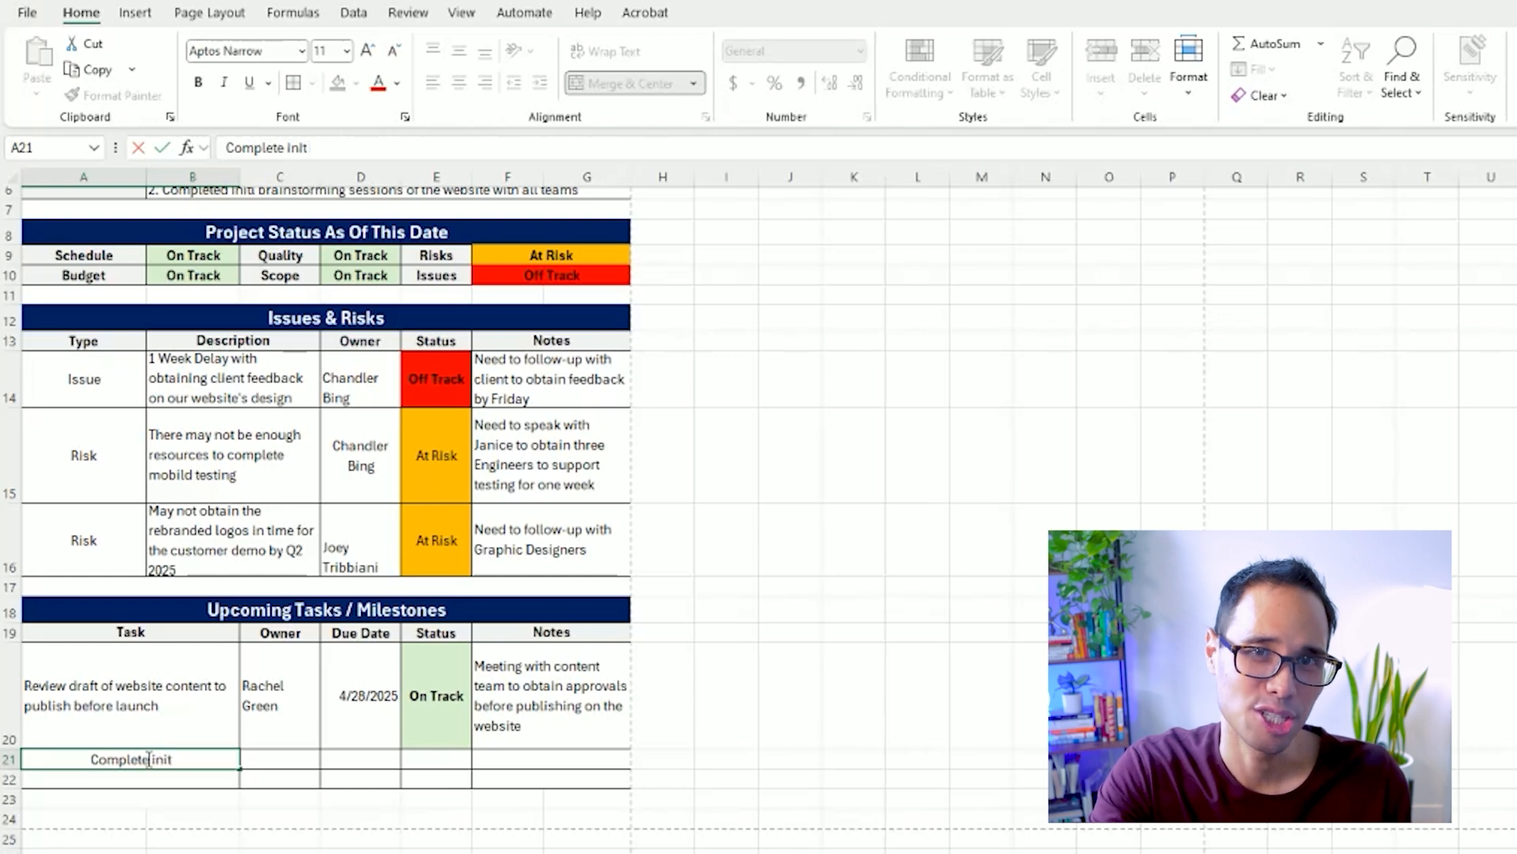
pyautogui.write('ial wireframe desig')
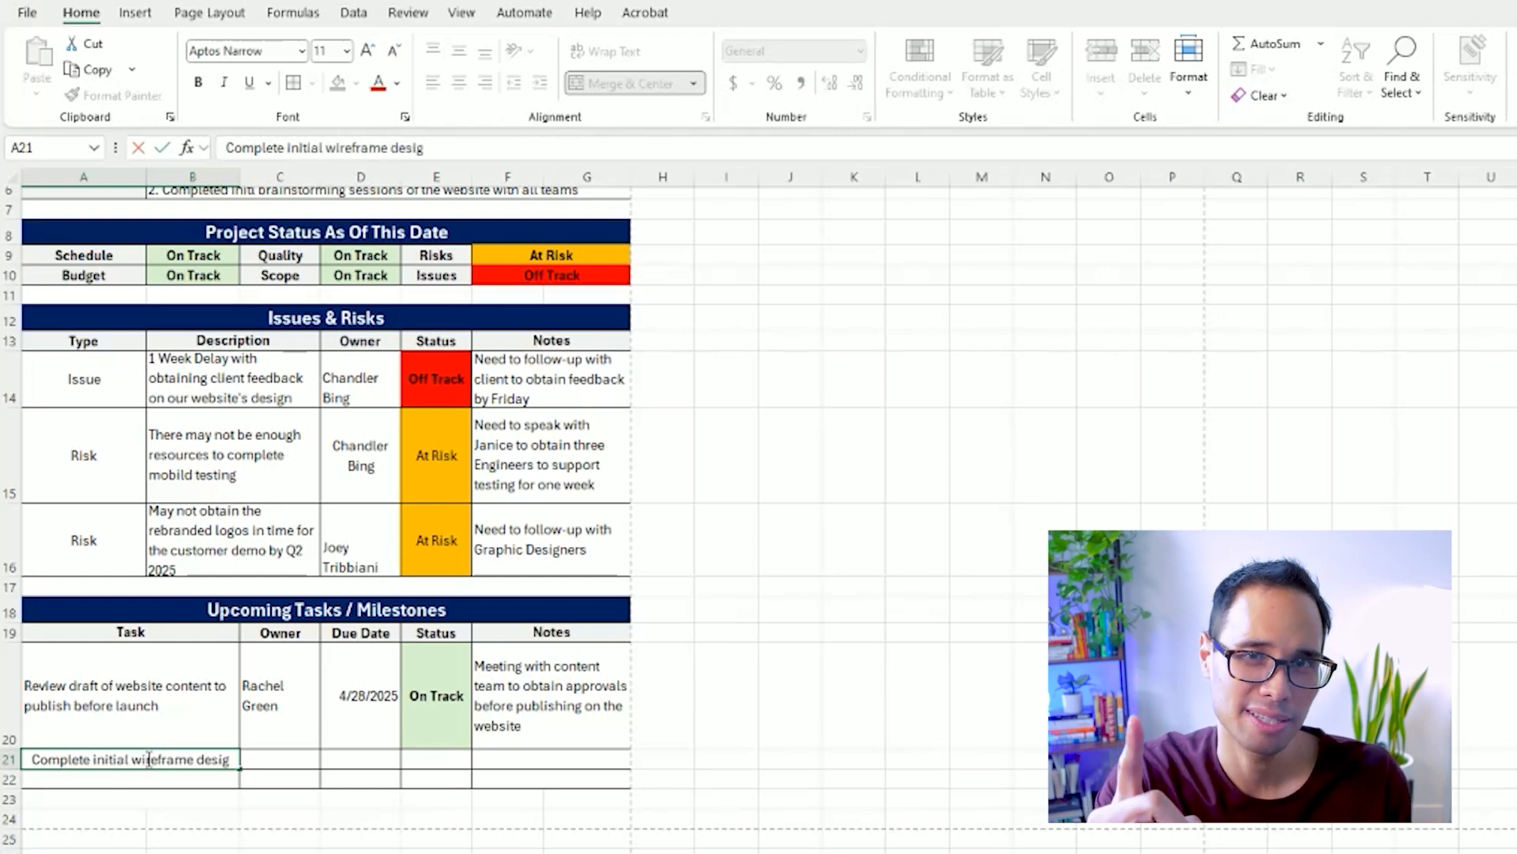
pyautogui.write('n of the website')
pyautogui.hotkey('ctrl', 'Return')
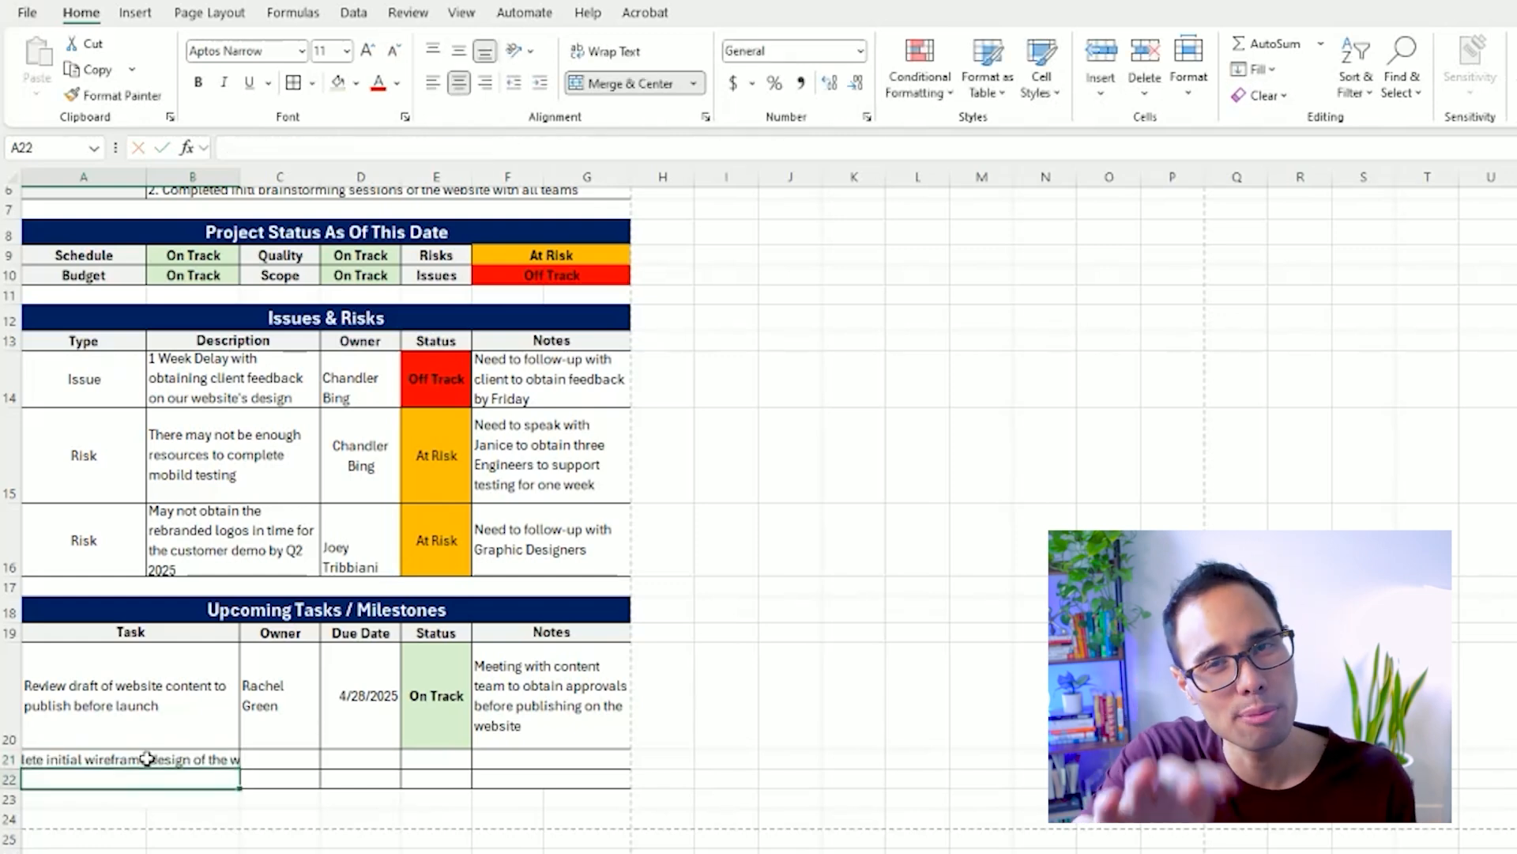
# Copy the formatting of task cell A20 onto A21 and increase row 21's height to fit two lines.
pyautogui.click(187, 659)
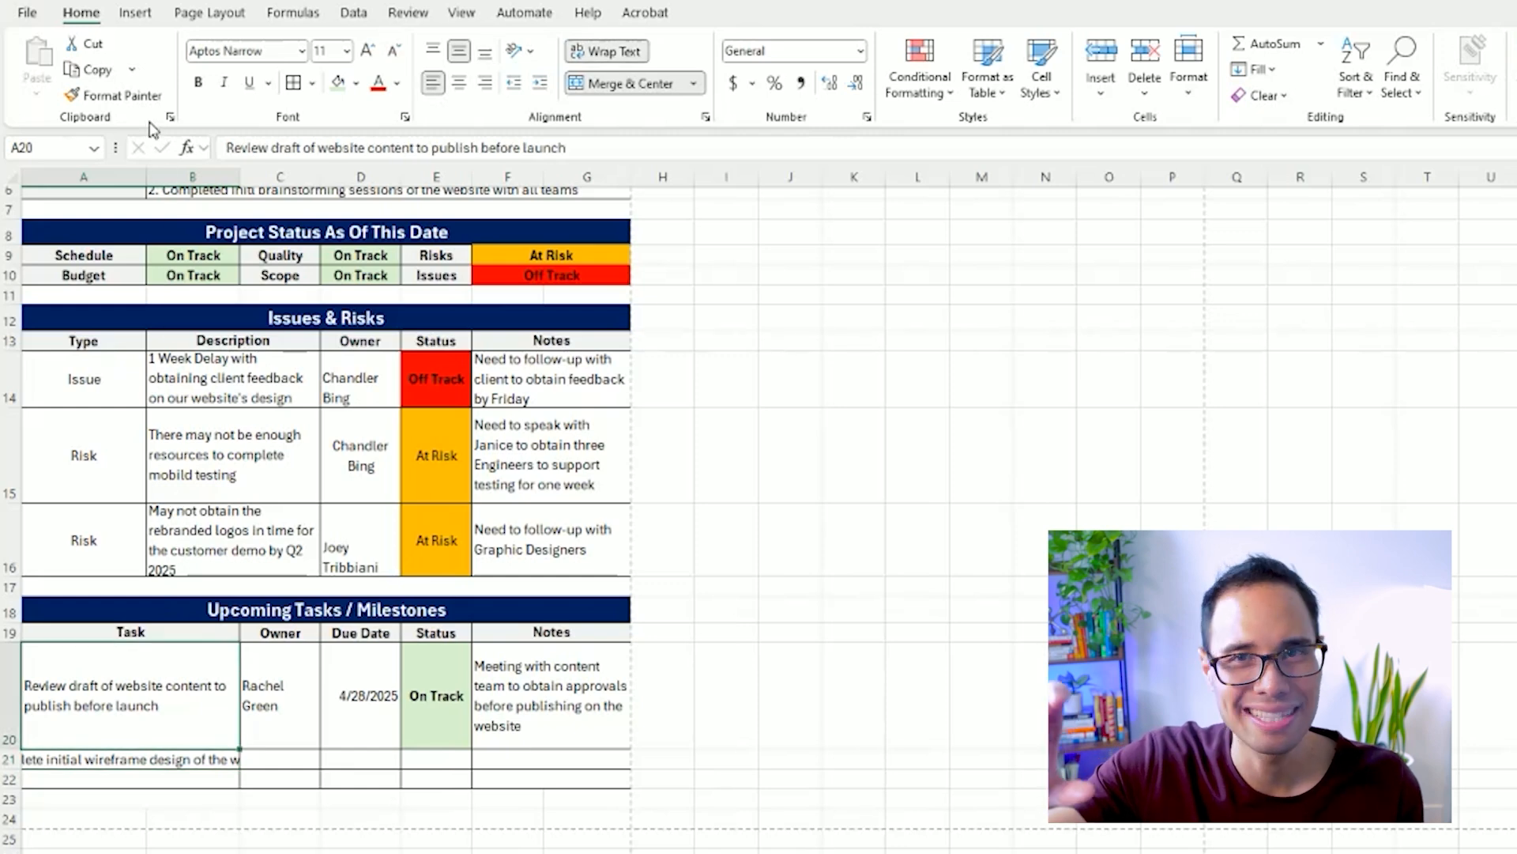
pyautogui.click(114, 94)
pyautogui.click(79, 759)
pyautogui.moveTo(8, 769); pyautogui.dragTo(8, 809)
# Enter the owner's full name in C21 and the due date 4/28/2025 in D21.
pyautogui.click(281, 781)
pyautogui.write('Phoe')
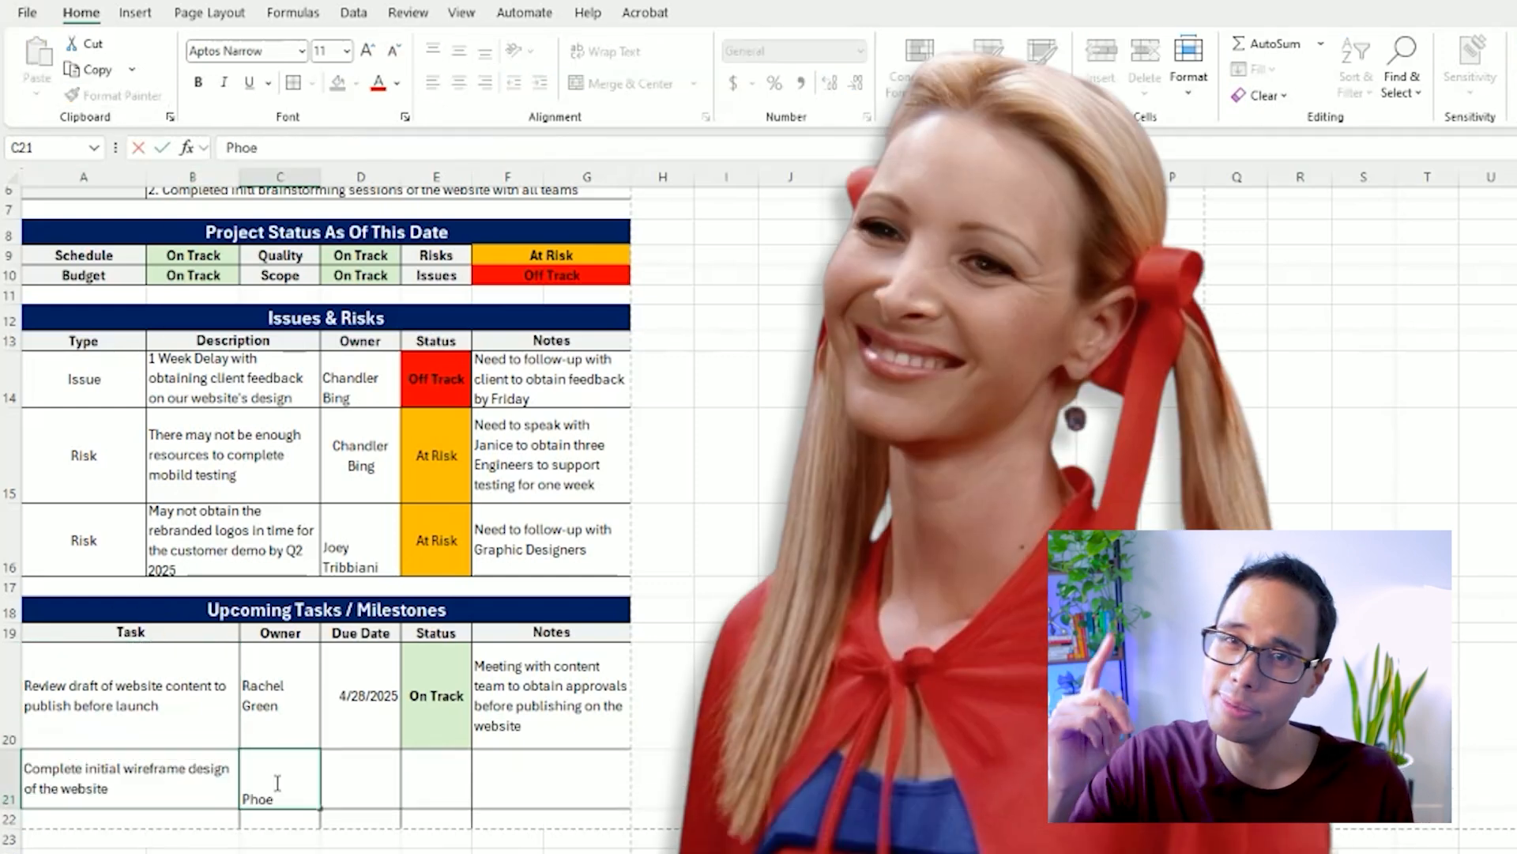
pyautogui.write('be Buffay')
pyautogui.press('Tab')
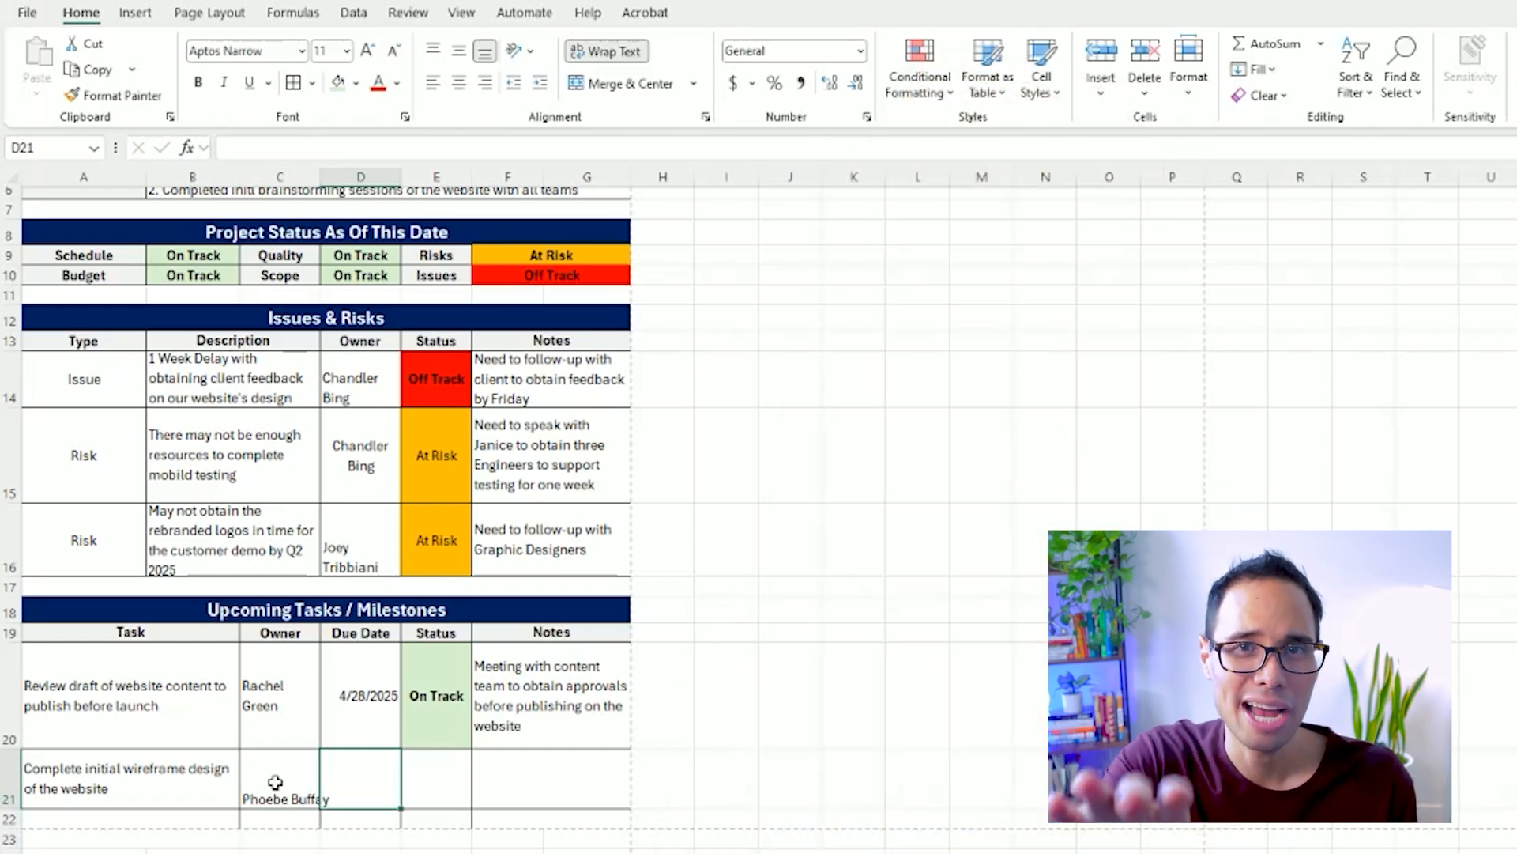
pyautogui.write('4/28/2025')
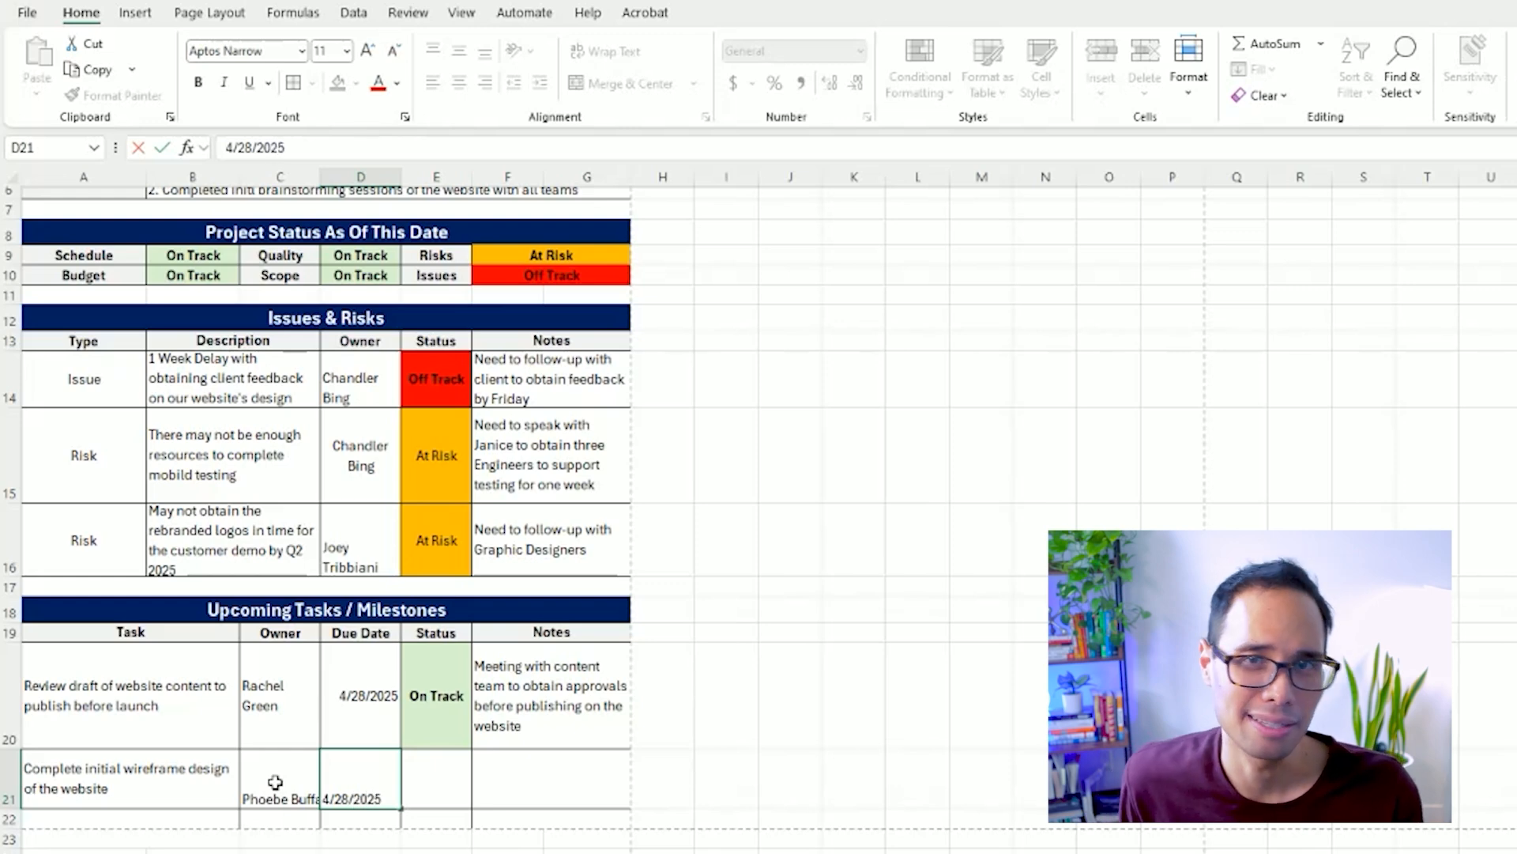
pyautogui.press('Tab')
# Copy the "On Track" status from E20 into E21.
pyautogui.press('Up')
pyautogui.hotkey('ctrl', 'c')
pyautogui.press('Down')
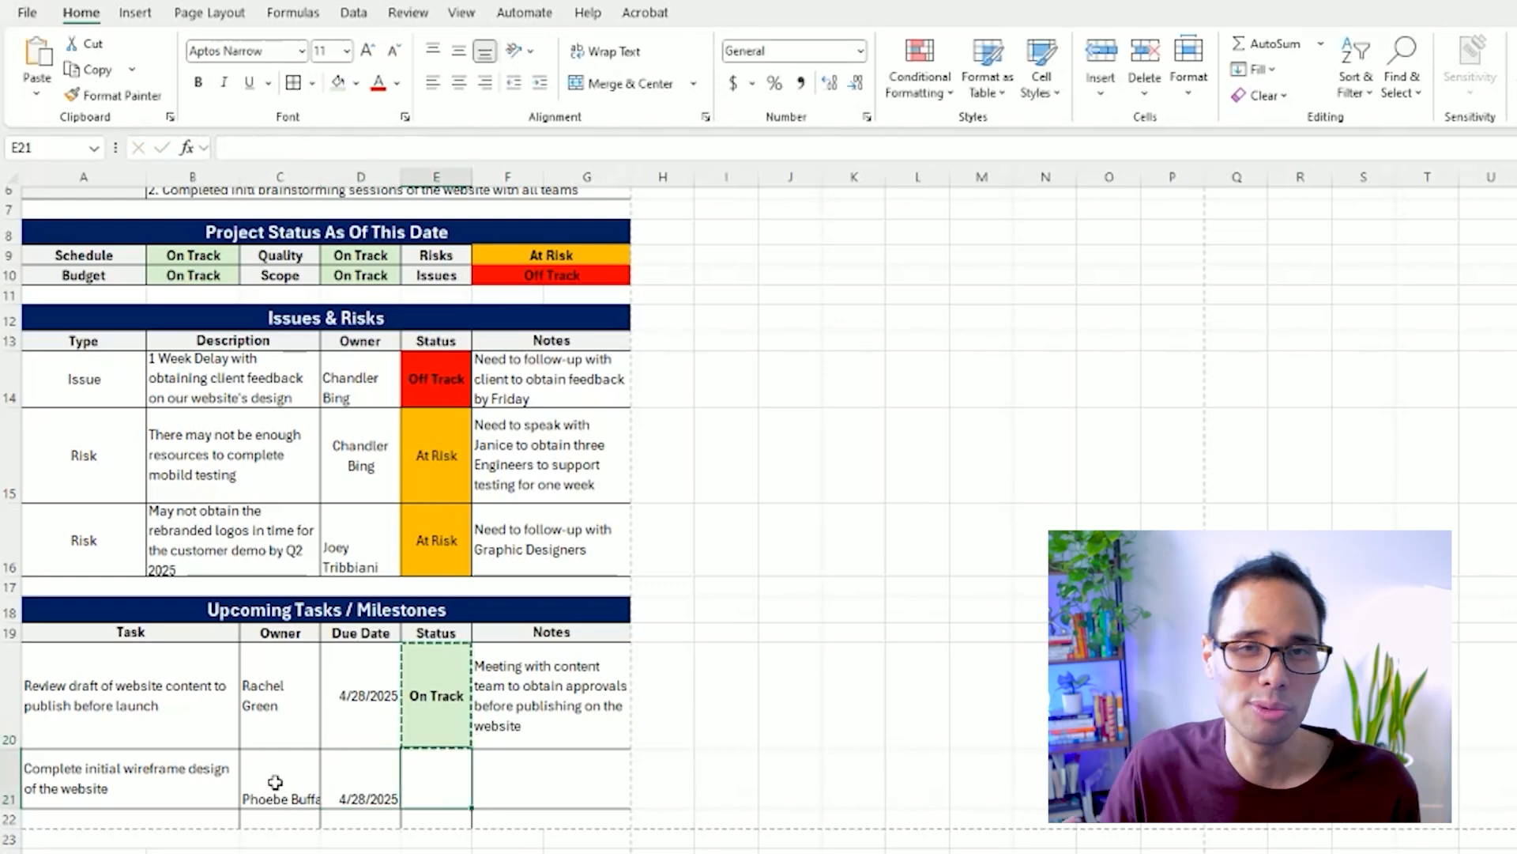
pyautogui.hotkey('ctrl', 'v')
# Enter the note "Pending resolution of client feedback" in F21.
pyautogui.press('Tab')
pyautogui.write('Pending resolution of clien')
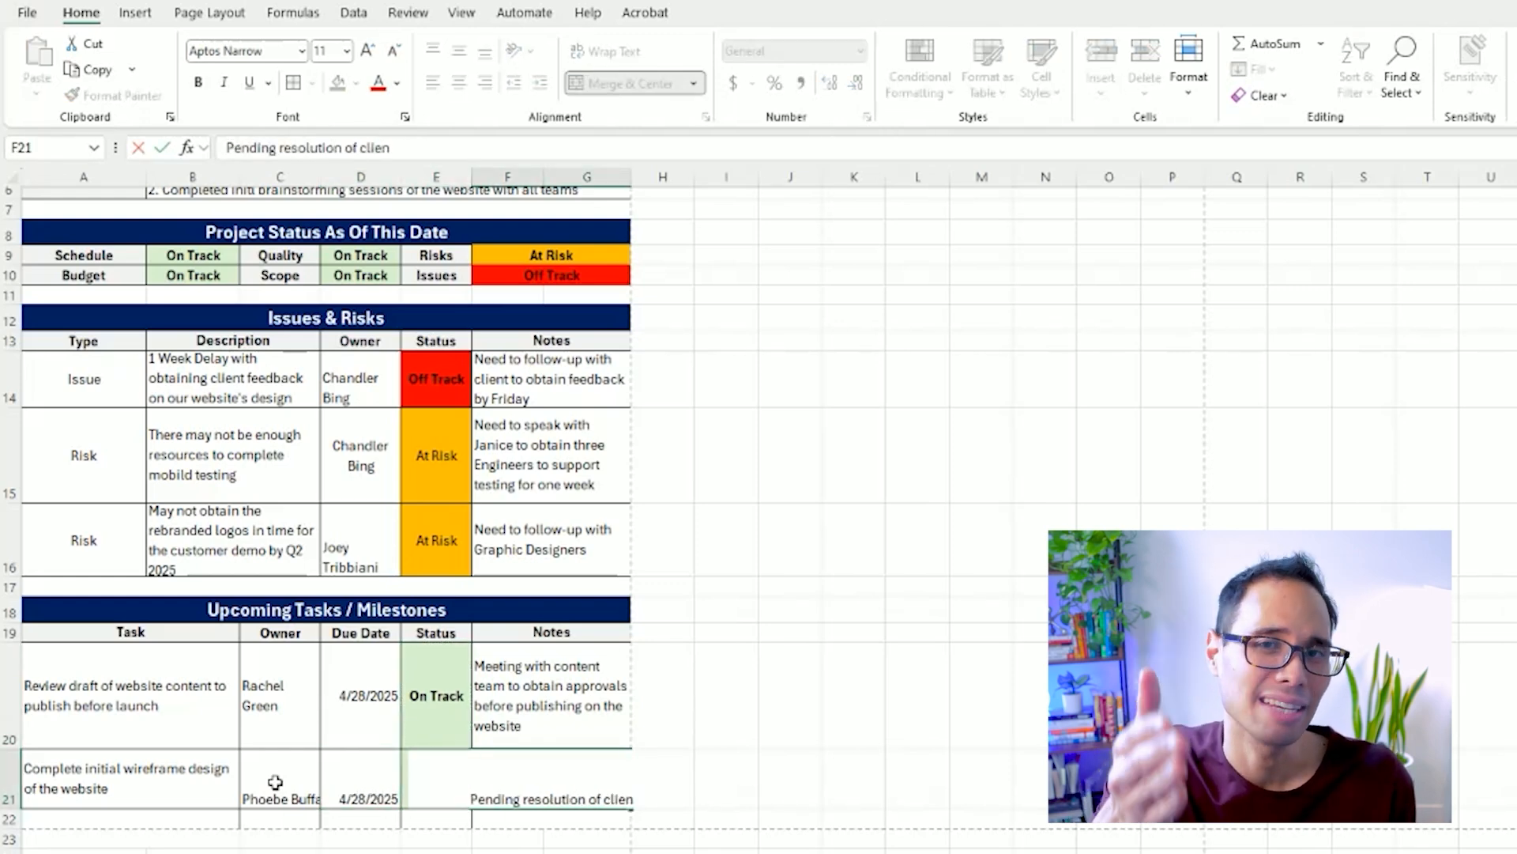
pyautogui.write('t feedback')
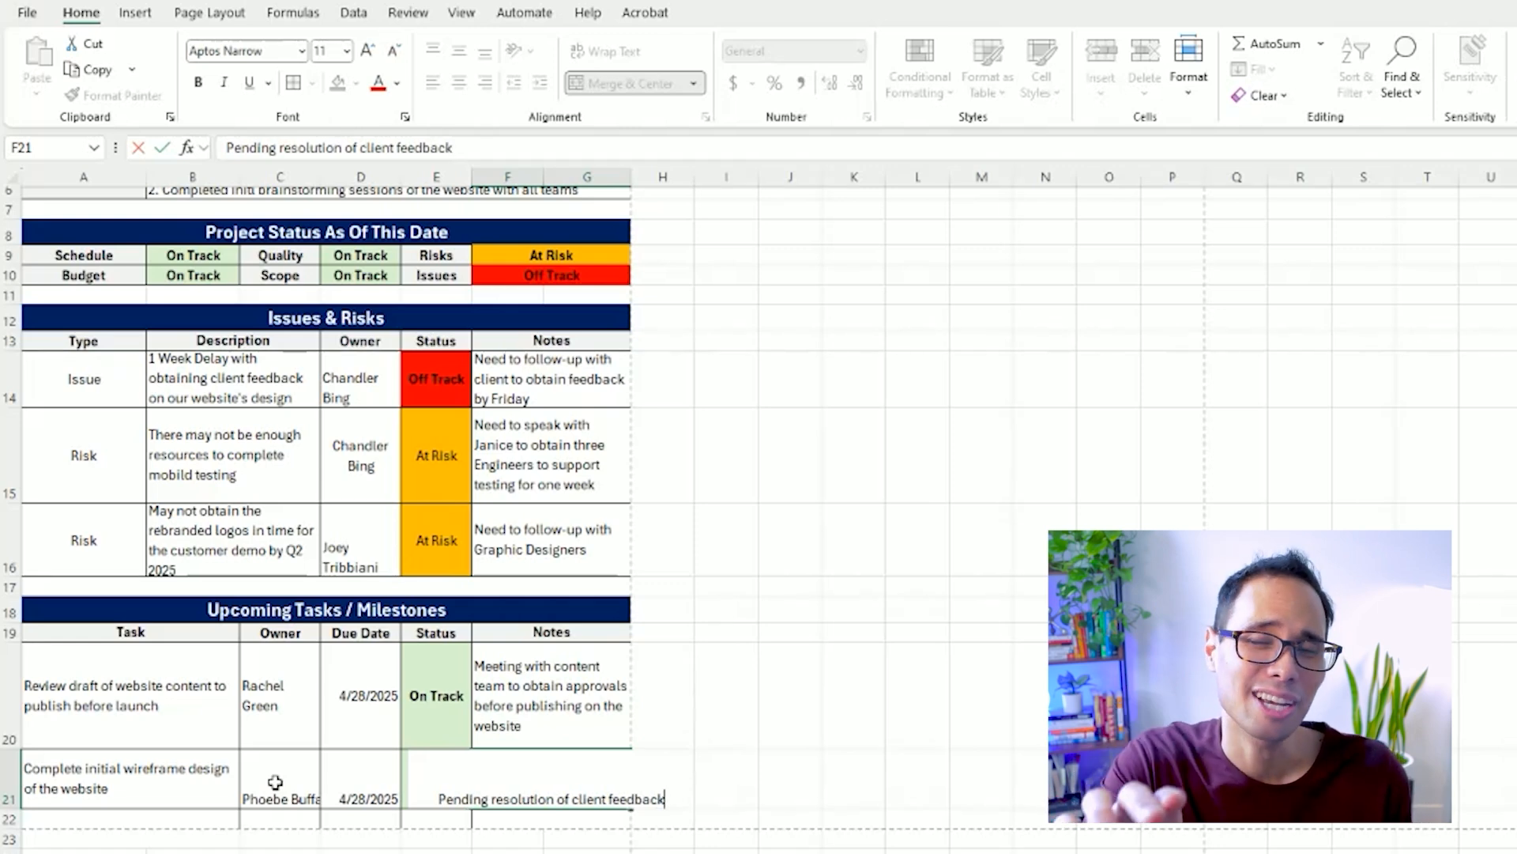
pyautogui.press('Return')
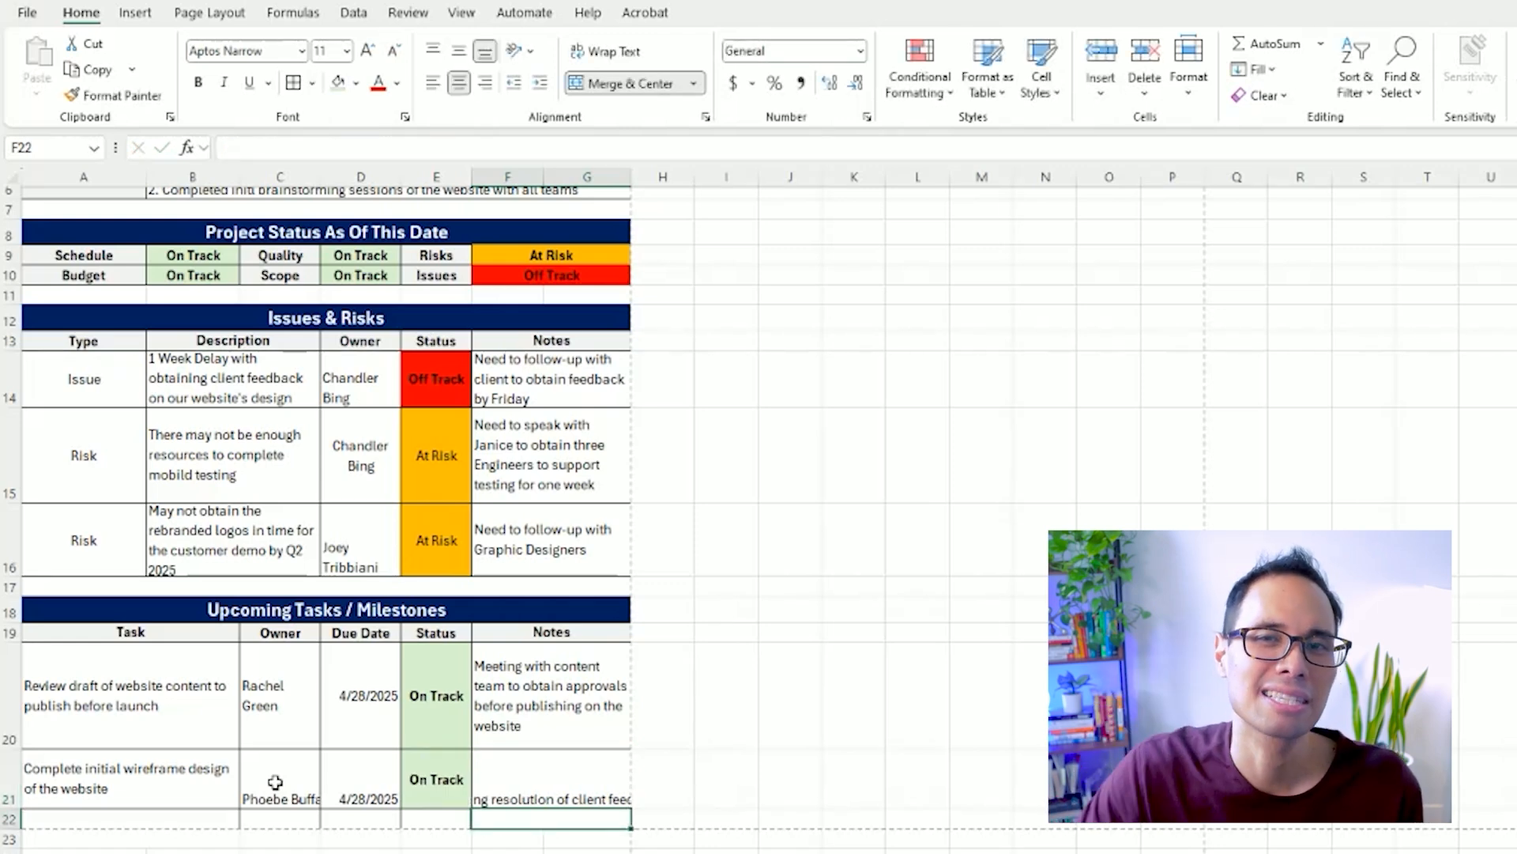
# Copy the formatting of note cell F20 onto F21 with Format Painter.
pyautogui.press('Up')
pyautogui.press('Up')
pyautogui.click(113, 95)
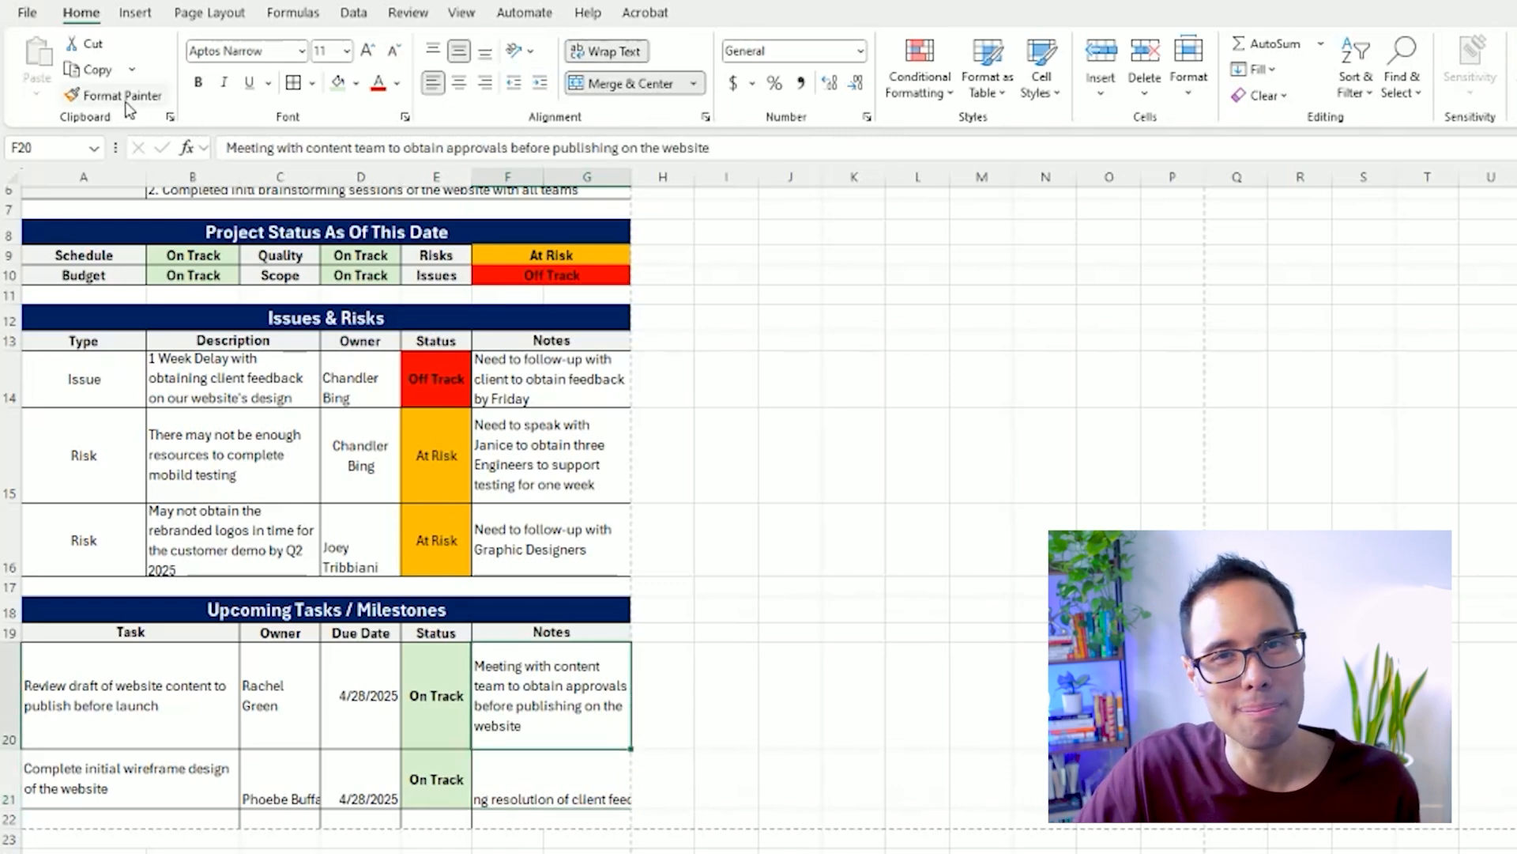
pyautogui.click(551, 779)
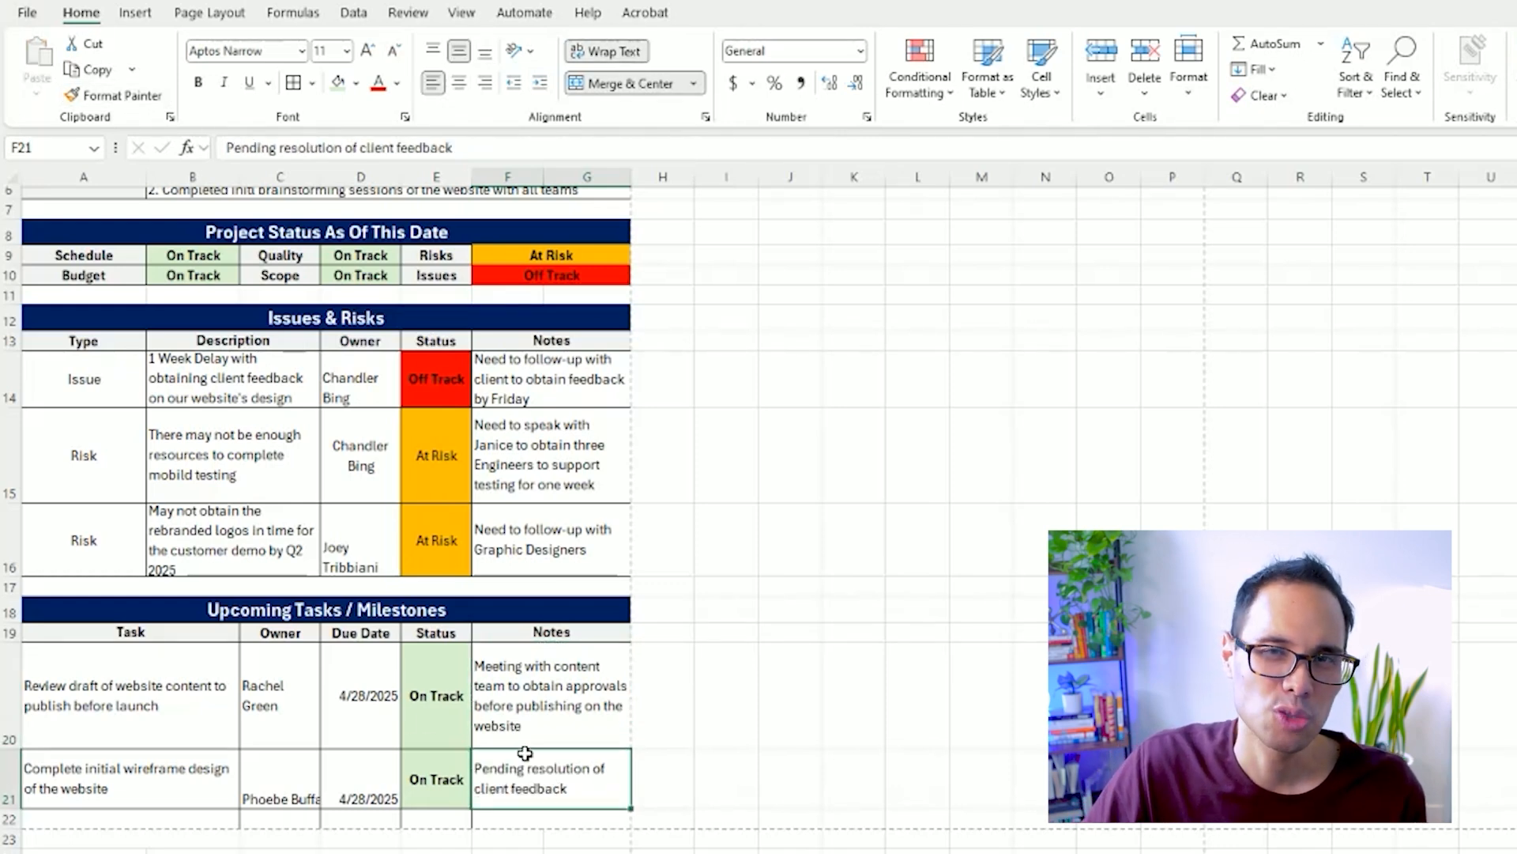
# Apply the formatting of the whole first task row, A20 through G20, to row 21 with Format Painter.
pyautogui.moveTo(204, 714); pyautogui.dragTo(506, 683)
pyautogui.click(113, 95)
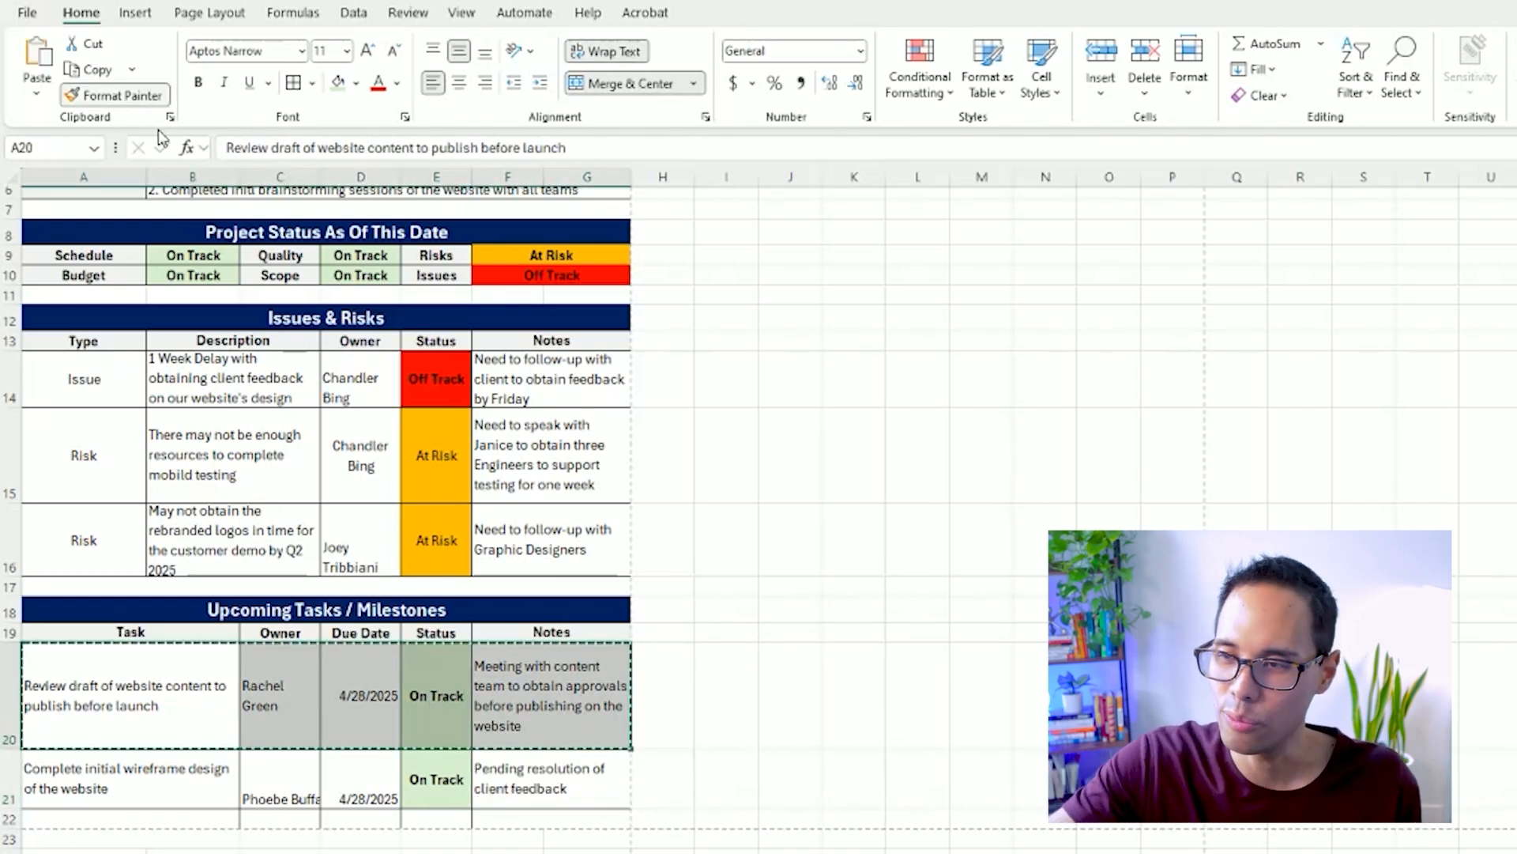
pyautogui.moveTo(177, 790); pyautogui.dragTo(498, 783)
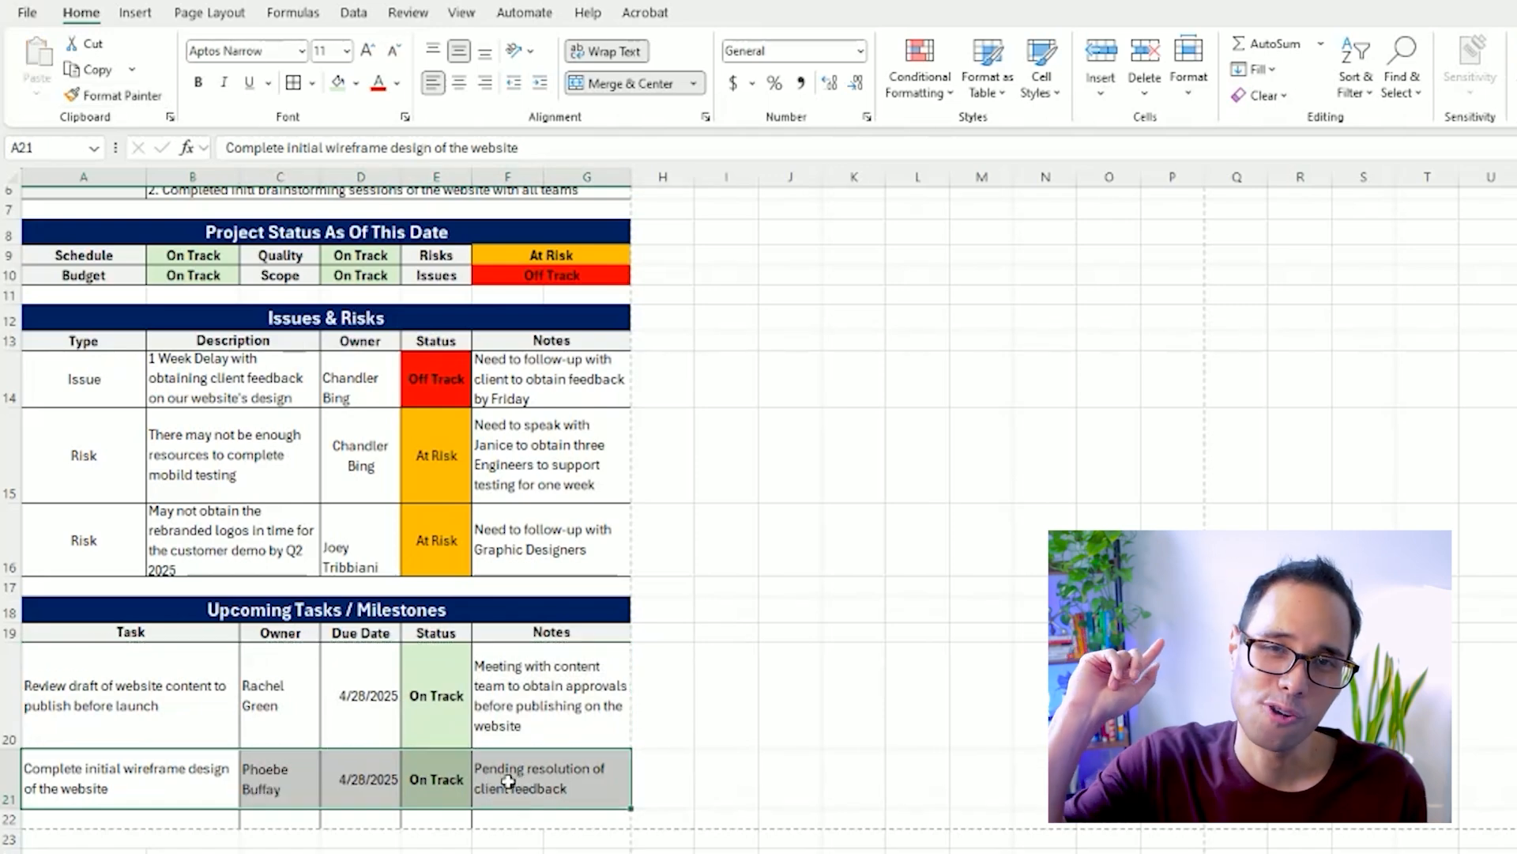
# Enter the task "Schedule upcoming customer demo session in May" in A22.
pyautogui.click(72, 820)
pyautogui.scroll(1, 75, 817)
pyautogui.scroll(-4, 79, 806)
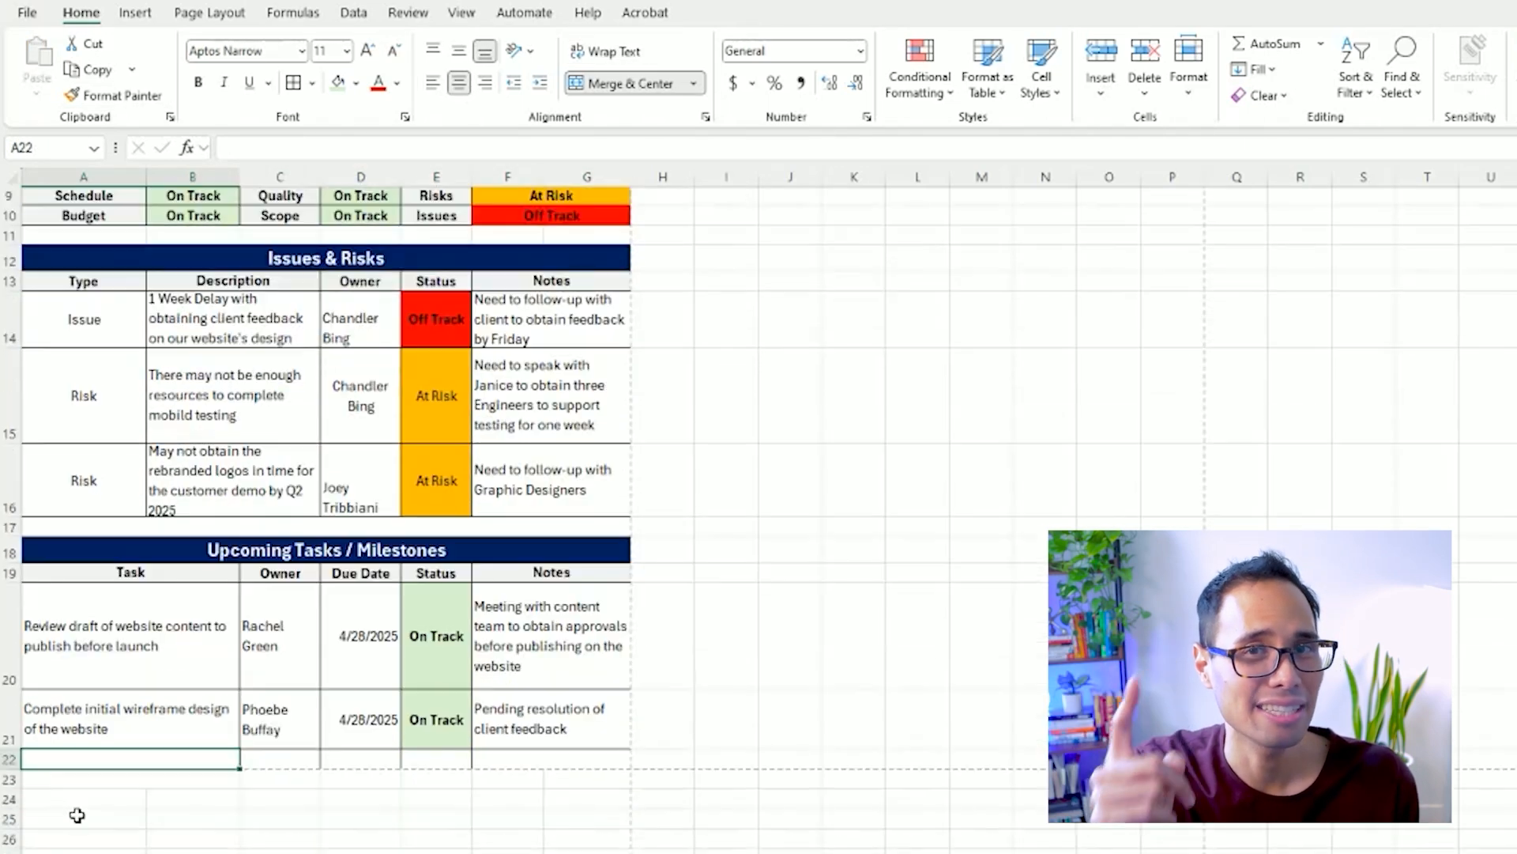
pyautogui.write('S')
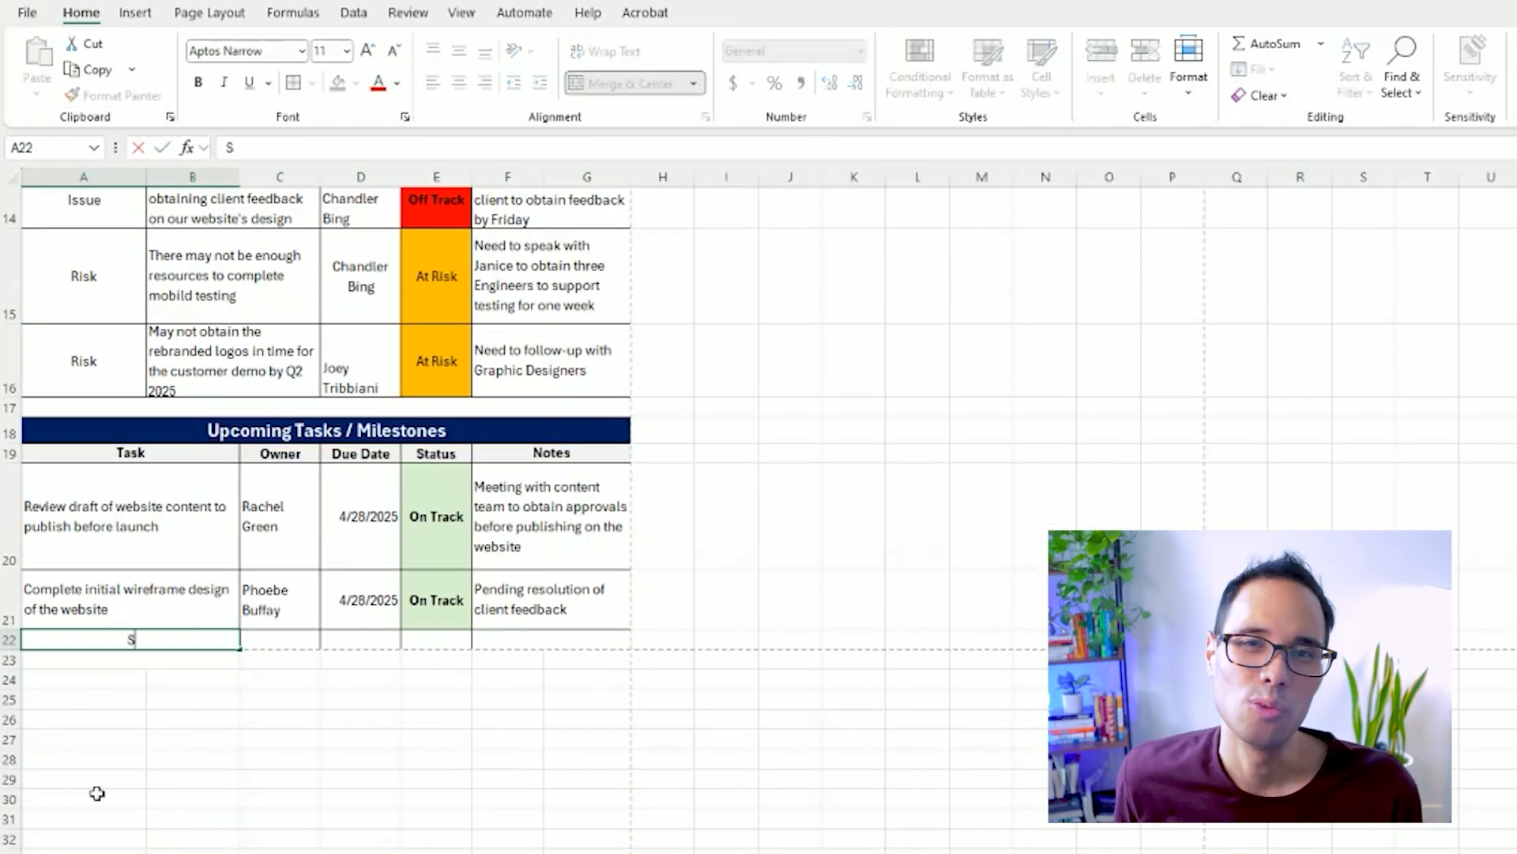
pyautogui.write('chedule upcoming')
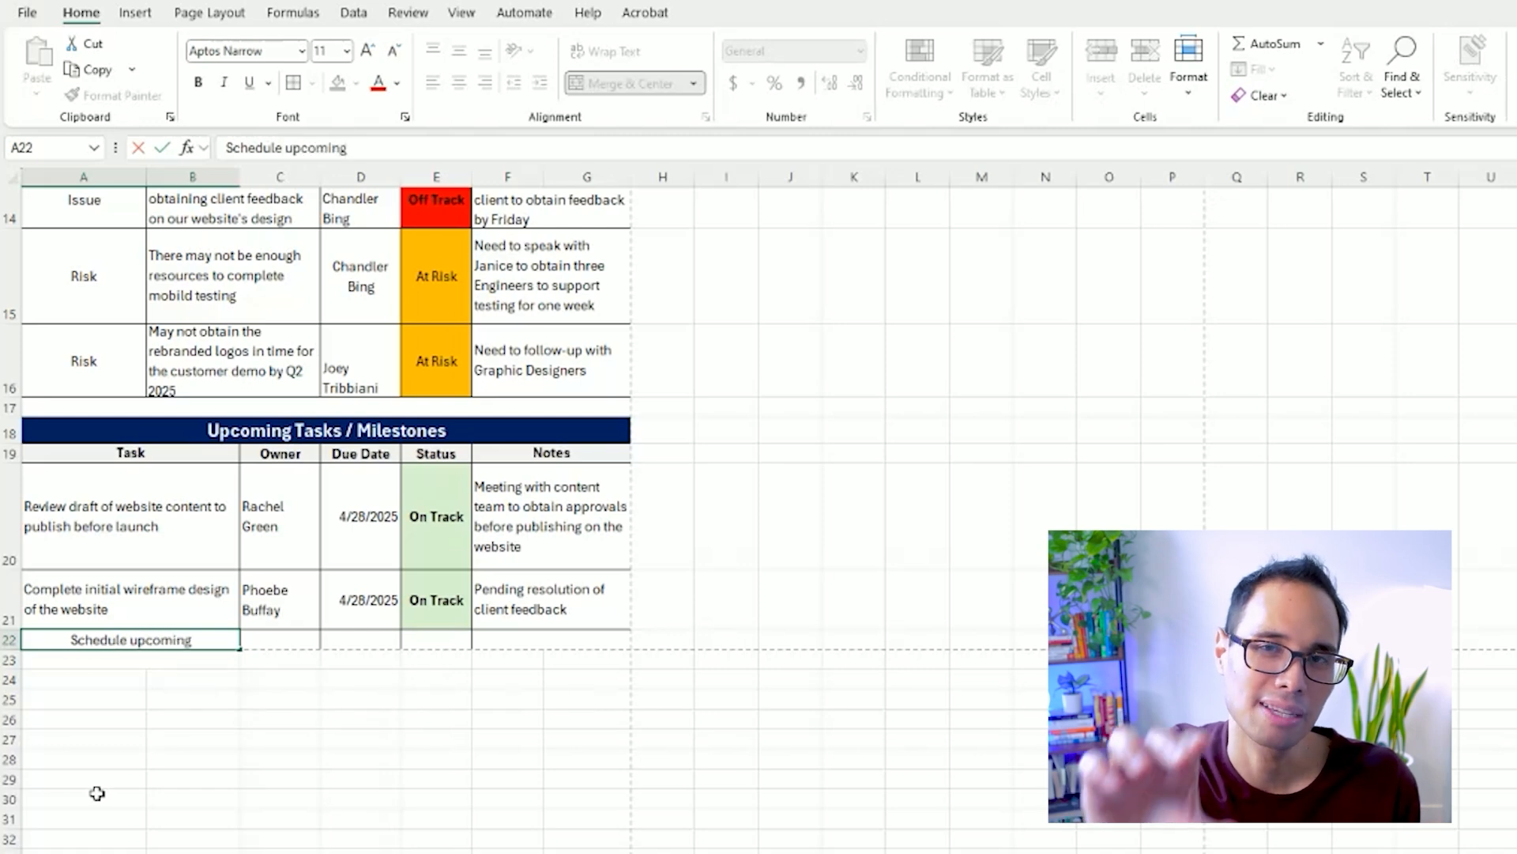
pyautogui.write(' customer demo session in May')
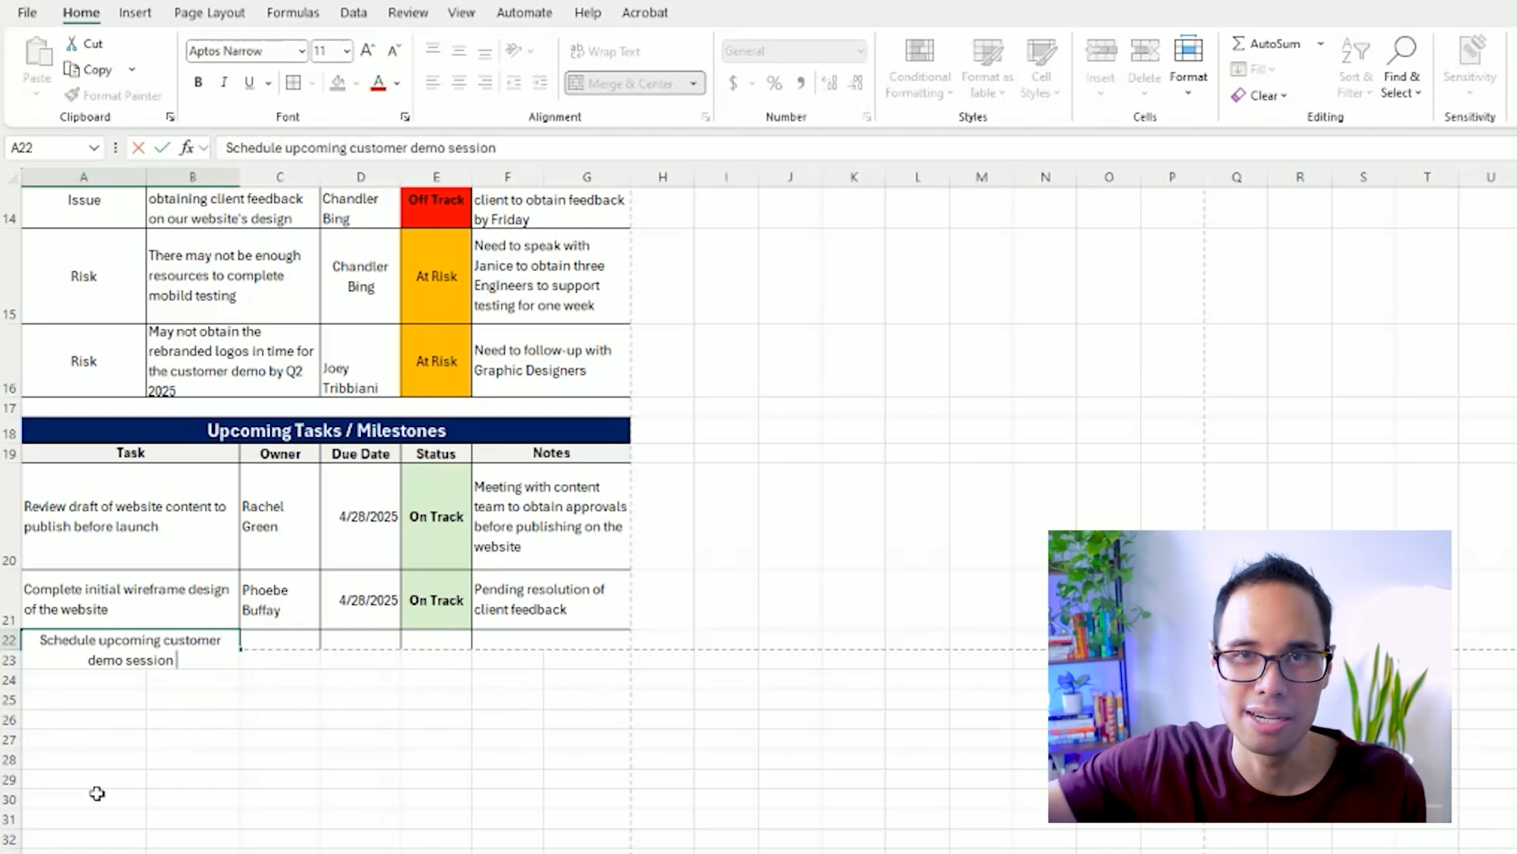
pyautogui.hotkey('ctrl', 'Return')
pyautogui.press('Tab')
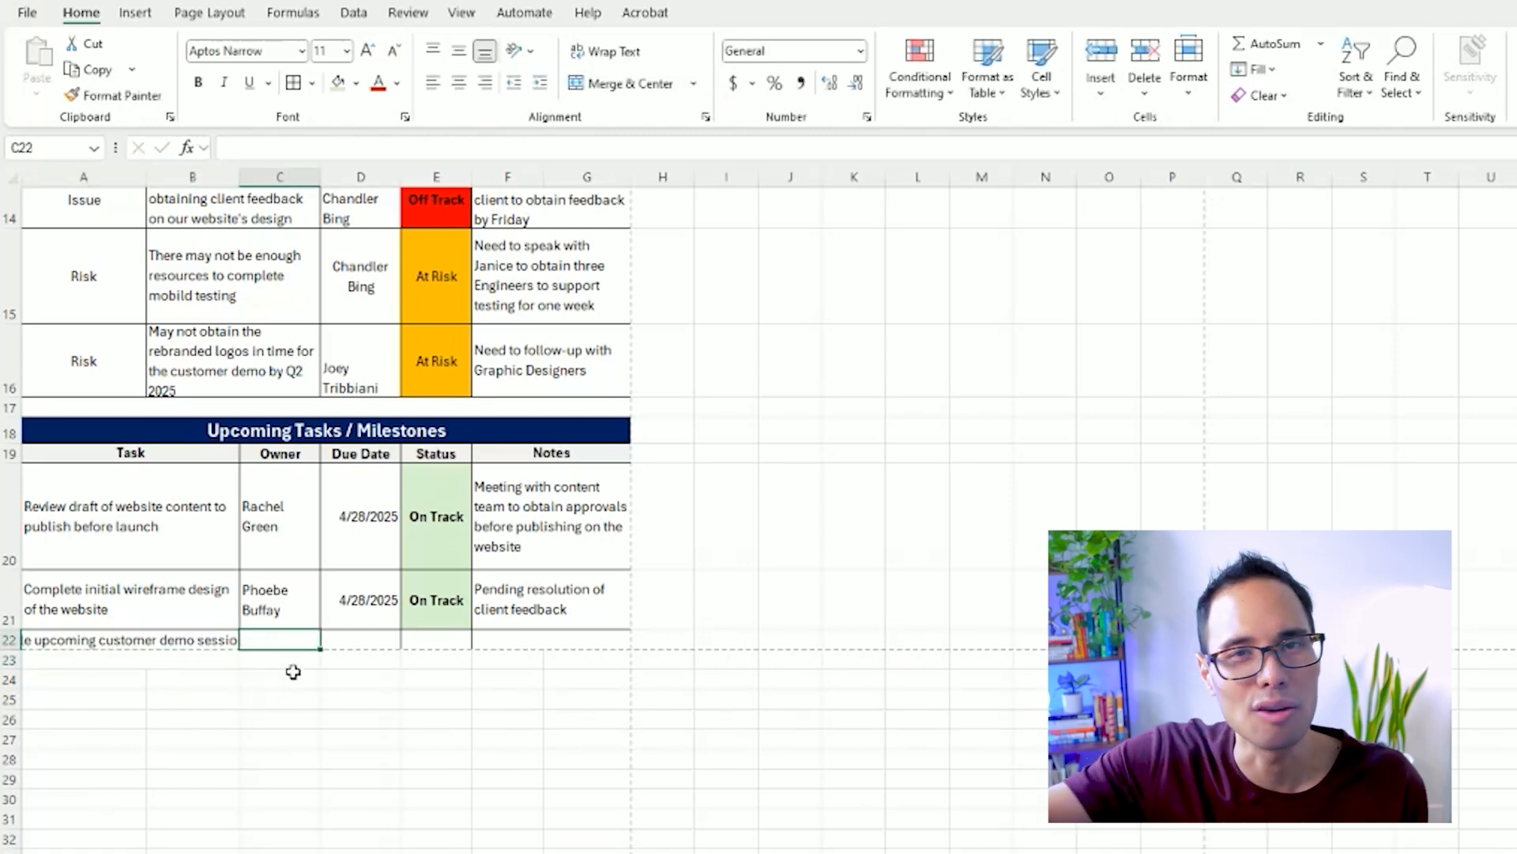
# Copy the formatting of A21 through G21 onto row 22 and increase row 22's height to fit two lines.
pyautogui.moveTo(174, 598); pyautogui.dragTo(553, 600)
pyautogui.click(115, 95)
pyautogui.moveTo(177, 644); pyautogui.dragTo(532, 642)
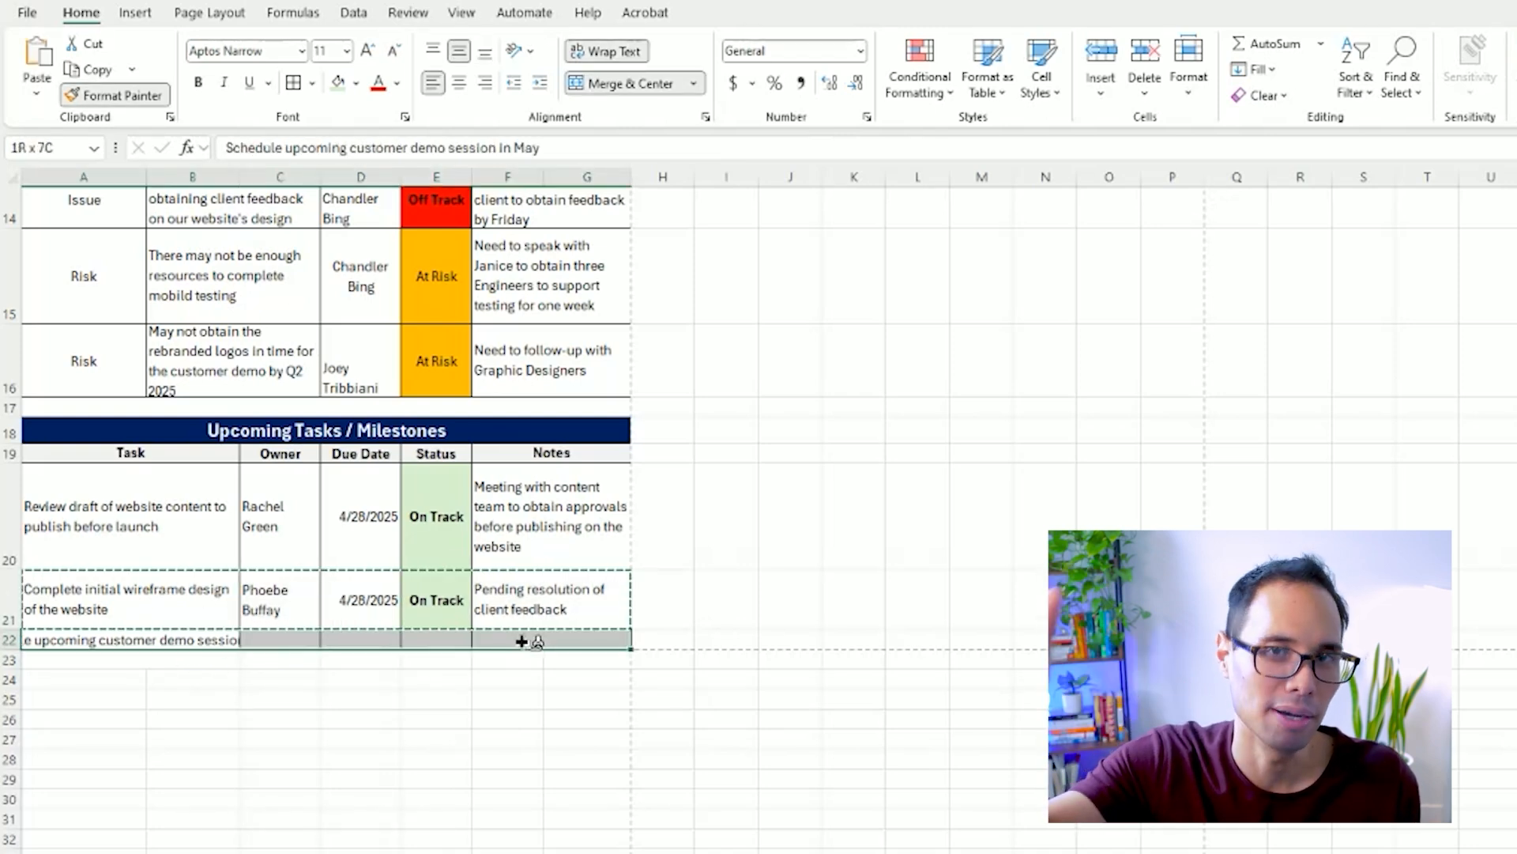
pyautogui.moveTo(22, 645); pyautogui.dragTo(22, 678)
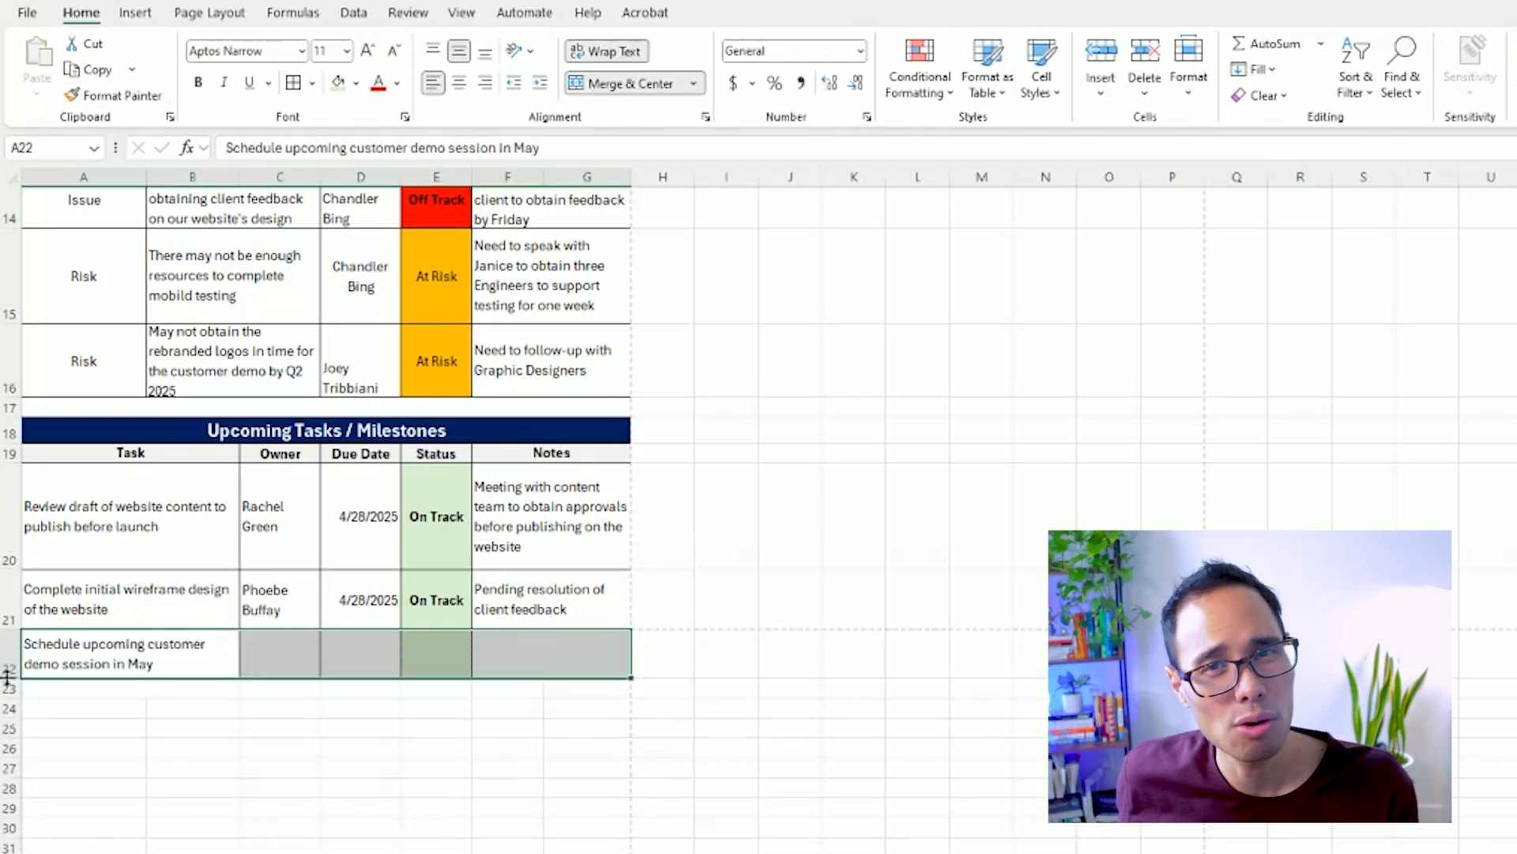
# Enter the owner's full name for the customer demo task in C22.
pyautogui.click(274, 651)
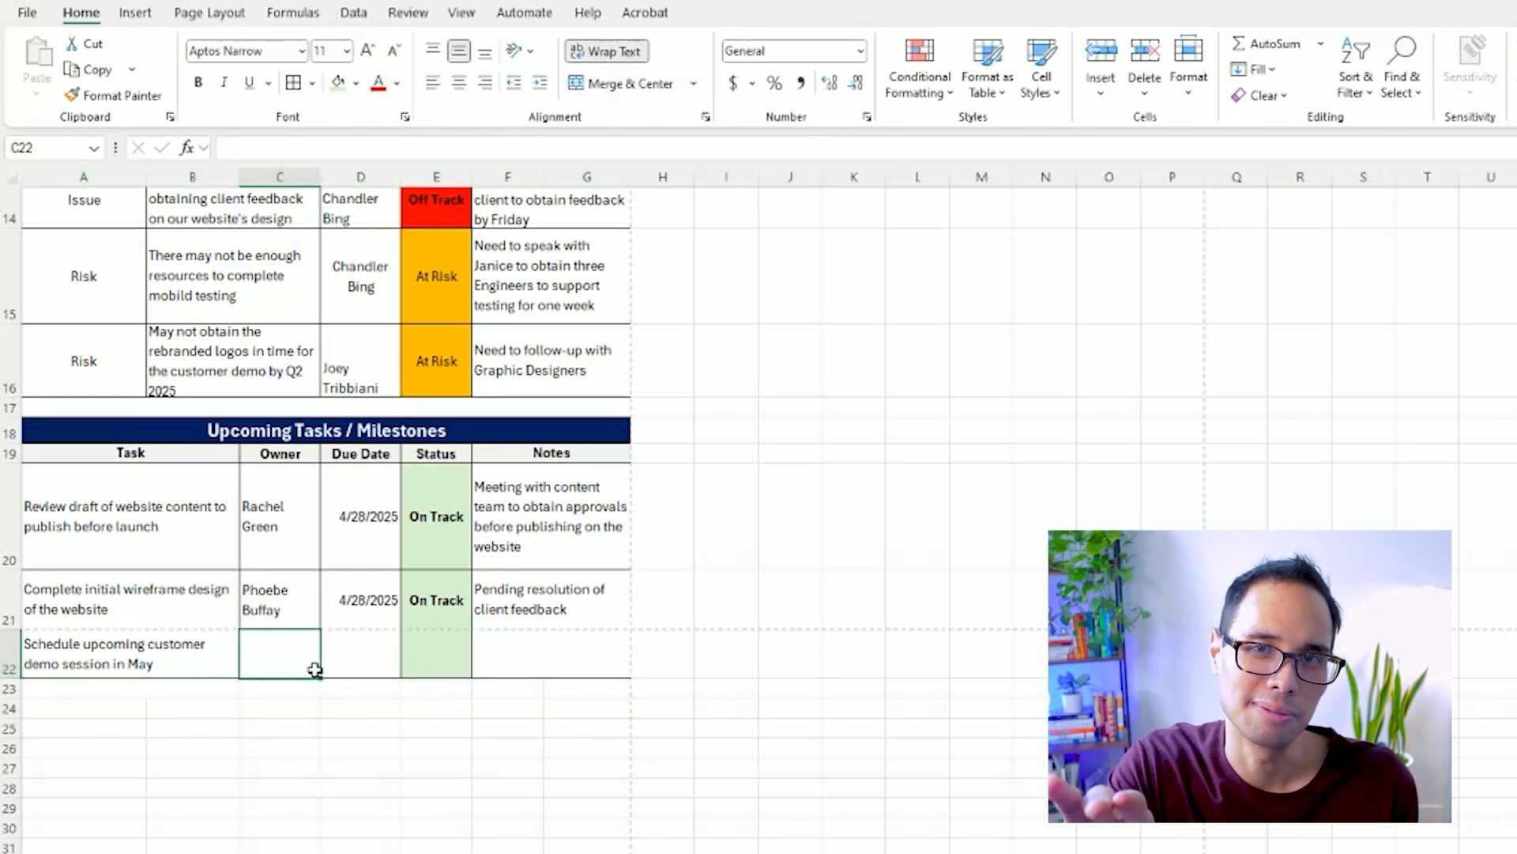
pyautogui.write('Je')
pyautogui.write('ey Tri')
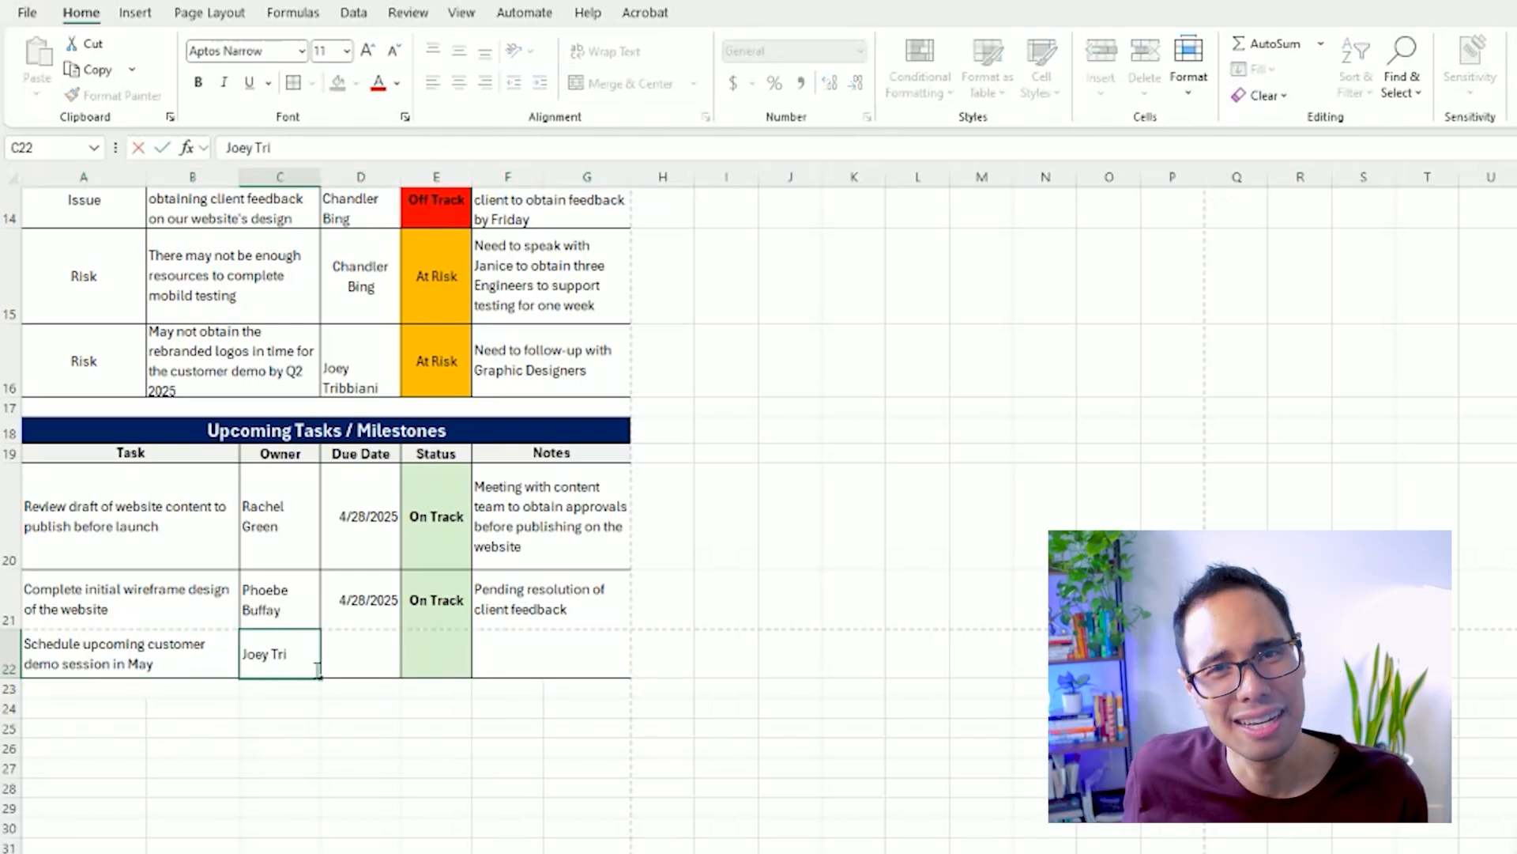
pyautogui.write('bbiani')
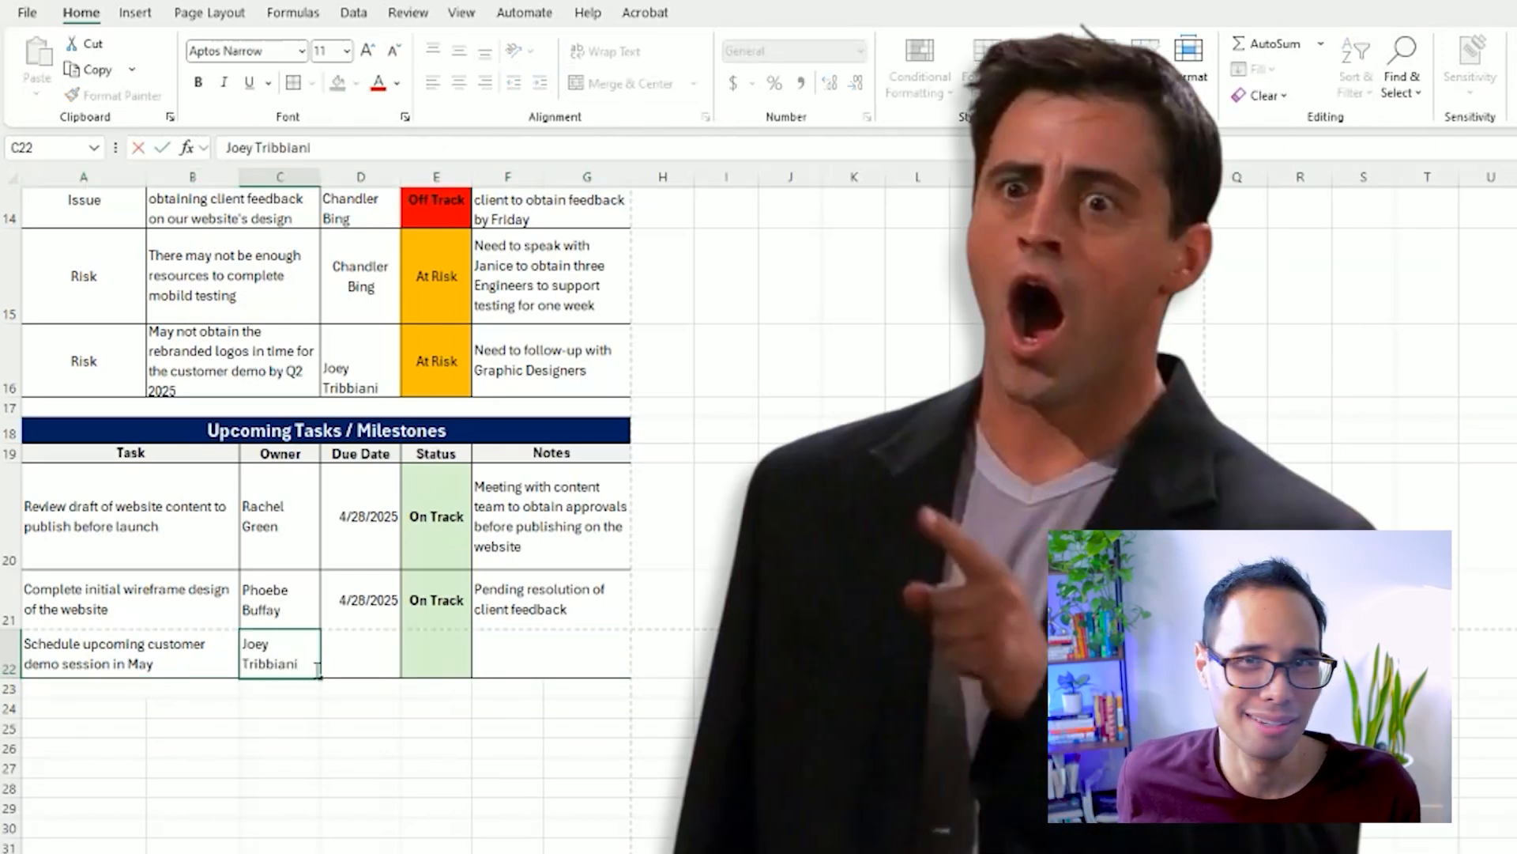
pyautogui.press('Tab')
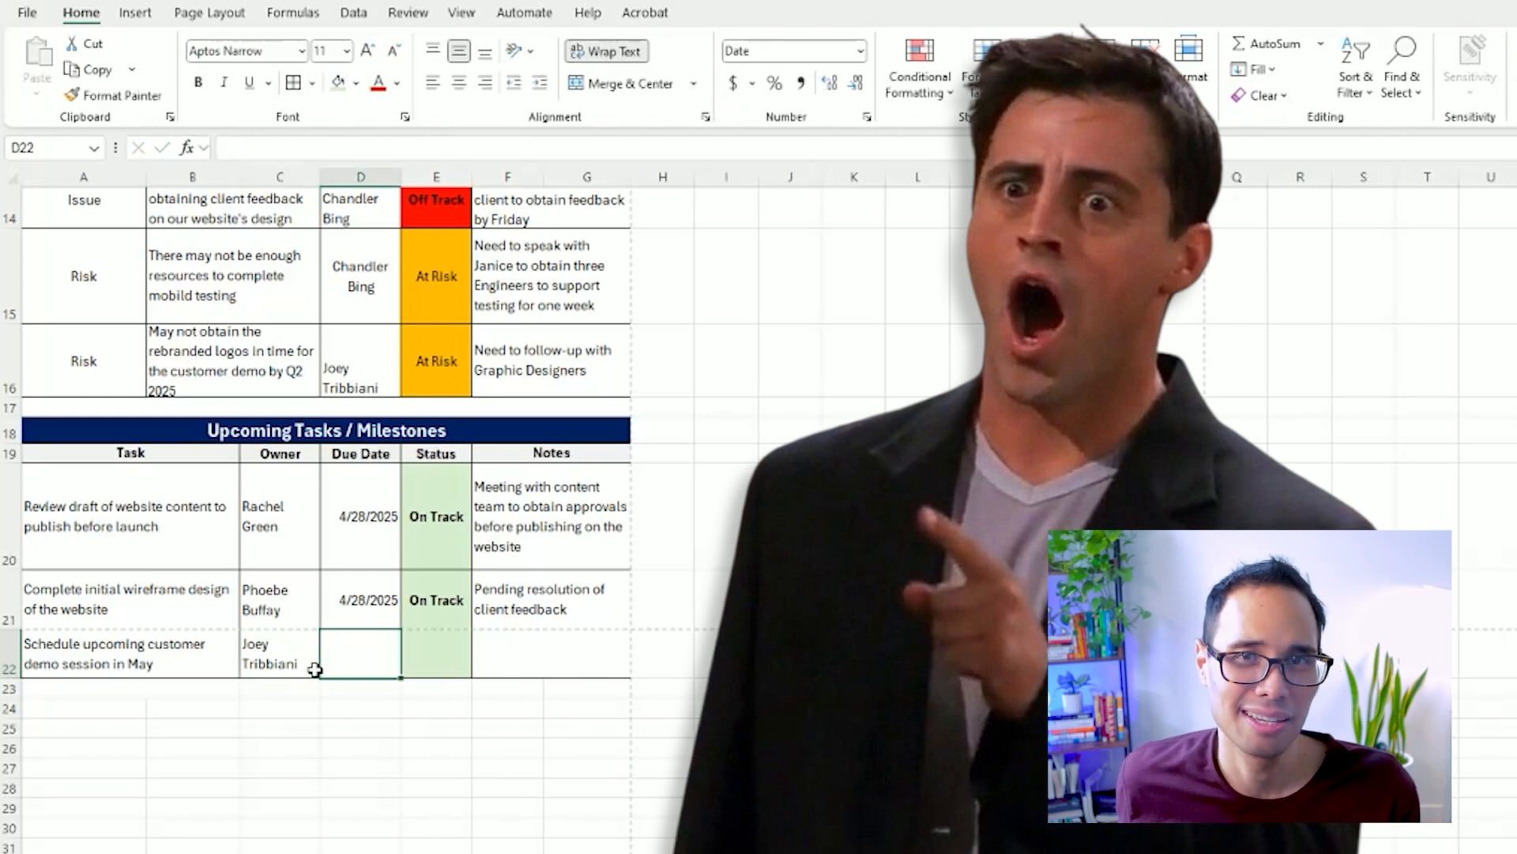
# Copy the due date 4/28/2025 from D21 into D22.
pyautogui.press('Up')
pyautogui.hotkey('ctrl', 'c')
pyautogui.press('Down')
pyautogui.hotkey('ctrl', 'v')
pyautogui.press('Tab')
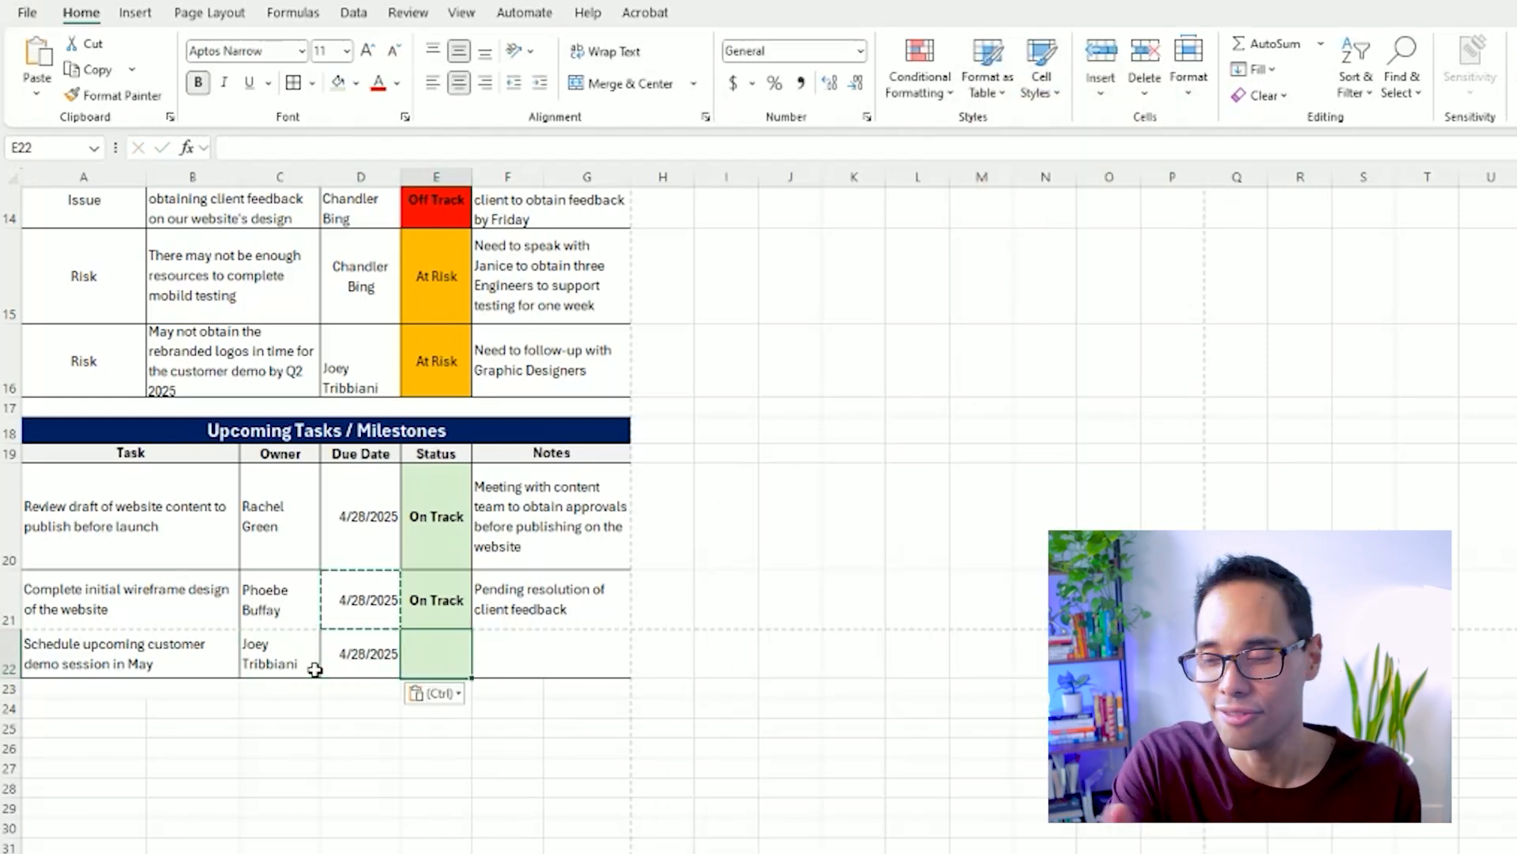
# Copy the "At Risk" status from E16 into E22.
pyautogui.click(440, 356)
pyautogui.hotkey('ctrl', 'c')
pyautogui.click(439, 656)
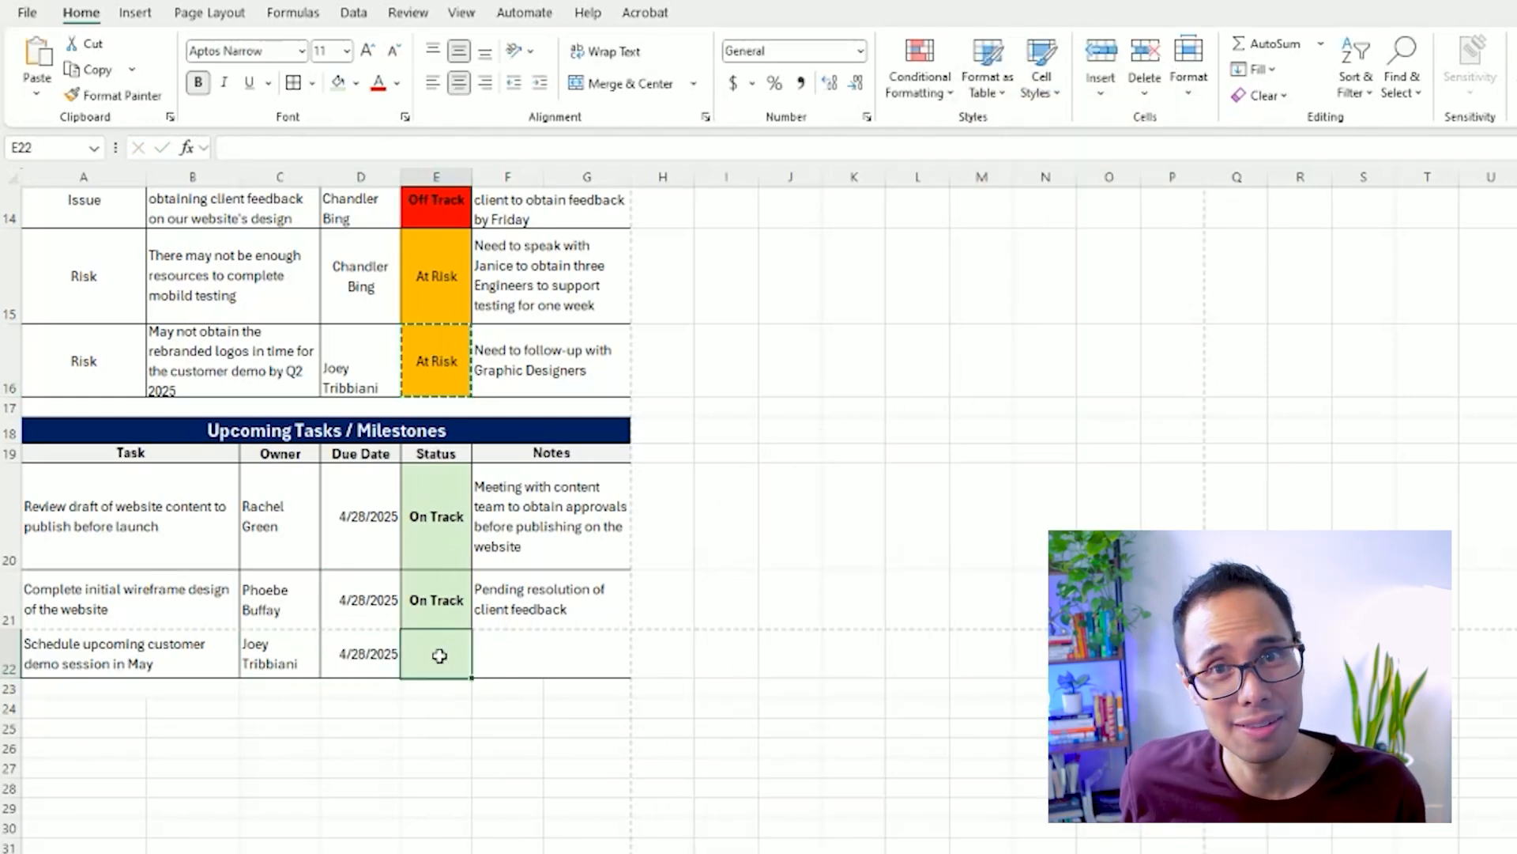
pyautogui.hotkey('ctrl', 'v')
# Enter N/A as the note for the customer demo task in F22.
pyautogui.click(552, 656)
pyautogui.write('N')
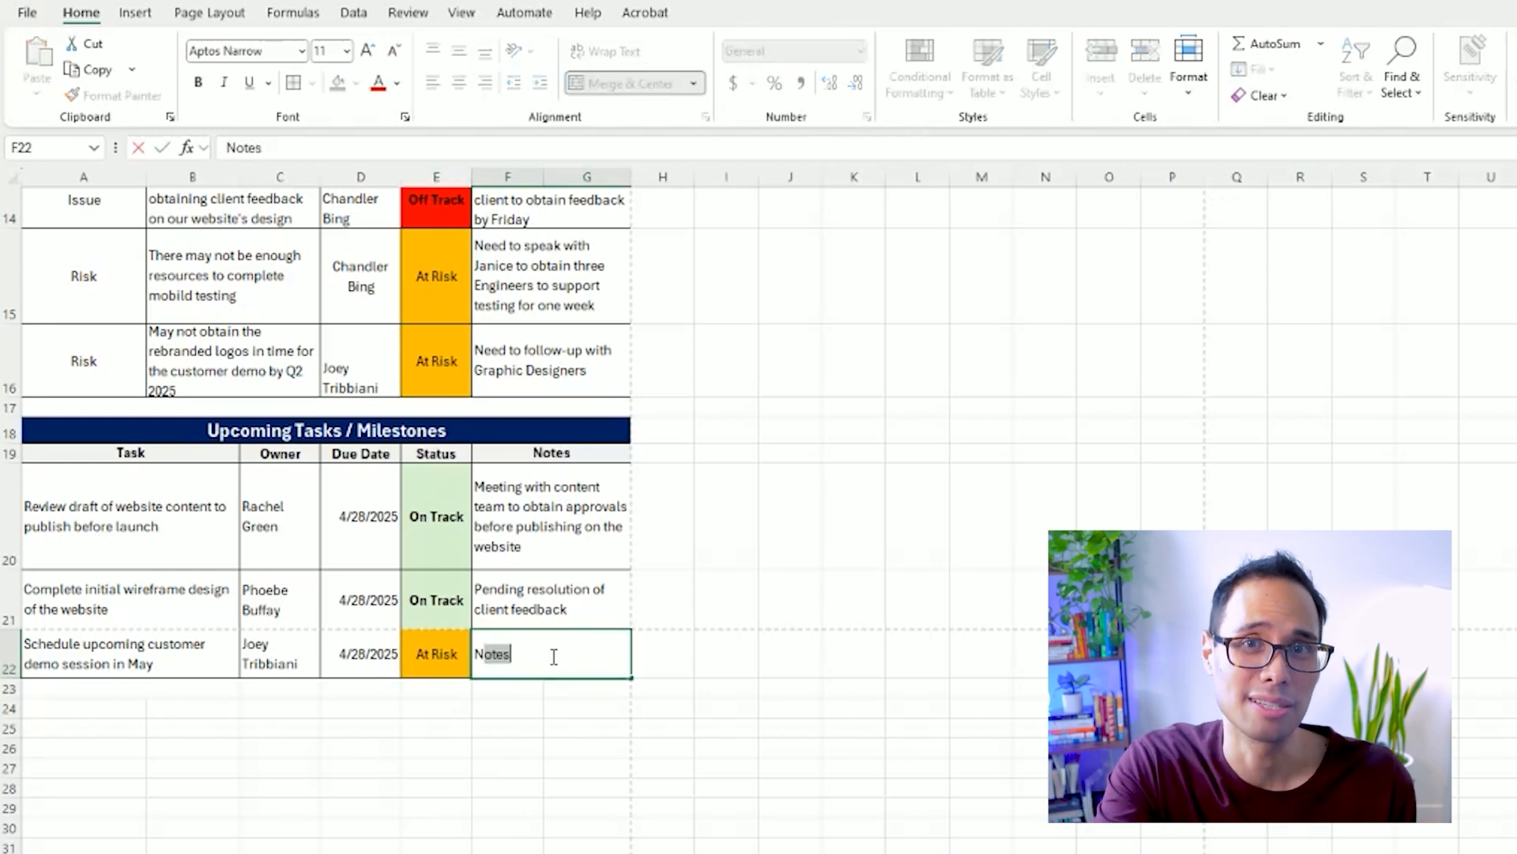
pyautogui.press('Return')
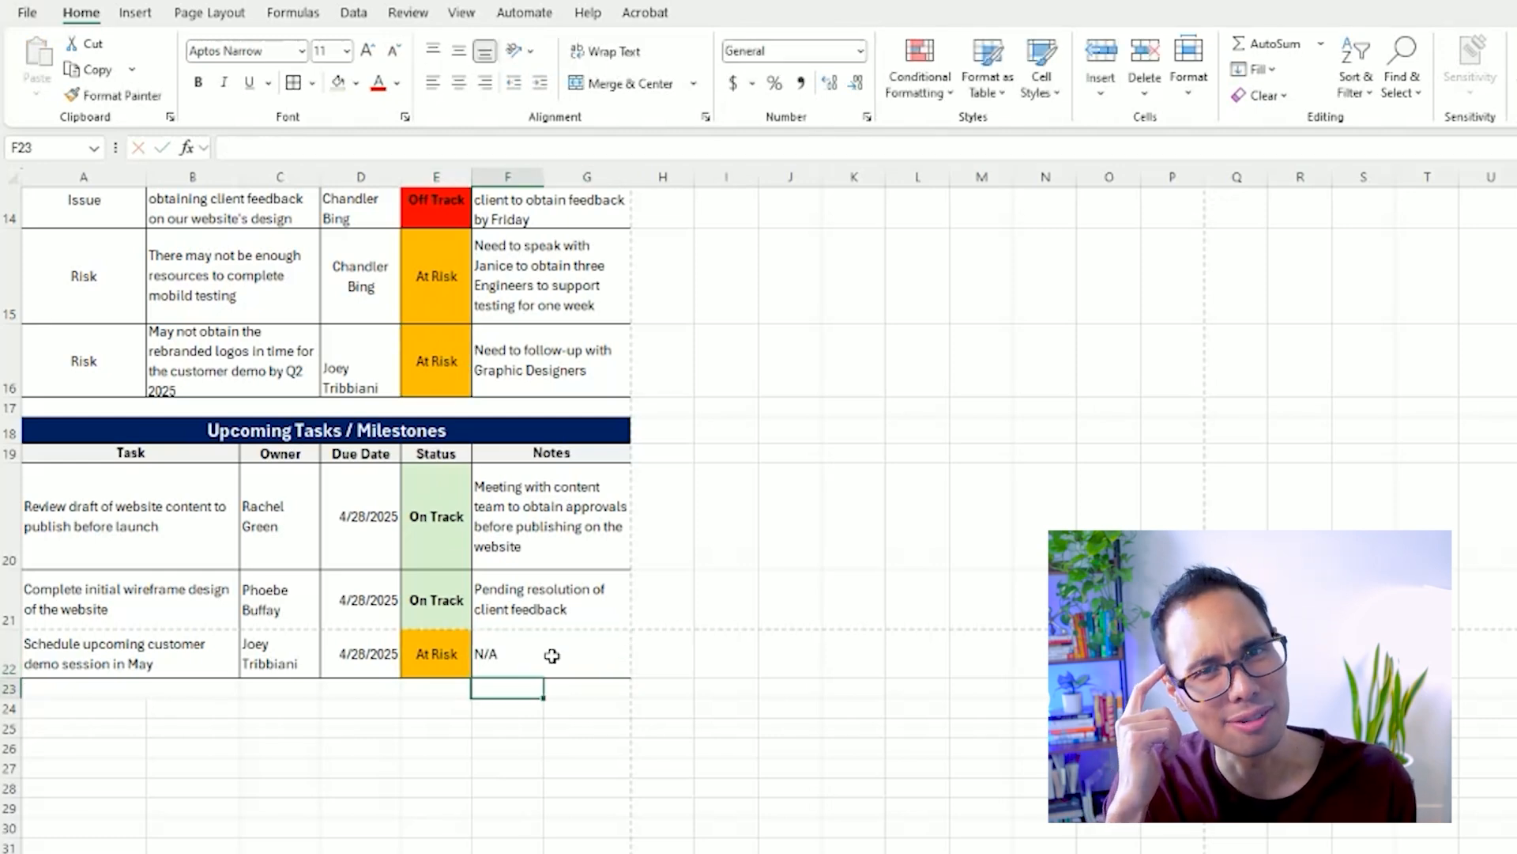
pyautogui.moveTo(551, 656); pyautogui.dragTo(106, 448)
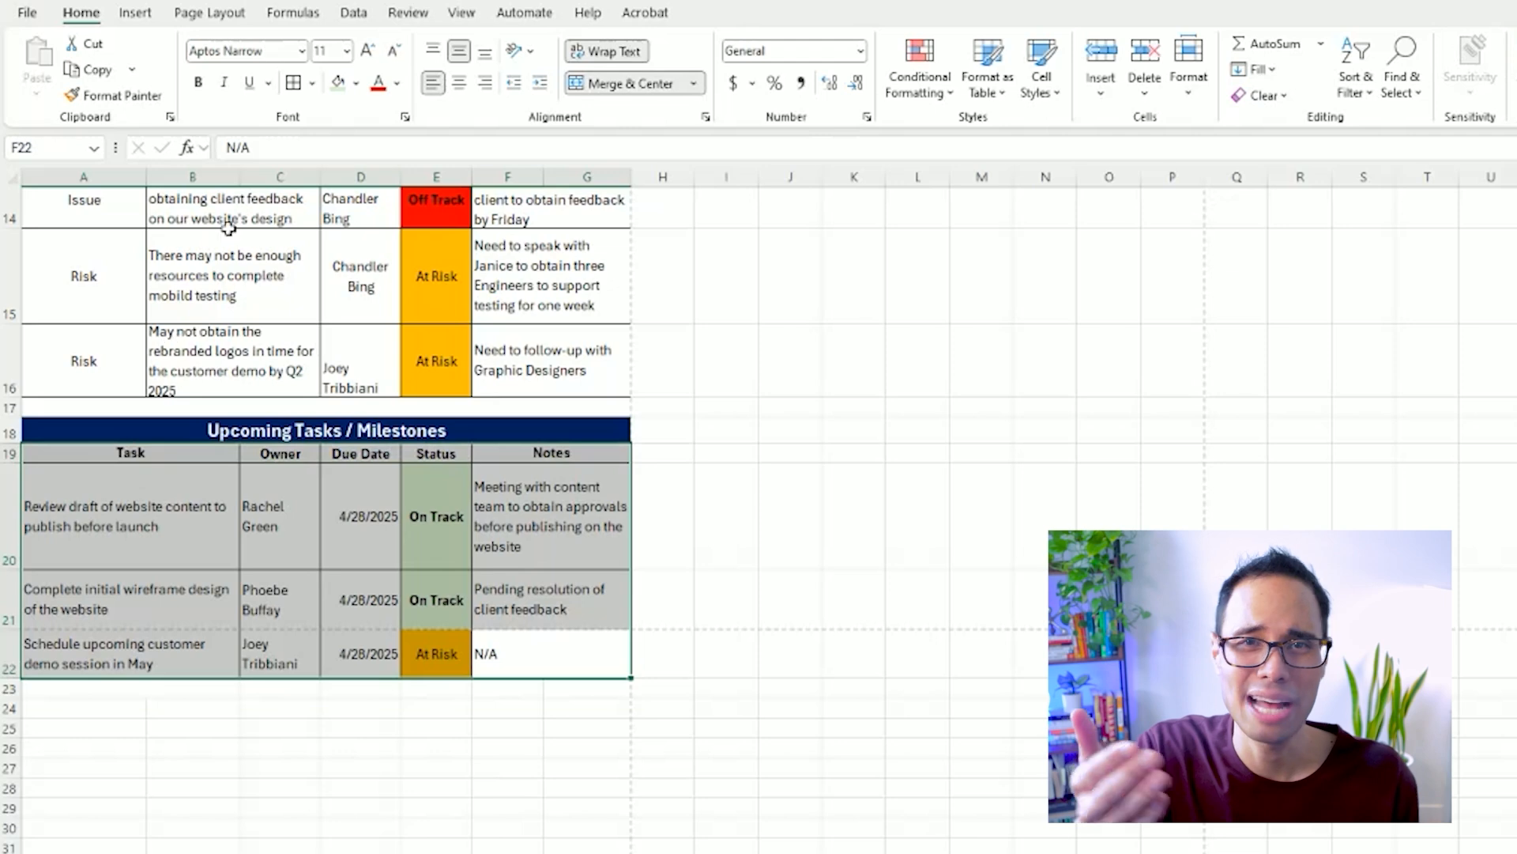
pyautogui.click(756, 681)
# Center the Owner and Due Date entries in C20 through D22 horizontally.
pyautogui.moveTo(340, 485); pyautogui.dragTo(296, 662)
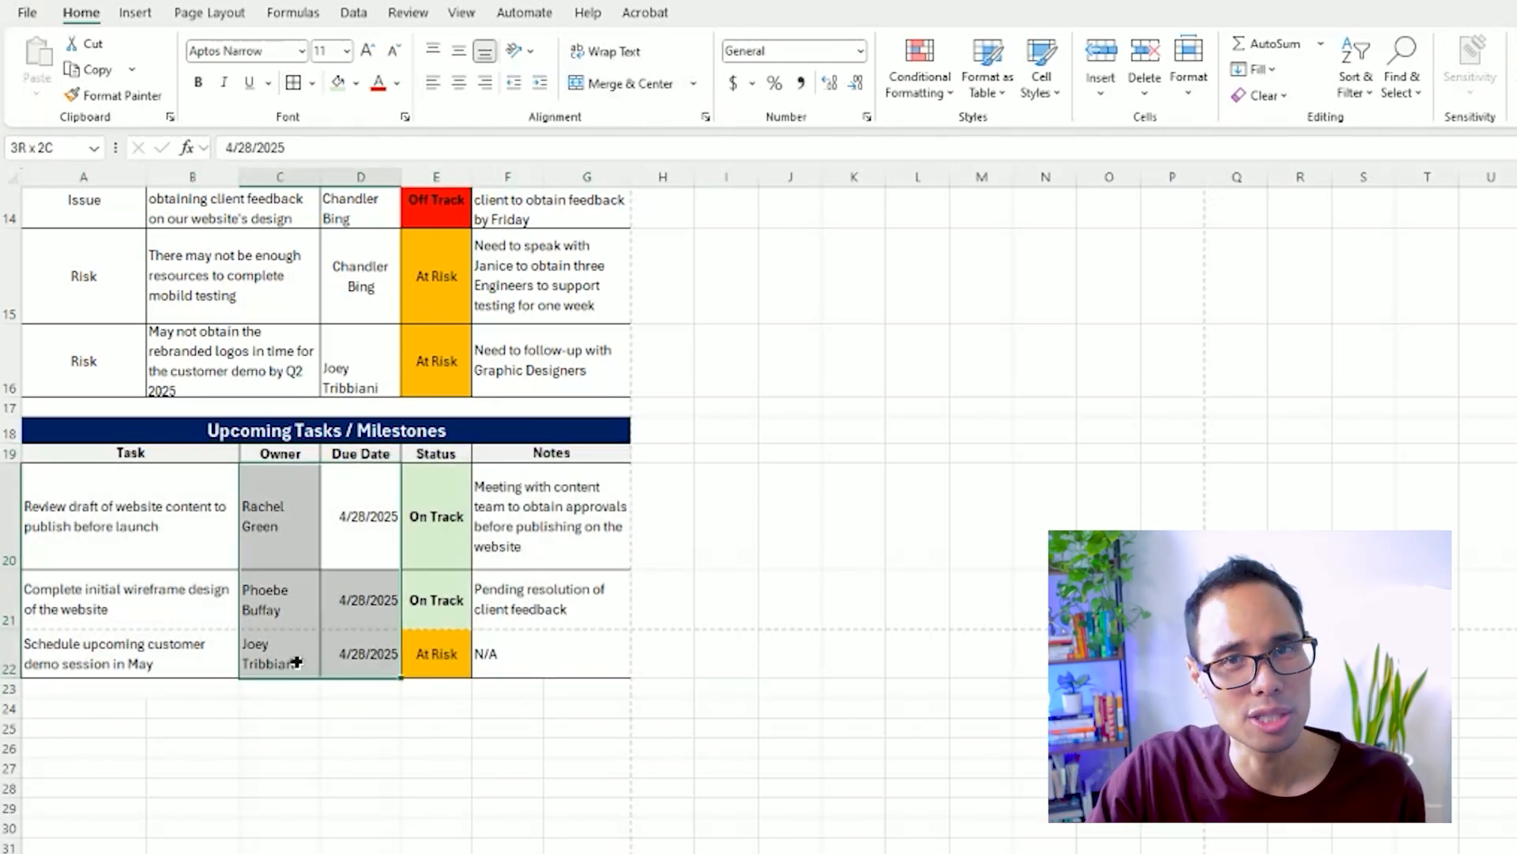
pyautogui.click(458, 83)
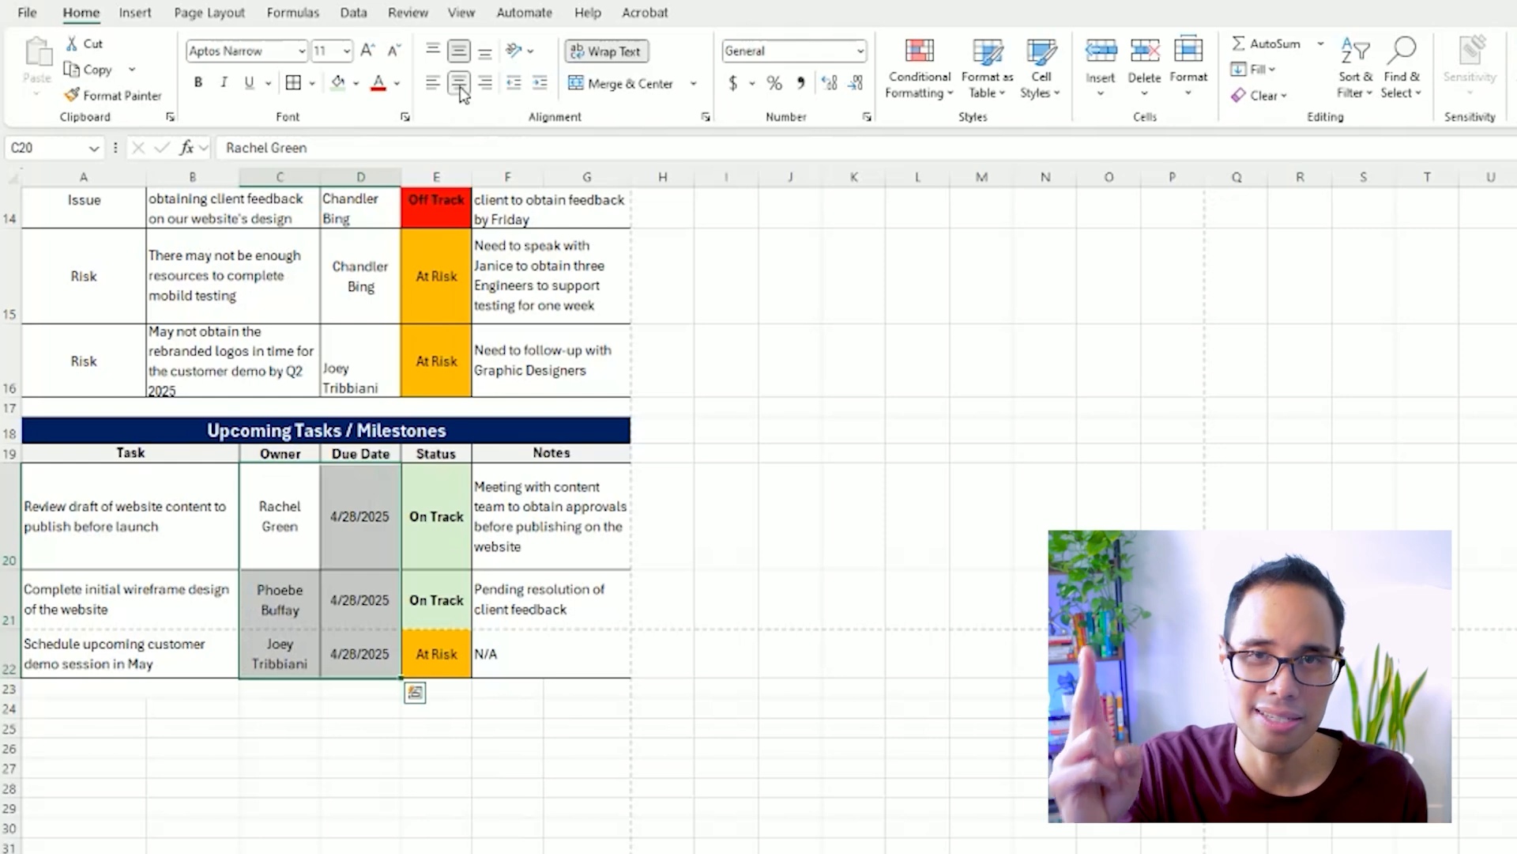
pyautogui.click(490, 707)
pyautogui.click(726, 600)
# Center the Issues & Risks owner cells D14 through D16 horizontally and vertically.
pyautogui.scroll(6, 562, 643)
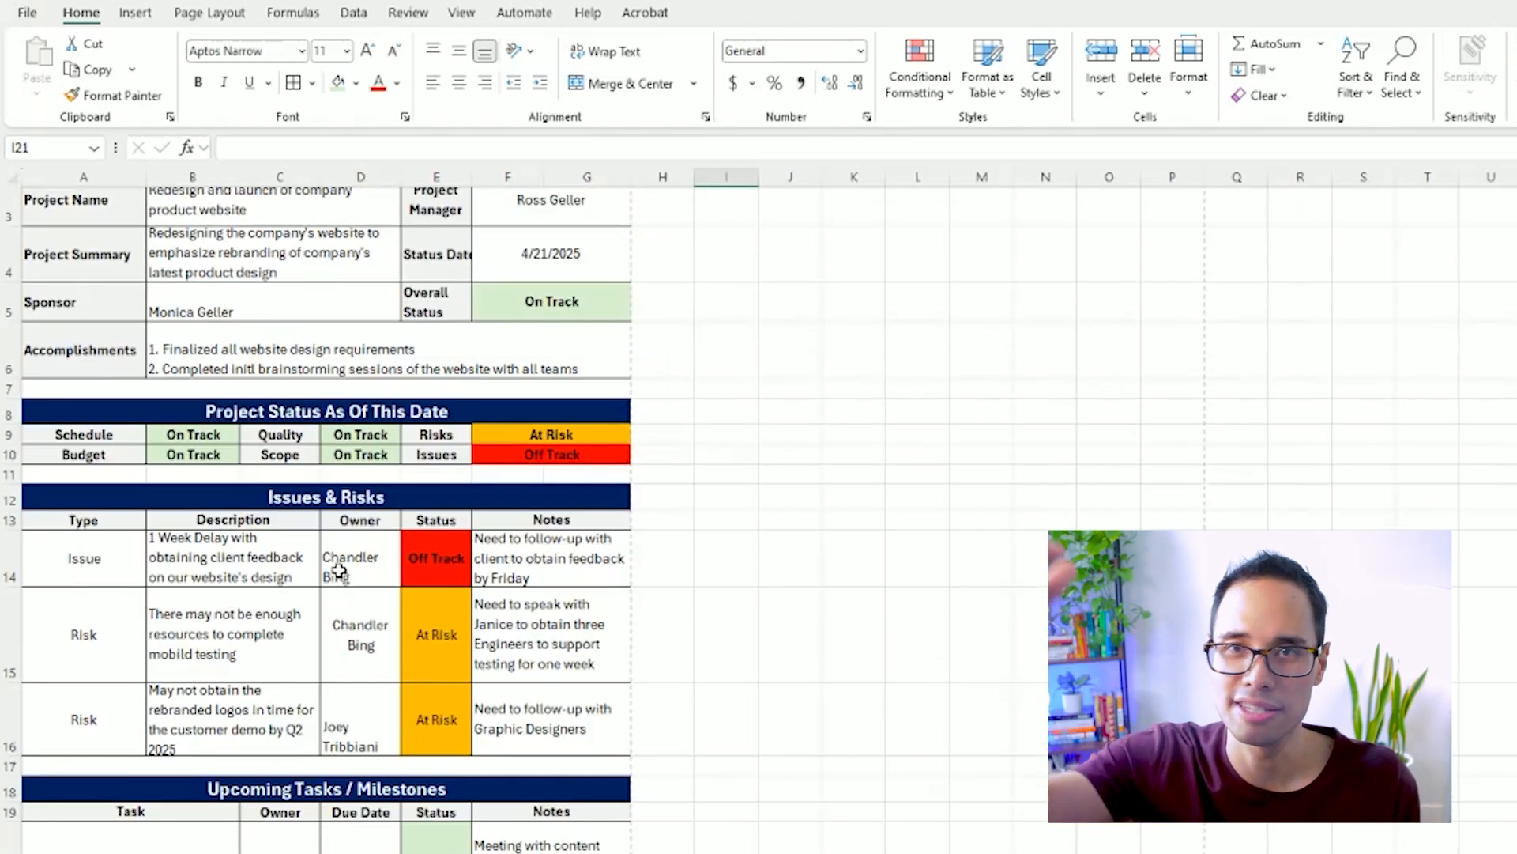
pyautogui.moveTo(338, 569); pyautogui.dragTo(357, 735)
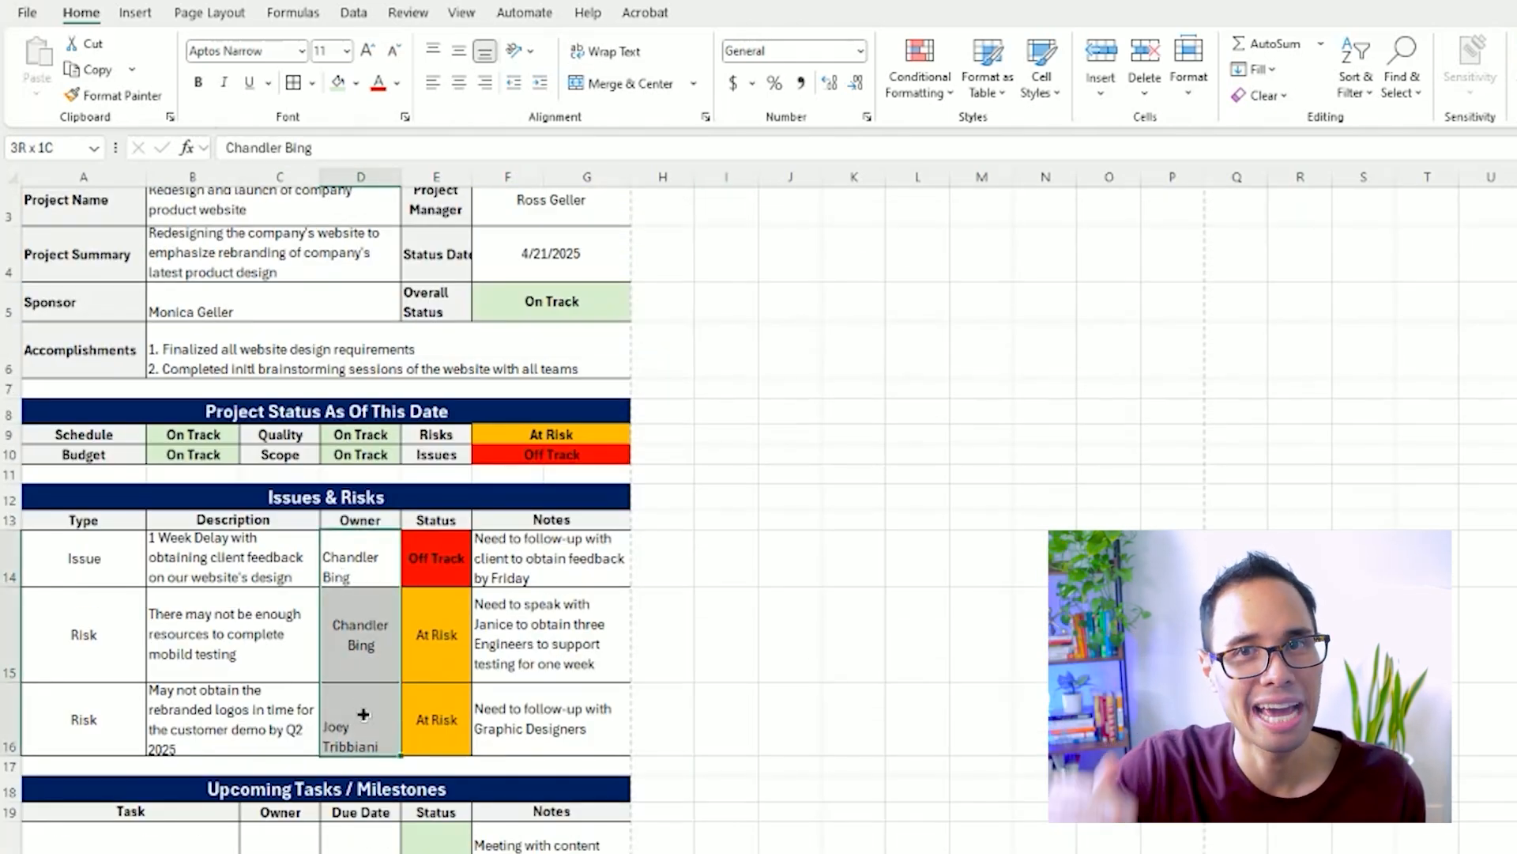
pyautogui.click(459, 83)
pyautogui.click(460, 53)
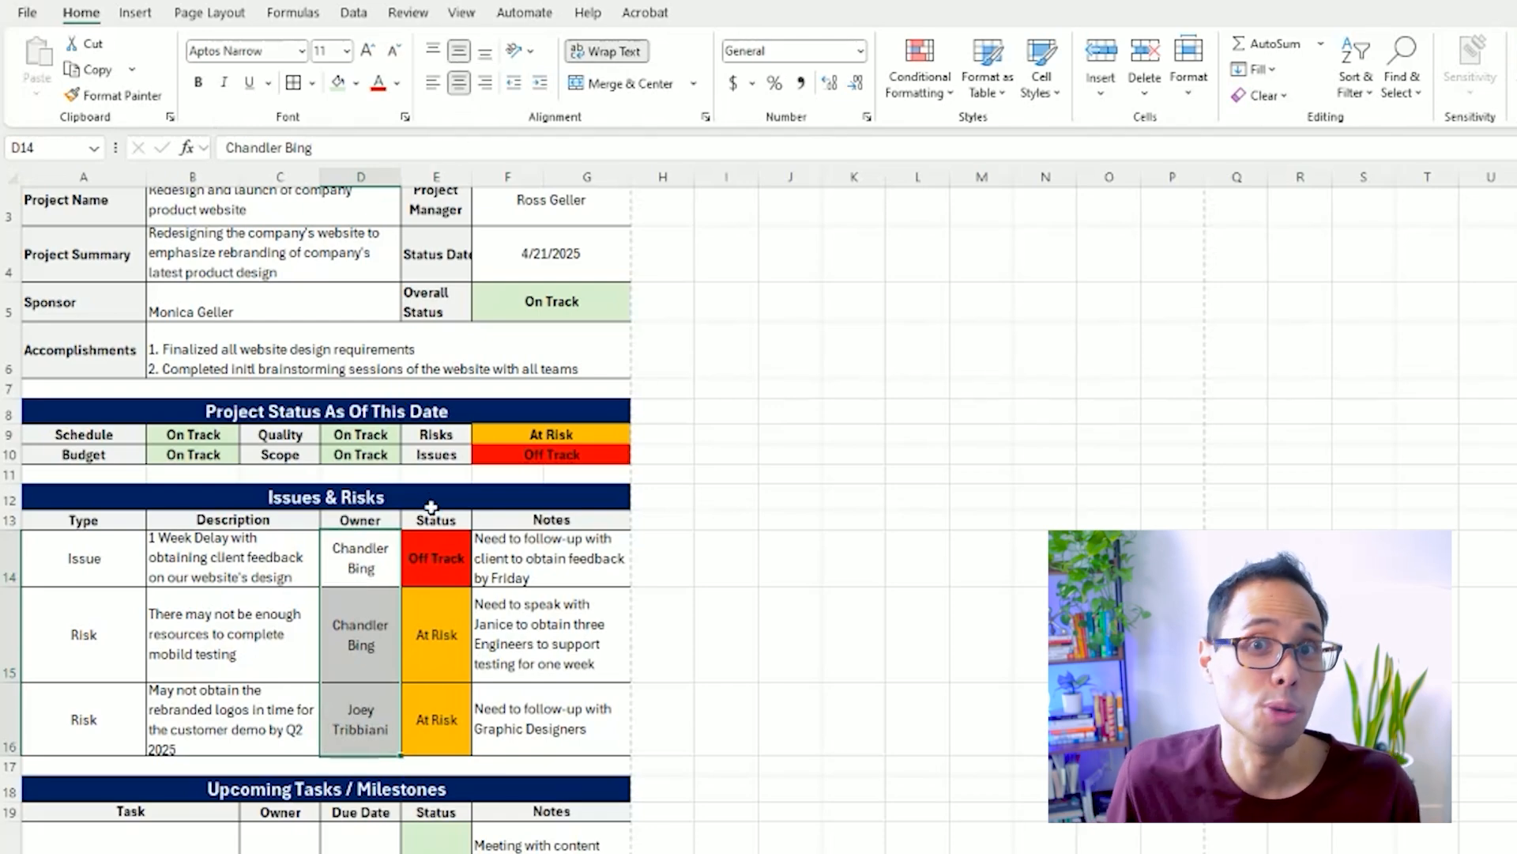
# Add a legend row in A24 through D24 with the labels Legend, On Track, At Risk and Off Track.
pyautogui.scroll(1, 431, 504)
pyautogui.scroll(-3, 435, 510)
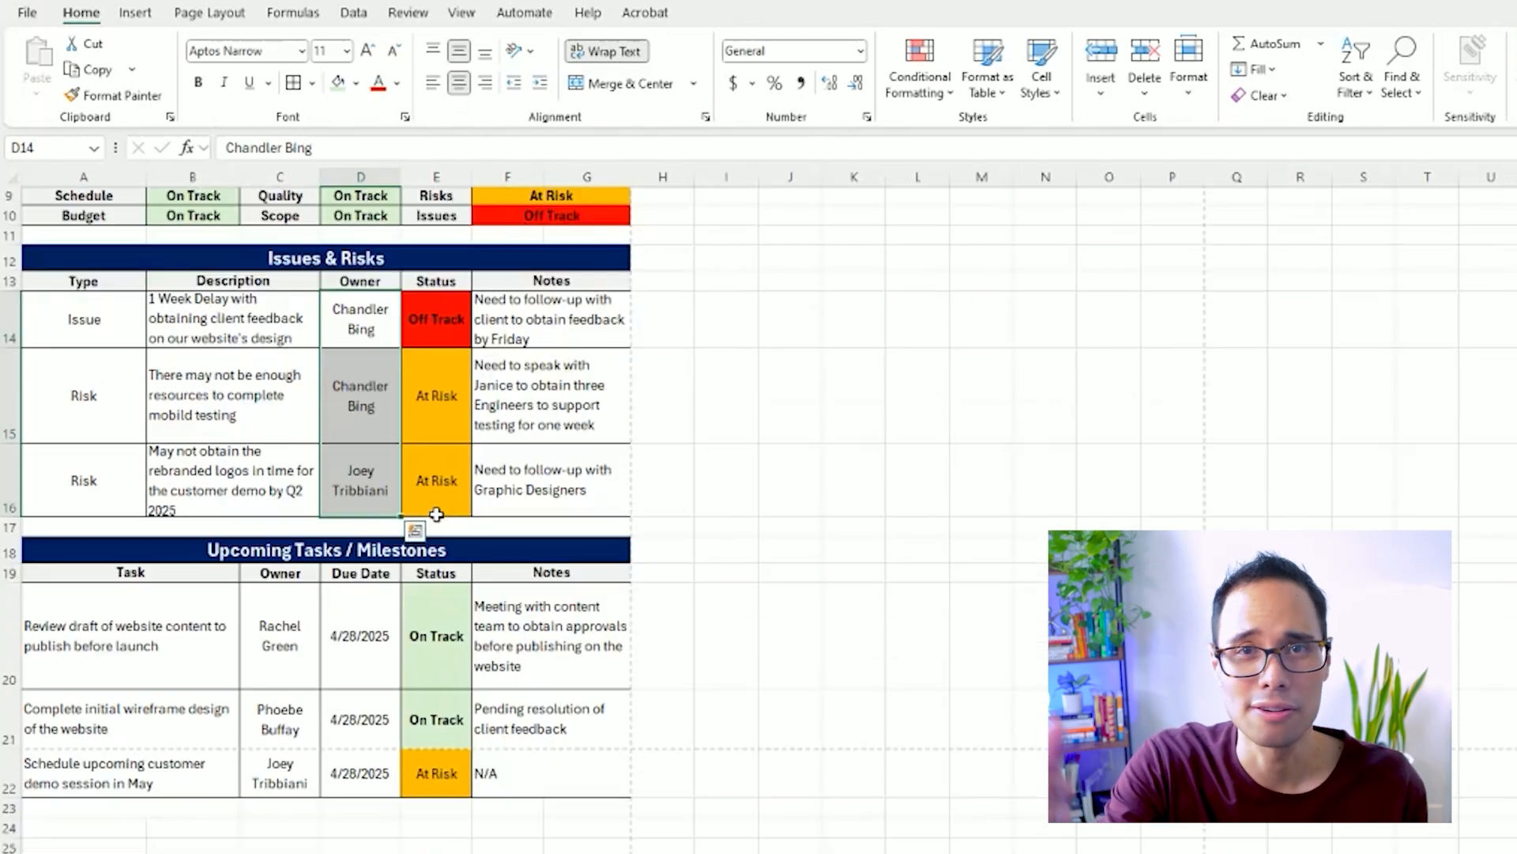
pyautogui.scroll(-1, 436, 517)
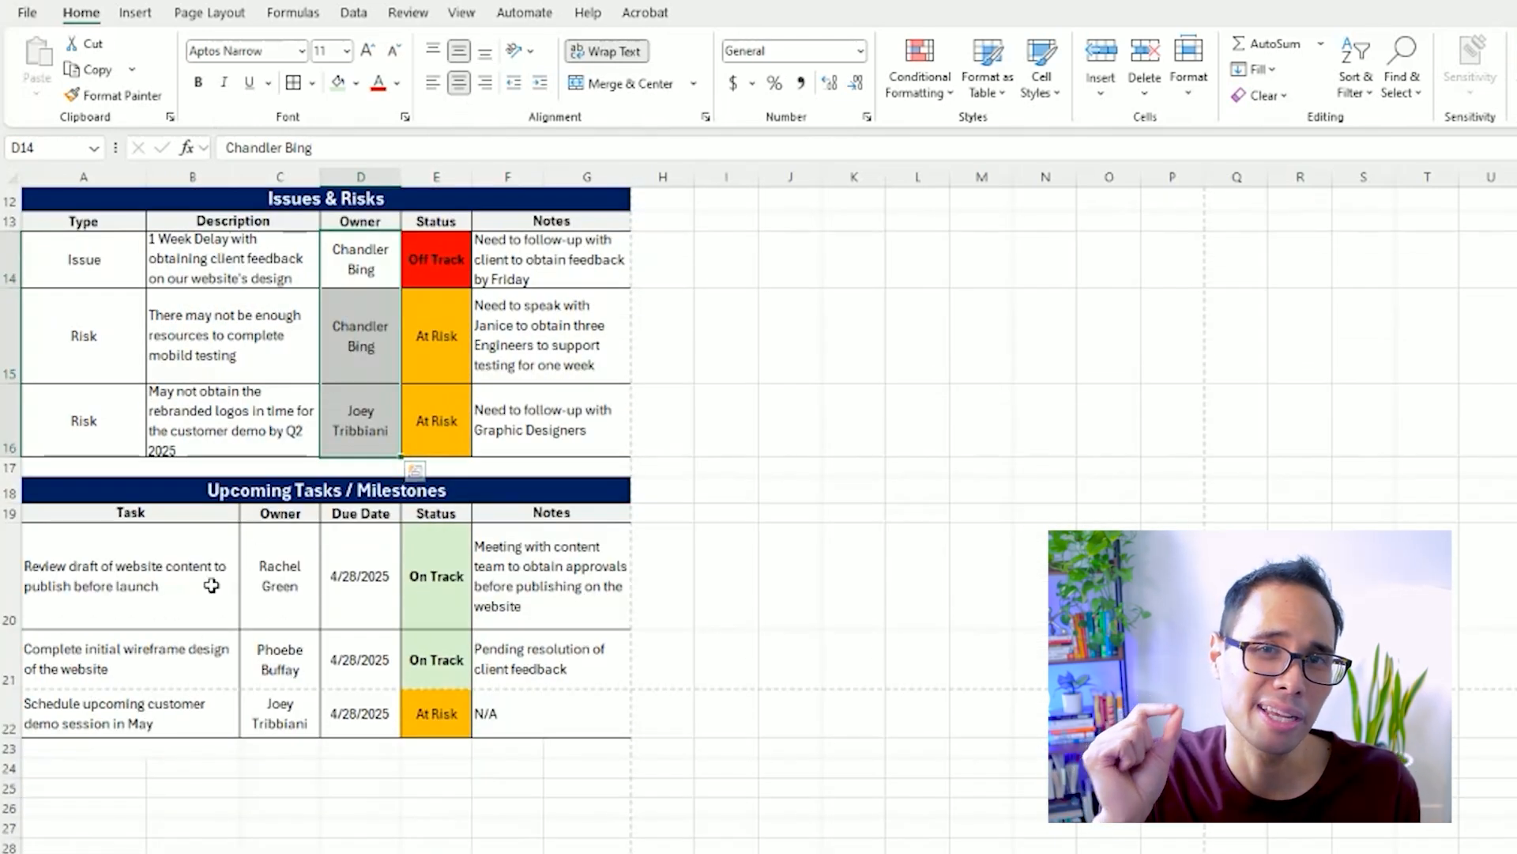
pyautogui.click(68, 764)
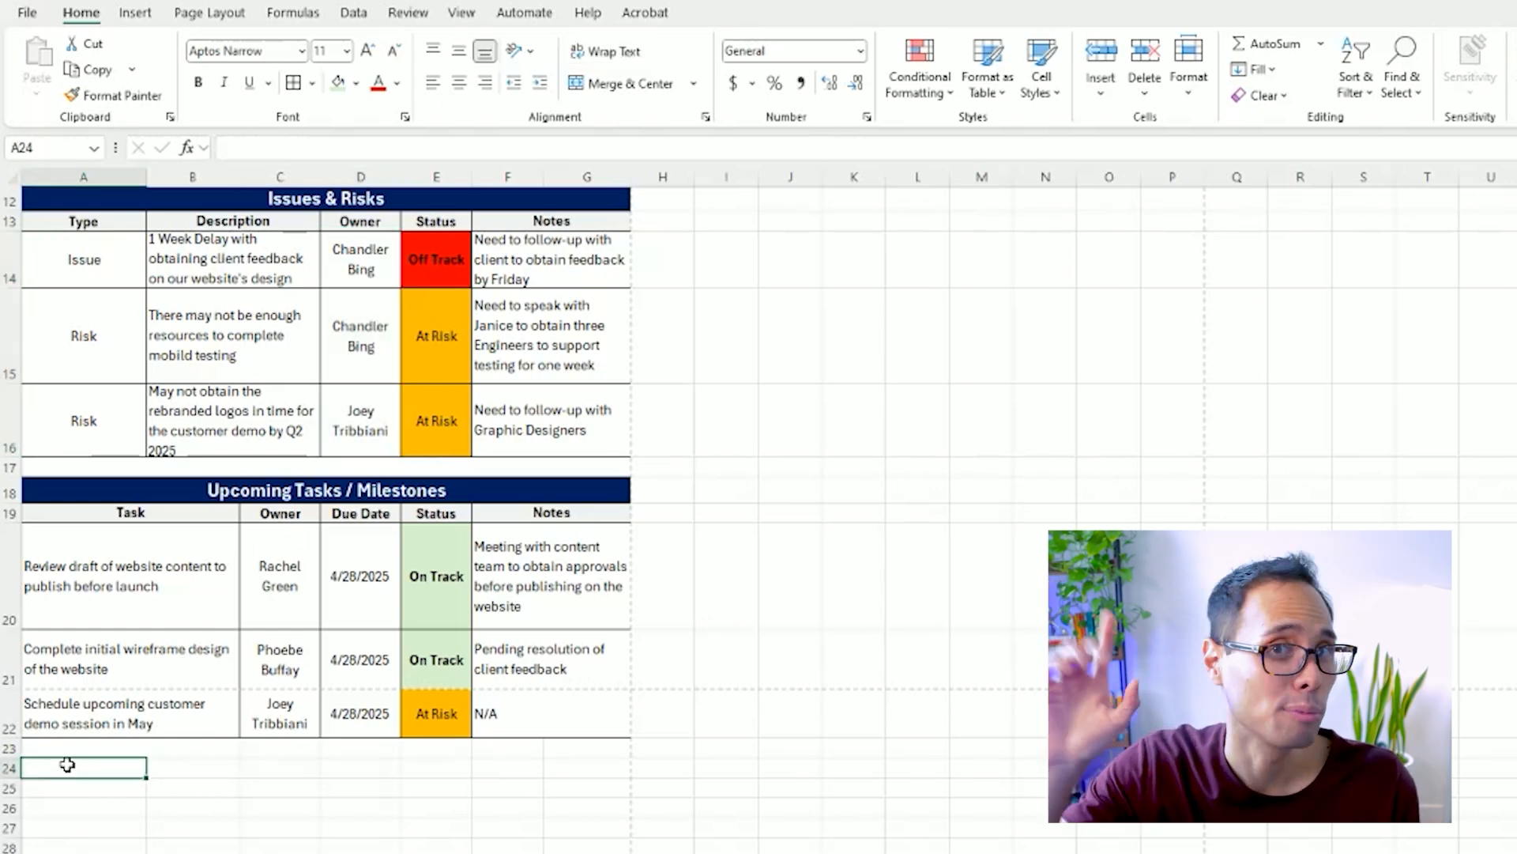
pyautogui.scroll(-1, 67, 764)
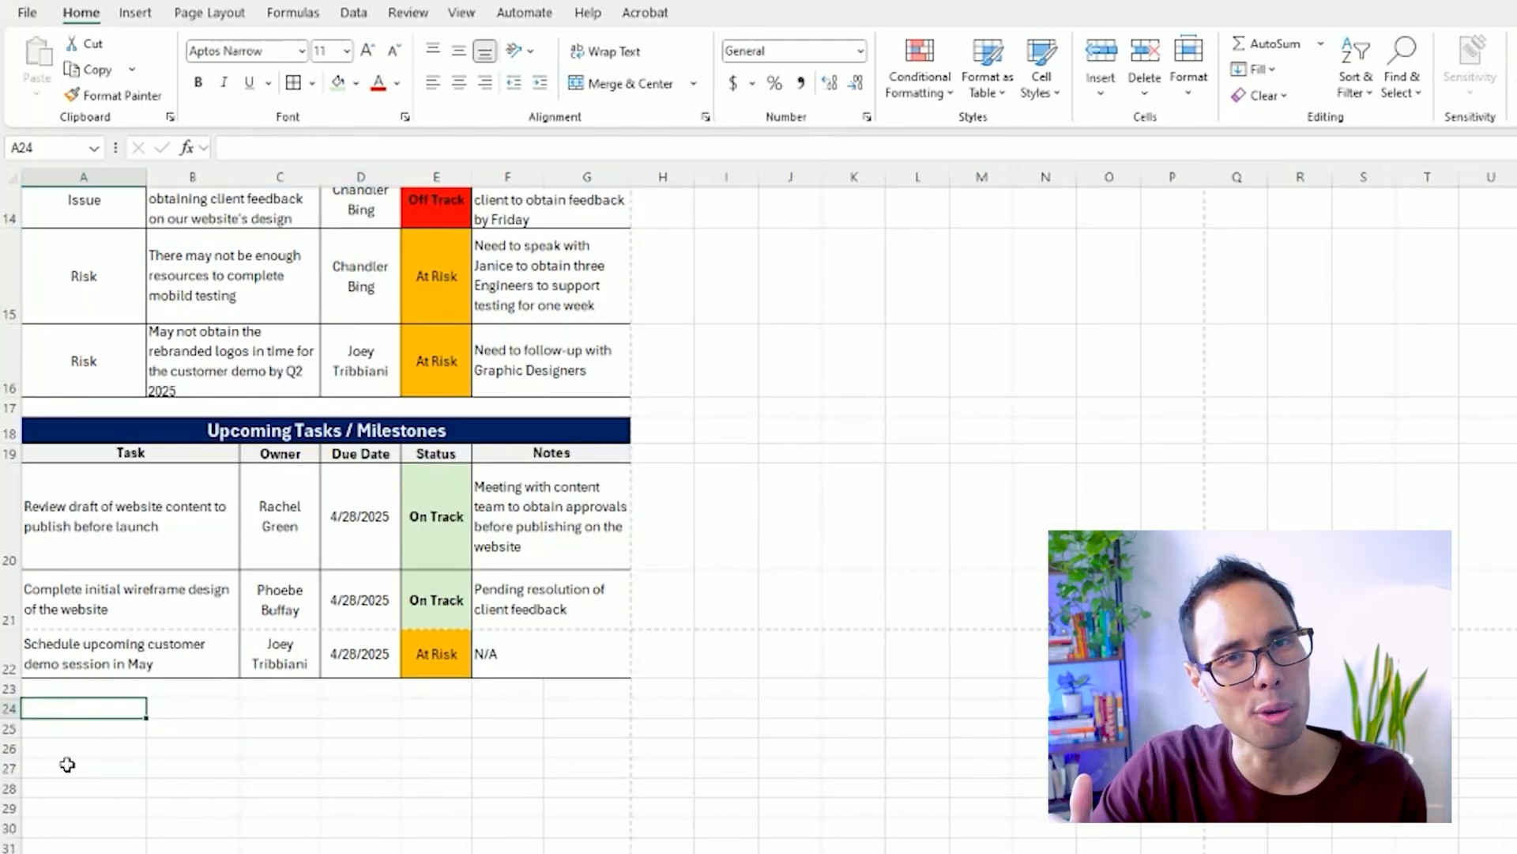
pyautogui.write('Legend')
pyautogui.press('Tab')
pyautogui.write('On Track')
pyautogui.press('Tab')
pyautogui.write('At Risk')
pyautogui.press('Tab')
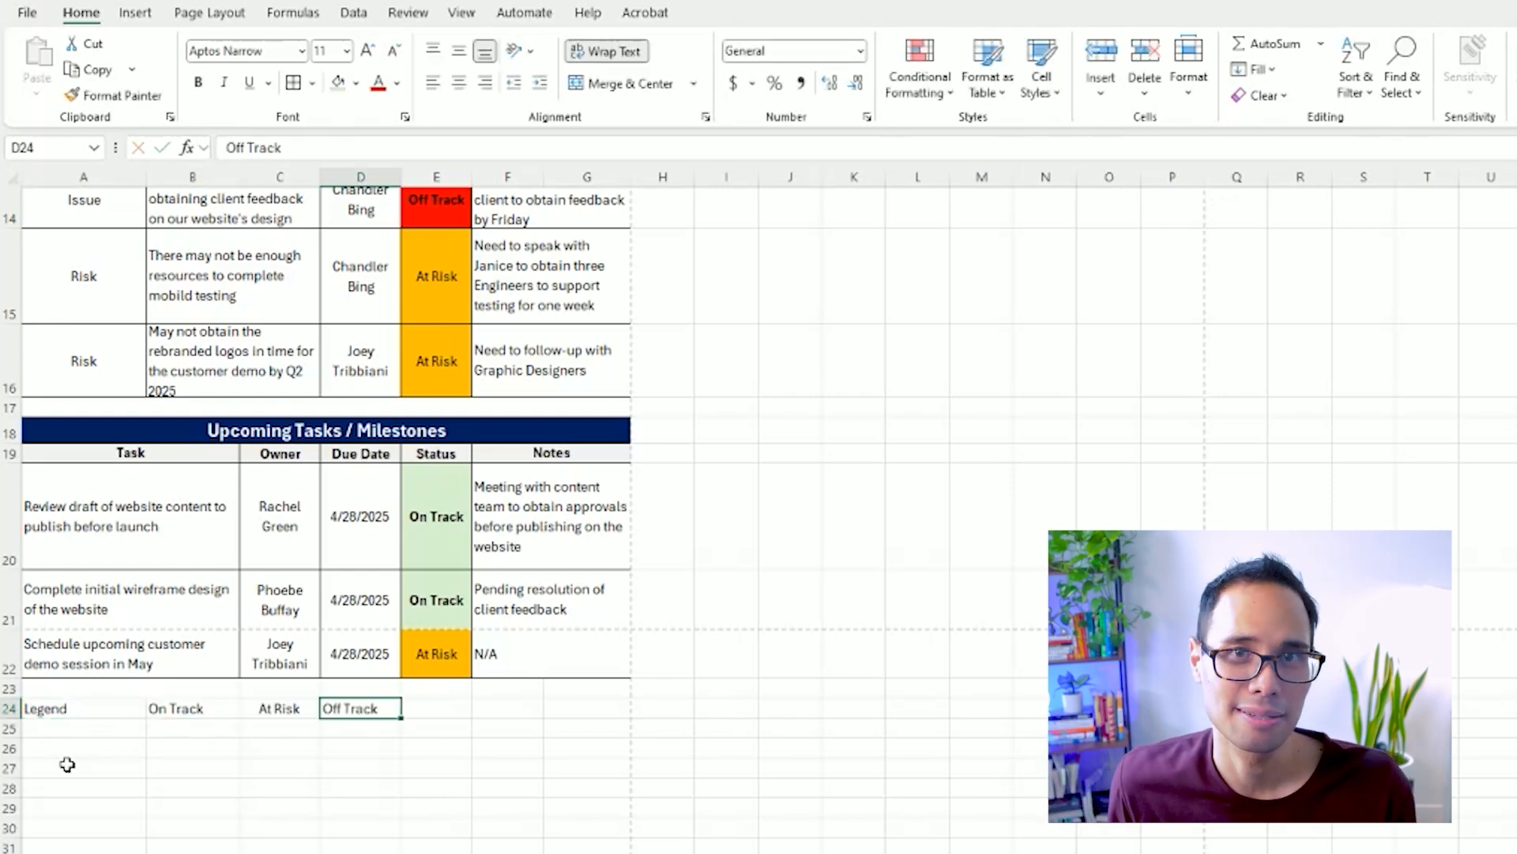
pyautogui.press('Return')
# Fill the Off Track legend cell D24 with the standard red color.
pyautogui.press('Up')
pyautogui.press('Right')
pyautogui.press('Right')
pyautogui.press('Right')
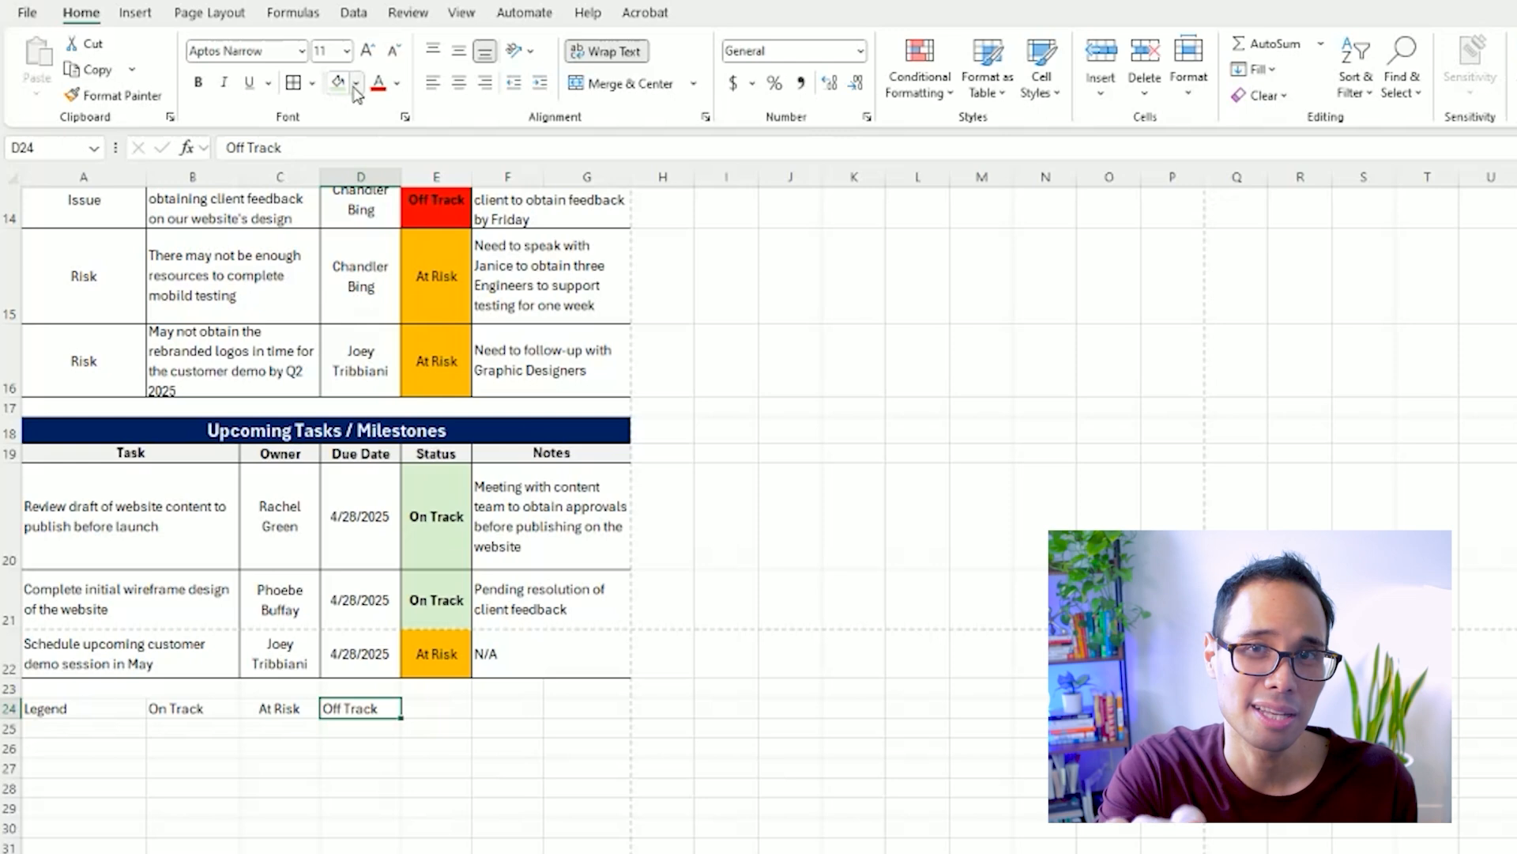
pyautogui.click(356, 87)
pyautogui.click(399, 384)
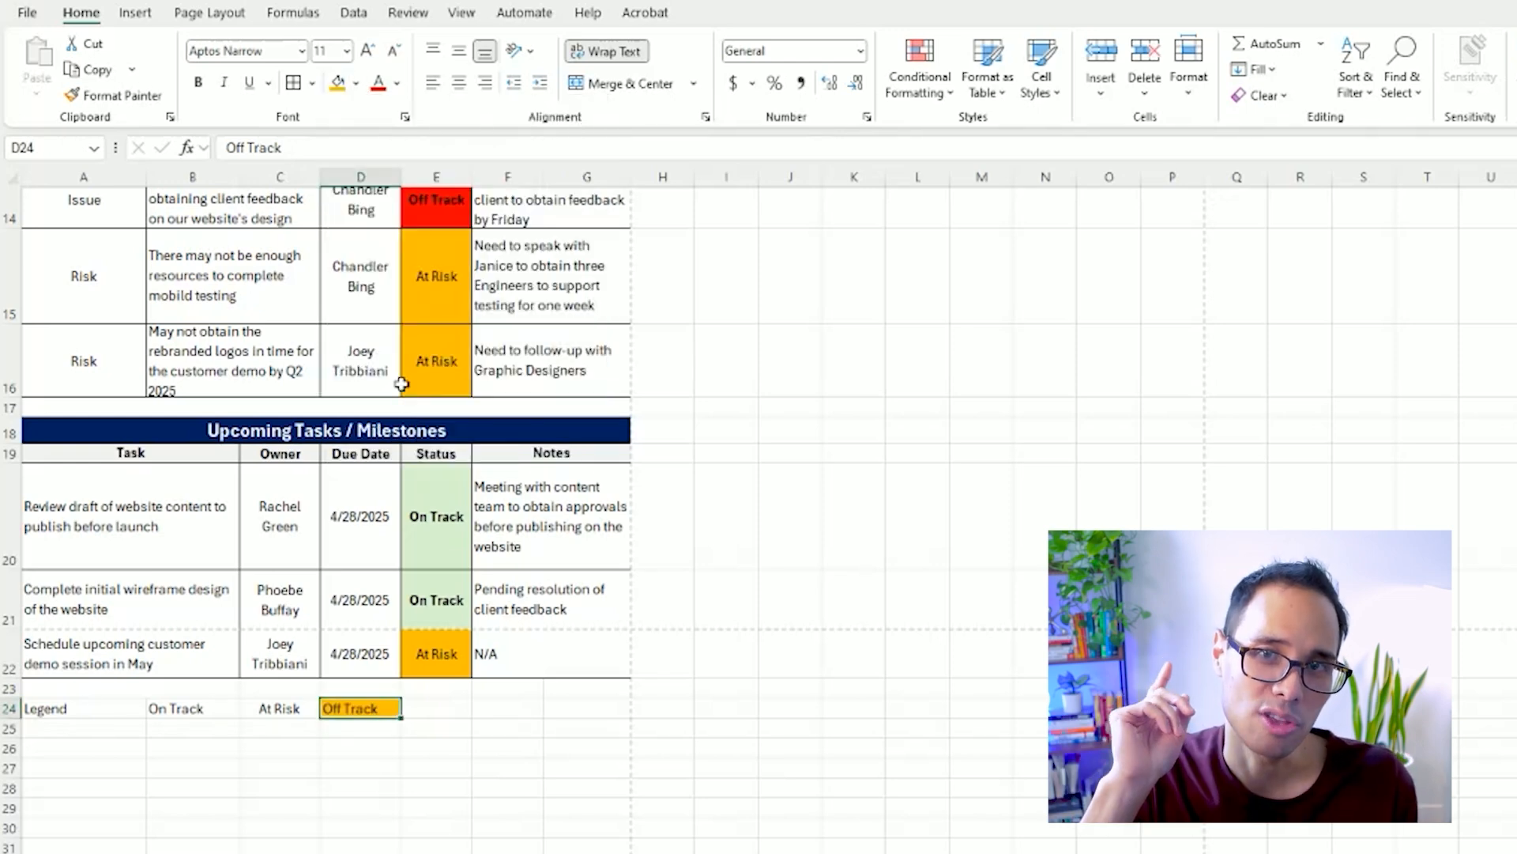
pyautogui.click(356, 83)
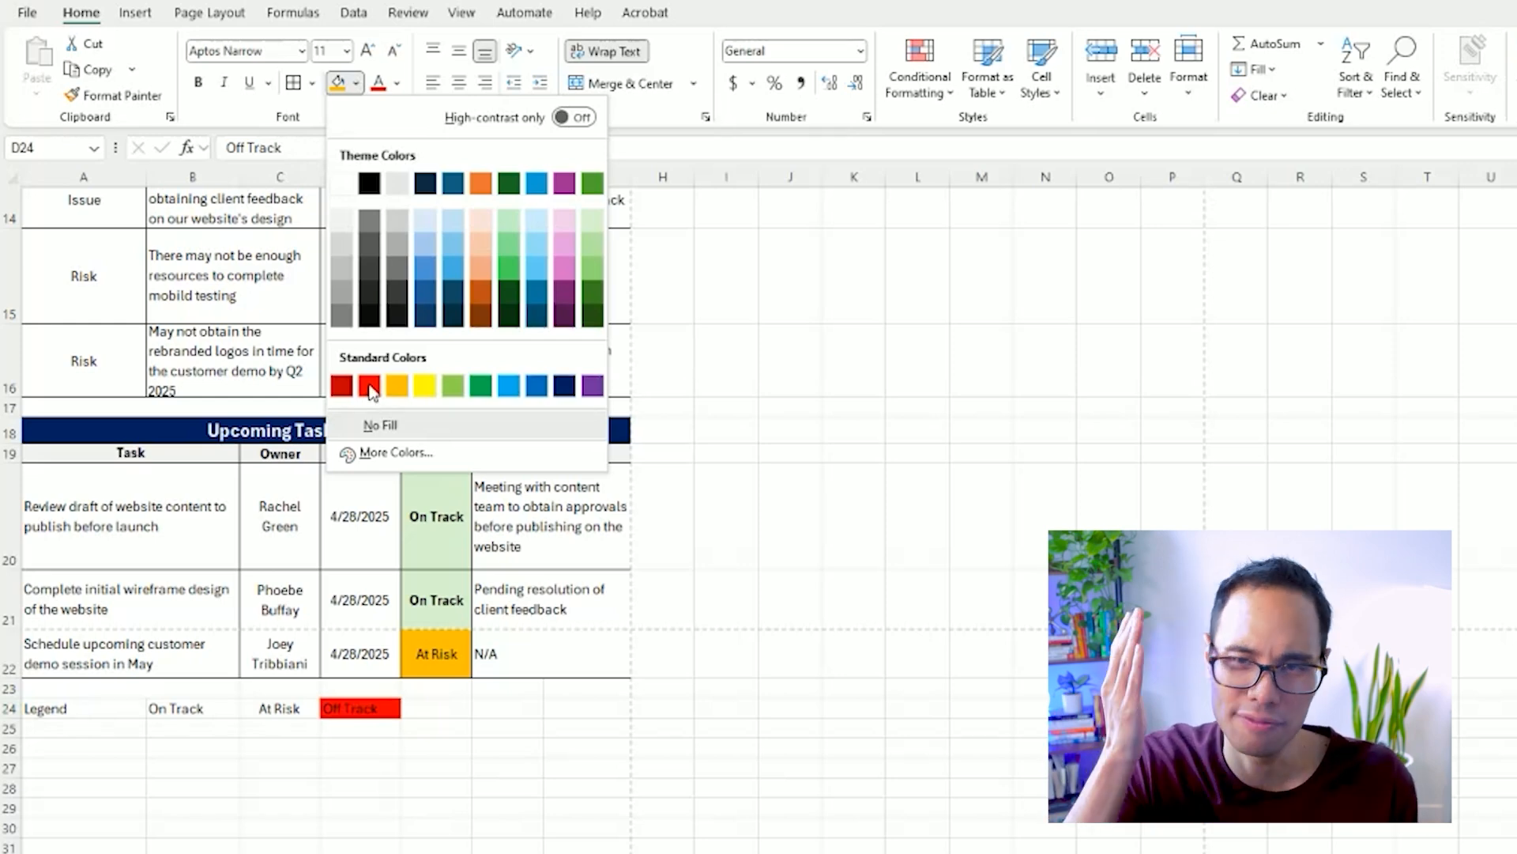
pyautogui.click(369, 388)
# Fill the At Risk legend cell C24 with standard orange and the On Track cell B24 with light green.
pyautogui.click(280, 708)
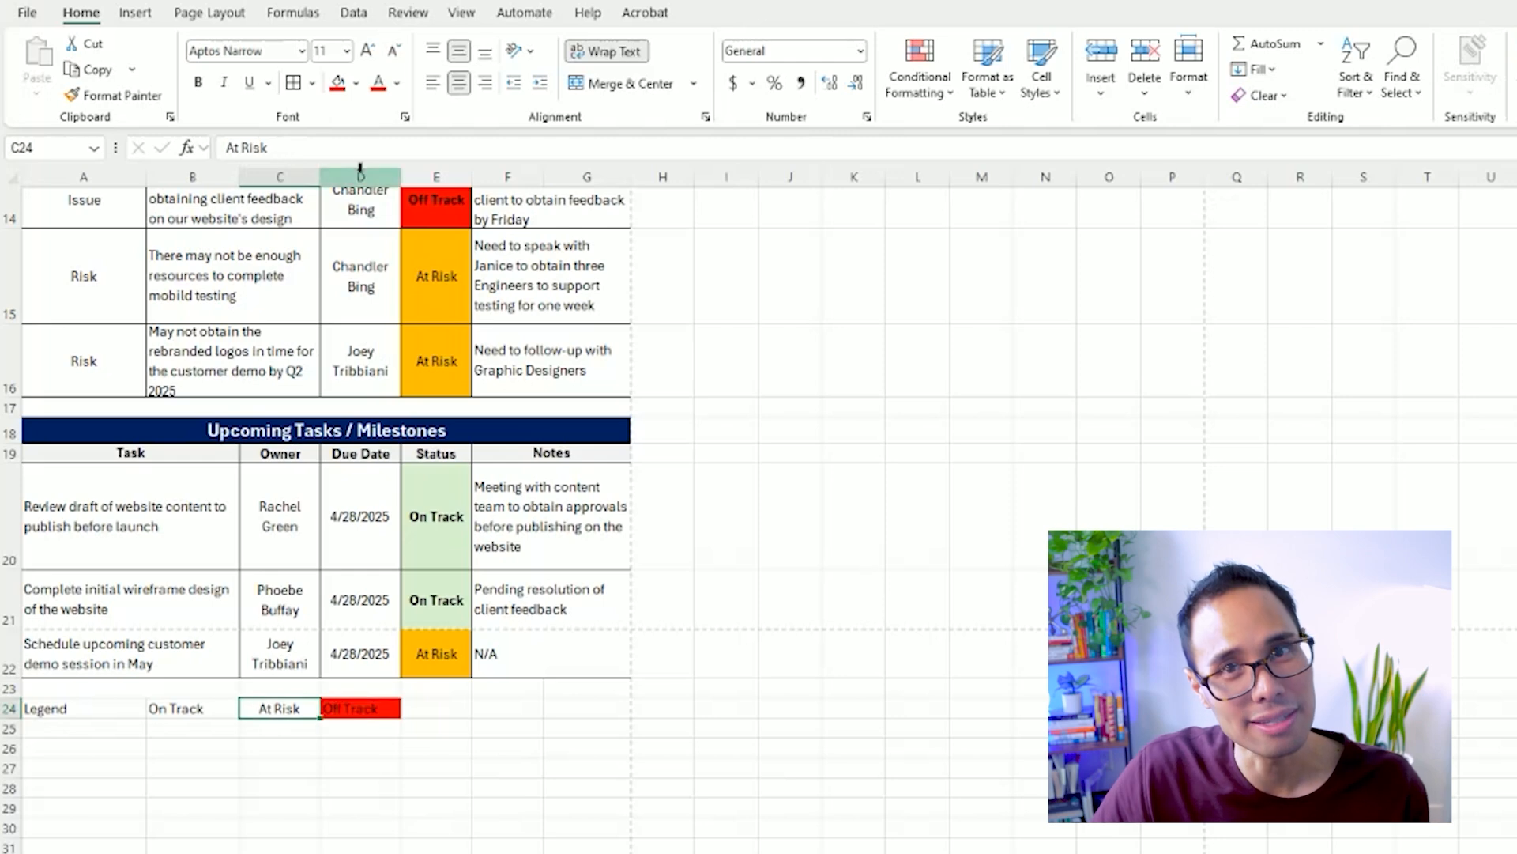
pyautogui.click(360, 83)
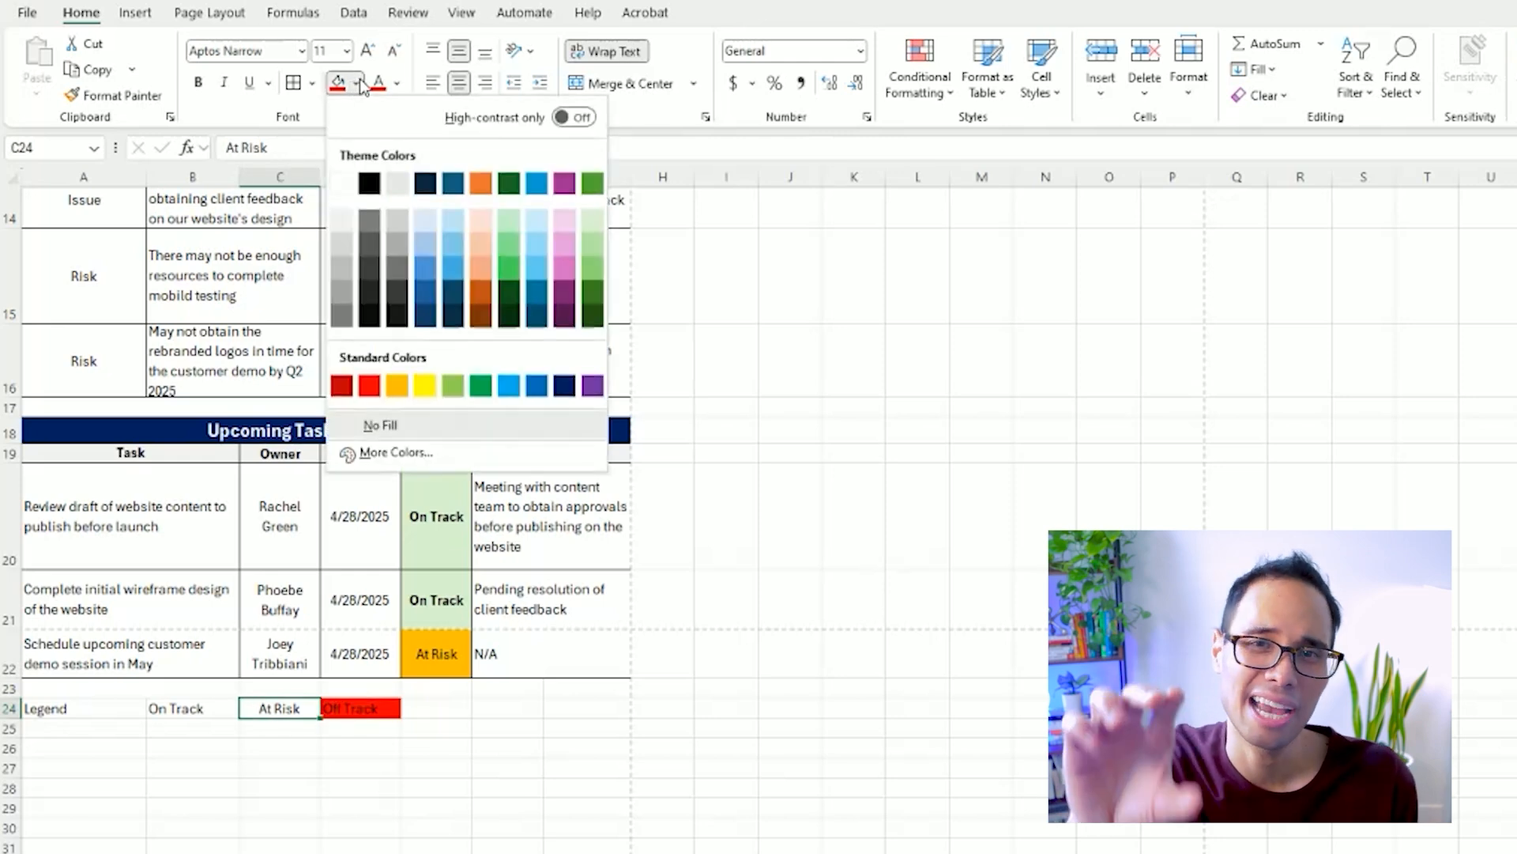
pyautogui.click(397, 386)
pyautogui.click(192, 708)
pyautogui.click(361, 84)
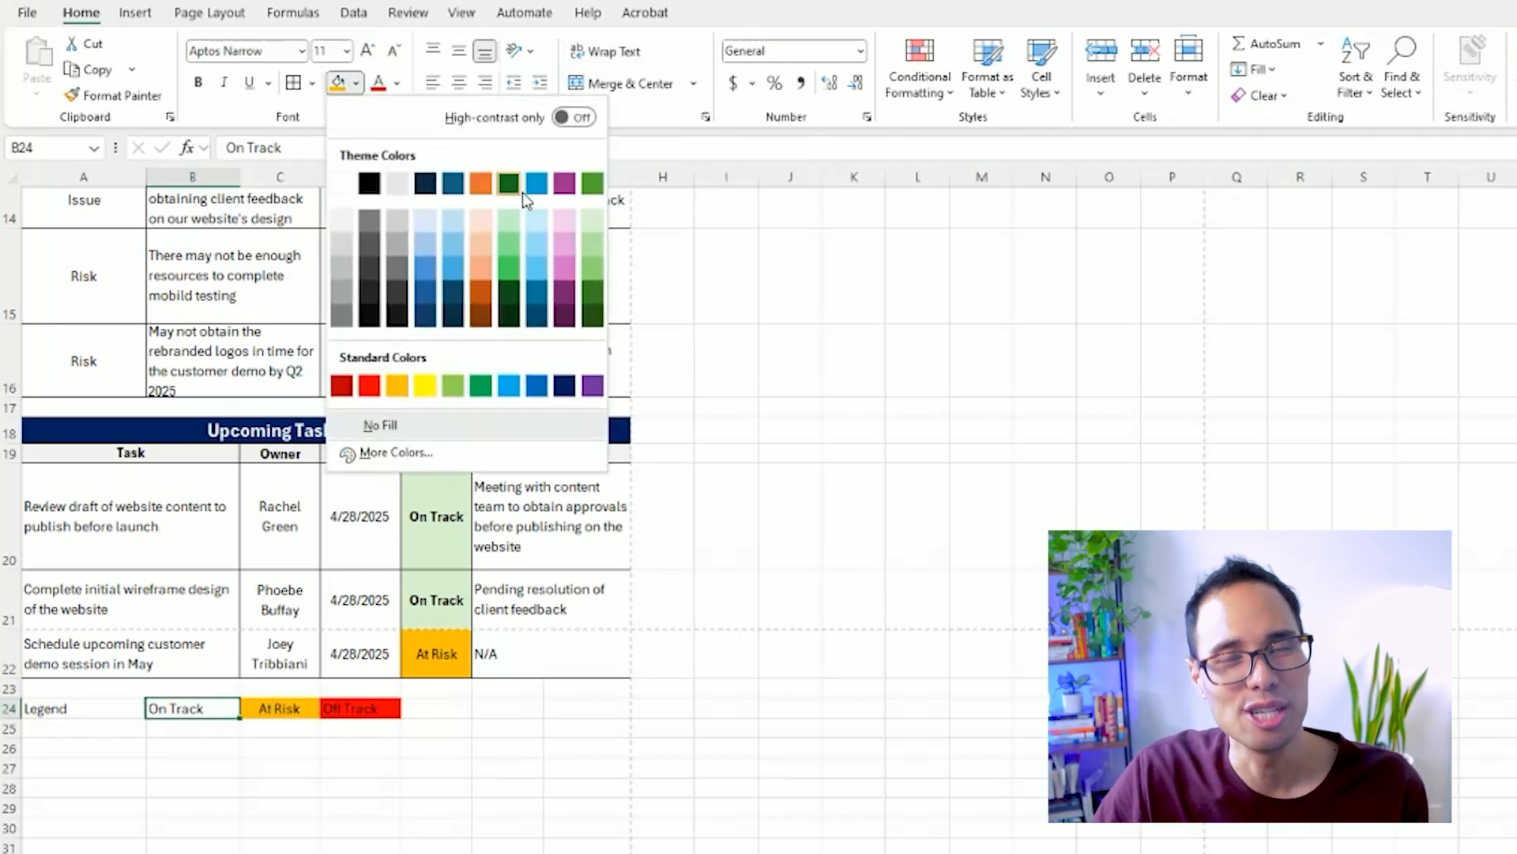
pyautogui.click(590, 222)
# Bold the Legend label in A24 and center the bordered legend cells A24 through D24 horizontally.
pyautogui.press('Left')
pyautogui.hotkey('ctrl', 'b')
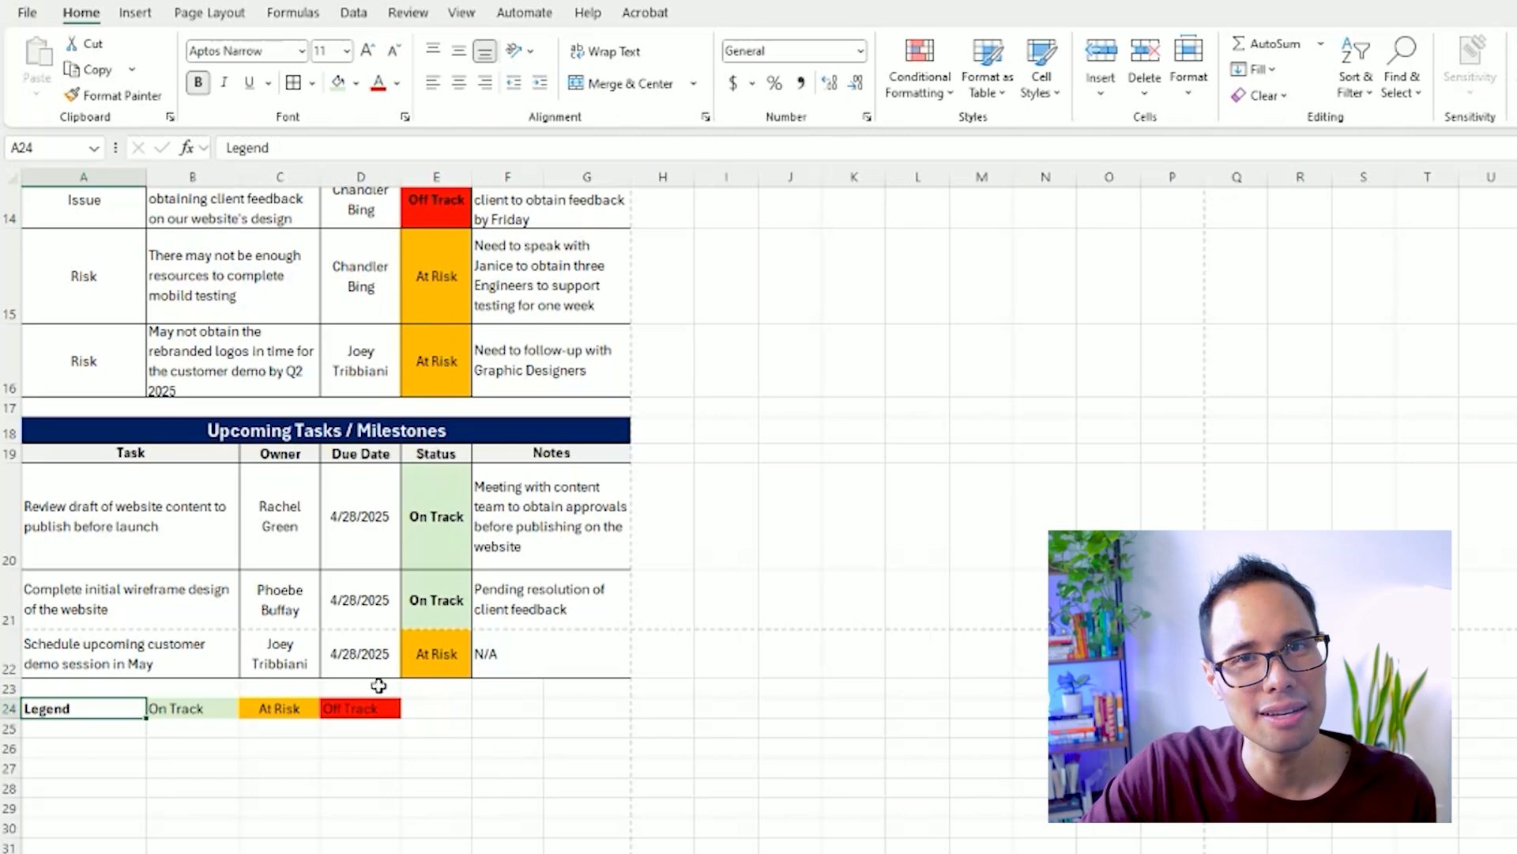
pyautogui.moveTo(361, 708); pyautogui.dragTo(80, 708)
pyautogui.click(461, 84)
# Give the Legend label cell A24 a black fill and white text.
pyautogui.click(83, 708)
pyautogui.click(356, 83)
pyautogui.click(370, 177)
pyautogui.click(396, 83)
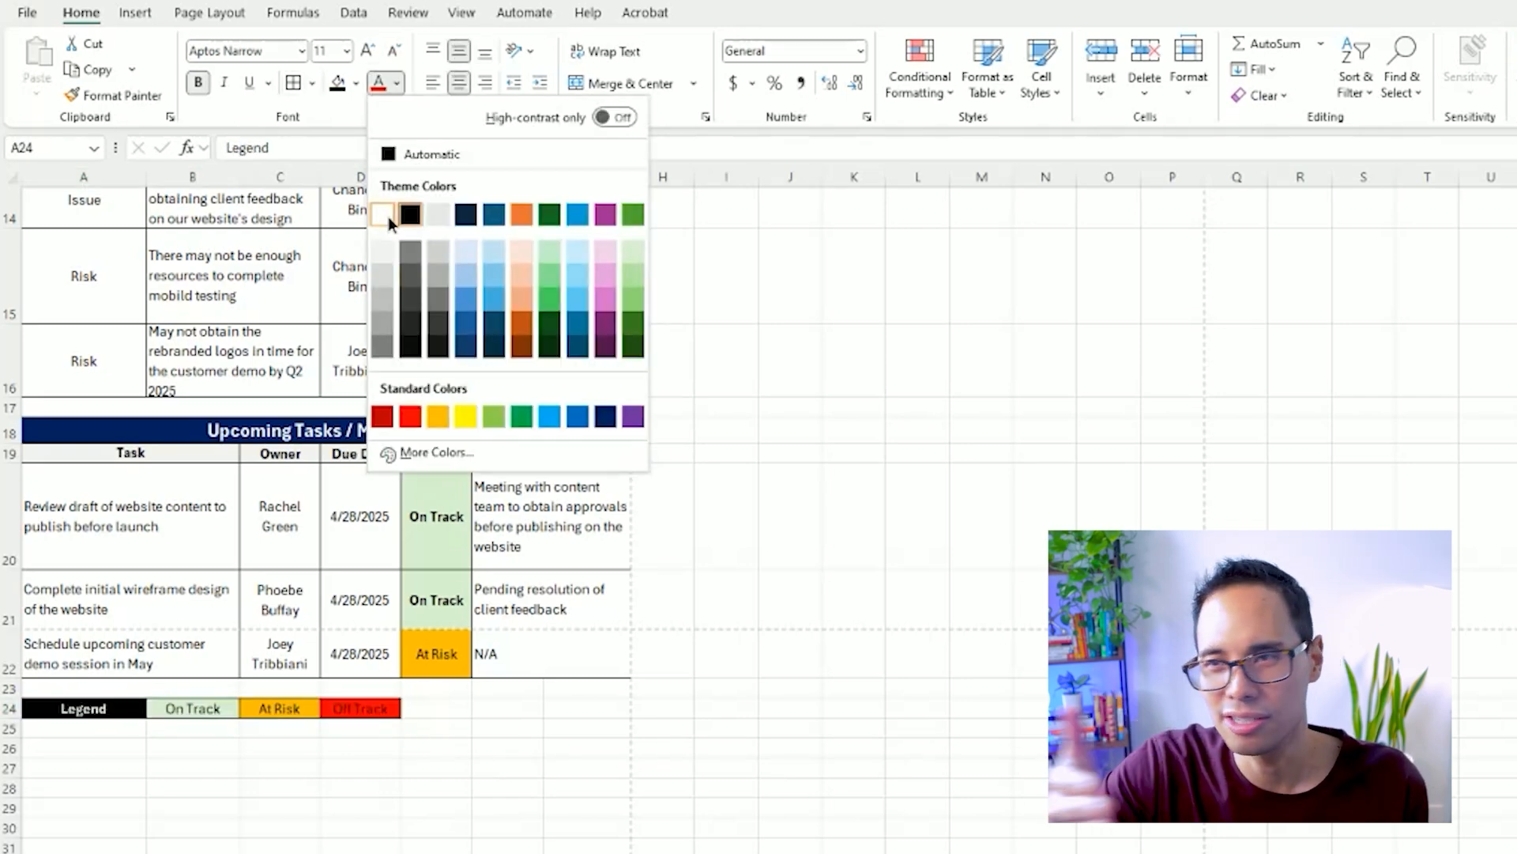
pyautogui.click(385, 215)
pyautogui.click(588, 686)
pyautogui.scroll(1, 593, 665)
pyautogui.scroll(4, 592, 665)
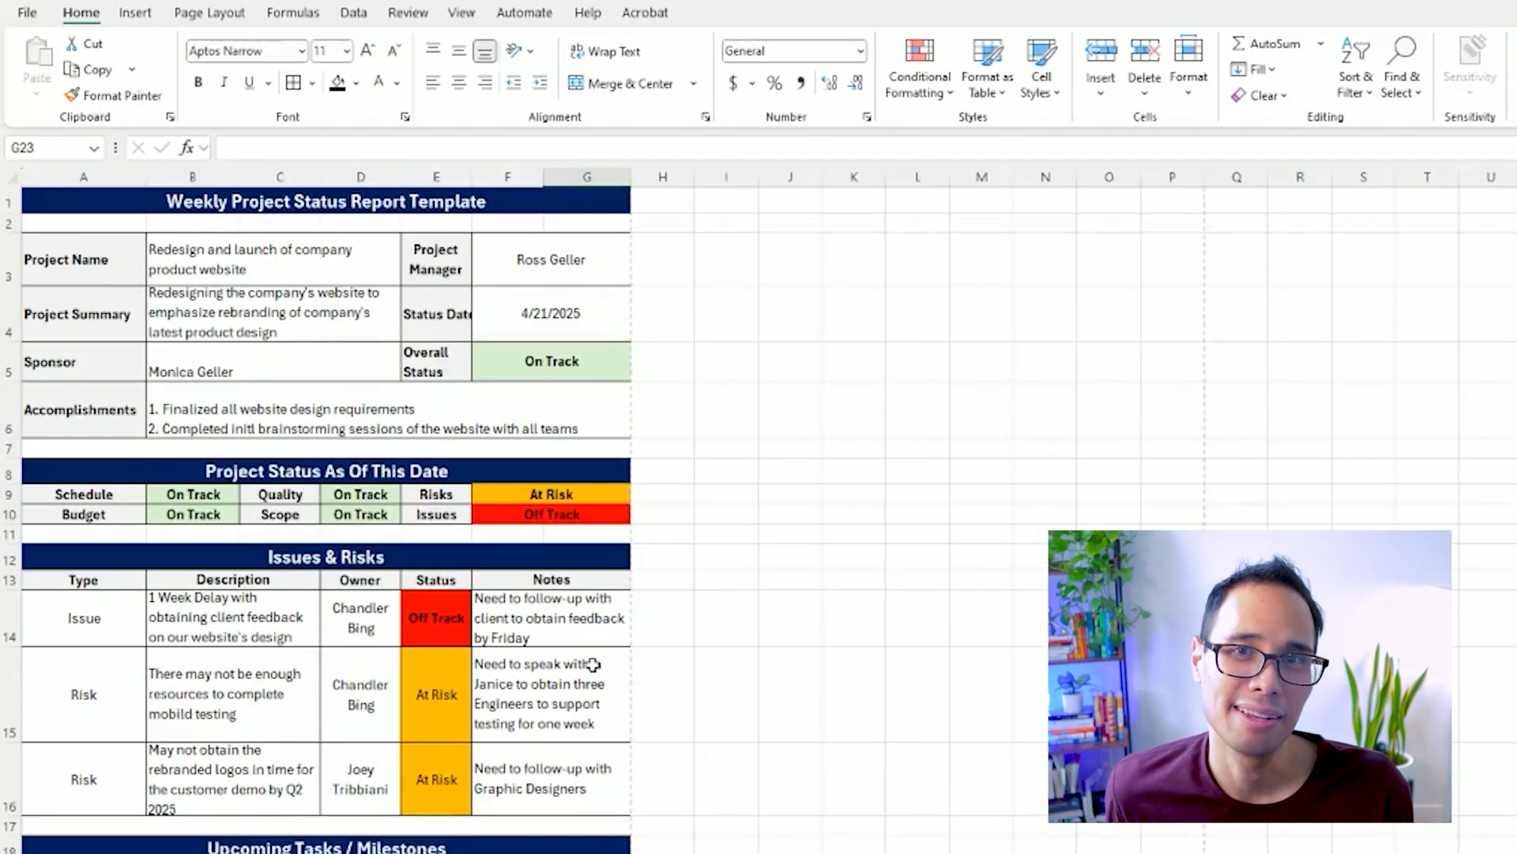
pyautogui.scroll(-3, 592, 666)
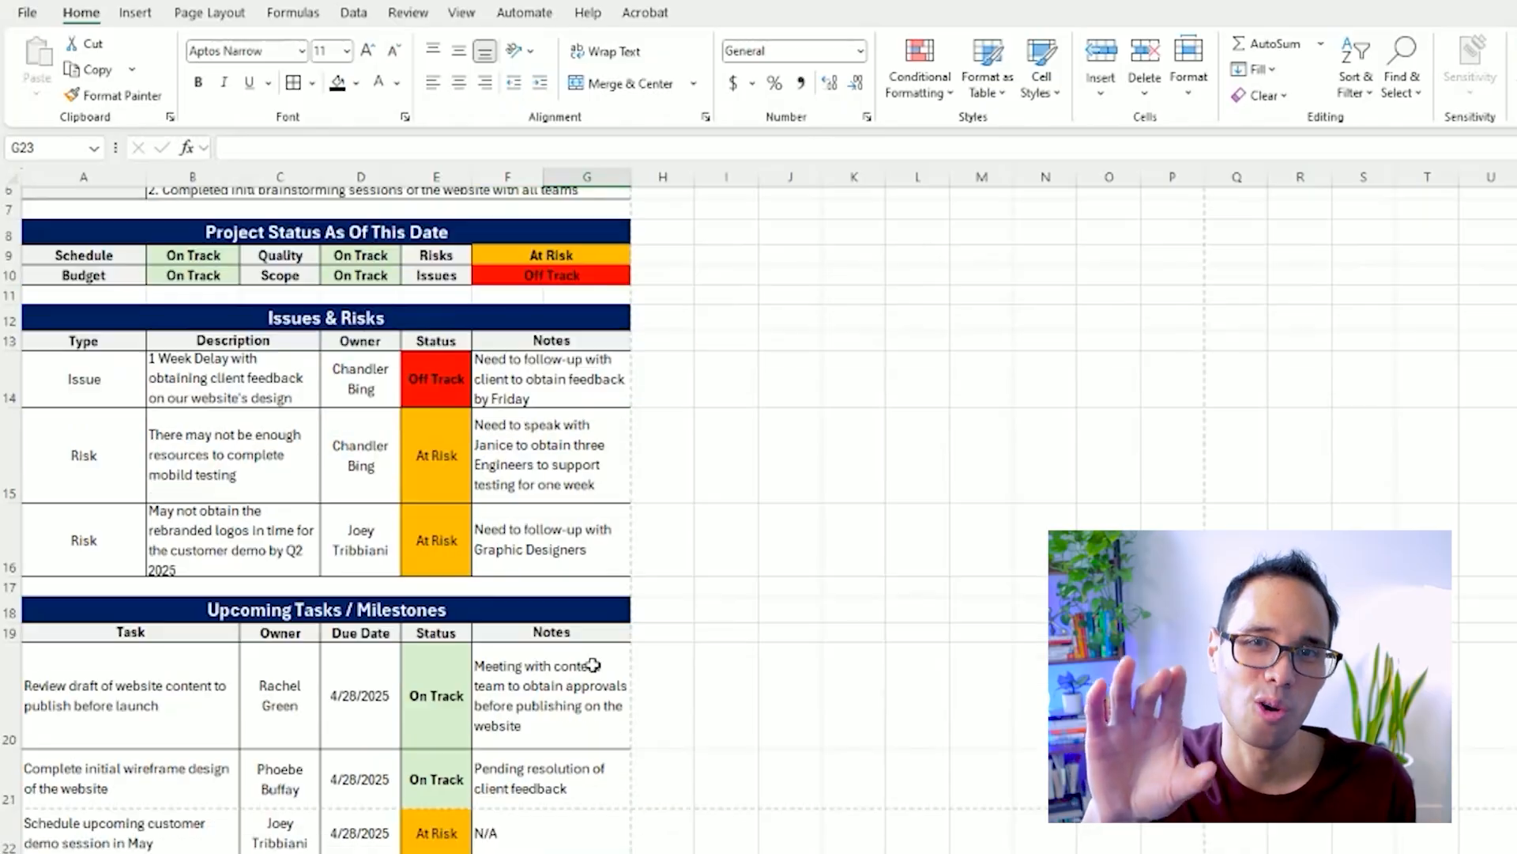